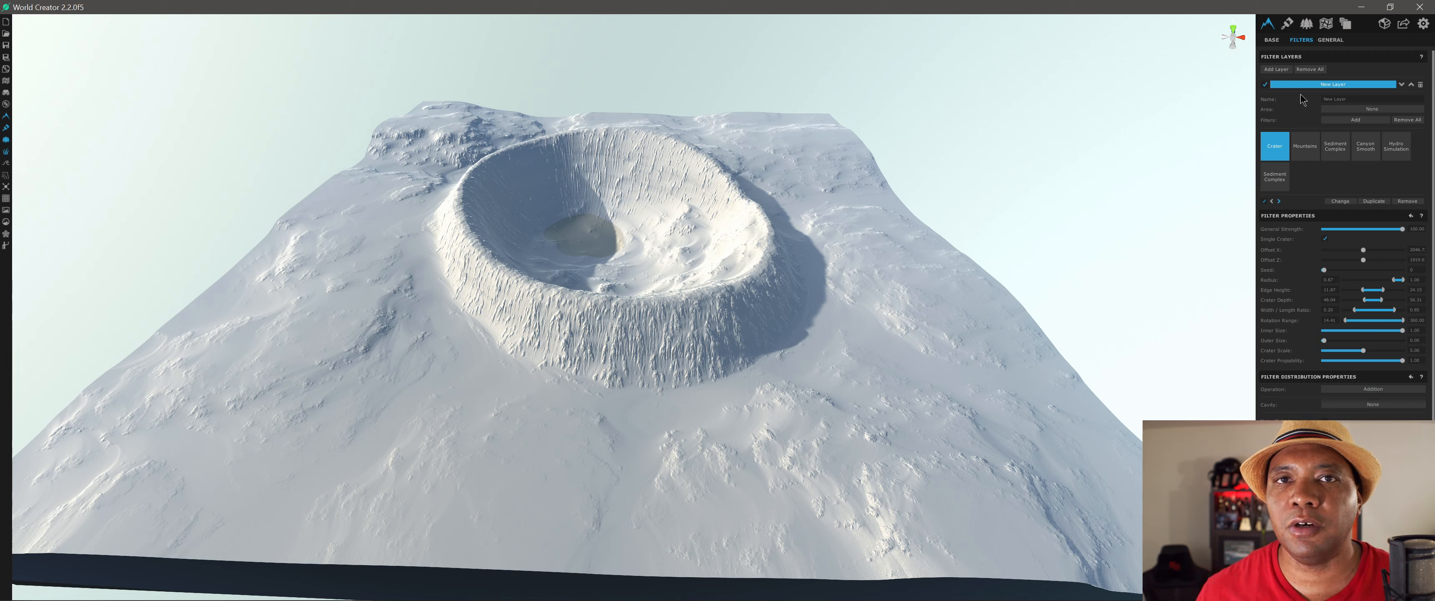
# Step: Go to the terrain's texture layers and rename the new layer to Textures
pyautogui.click(1270, 40)
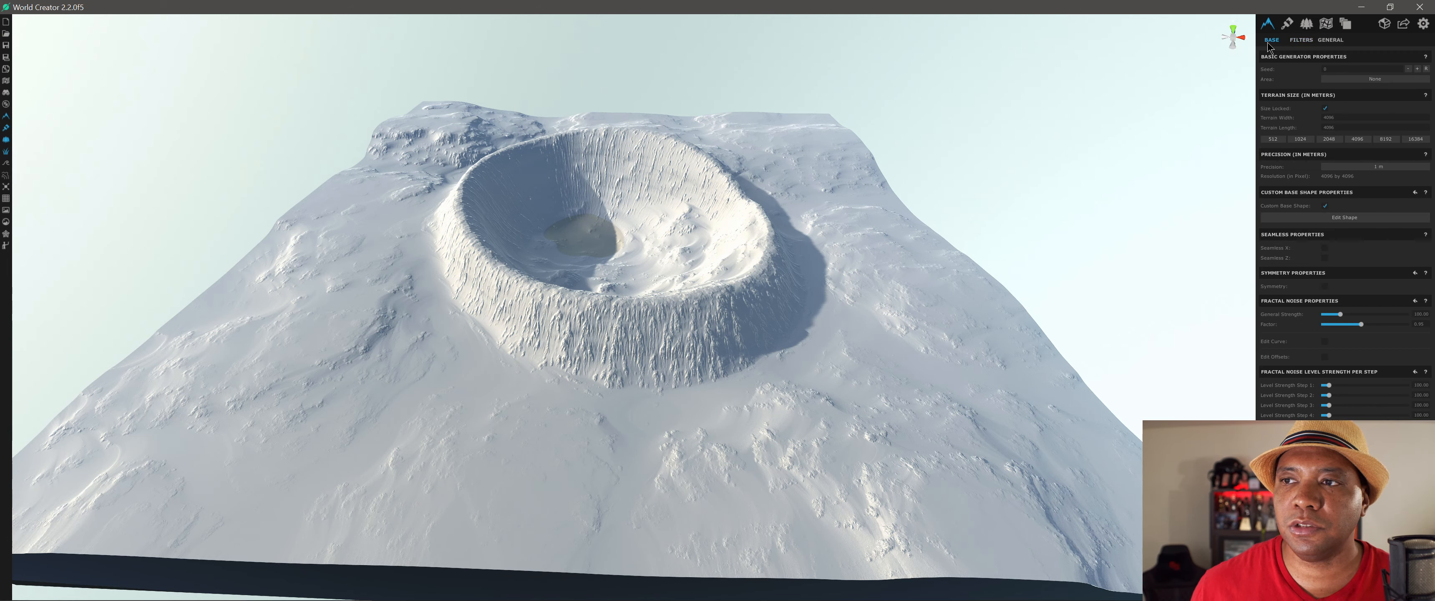
pyautogui.click(1288, 25)
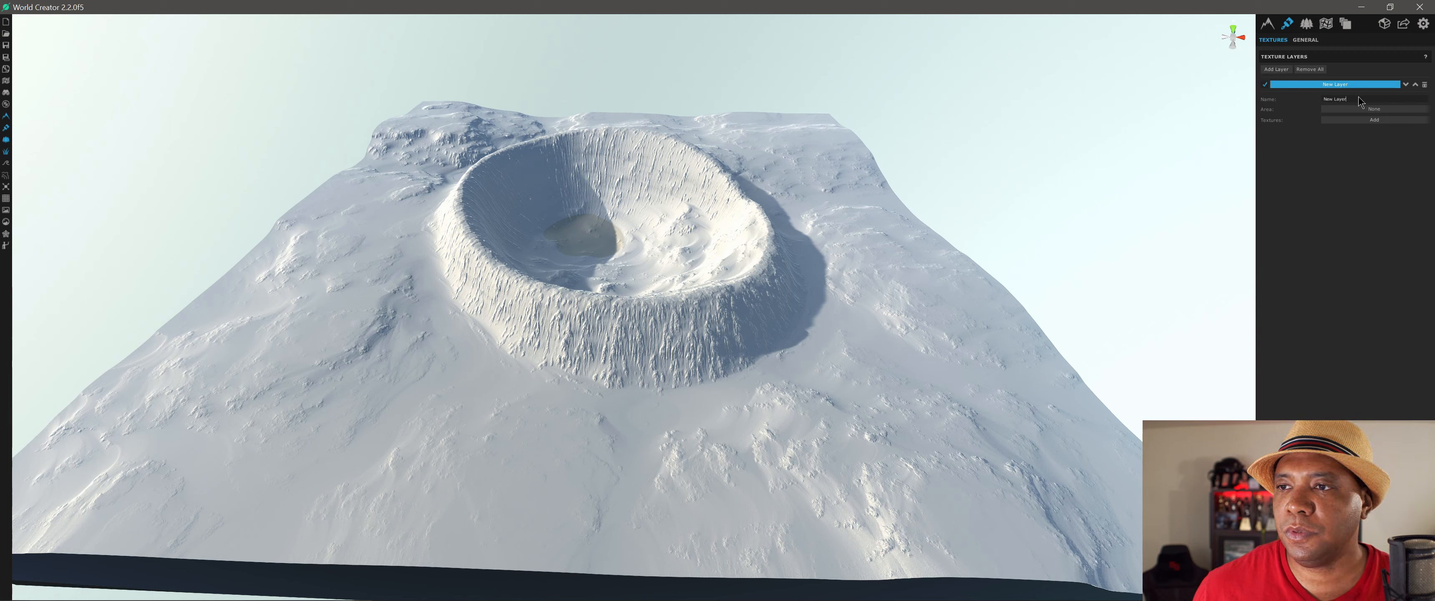
pyautogui.moveTo(1359, 96); pyautogui.dragTo(1317, 96)
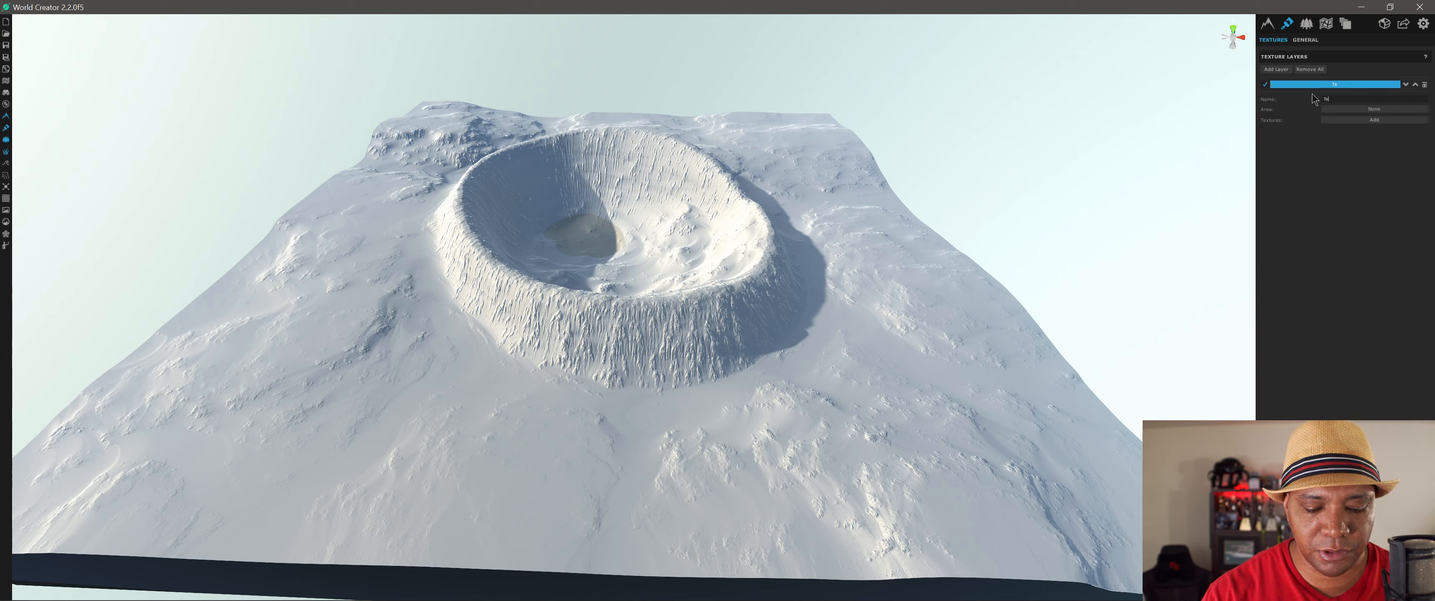
pyautogui.click(1330, 162)
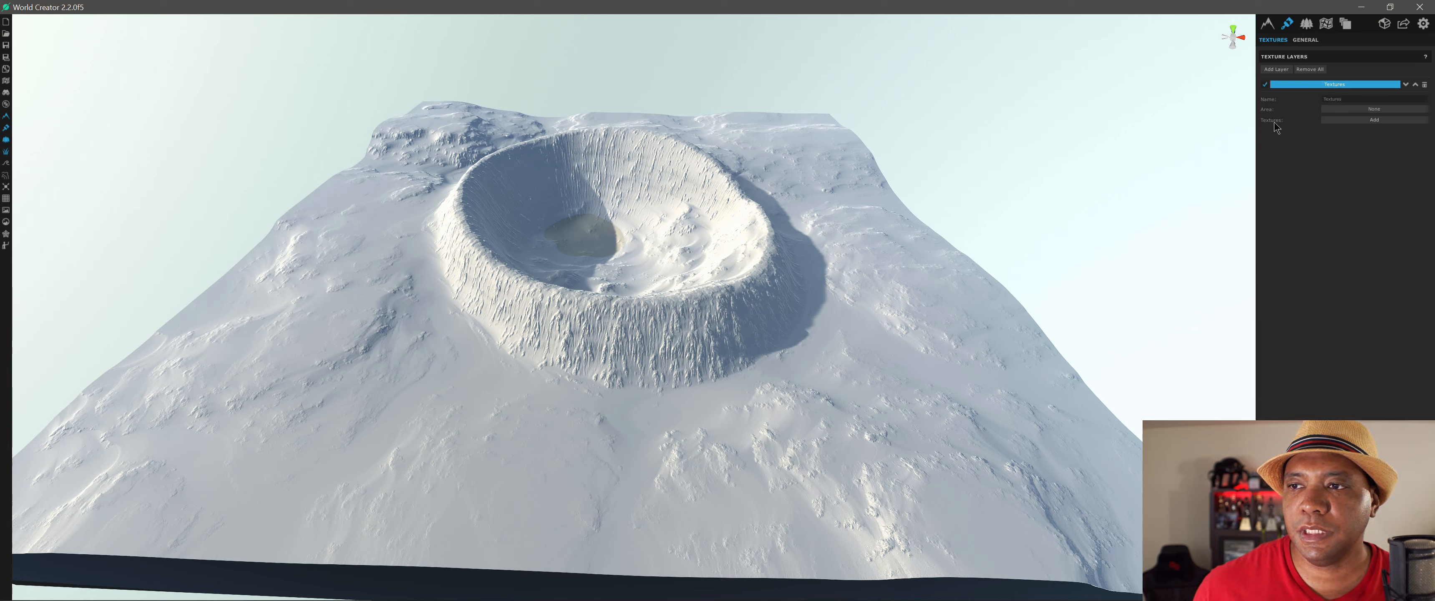
# Step: Add the White texture from the library's WorldCreator directory to the Textures layer
pyautogui.click(1361, 119)
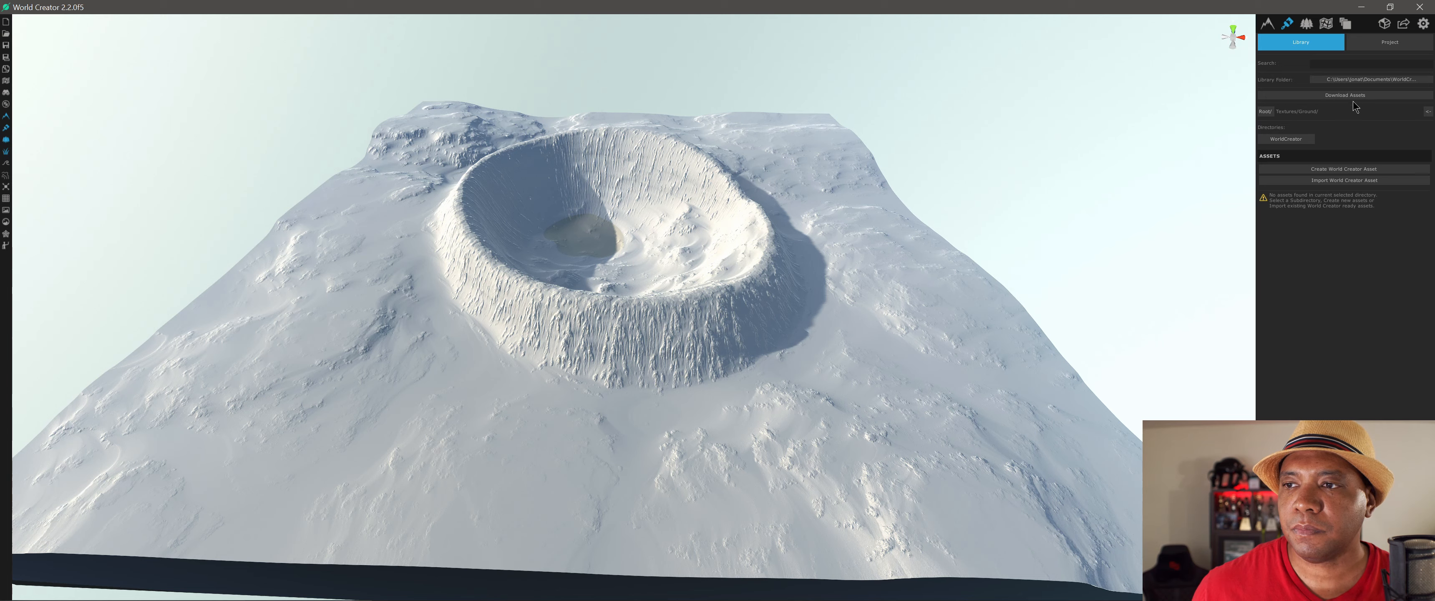
pyautogui.click(1295, 139)
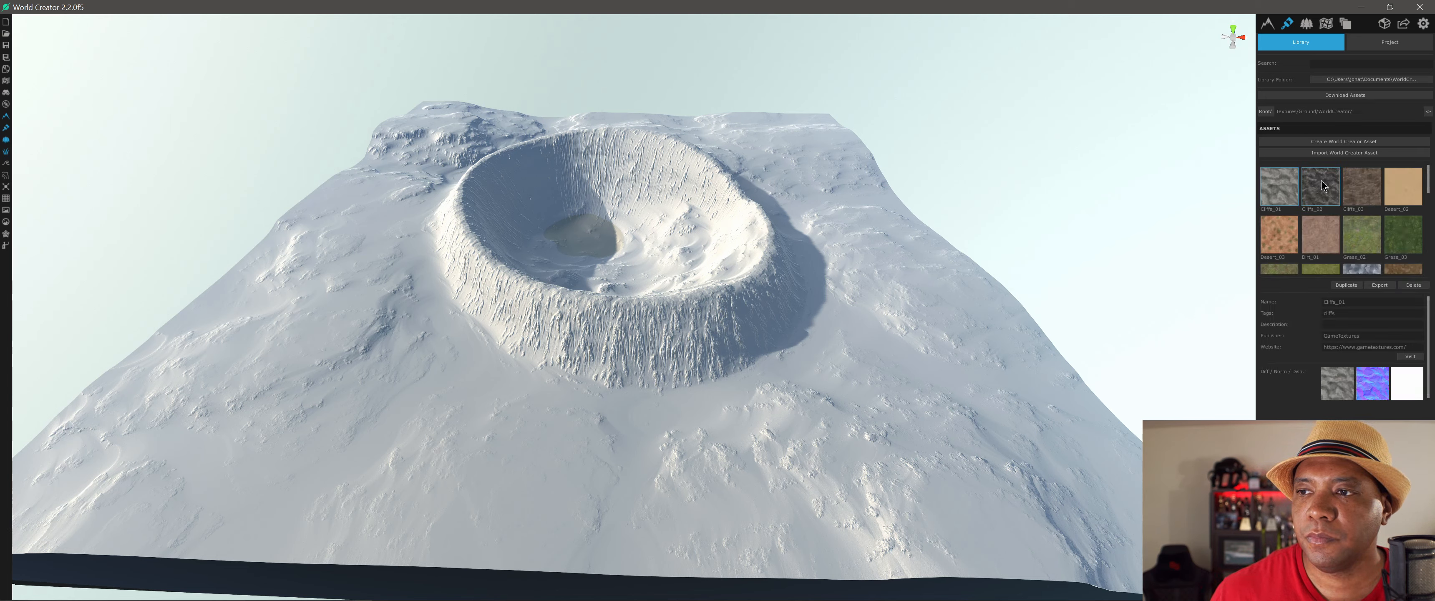
pyautogui.scroll(-3, 1327, 205)
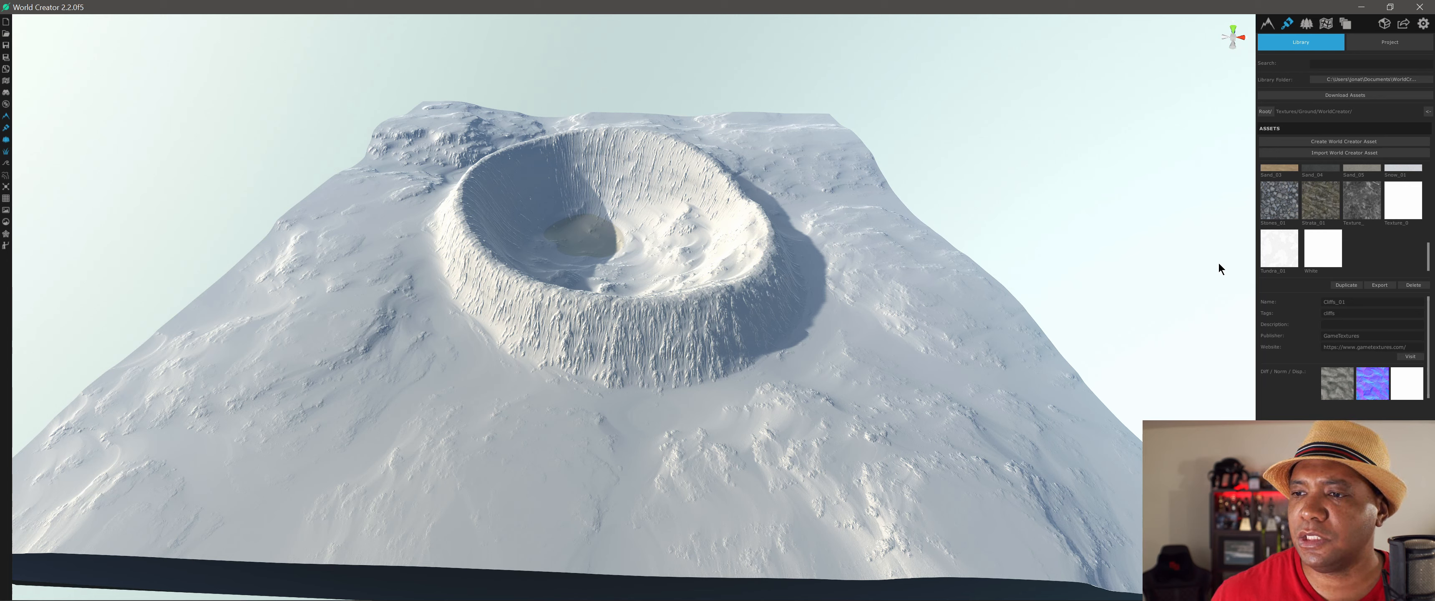
pyautogui.click(1322, 247)
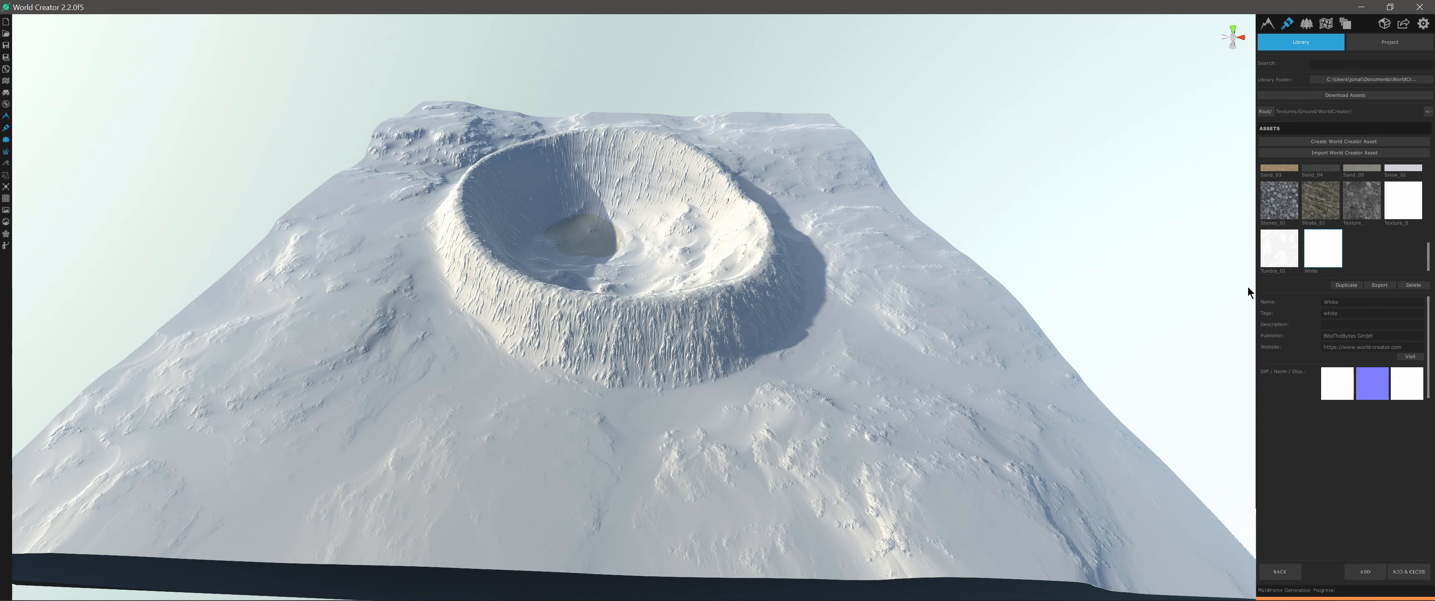
pyautogui.click(1409, 572)
# Step: Tag the white texture as Base and set its shade to black
pyautogui.scroll(10, 666, 340)
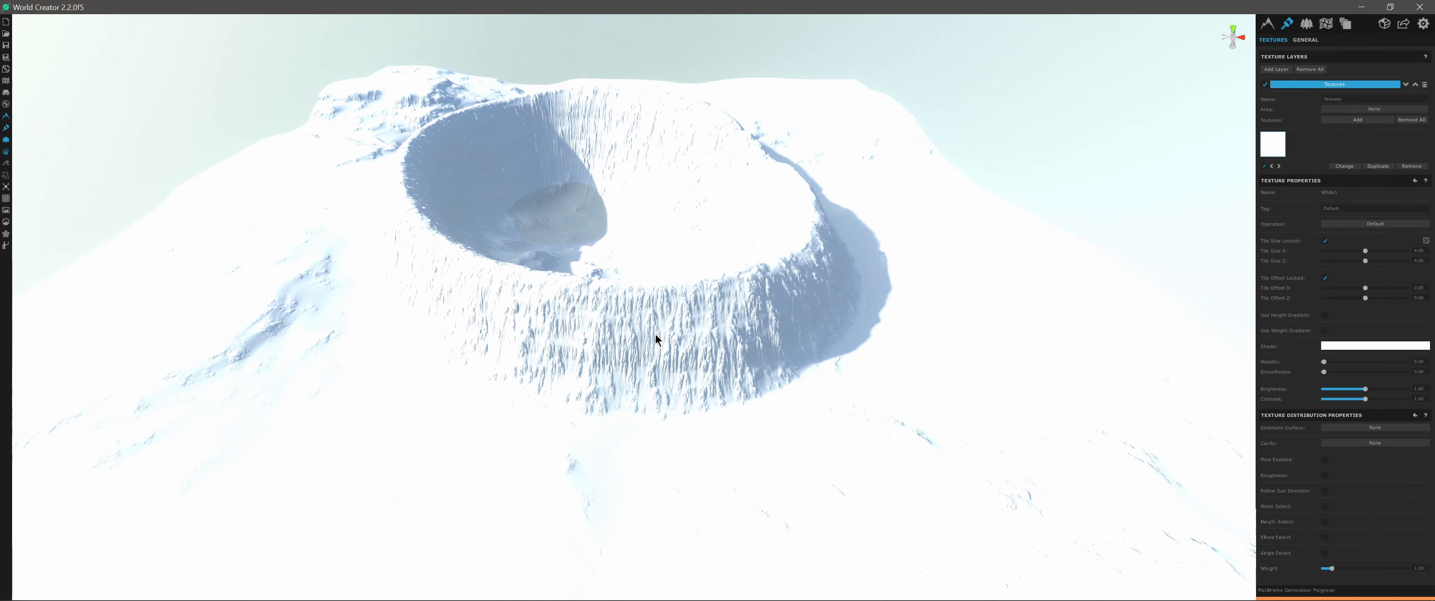
pyautogui.moveTo(653, 318)
pyautogui.keyDown('alt'); pyautogui.mouseDown()
pyautogui.moveTo(655, 386)
pyautogui.moveTo(674, 352)
pyautogui.moveTo(660, 327)
pyautogui.mouseUp(); pyautogui.keyUp('alt')
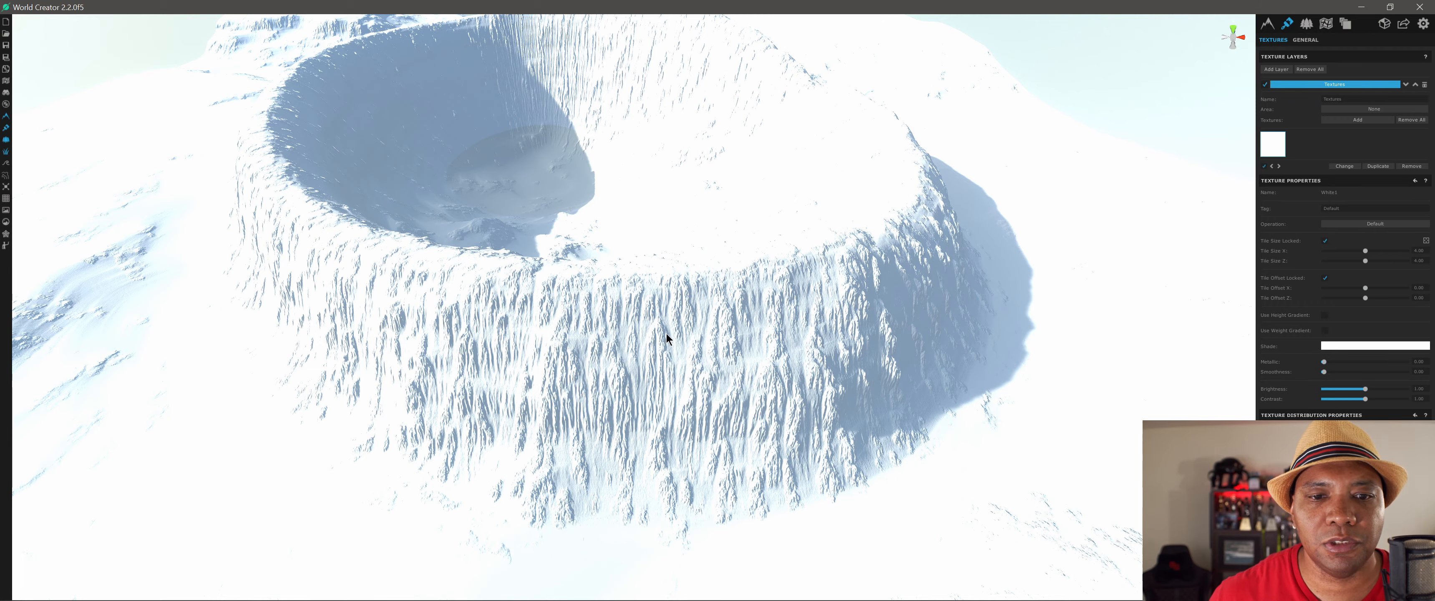
pyautogui.scroll(-3, 668, 334)
pyautogui.scroll(-1, 713, 313)
pyautogui.scroll(-2, 713, 301)
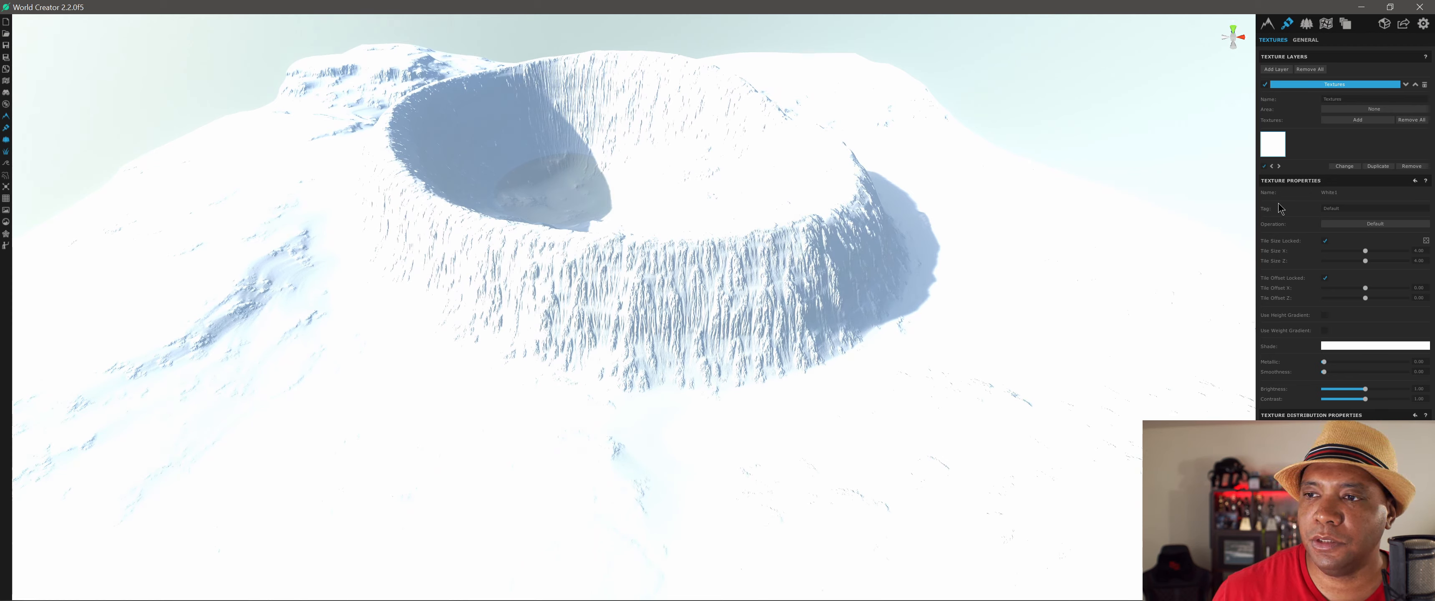
pyautogui.click(1335, 209)
pyautogui.write('Base')
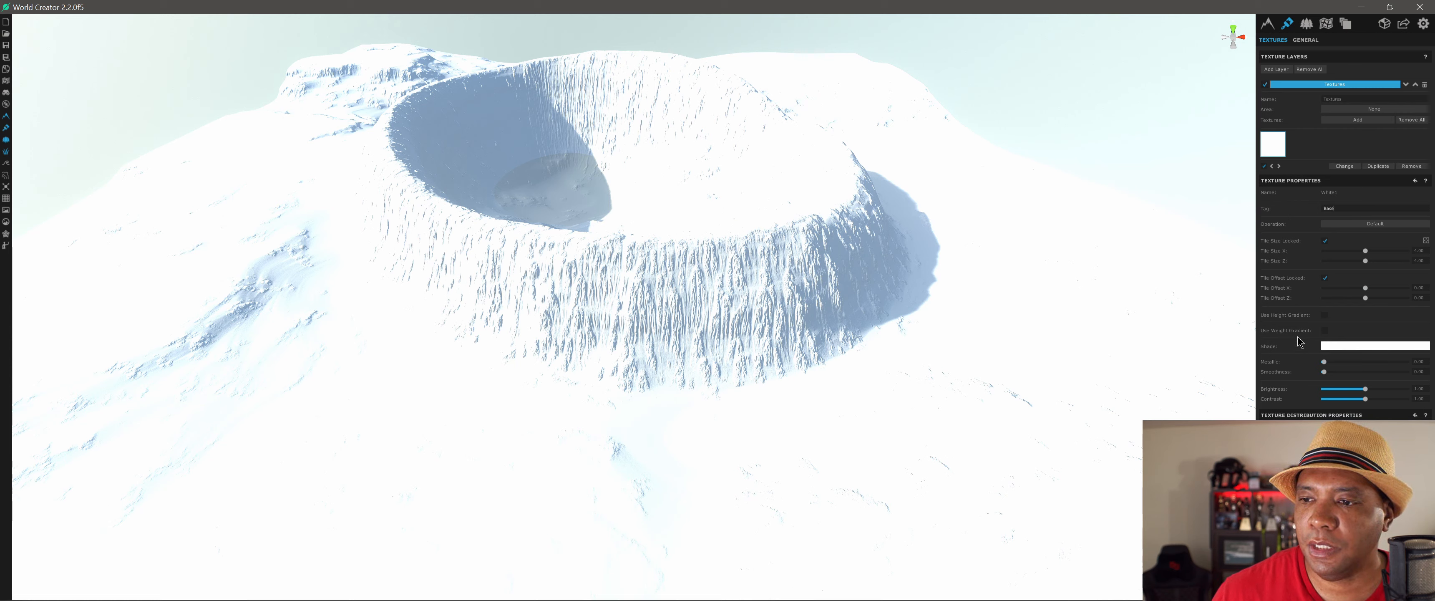
pyautogui.click(1354, 345)
pyautogui.moveTo(1350, 361); pyautogui.dragTo(1320, 399)
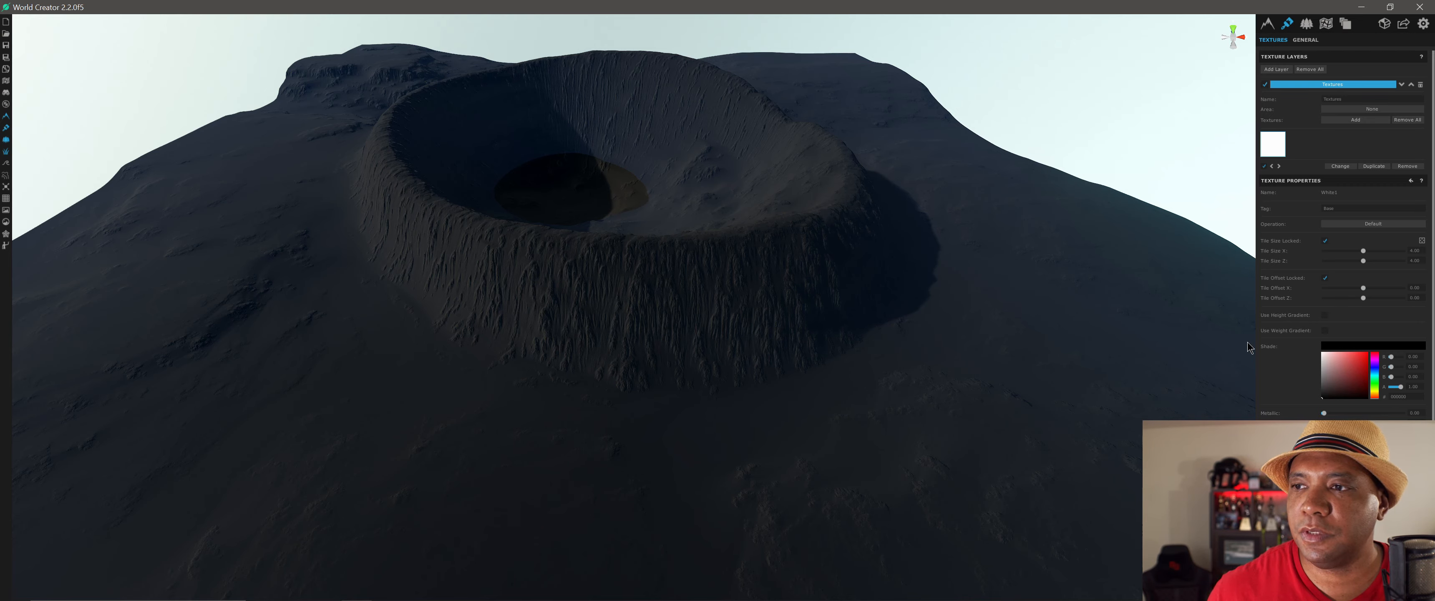
# Step: Add a second White texture from the WorldCreator directory and tag it White
pyautogui.click(1353, 119)
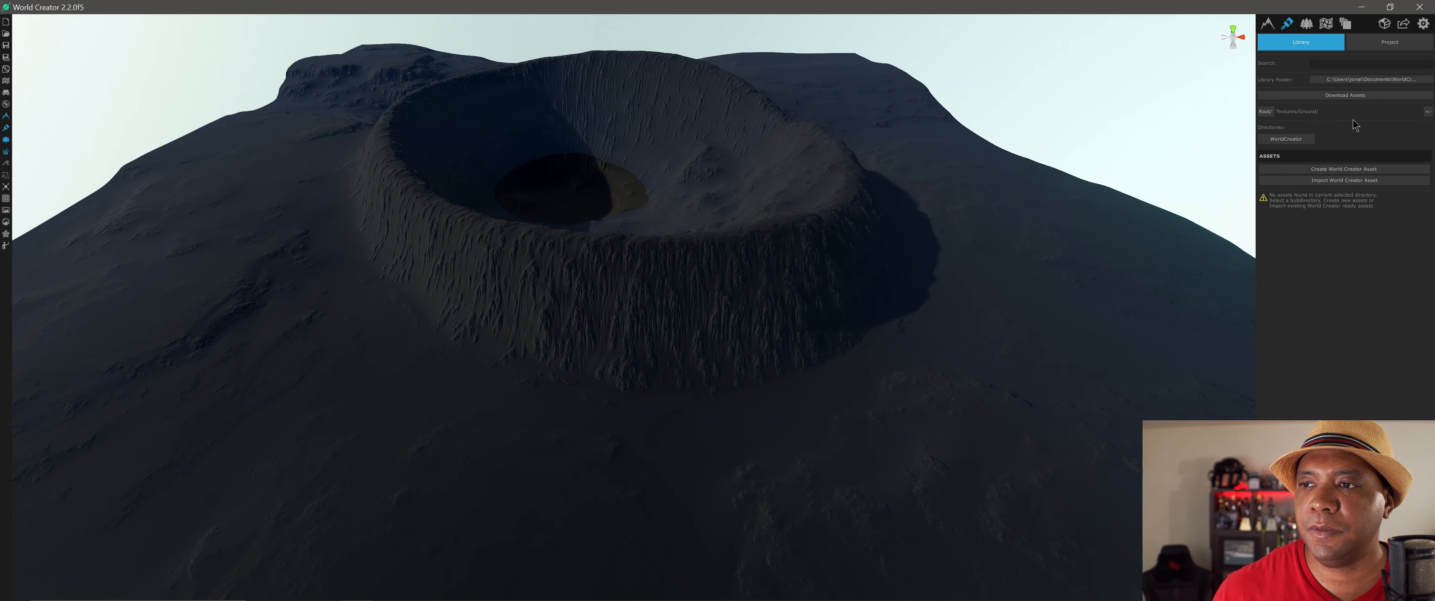
pyautogui.click(1293, 139)
pyautogui.scroll(-10, 1312, 206)
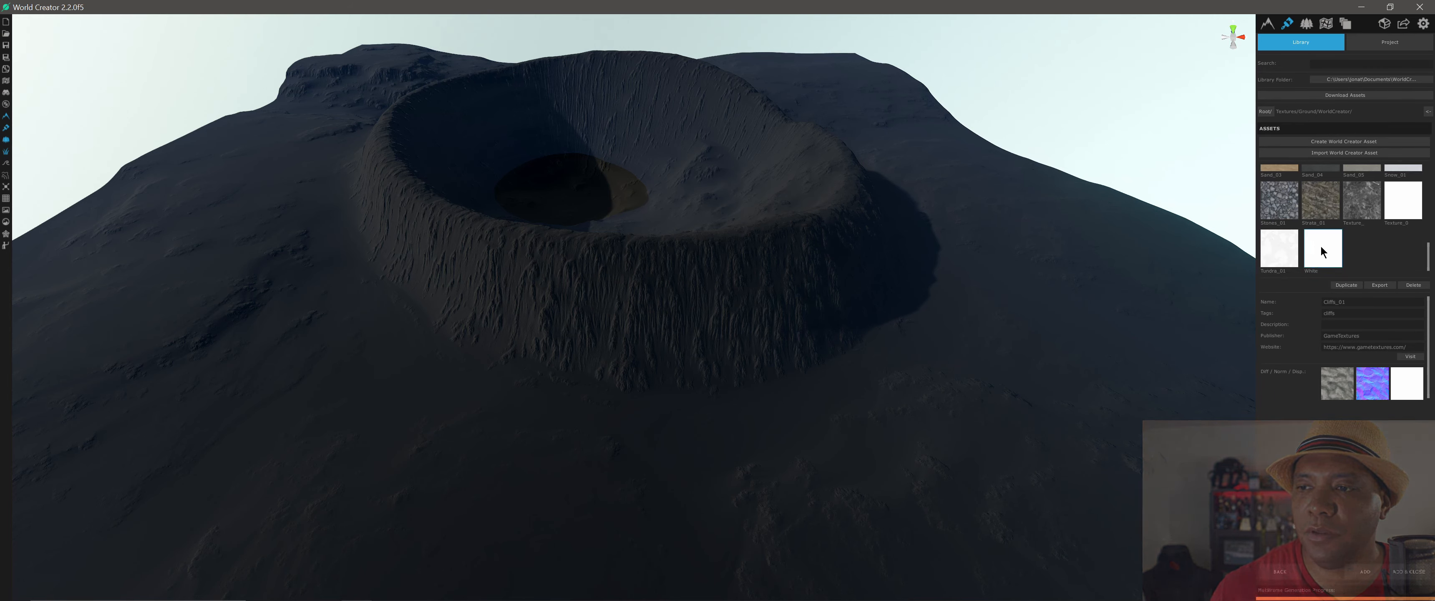
pyautogui.click(1320, 246)
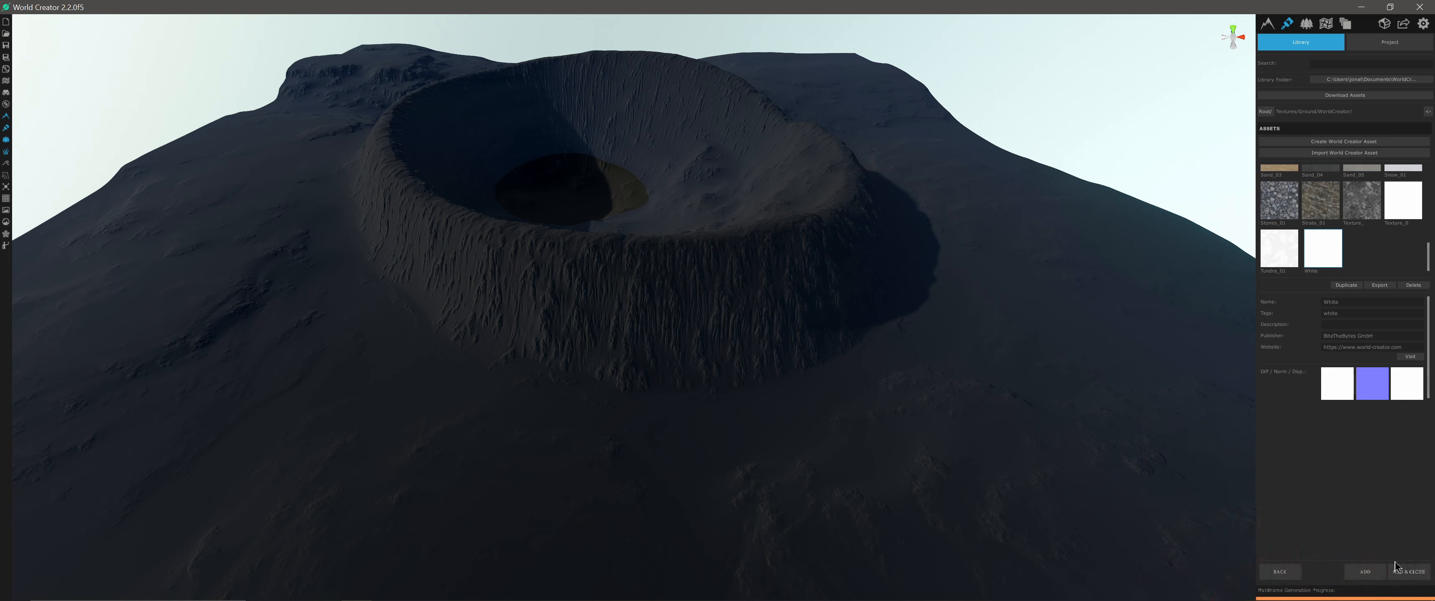
pyautogui.click(1407, 572)
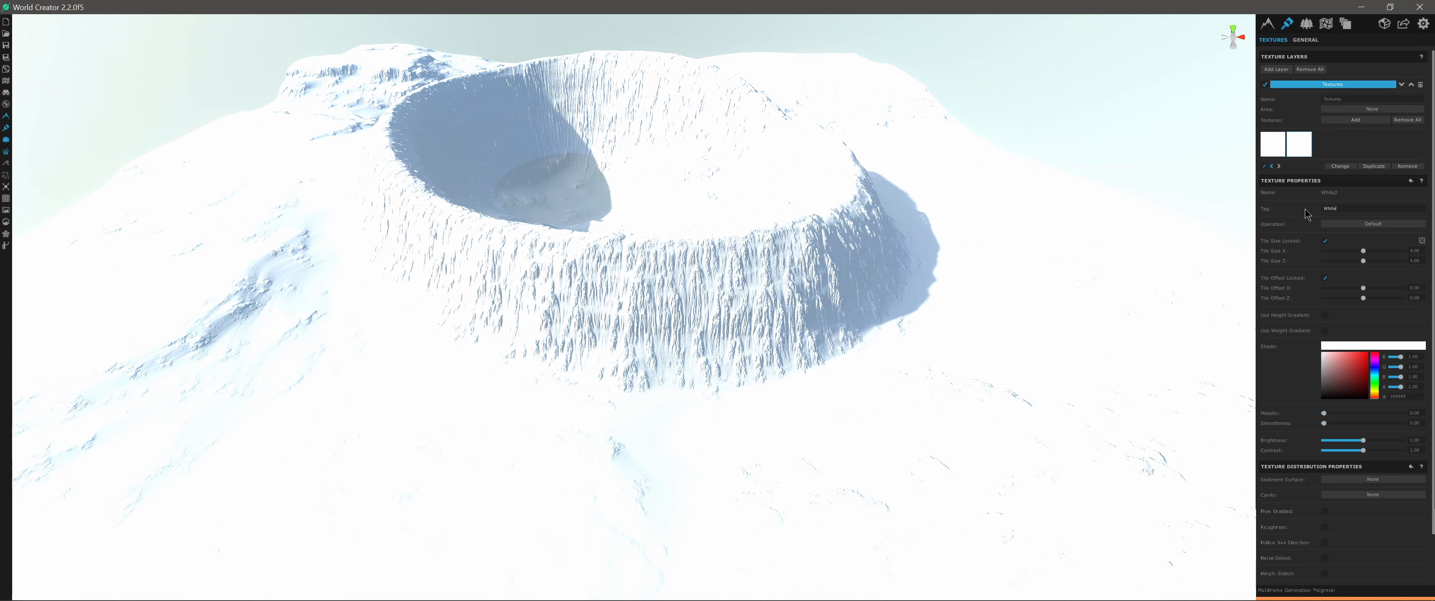
# Step: Enable Roughness distribution with a lower number of steps for the second texture, and turn on Height Select
pyautogui.scroll(-2, 1295, 361)
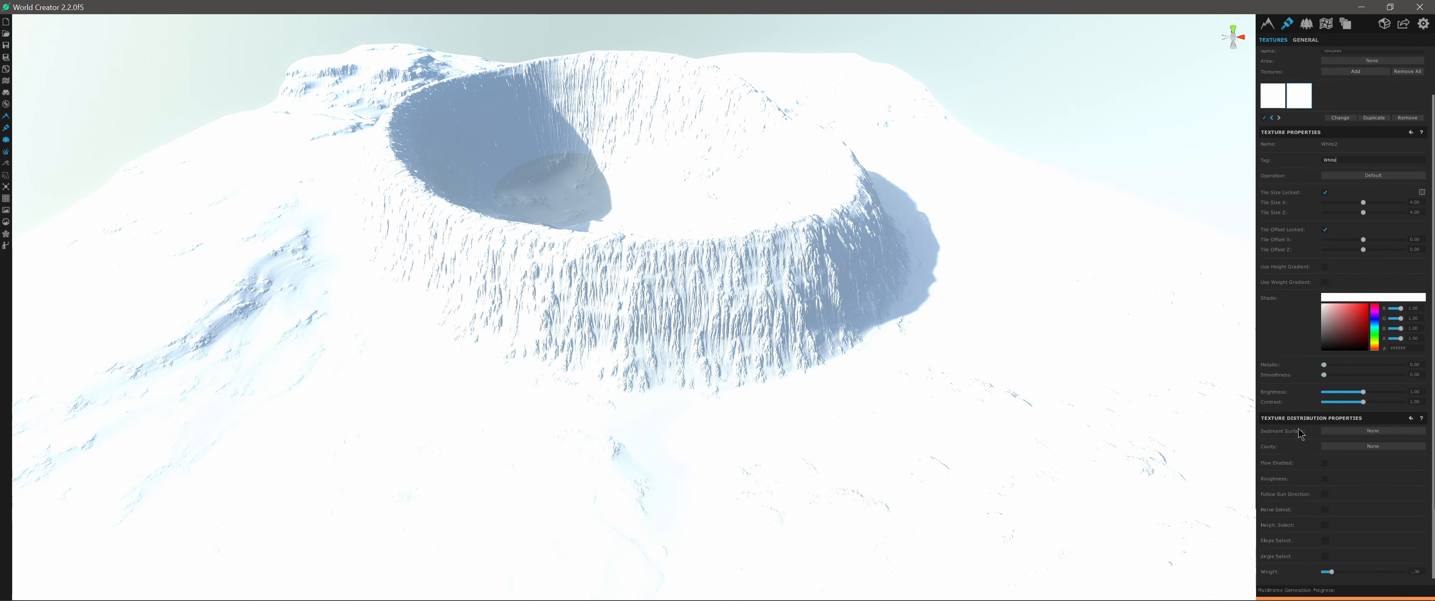
pyautogui.click(1325, 479)
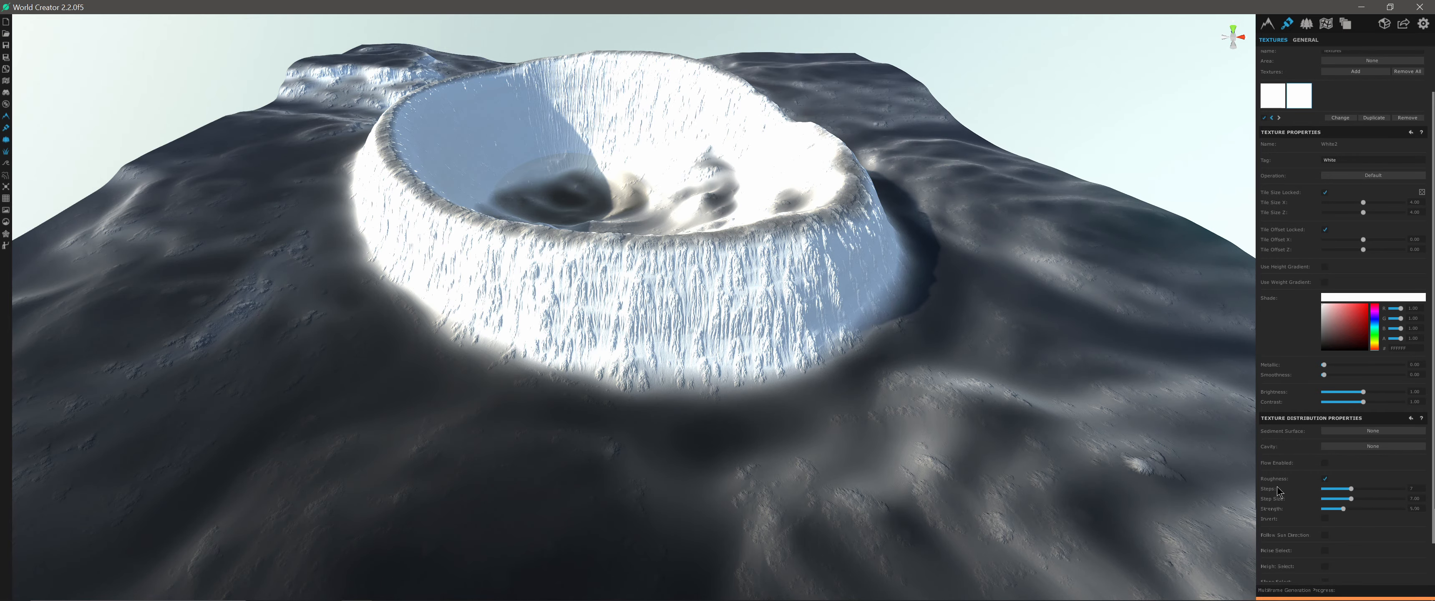
pyautogui.moveTo(1351, 488); pyautogui.dragTo(1331, 490)
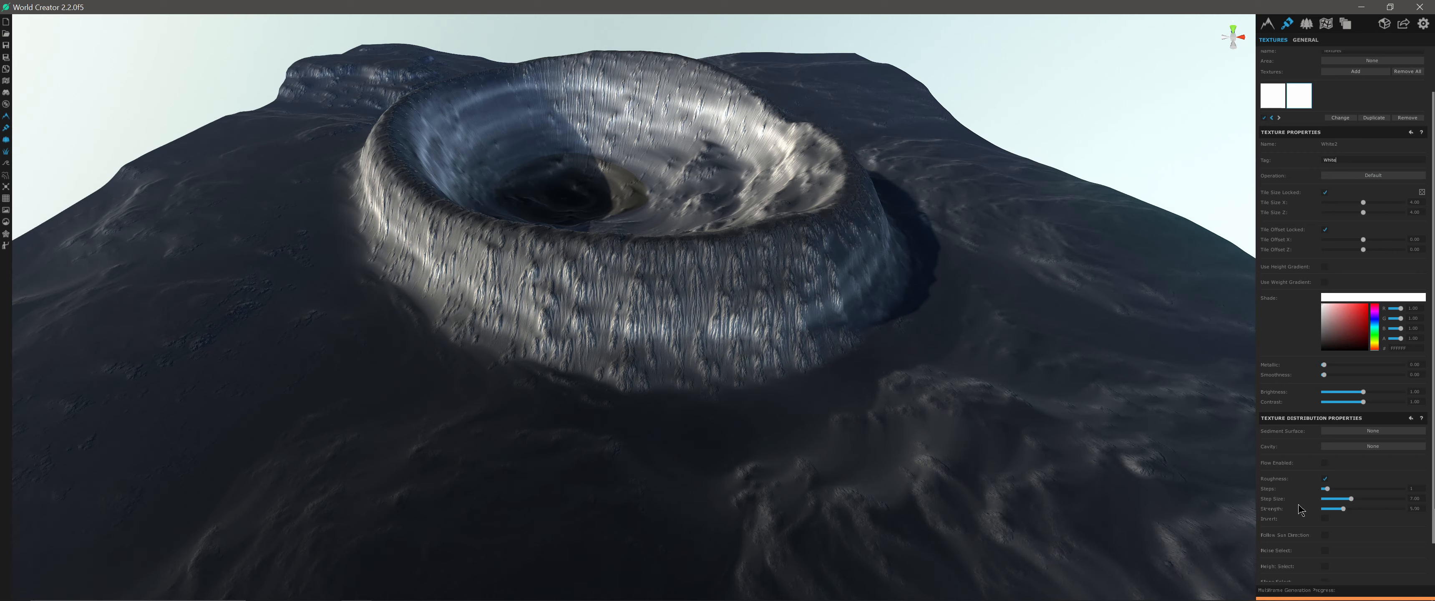
pyautogui.scroll(-2, 1372, 555)
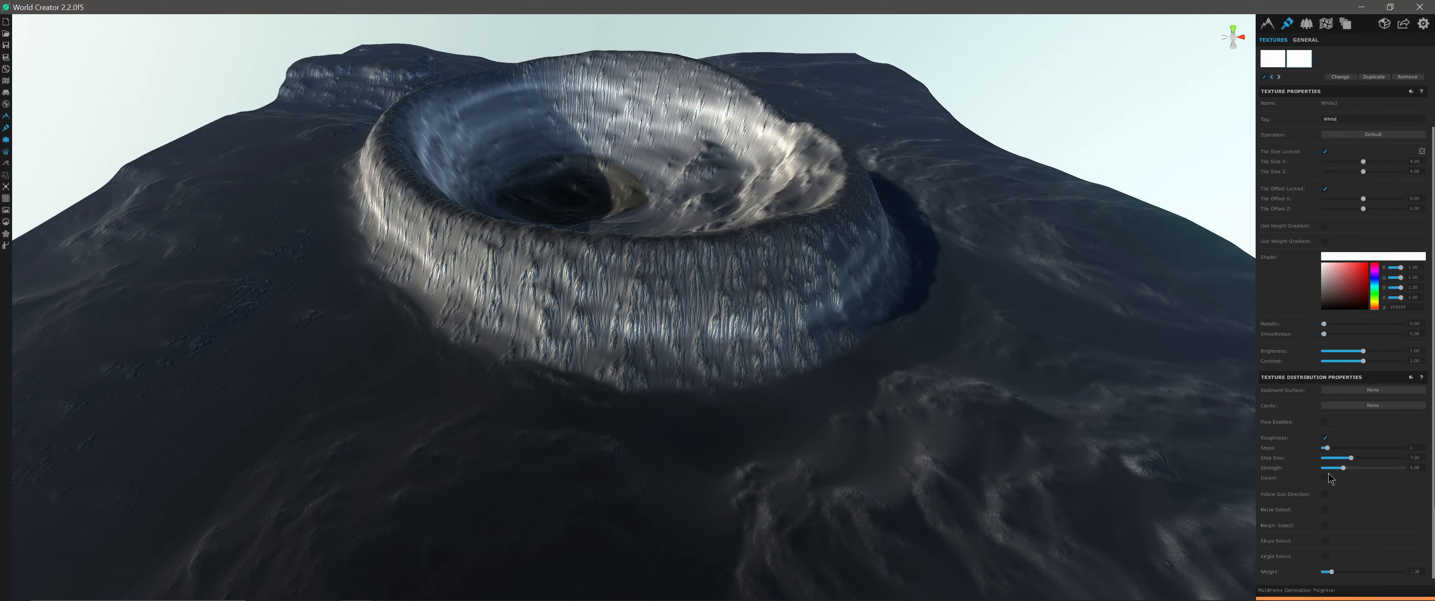
pyautogui.click(1325, 526)
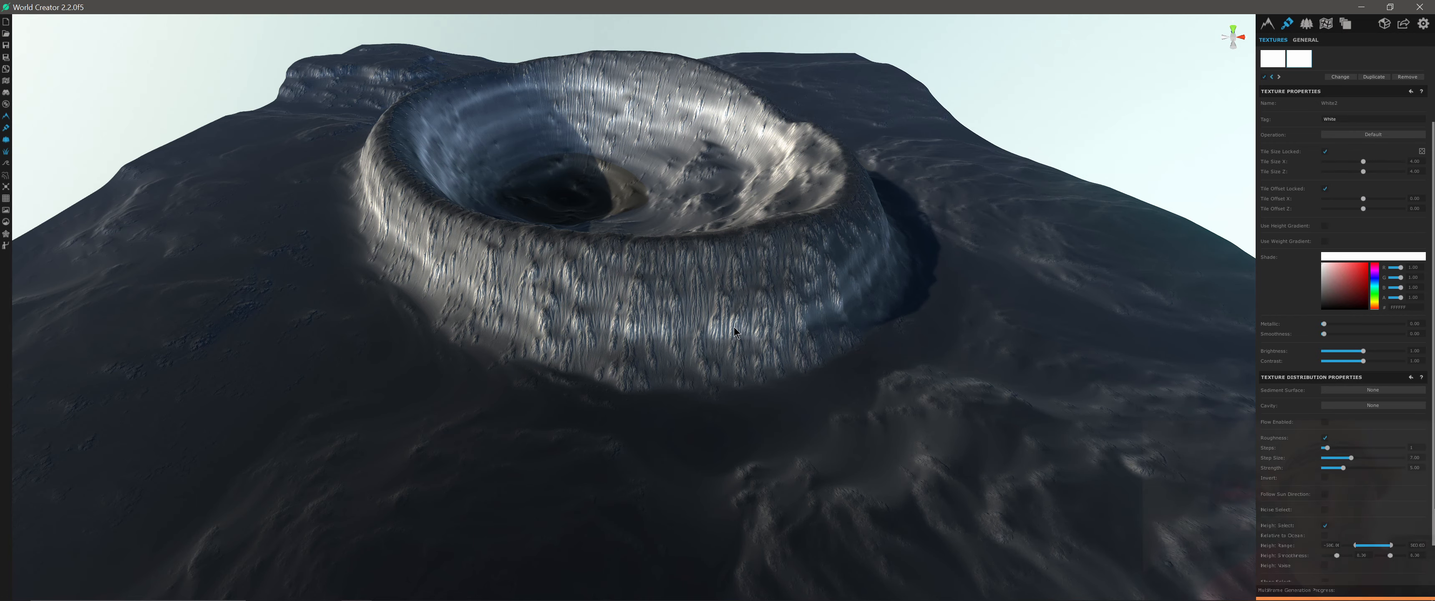
pyautogui.moveTo(733, 324)
pyautogui.keyDown('alt'); pyautogui.mouseDown()
pyautogui.moveTo(731, 309)
pyautogui.moveTo(729, 342)
pyautogui.mouseUp(); pyautogui.keyUp('alt')
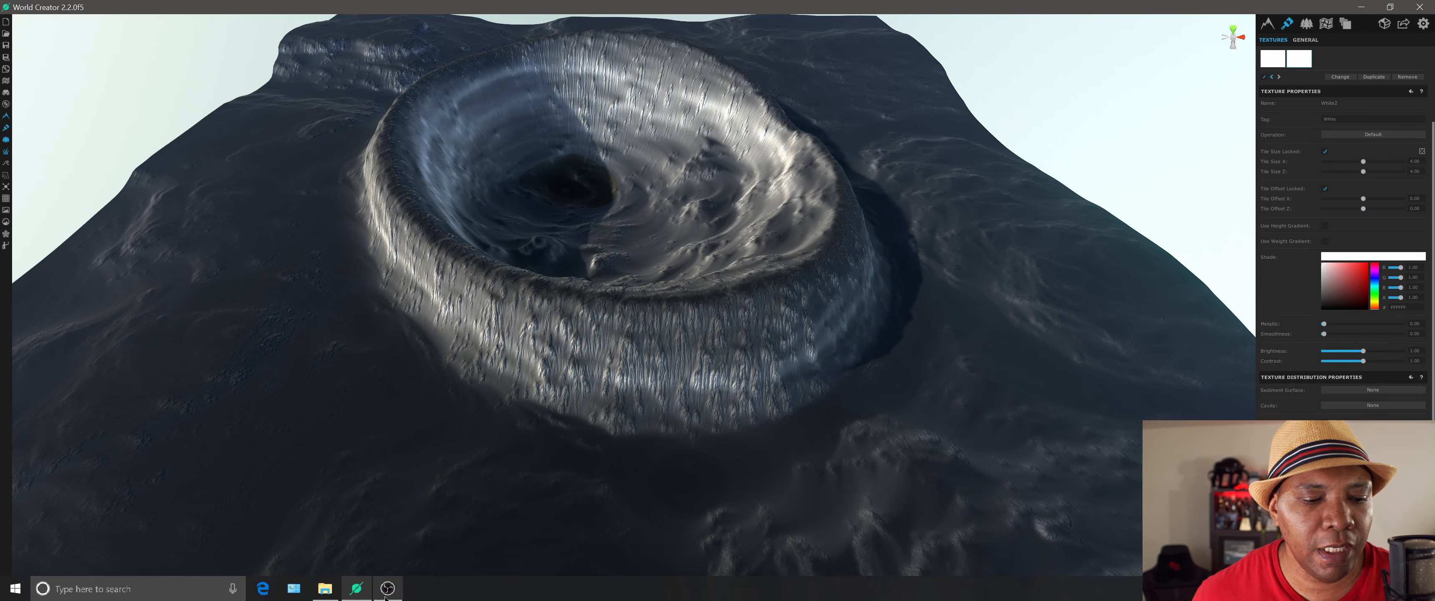
# Step: Switch to File Explorer, view the crater 4.png render from the RENDERS folder, and return to World Creator
pyautogui.click(325, 588)
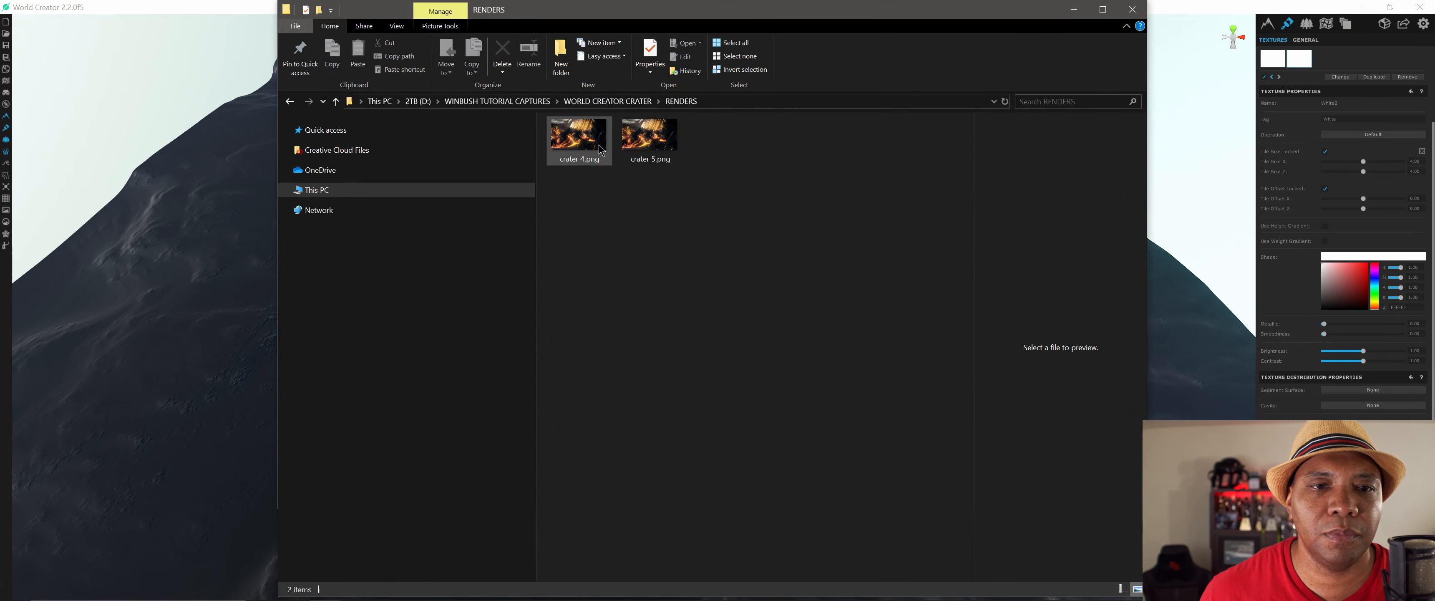
pyautogui.click(577, 139)
pyautogui.doubleClick(648, 146)
pyautogui.click(827, 19)
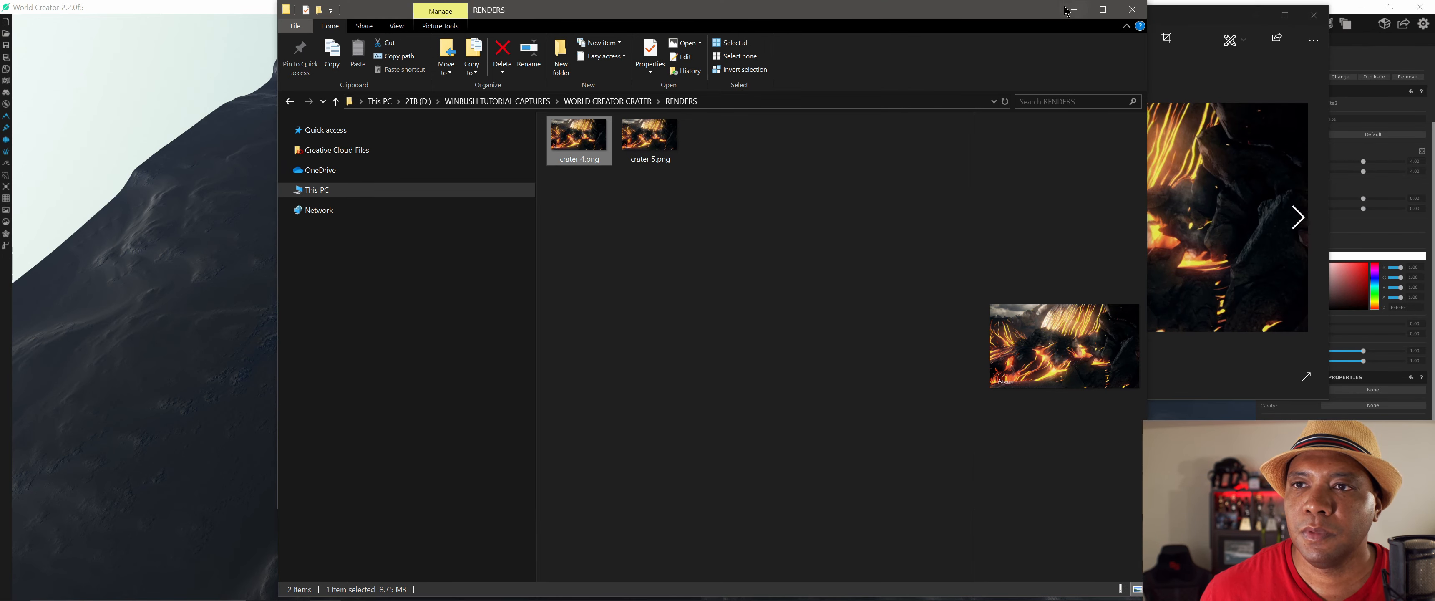
pyautogui.click(1074, 11)
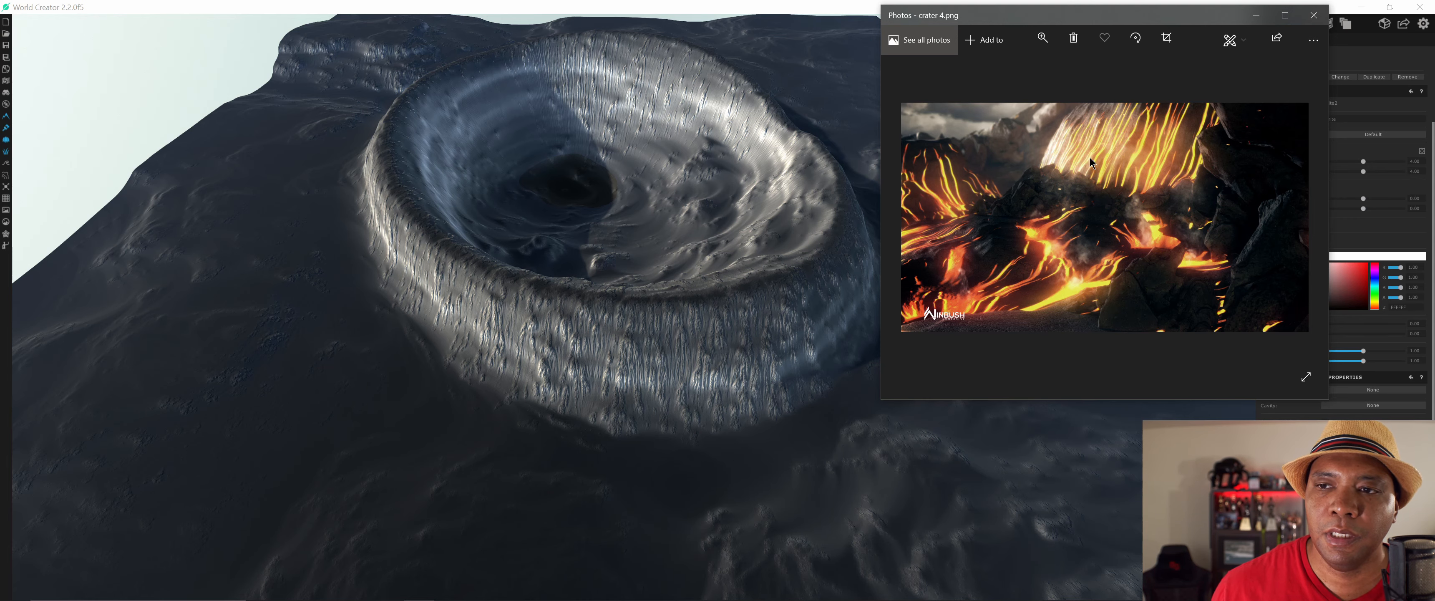
pyautogui.click(1256, 15)
# Step: Add a third White texture from the WorldCreator directory, tagged DefaultRed and with a pure red shade
pyautogui.scroll(2, 1309, 115)
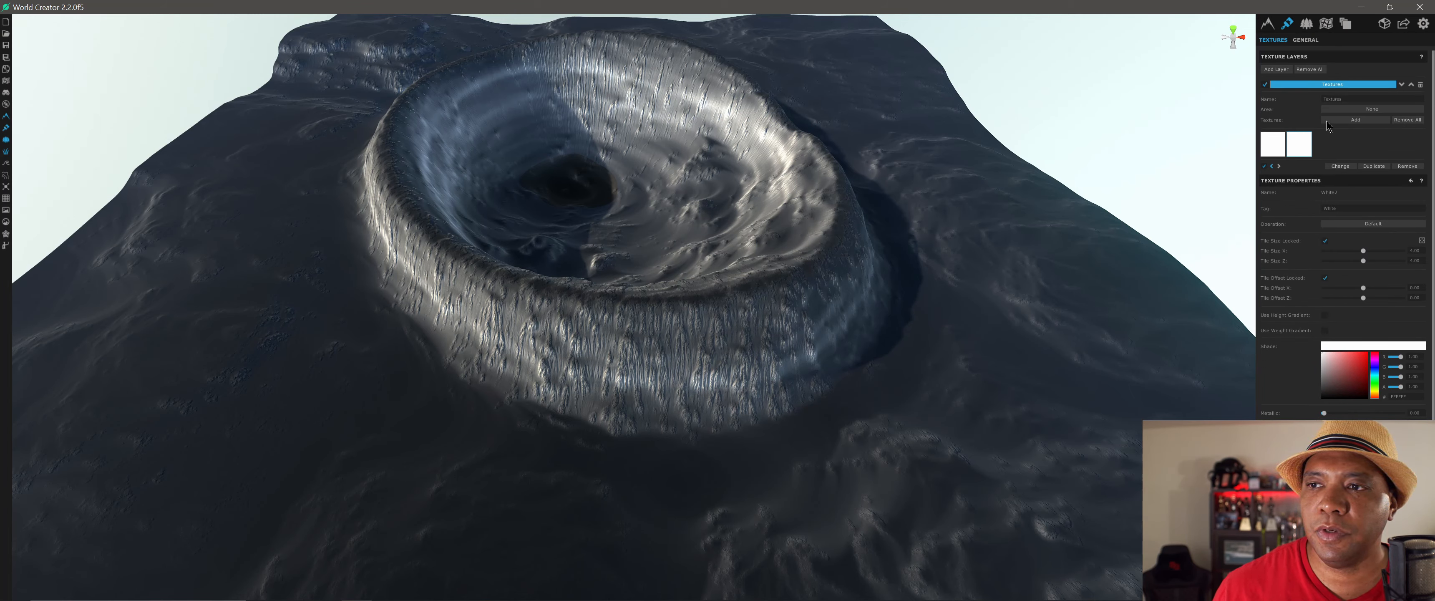
pyautogui.click(1351, 120)
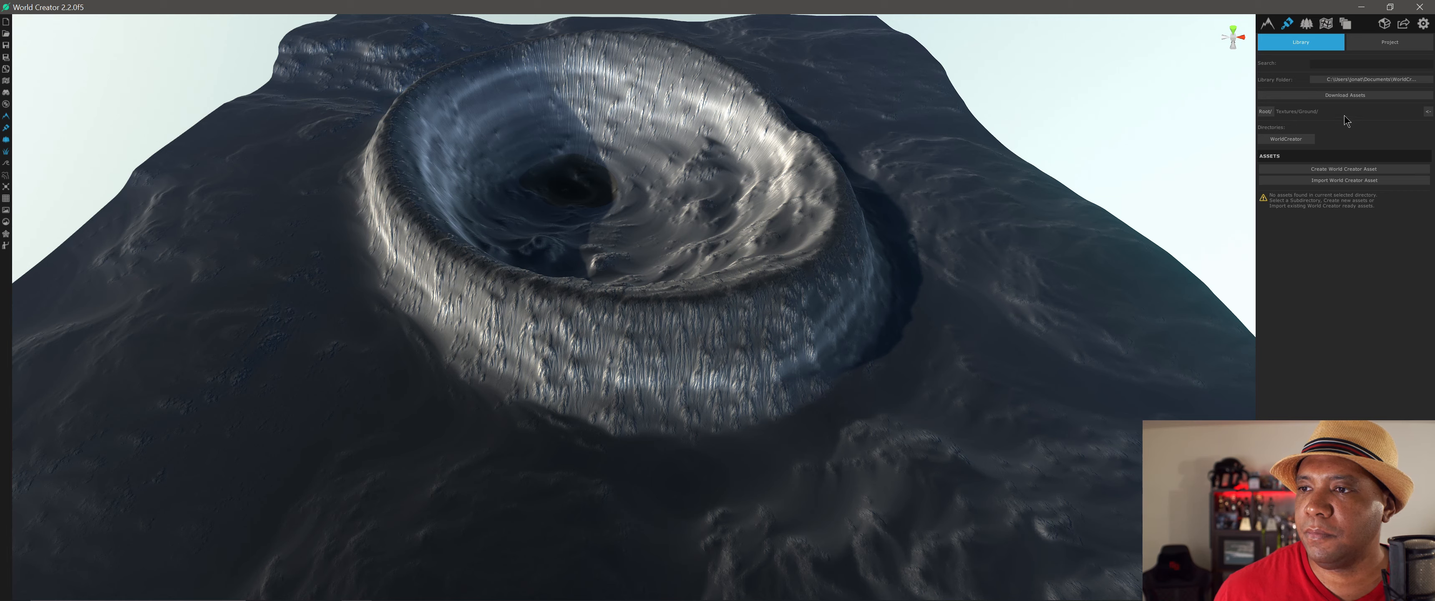
pyautogui.click(1296, 140)
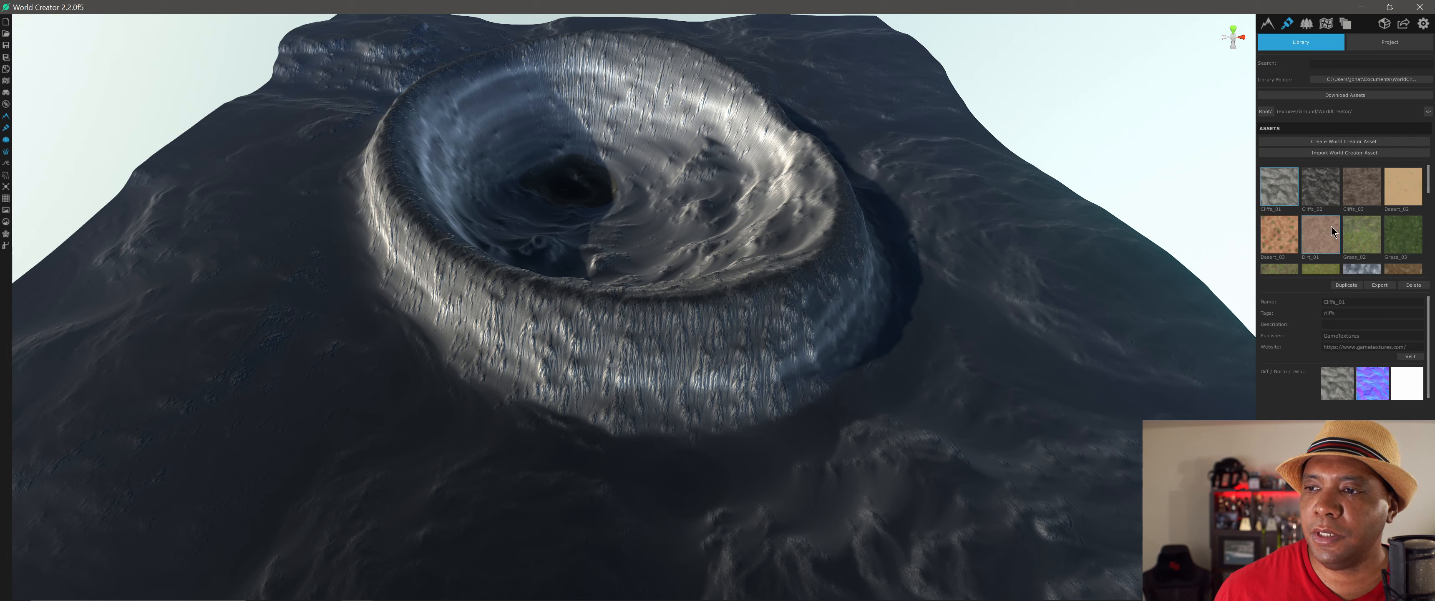
pyautogui.scroll(-5, 1331, 227)
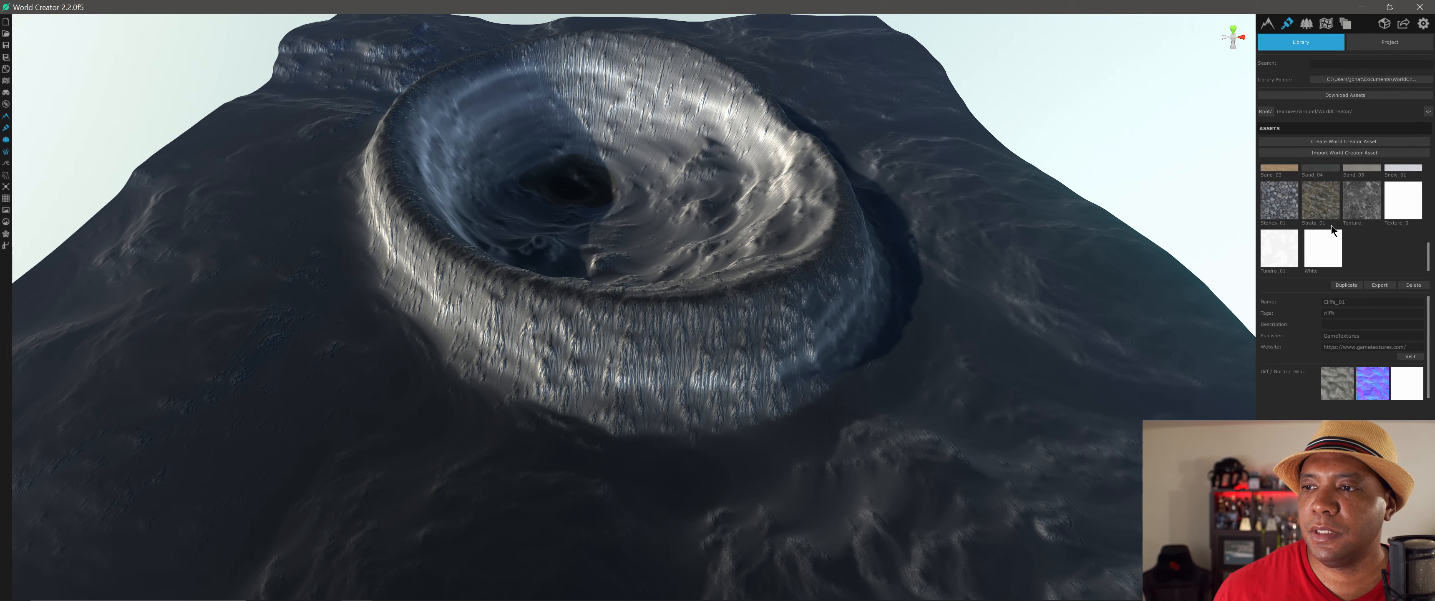
pyautogui.click(1329, 252)
pyautogui.click(1404, 571)
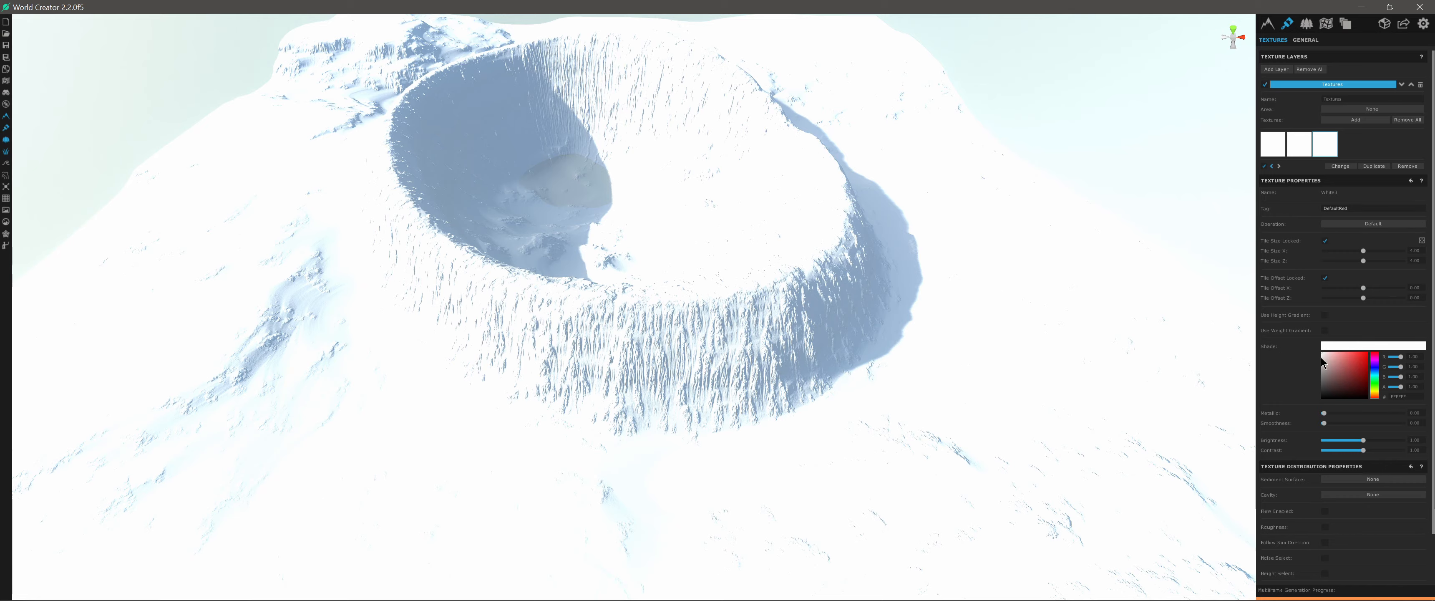
pyautogui.moveTo(1322, 360); pyautogui.dragTo(1371, 351)
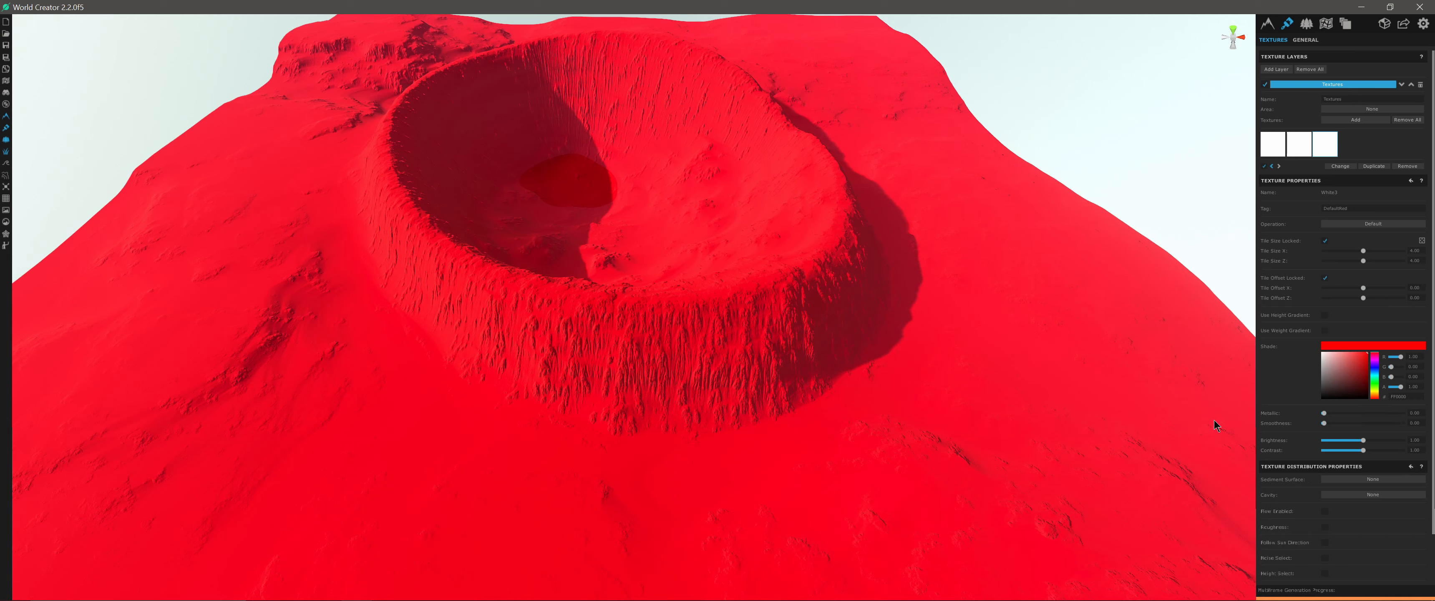
# Step: Enable the flow gradient for the red texture and set its flow range from 2 to 100
pyautogui.scroll(-1, 1295, 422)
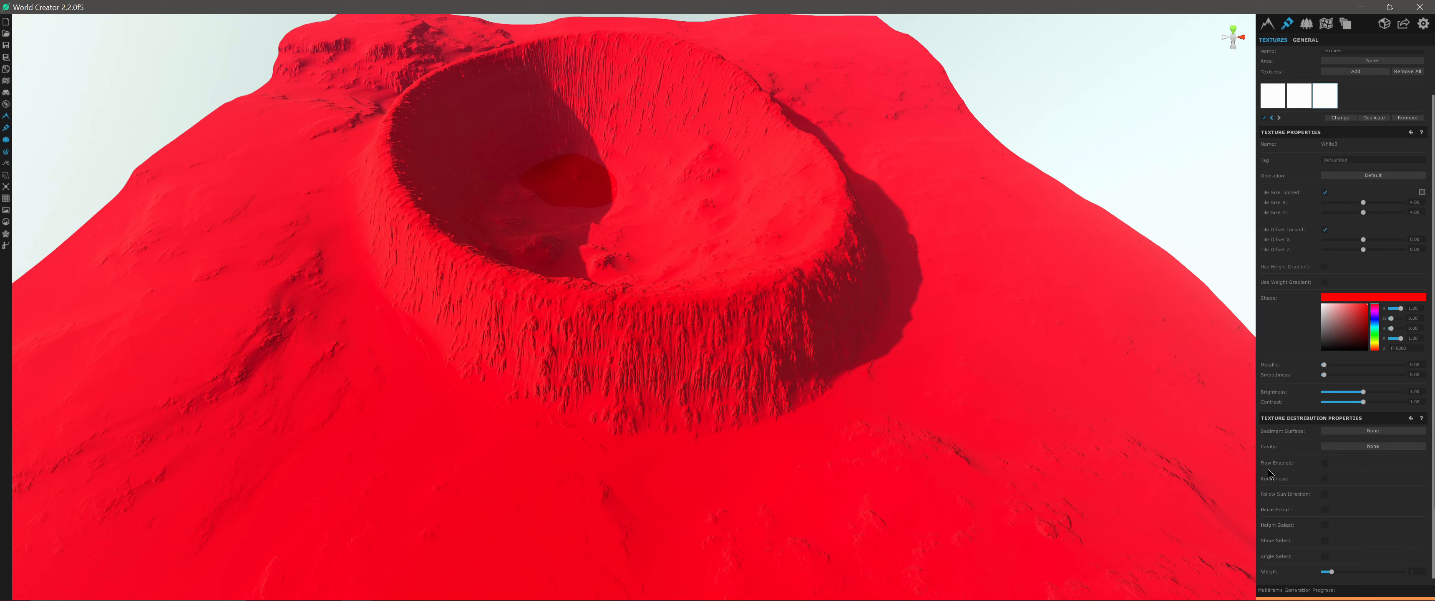
pyautogui.click(1325, 463)
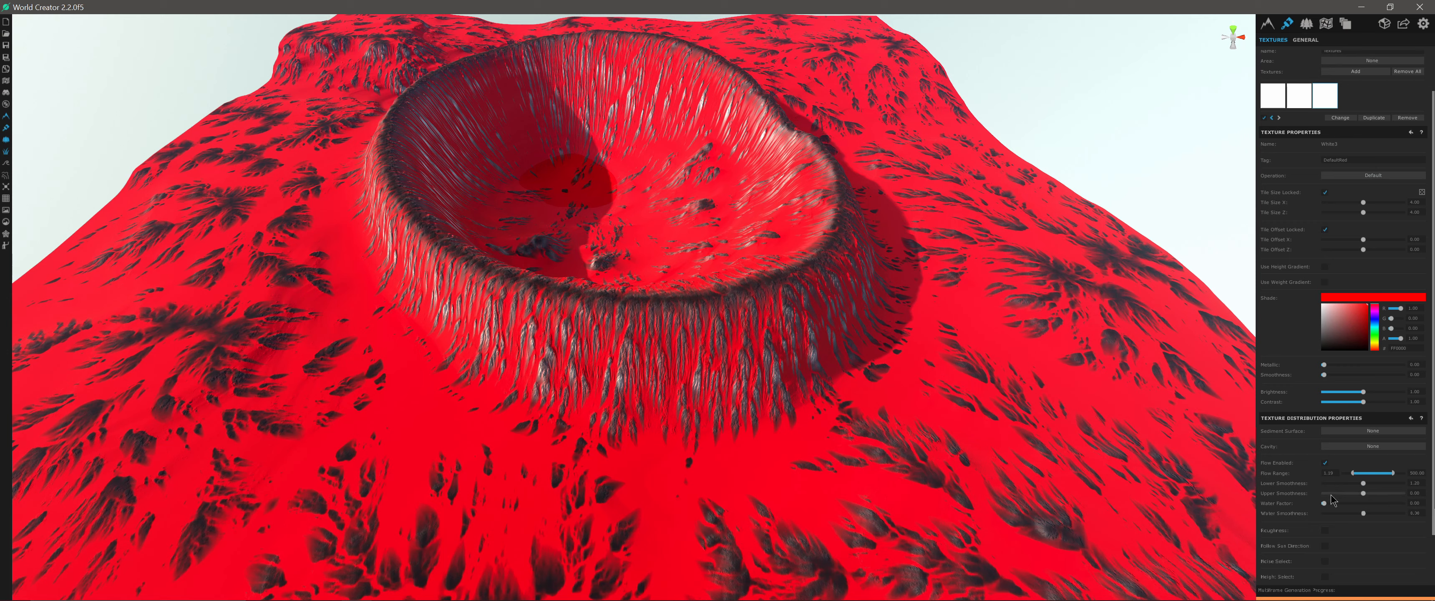
pyautogui.click(1331, 474)
pyautogui.press('BackSpace')
pyautogui.press('BackSpace')
pyautogui.press('BackSpace')
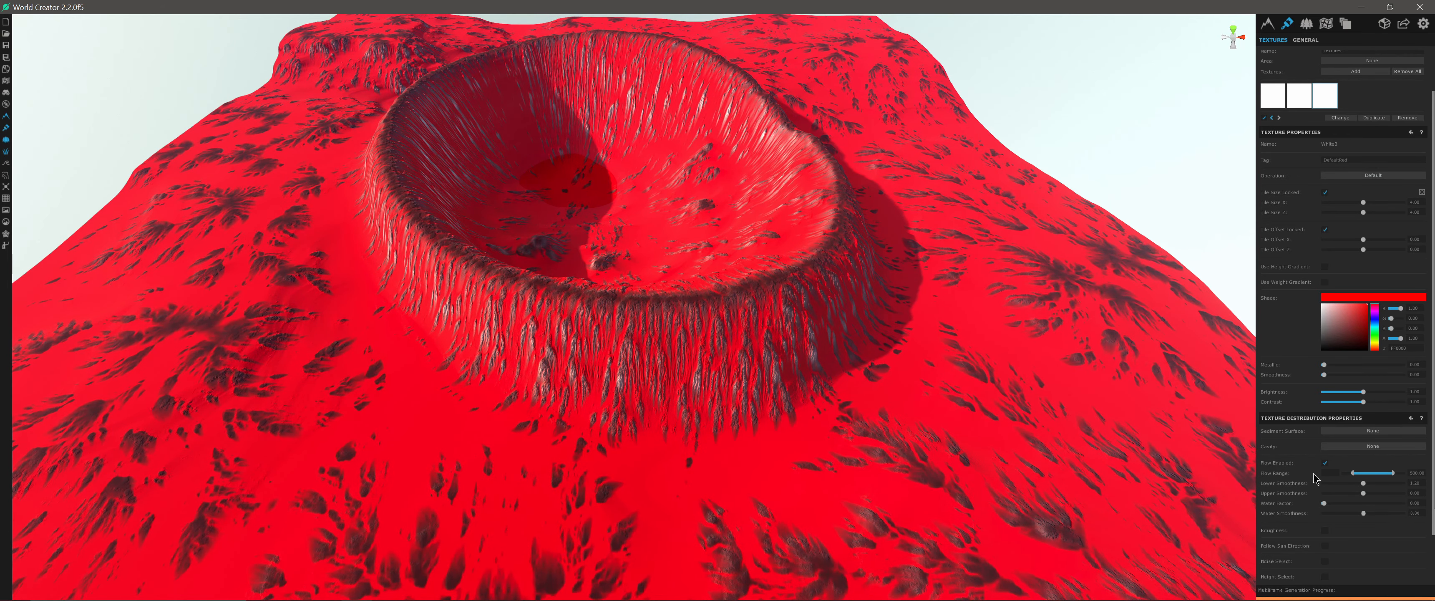
pyautogui.write('2')
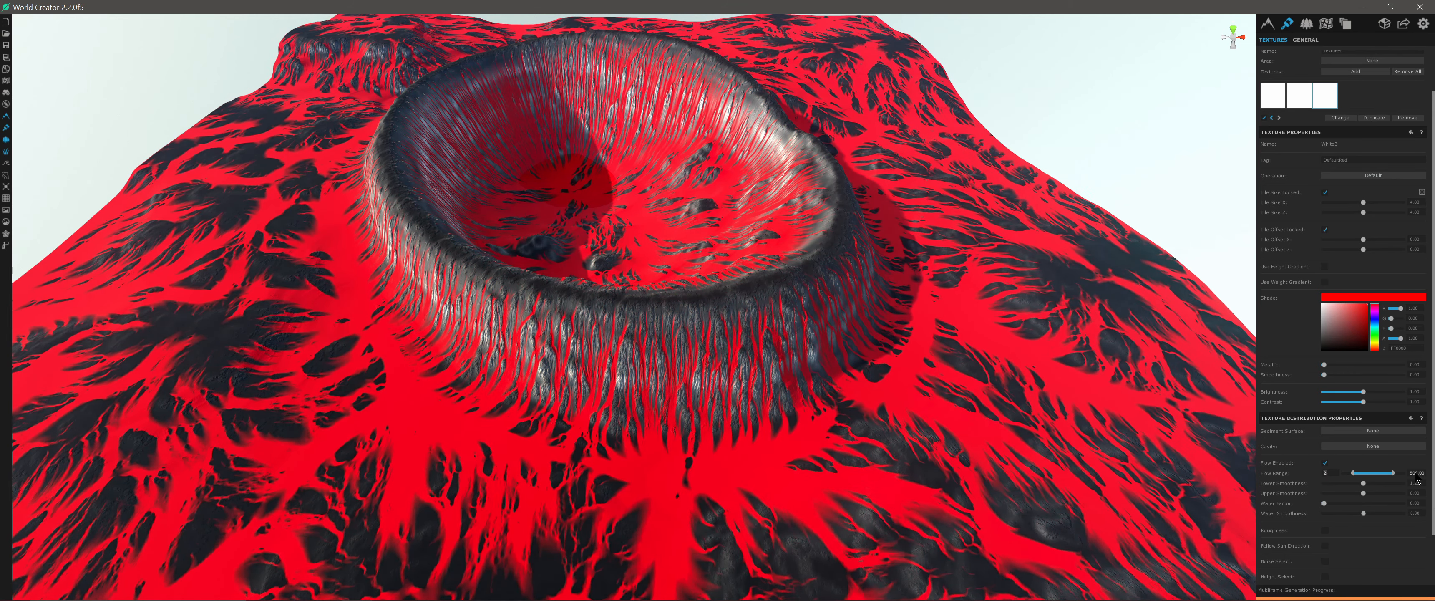
pyautogui.write('100')
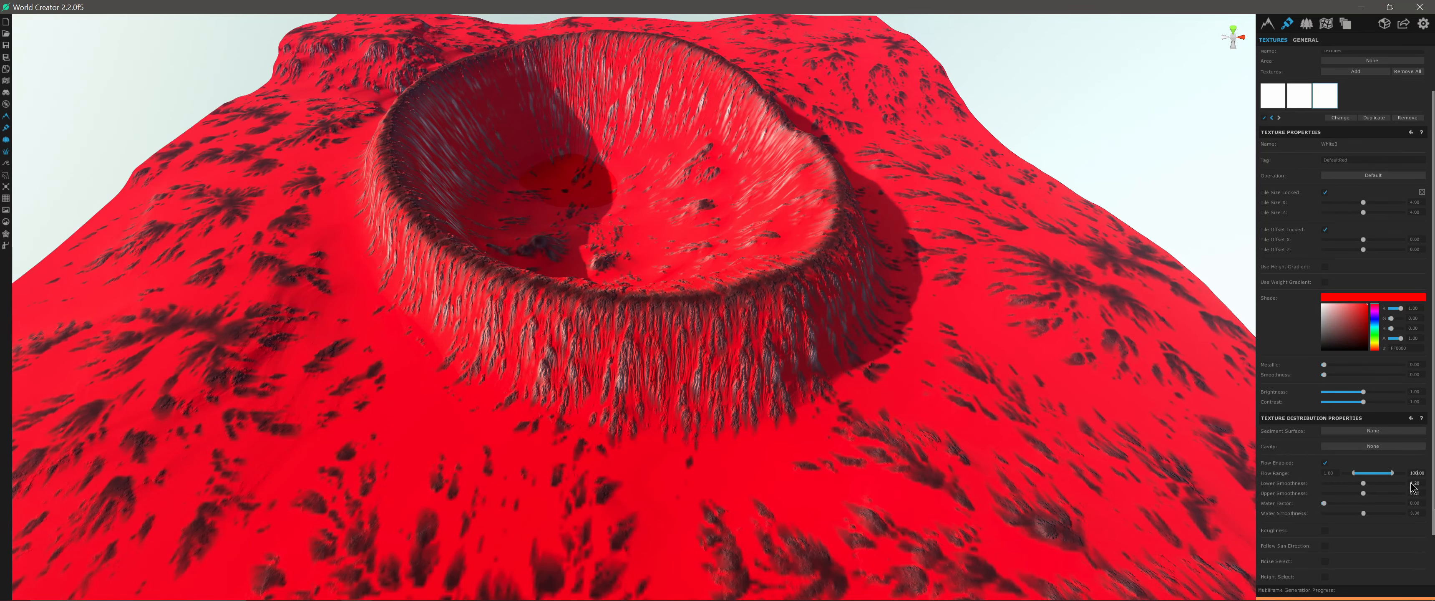
pyautogui.click(1329, 473)
pyautogui.write('2')
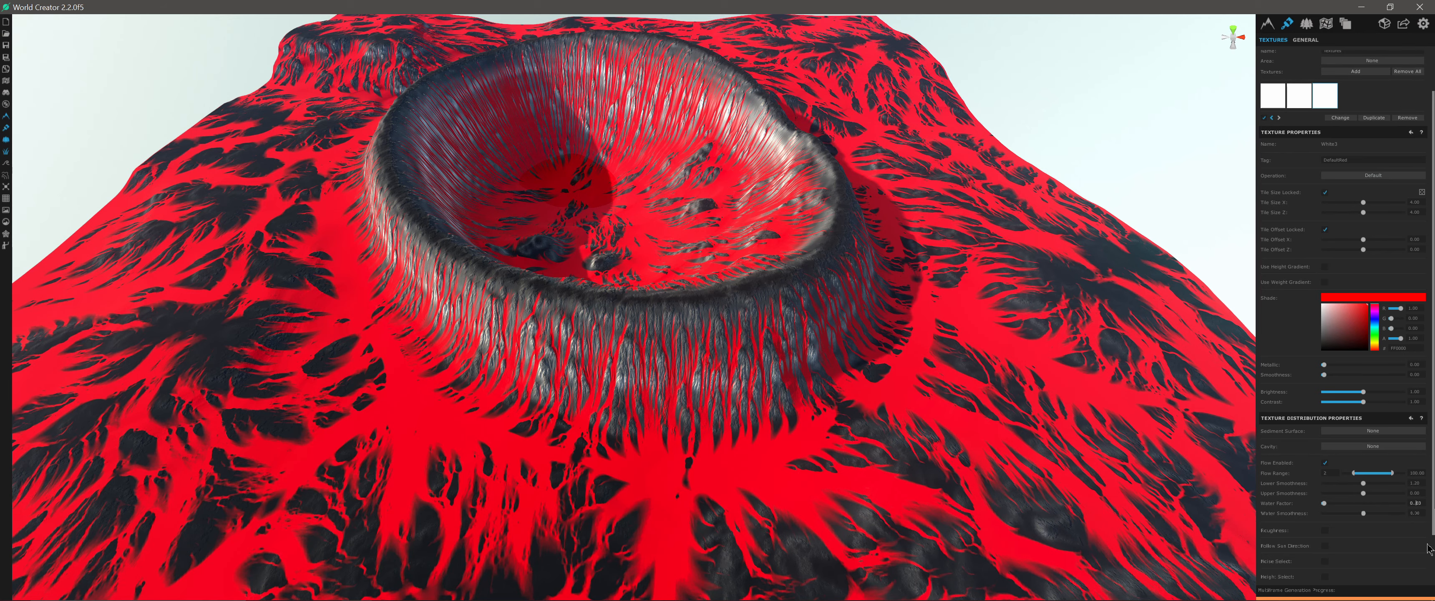
# Step: Raise the red texture's water factor slightly and set its water smoothness to 0.97
pyautogui.press('Return')
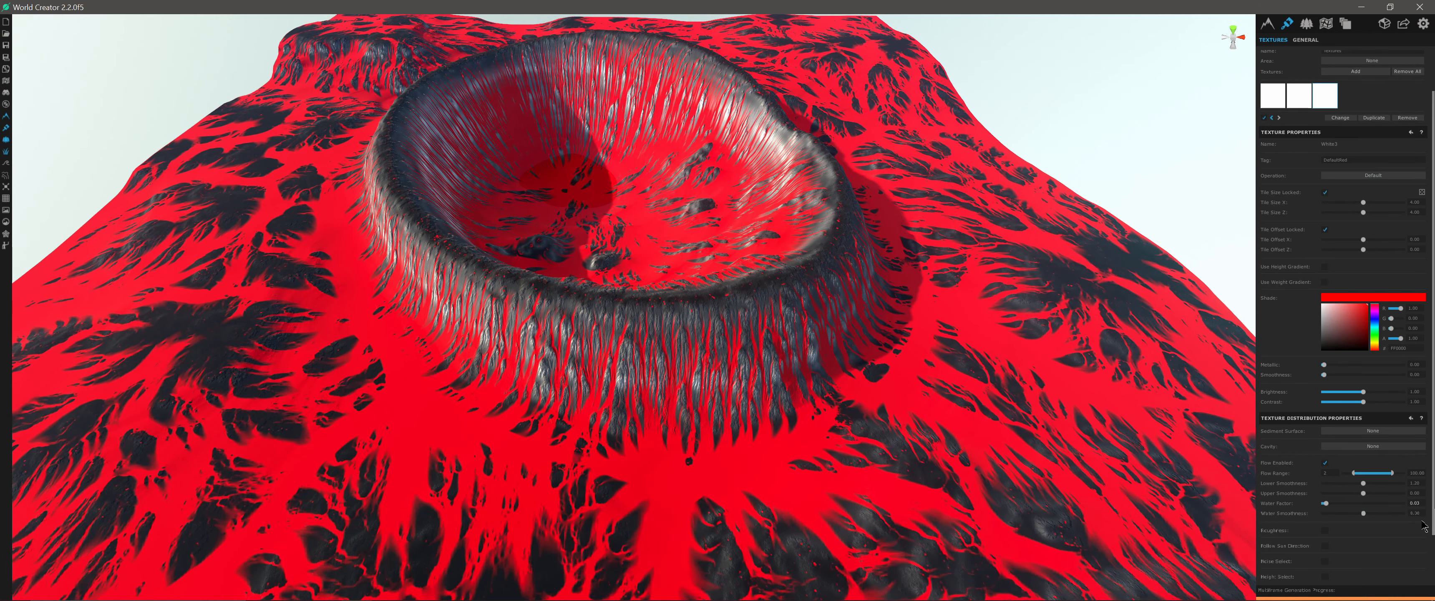
pyautogui.moveTo(1421, 513); pyautogui.dragTo(1392, 513)
pyautogui.write('.97')
pyautogui.press('Return')
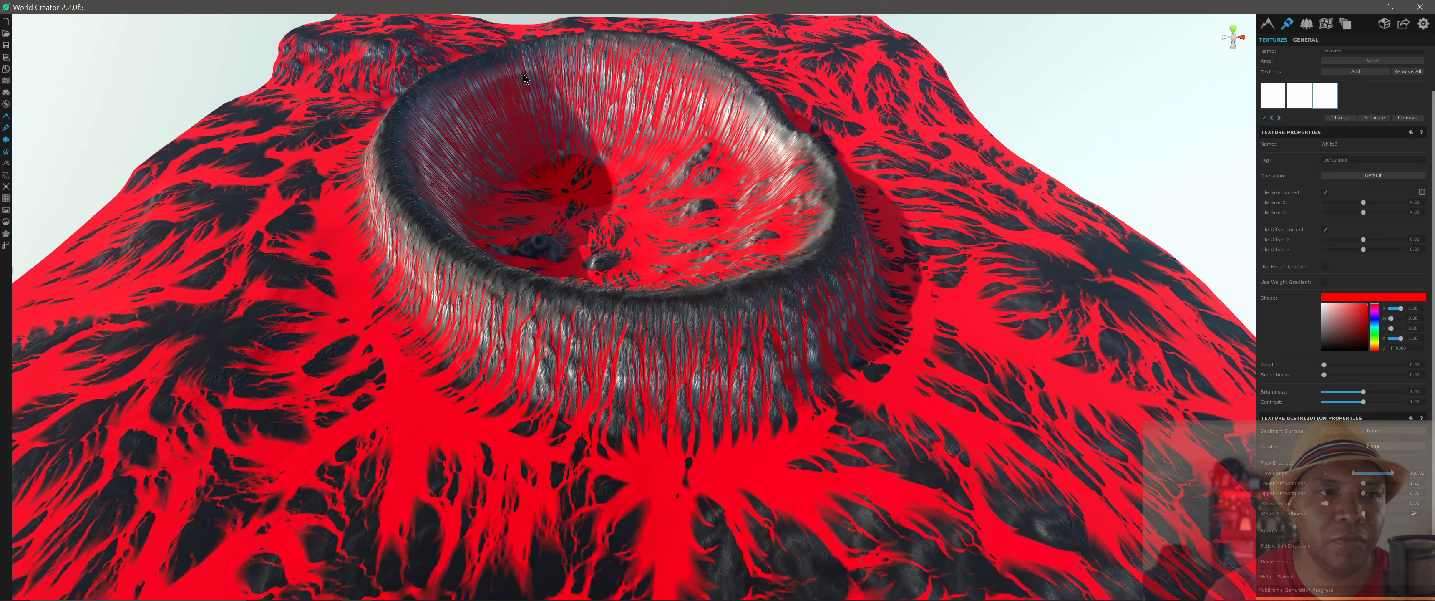
# Step: Raise the flow map's max resolution to its maximum and set the iterations to 200
pyautogui.click(1312, 43)
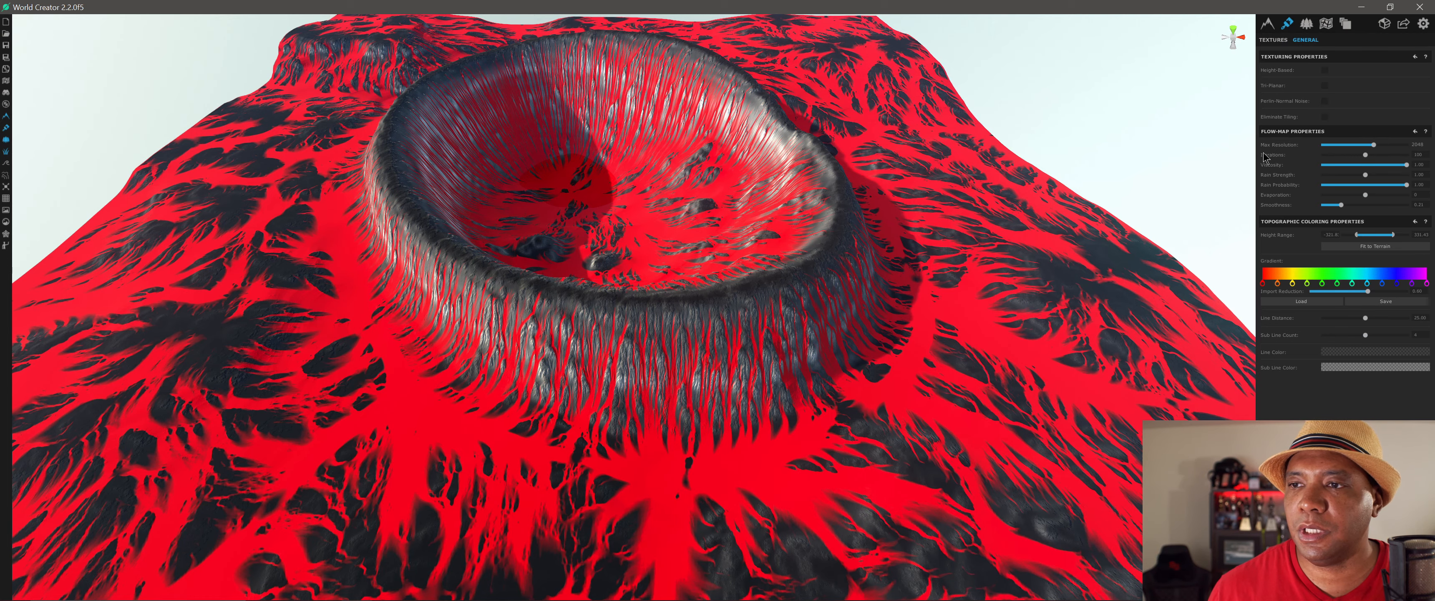
pyautogui.moveTo(1374, 145); pyautogui.dragTo(1434, 152)
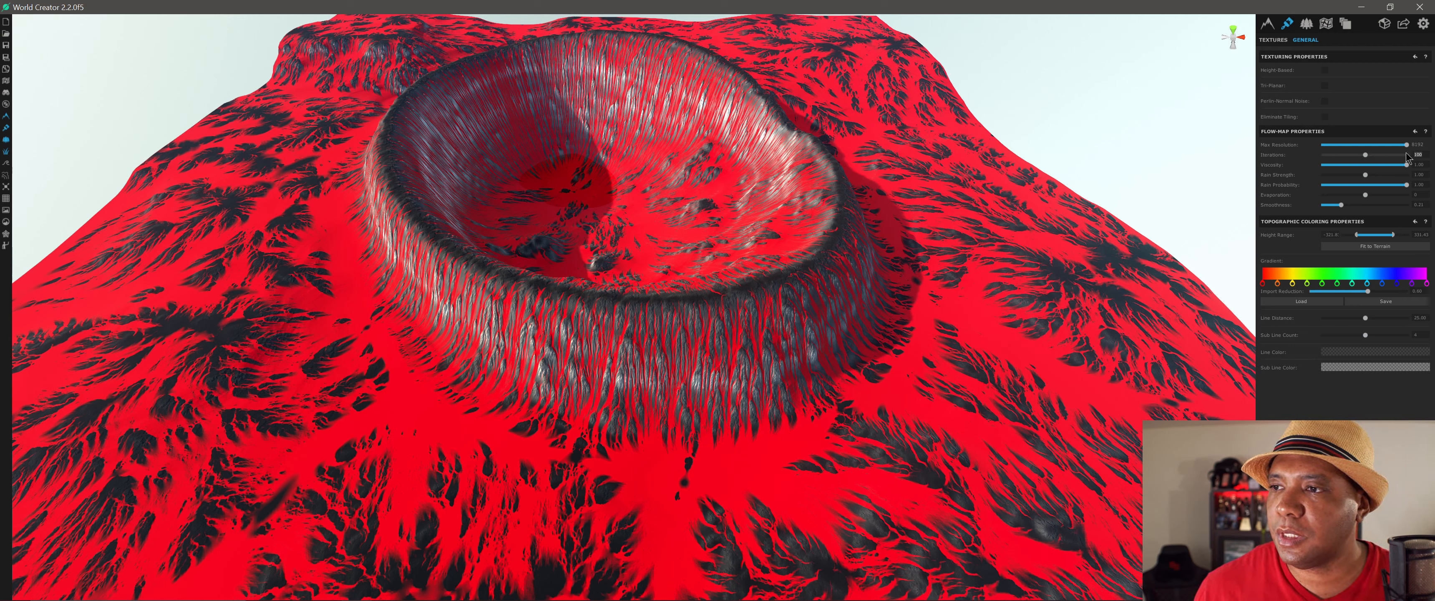
pyautogui.write('20')
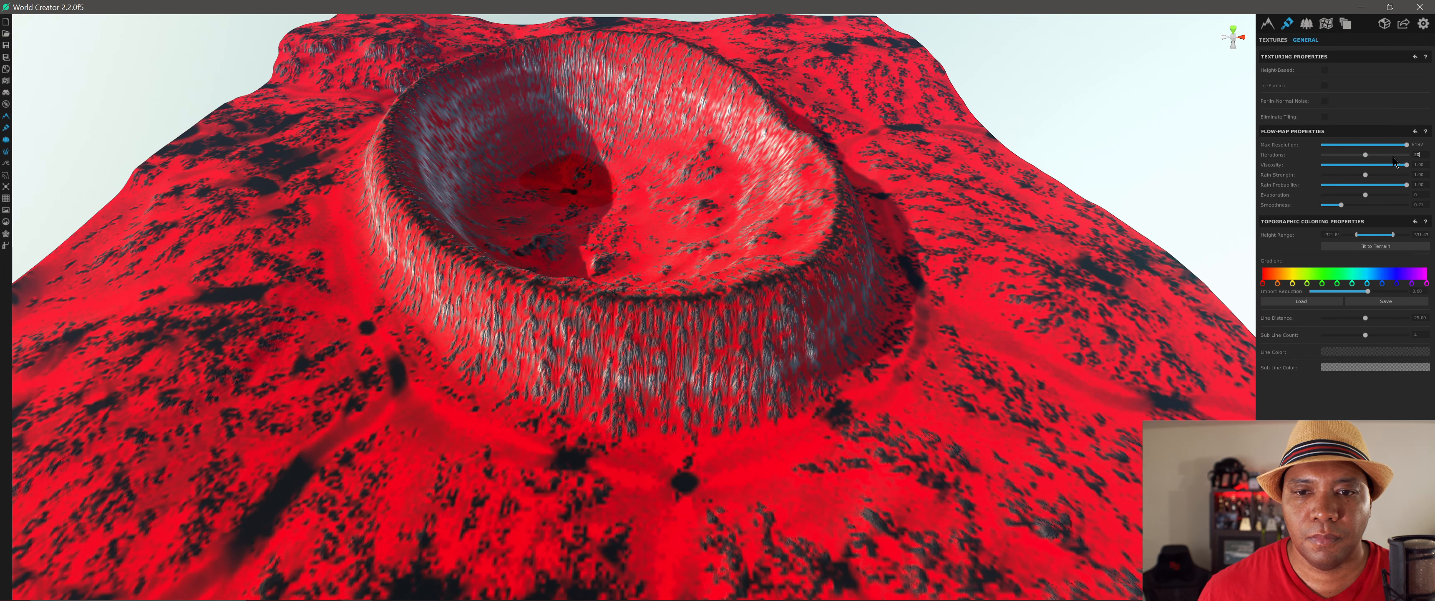
pyautogui.write('0')
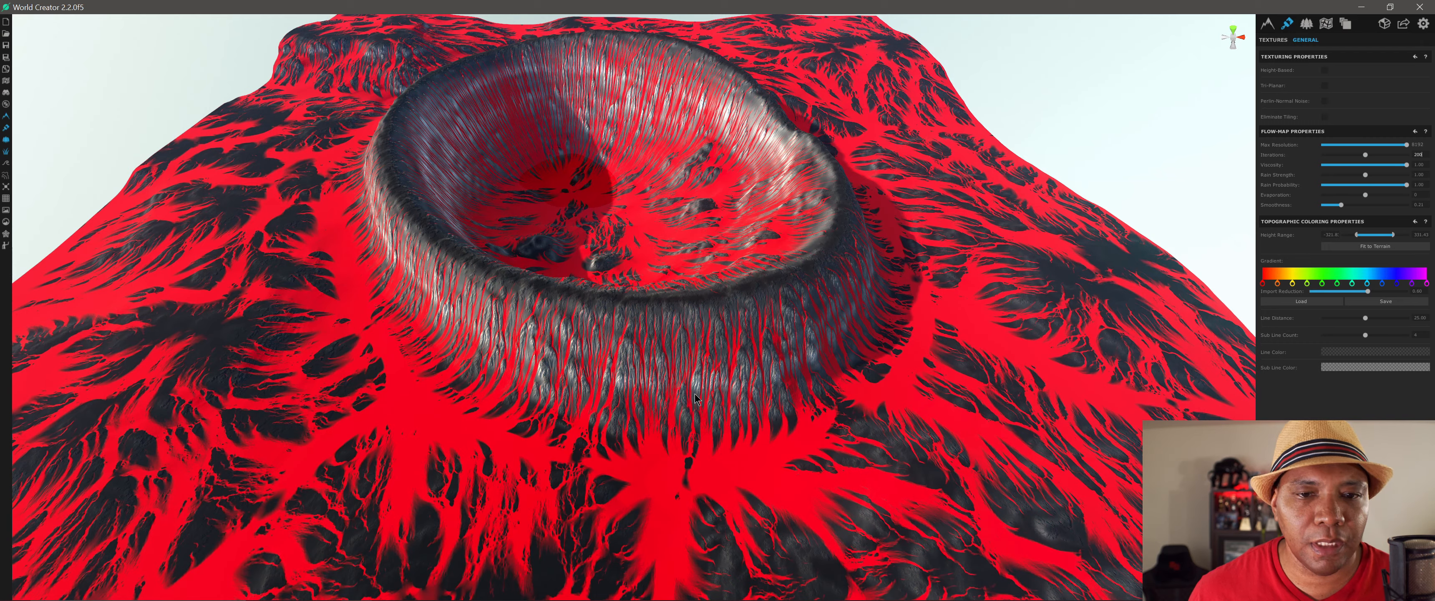
# Step: Set the flow map's viscosity to 0.59 and its rain strength to 0.6
pyautogui.moveTo(694, 394); pyautogui.dragTo(695, 433, button='middle')
pyautogui.keyDown('alt'); pyautogui.moveTo(694, 385); pyautogui.dragTo(700, 346); pyautogui.keyUp('alt')
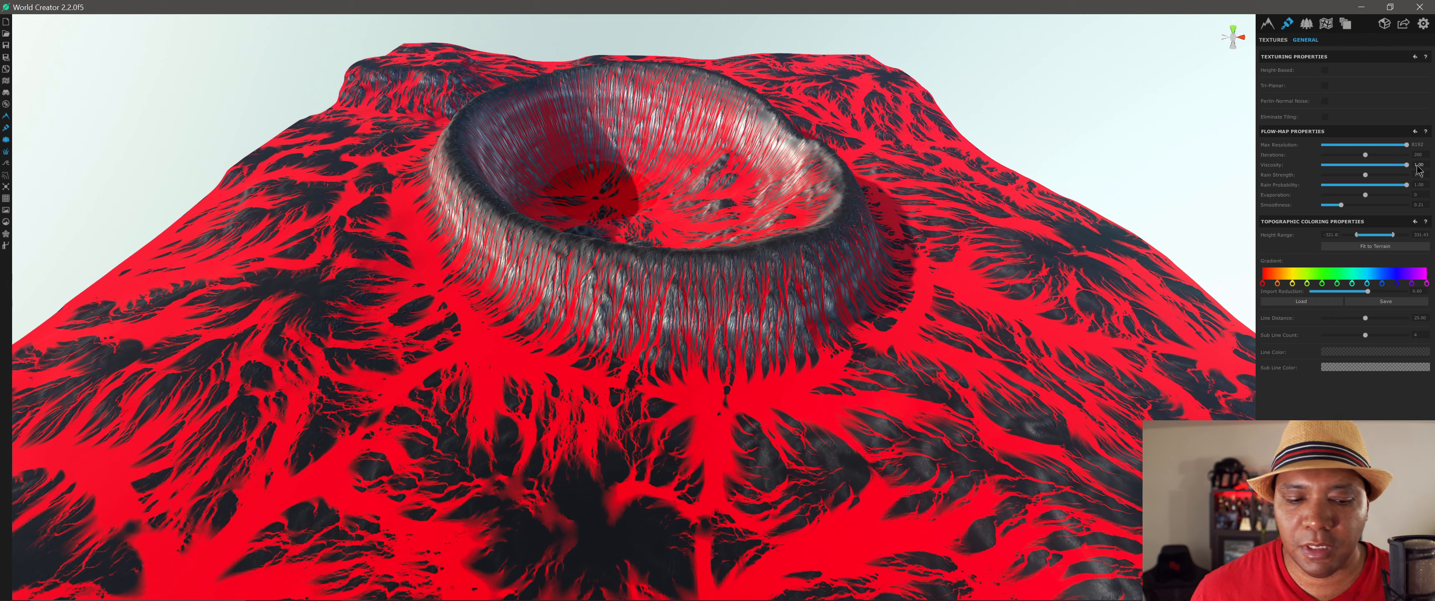
pyautogui.moveTo(1423, 166); pyautogui.dragTo(1398, 163)
pyautogui.write('.5')
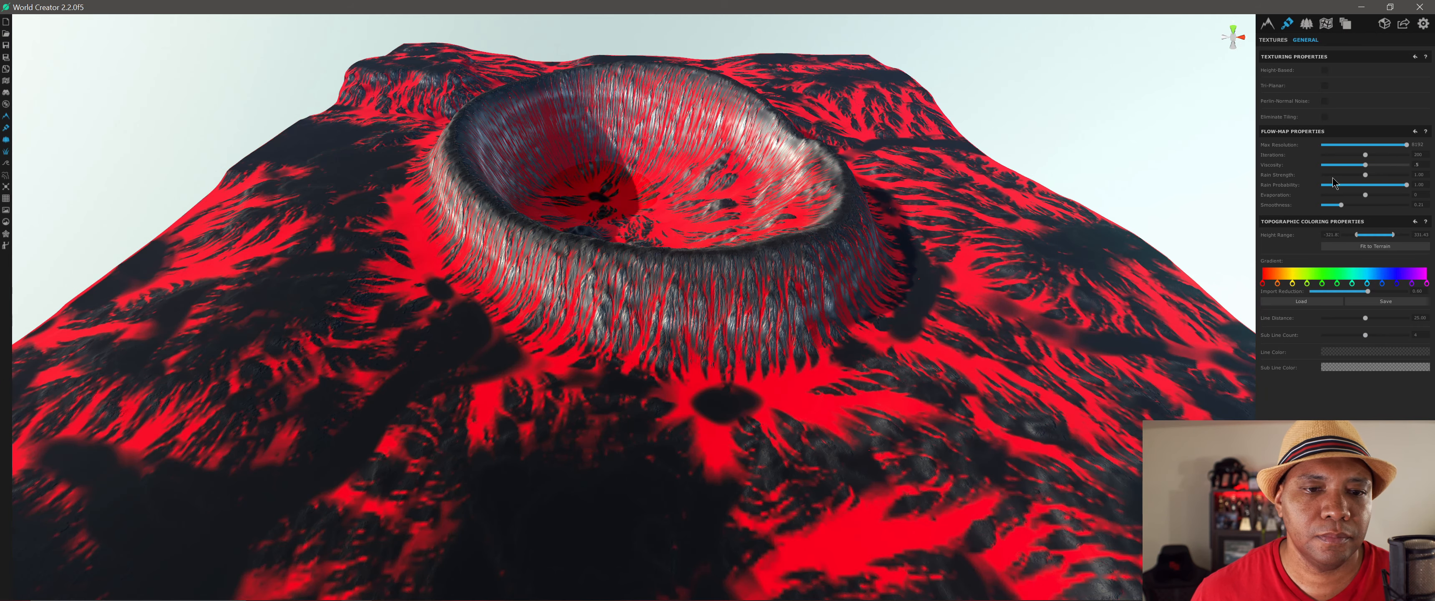
pyautogui.write('9')
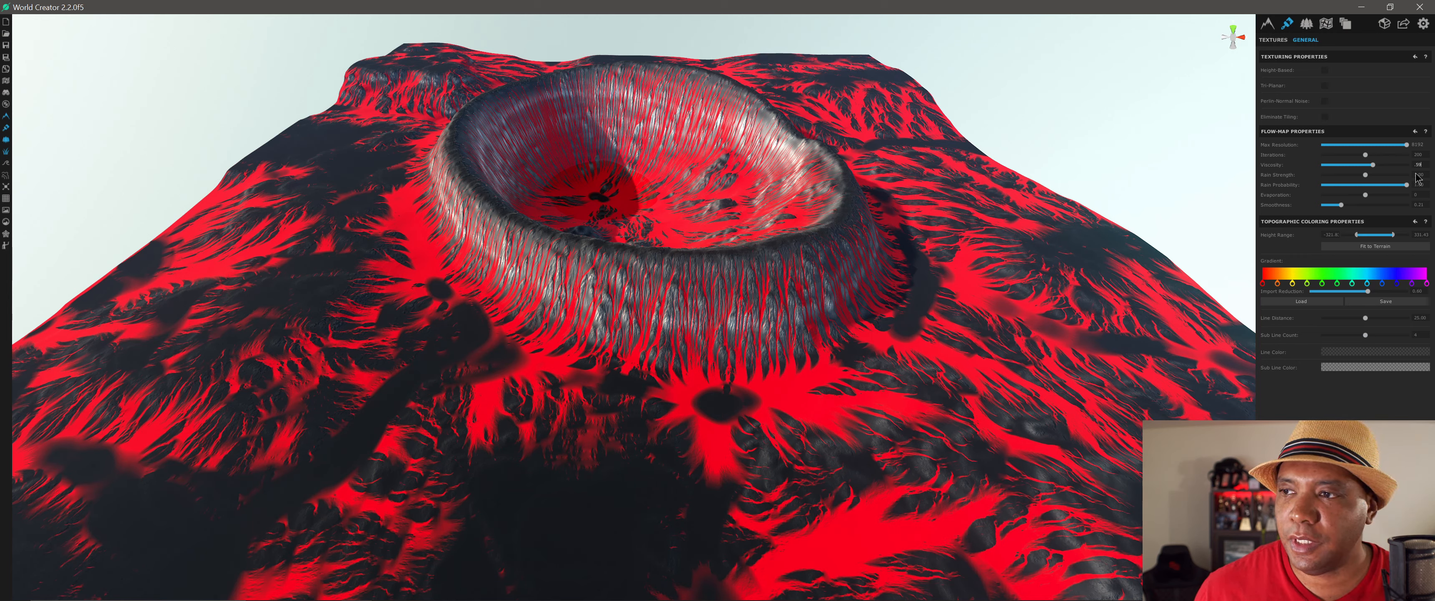
pyautogui.moveTo(1425, 174); pyautogui.dragTo(1393, 176)
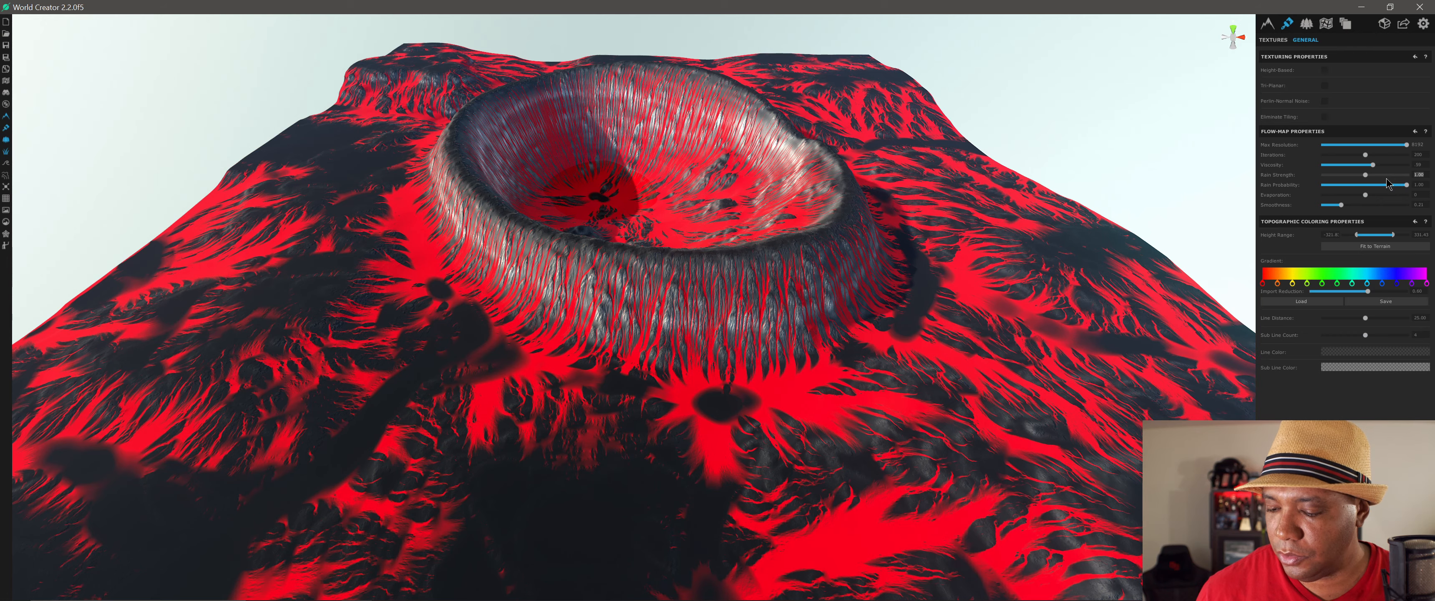
pyautogui.write('.6')
pyautogui.press('Return')
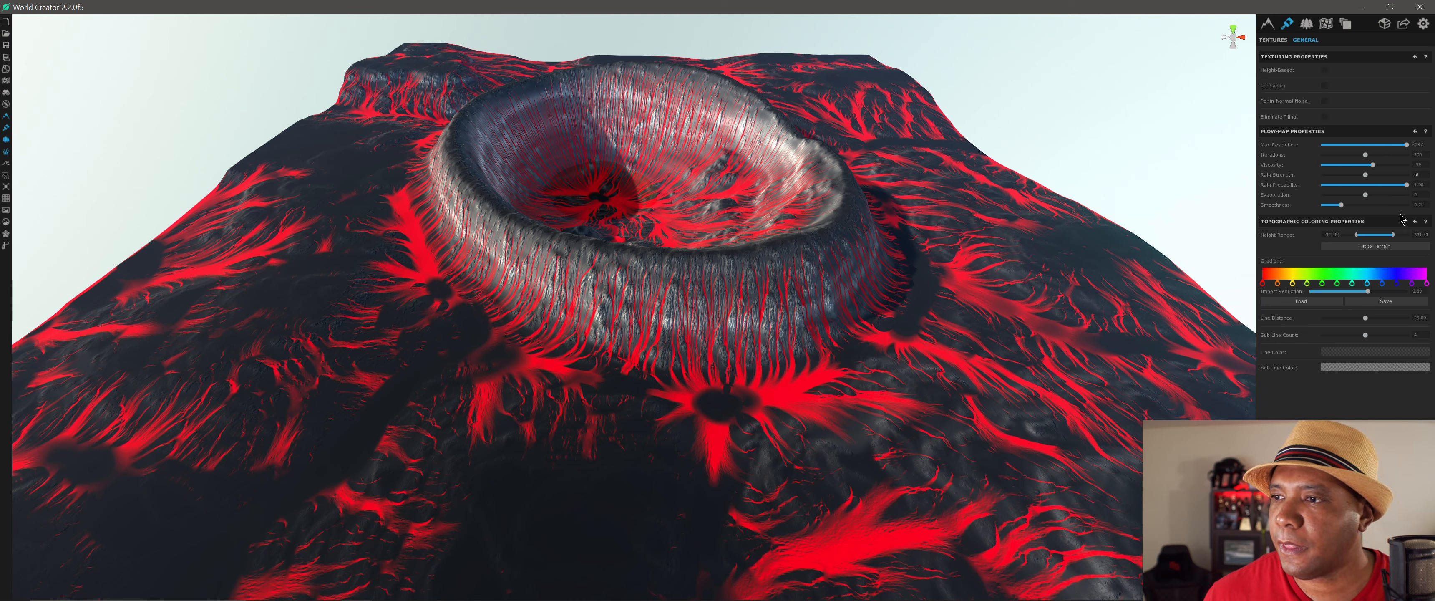
# Step: Set the flow map's evaporation to 190
pyautogui.moveTo(1423, 192); pyautogui.dragTo(1392, 190)
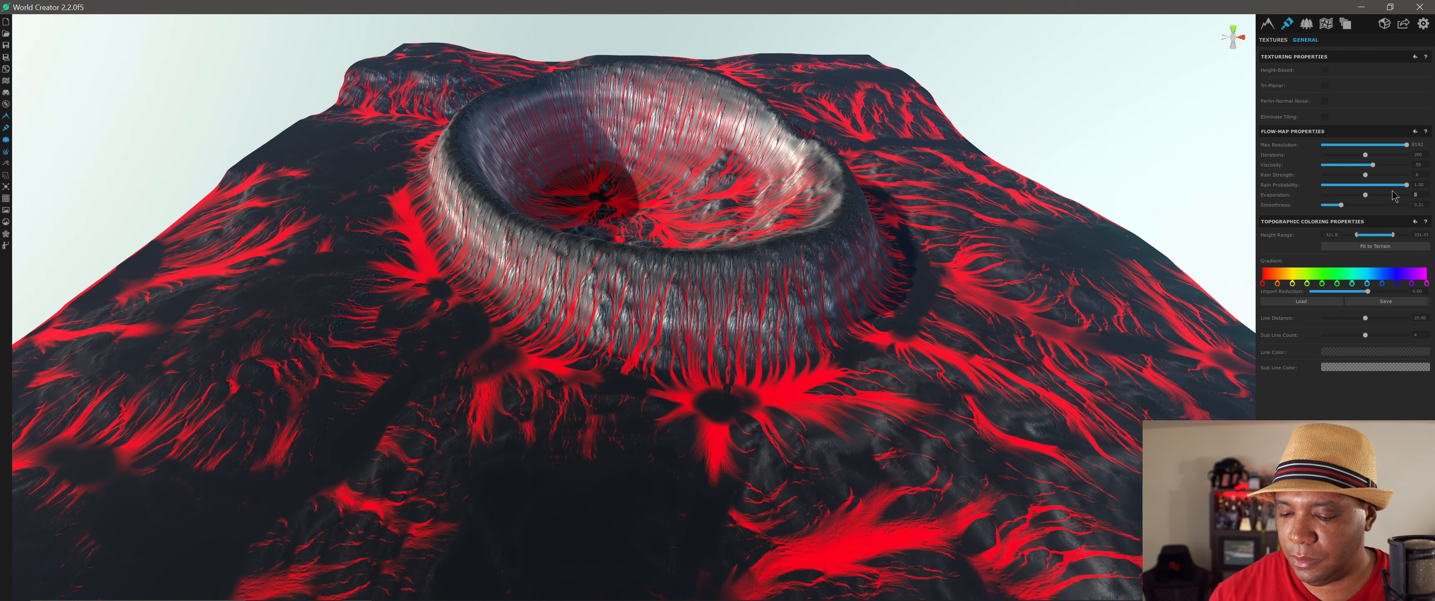
pyautogui.write('19')
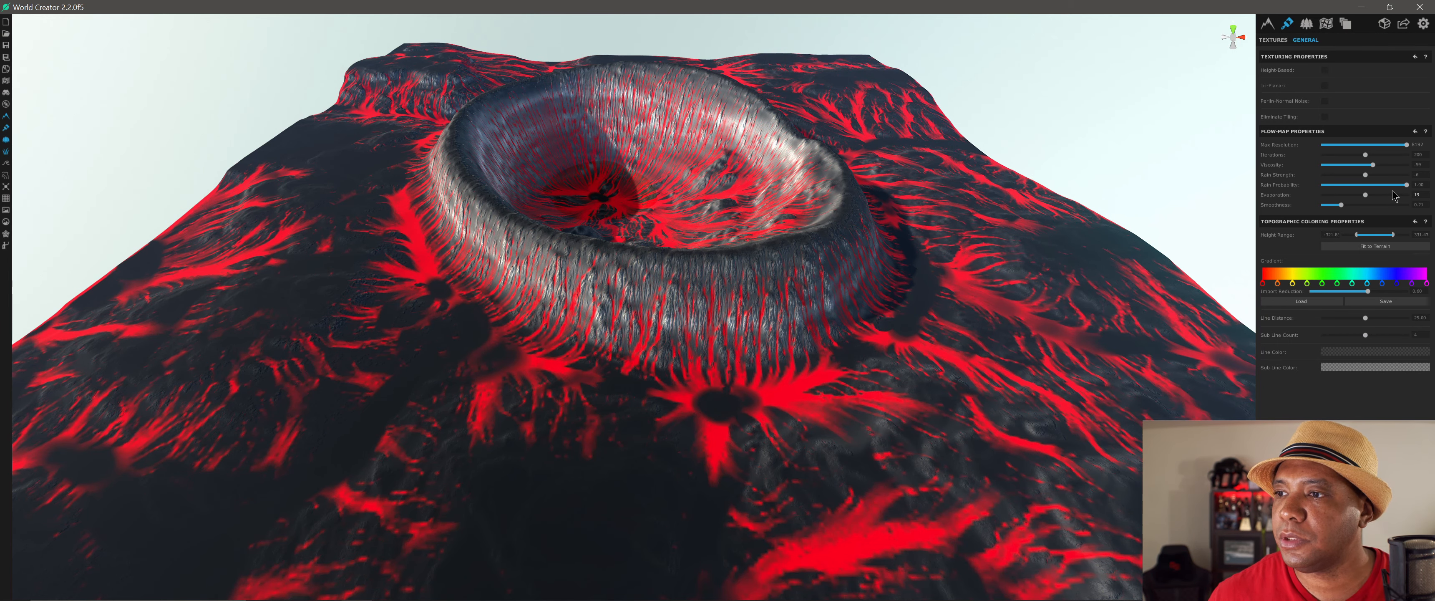
pyautogui.write('190')
pyautogui.press('BackSpace')
pyautogui.press('BackSpace')
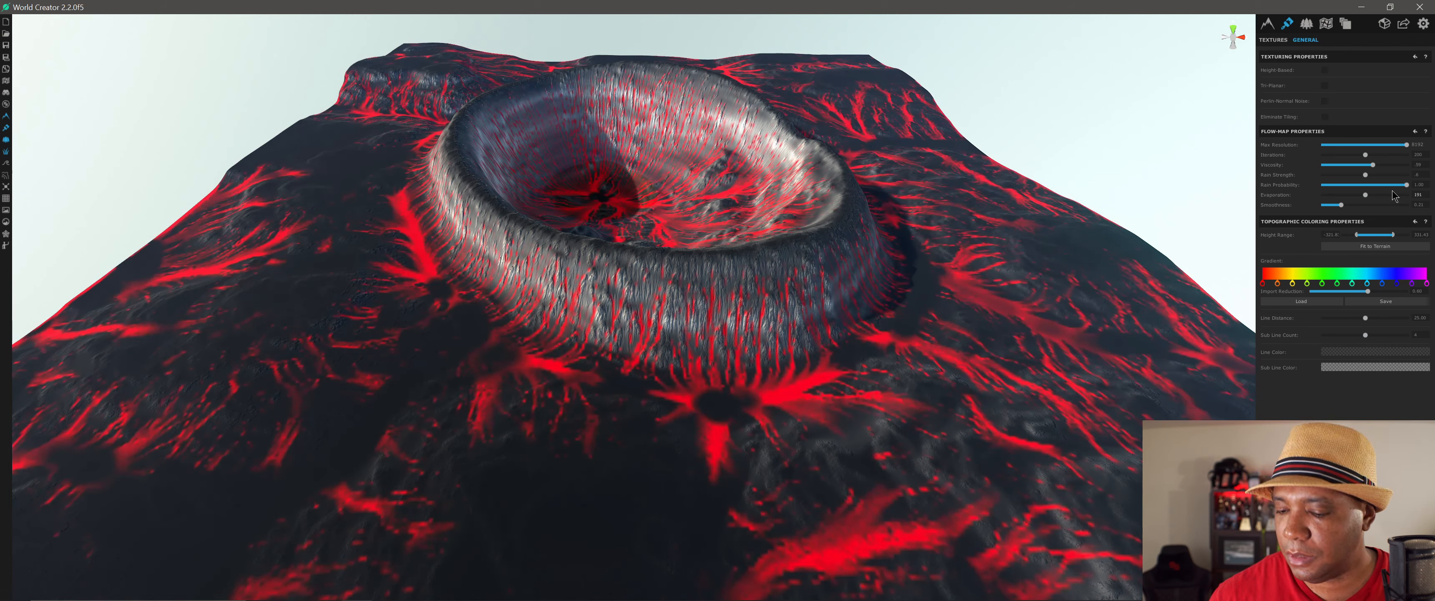
pyautogui.press('BackSpace')
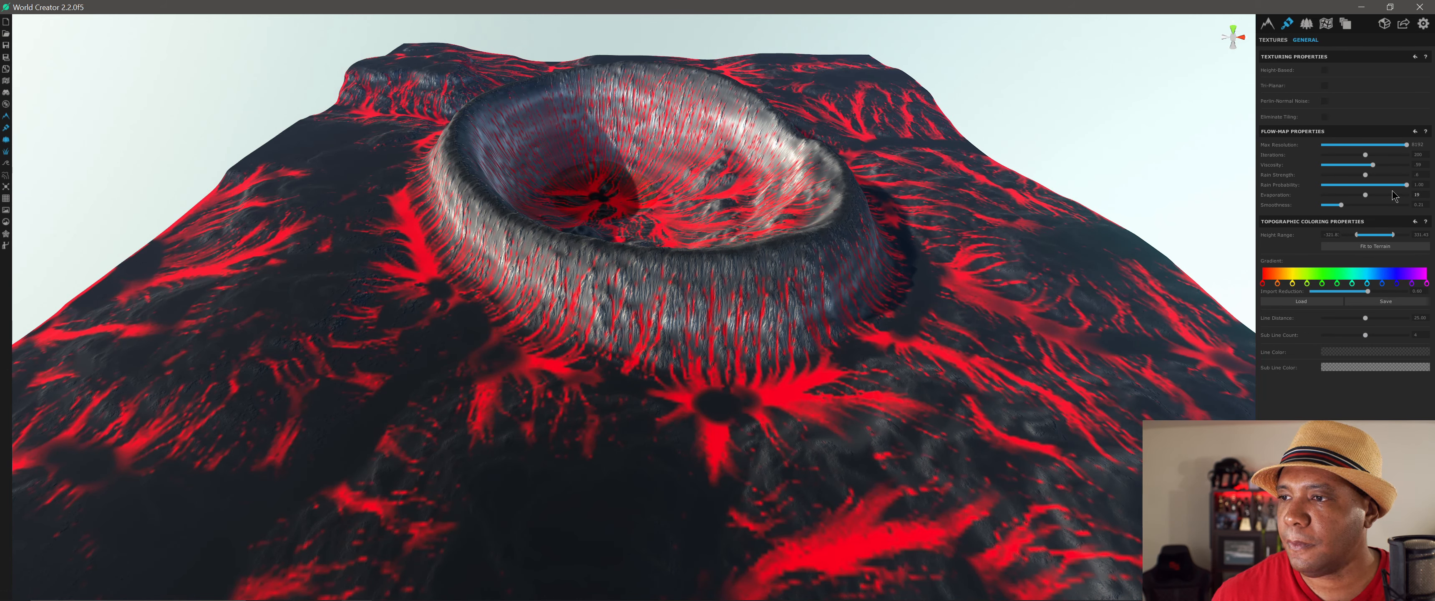
pyautogui.write('0')
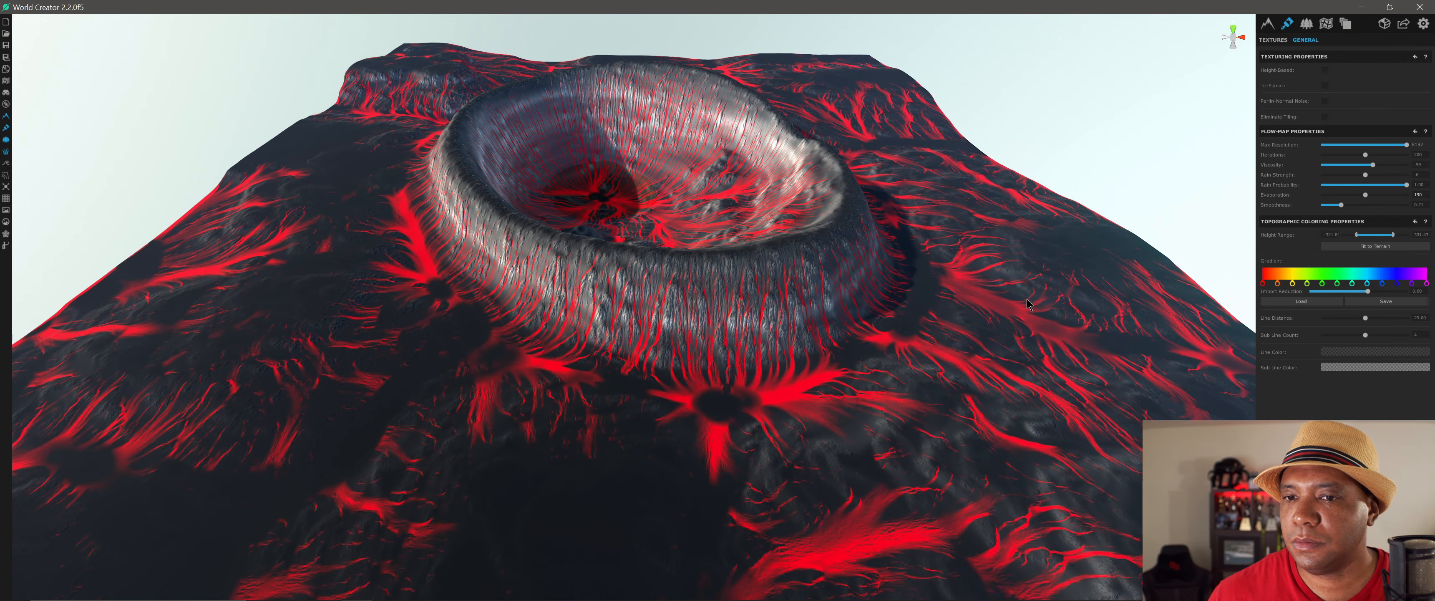
# Step: Inspect the red flow pattern across the whole terrain and up close at the crater's outer base
pyautogui.scroll(-2, 696, 404)
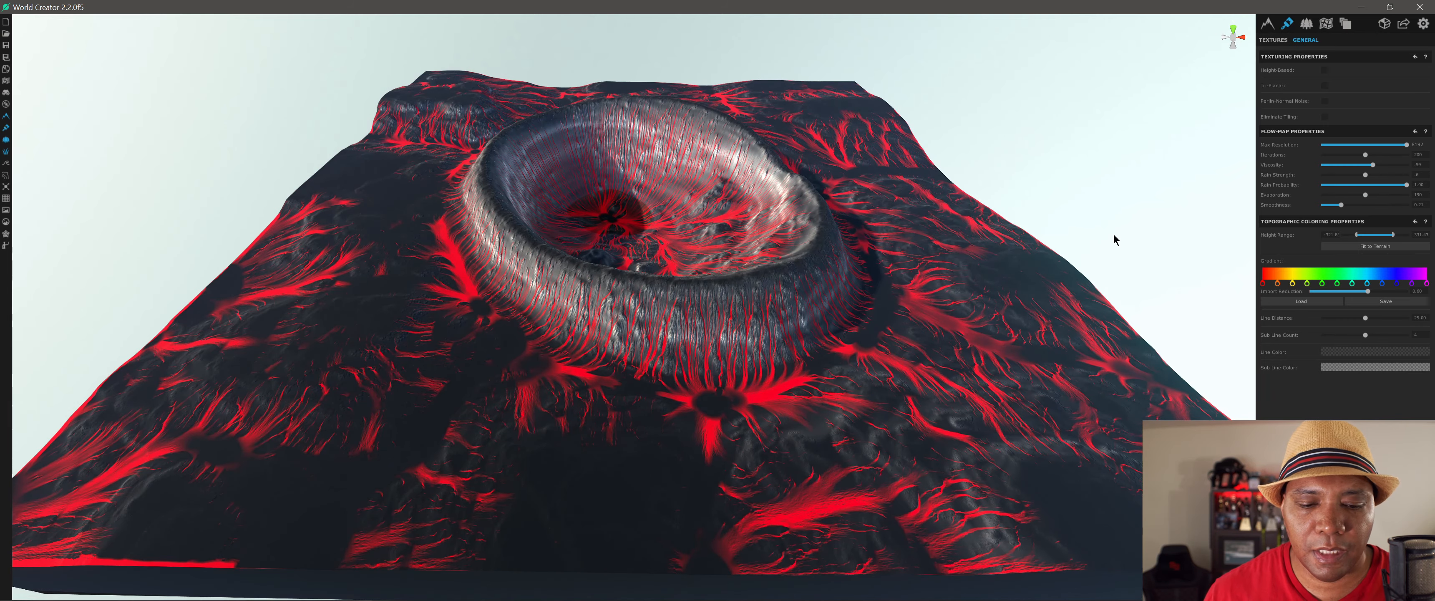
pyautogui.moveTo(768, 269)
pyautogui.keyDown('alt'); pyautogui.mouseDown()
pyautogui.moveTo(721, 237)
pyautogui.moveTo(772, 258)
pyautogui.mouseUp(); pyautogui.keyUp('alt')
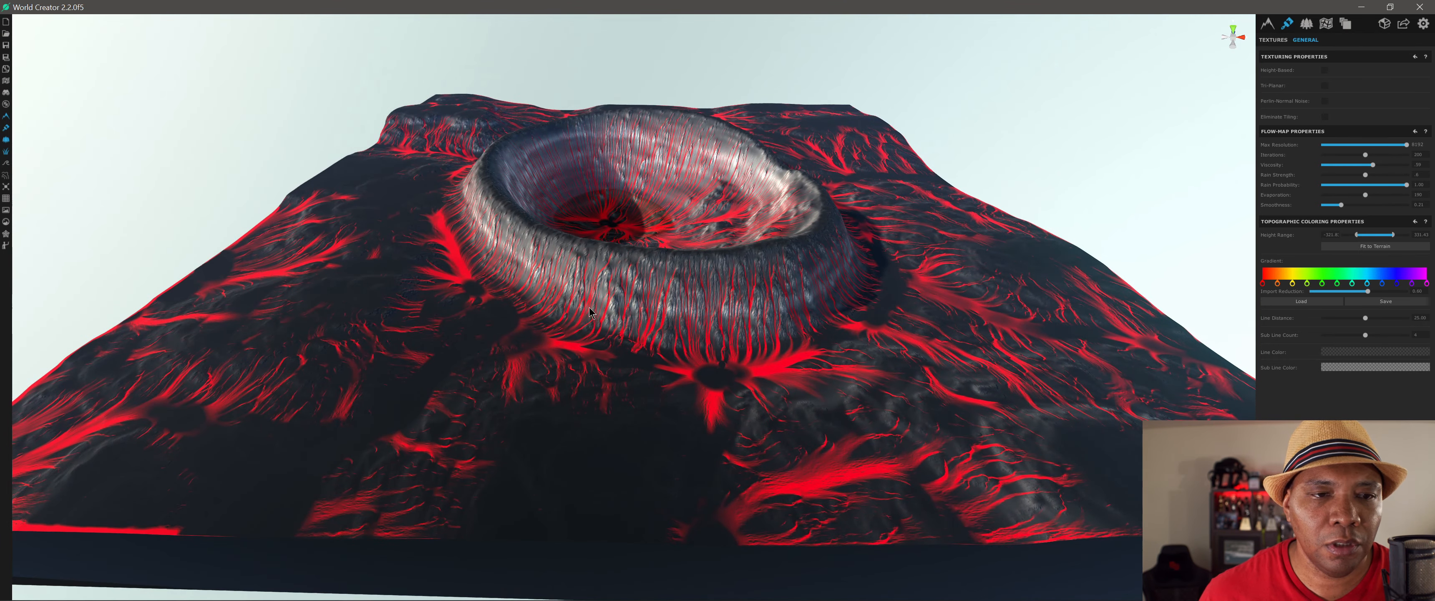
pyautogui.keyDown('alt'); pyautogui.moveTo(574, 263); pyautogui.dragTo(450, 242); pyautogui.keyUp('alt')
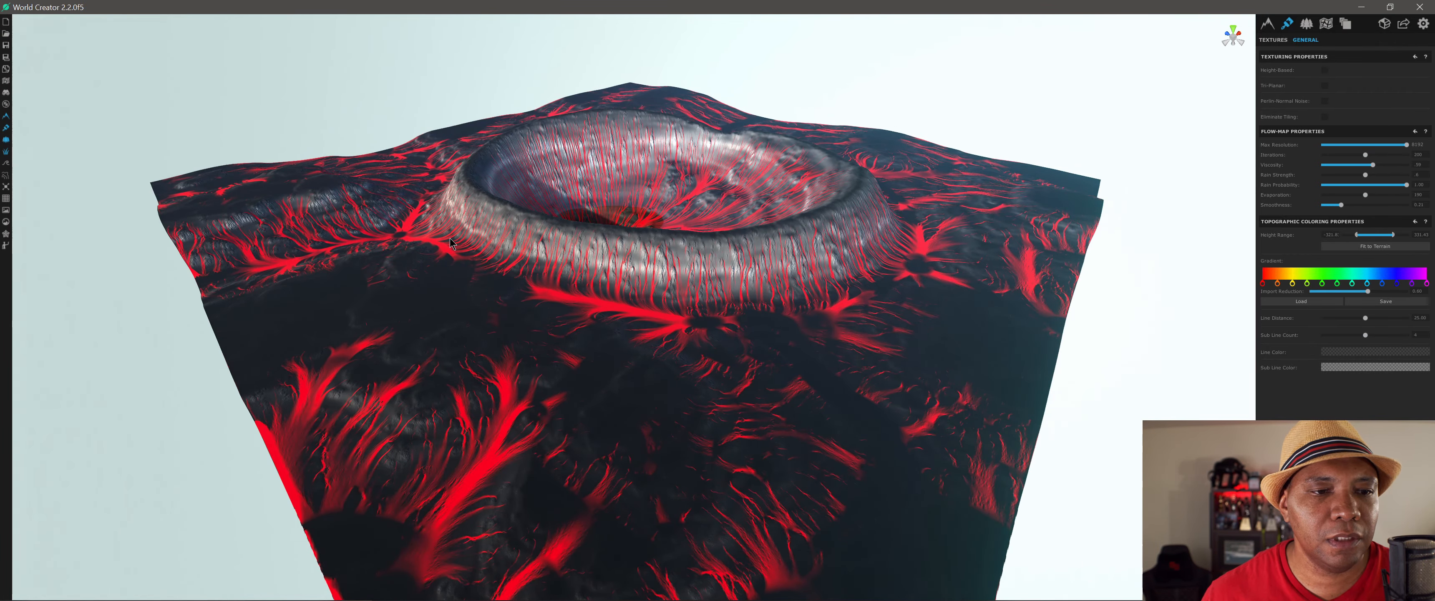
pyautogui.scroll(10, 450, 243)
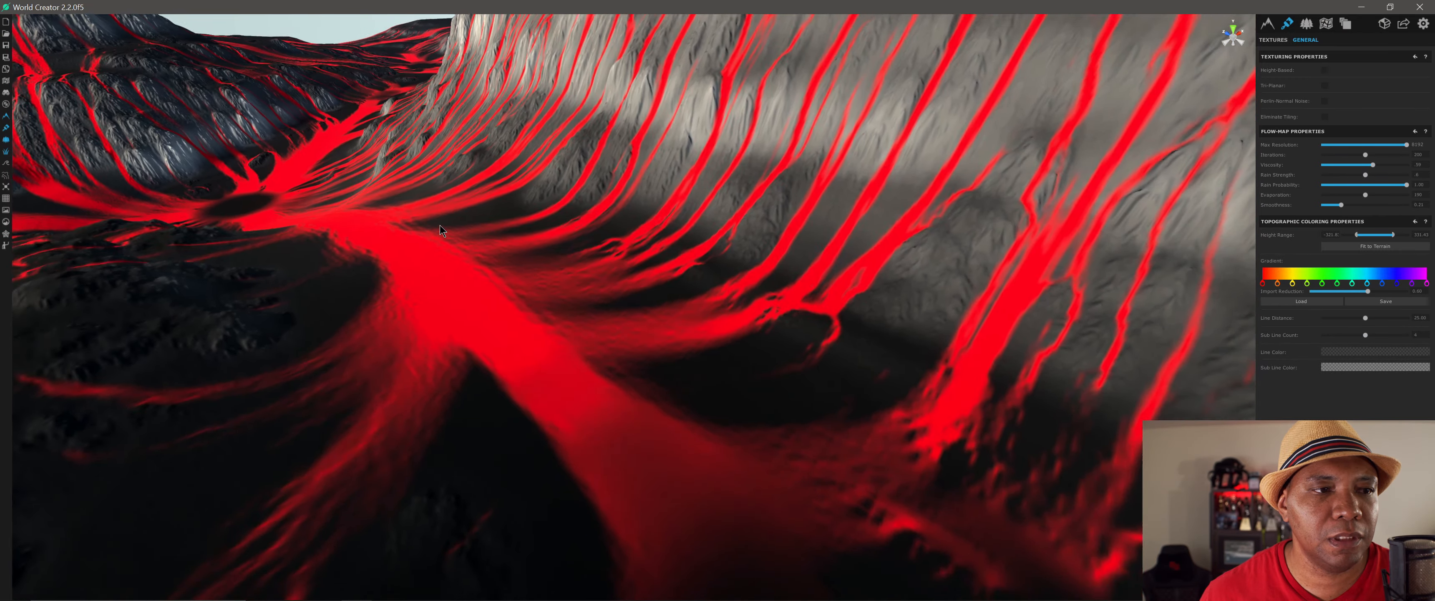
pyautogui.scroll(5, 447, 222)
pyautogui.scroll(-4, 447, 222)
pyautogui.moveTo(447, 222); pyautogui.dragTo(619, 249, button='middle')
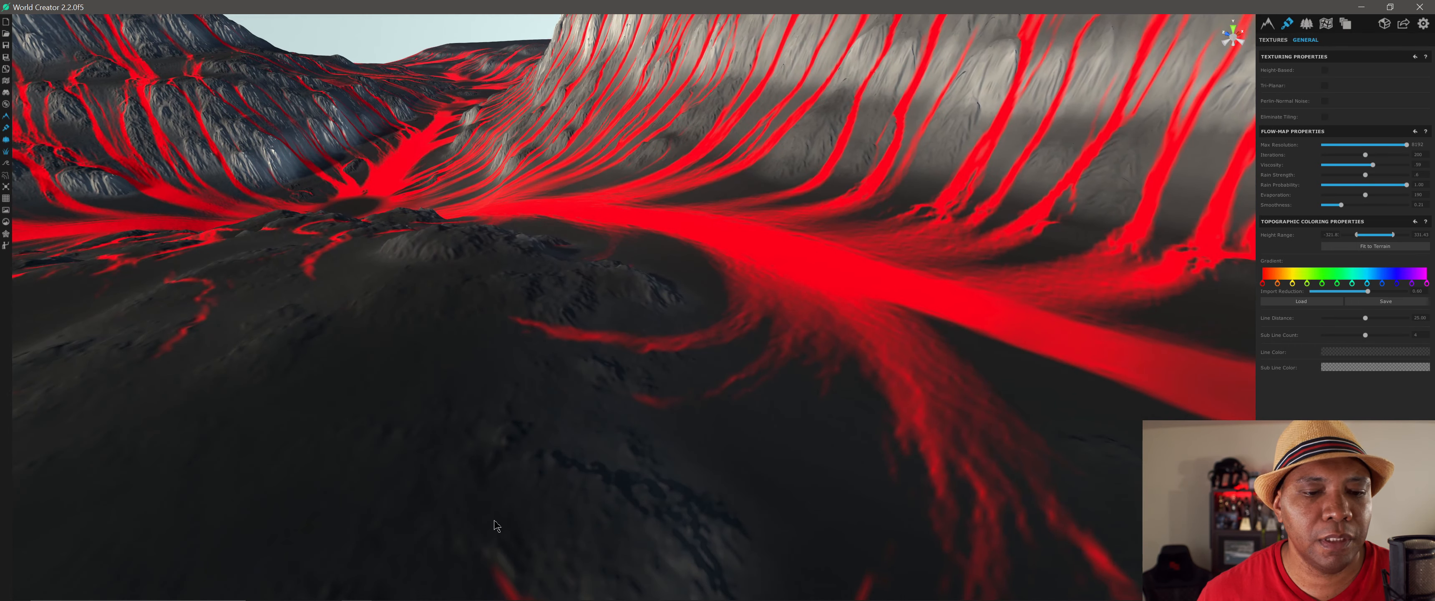
# Step: Switch to the crater 4.png render in Photos, return to World Creator and examine the crater's flows from above
pyautogui.click(420, 589)
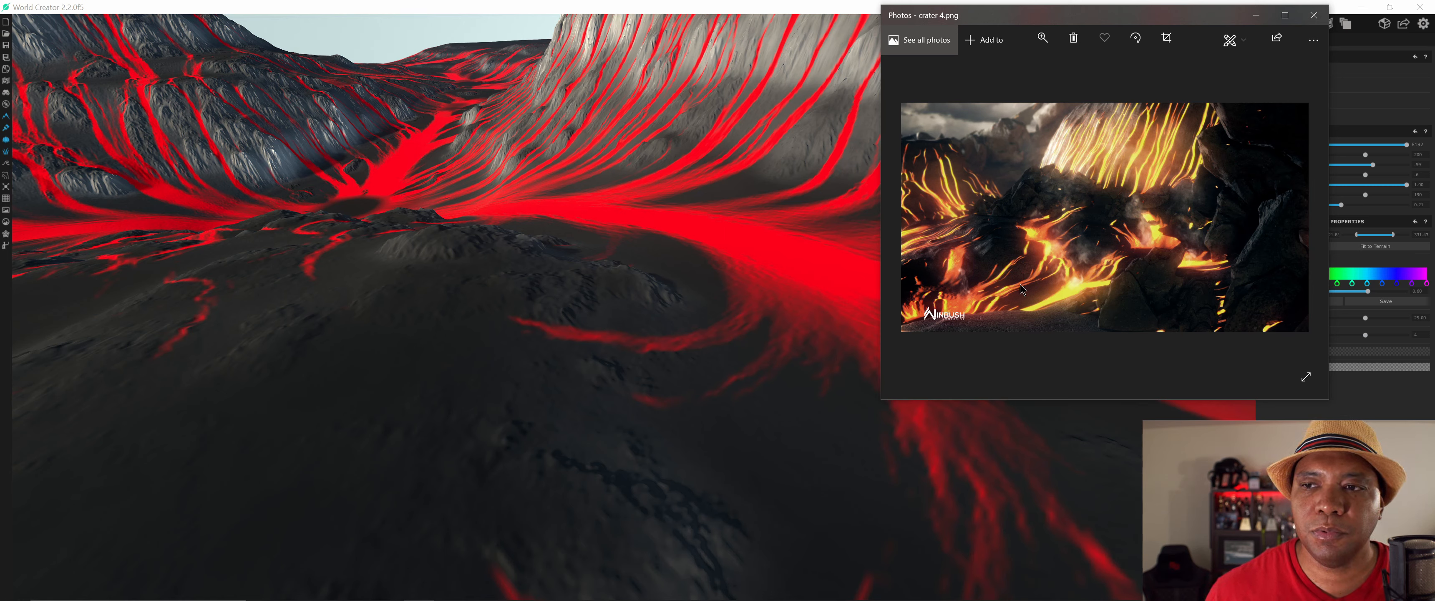
pyautogui.click(1256, 16)
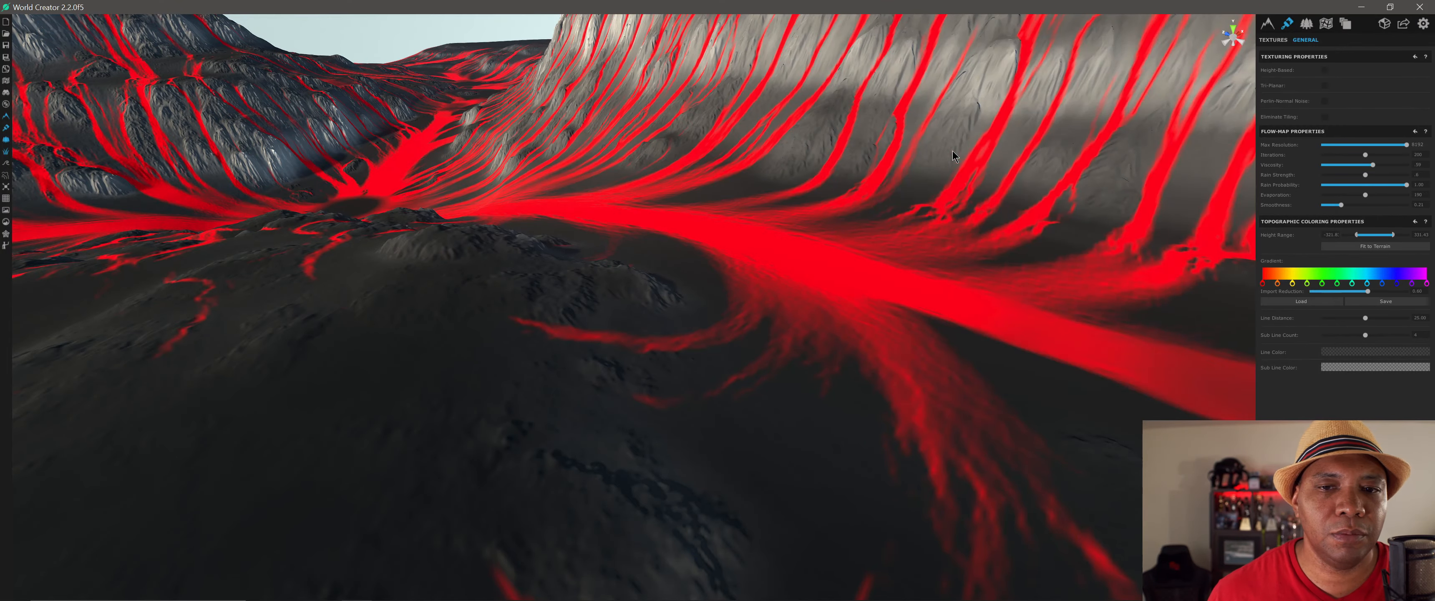
pyautogui.scroll(-8, 797, 167)
pyautogui.keyDown('alt'); pyautogui.moveTo(788, 191); pyautogui.dragTo(679, 274); pyautogui.keyUp('alt')
pyautogui.scroll(-5, 961, 205)
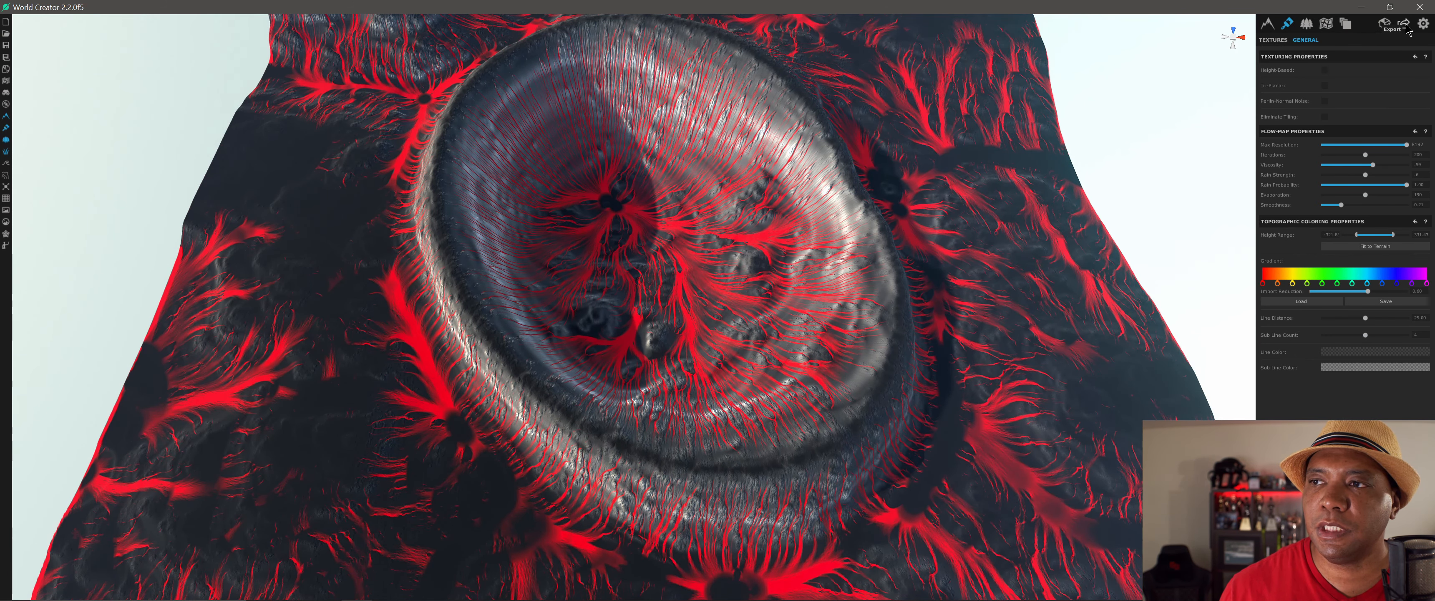
# Step: Set up the terrain height map's surface export in PNG16 format with Flip X enabled
pyautogui.click(1405, 25)
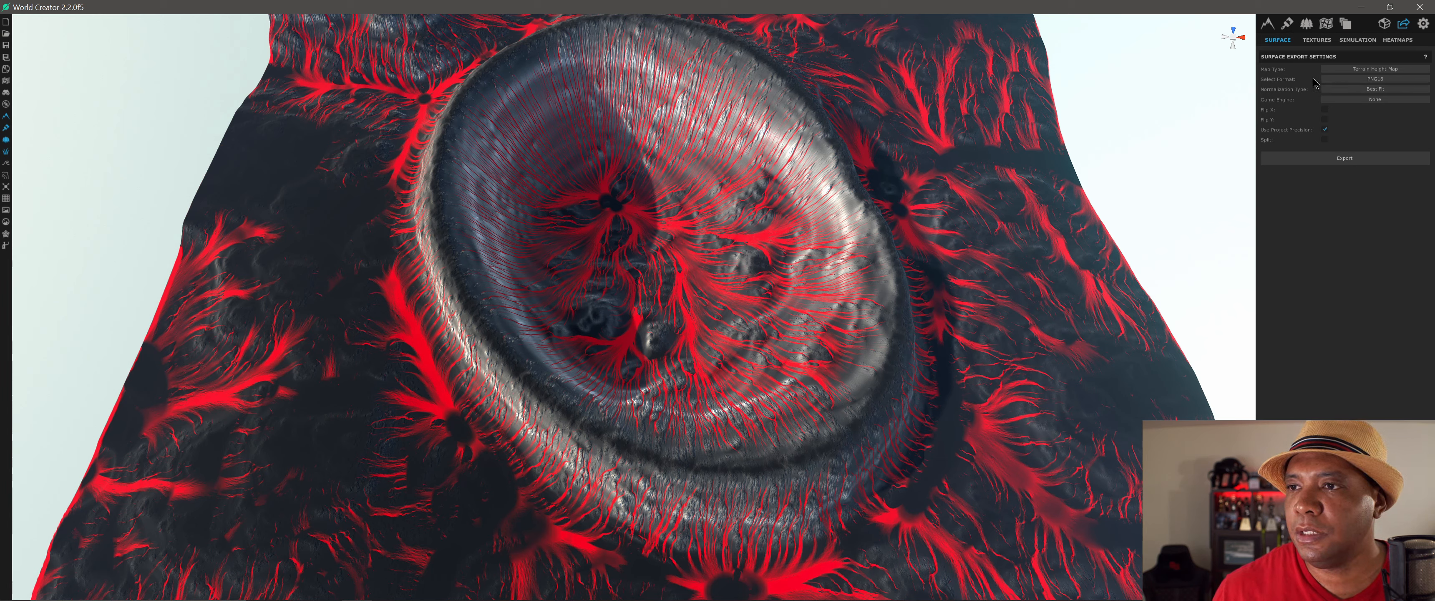
pyautogui.click(1368, 78)
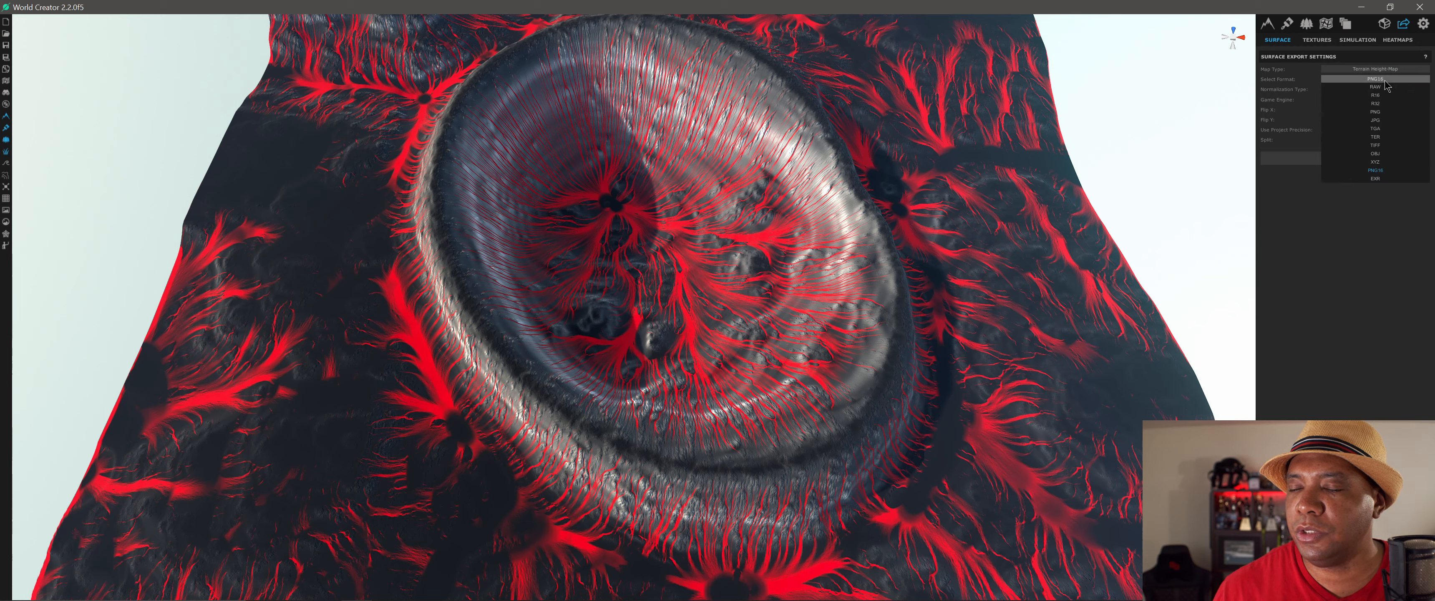
pyautogui.click(1376, 170)
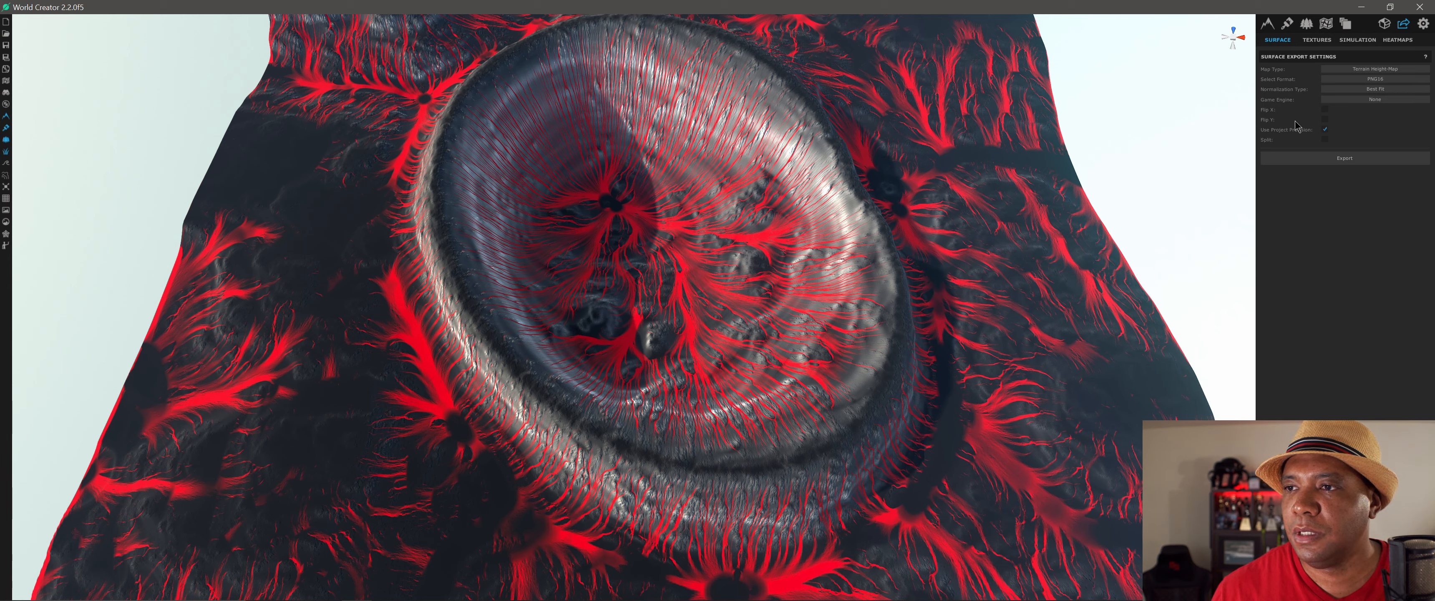
pyautogui.click(1326, 110)
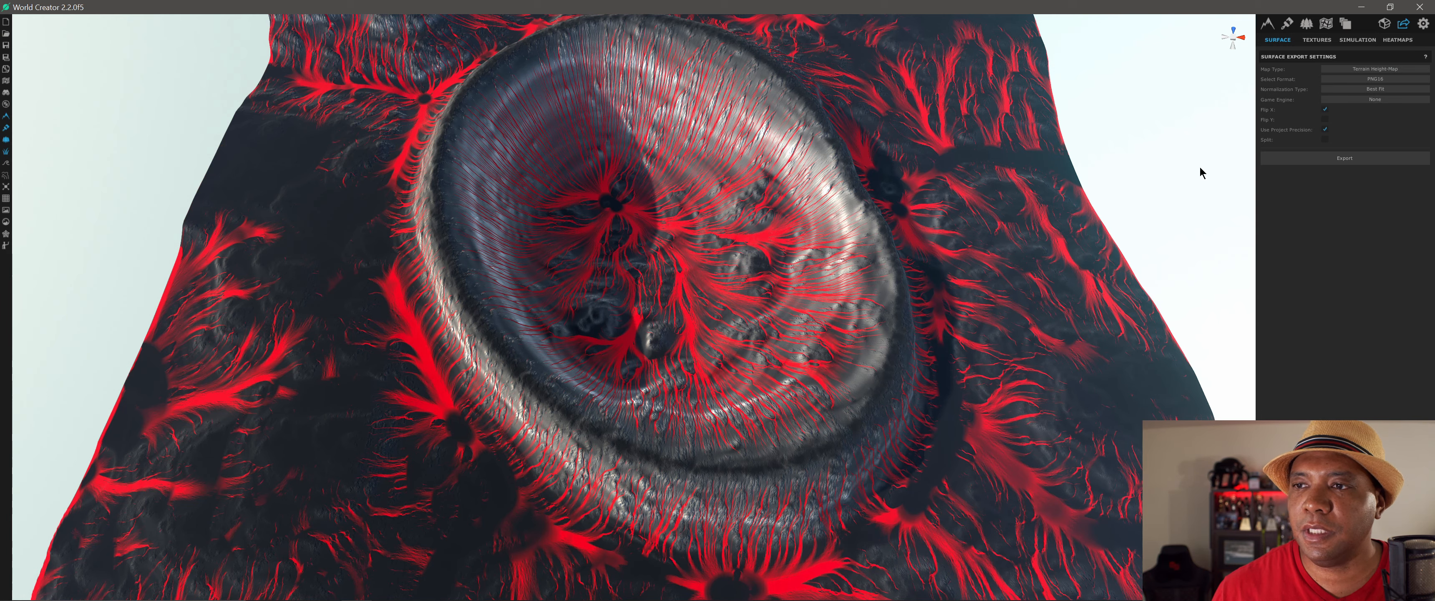
# Step: Export the height map as heightmap.png into the IMAGES folder of WORLD CREATOR CRATER on the 2TB (D:) drive
pyautogui.click(1344, 158)
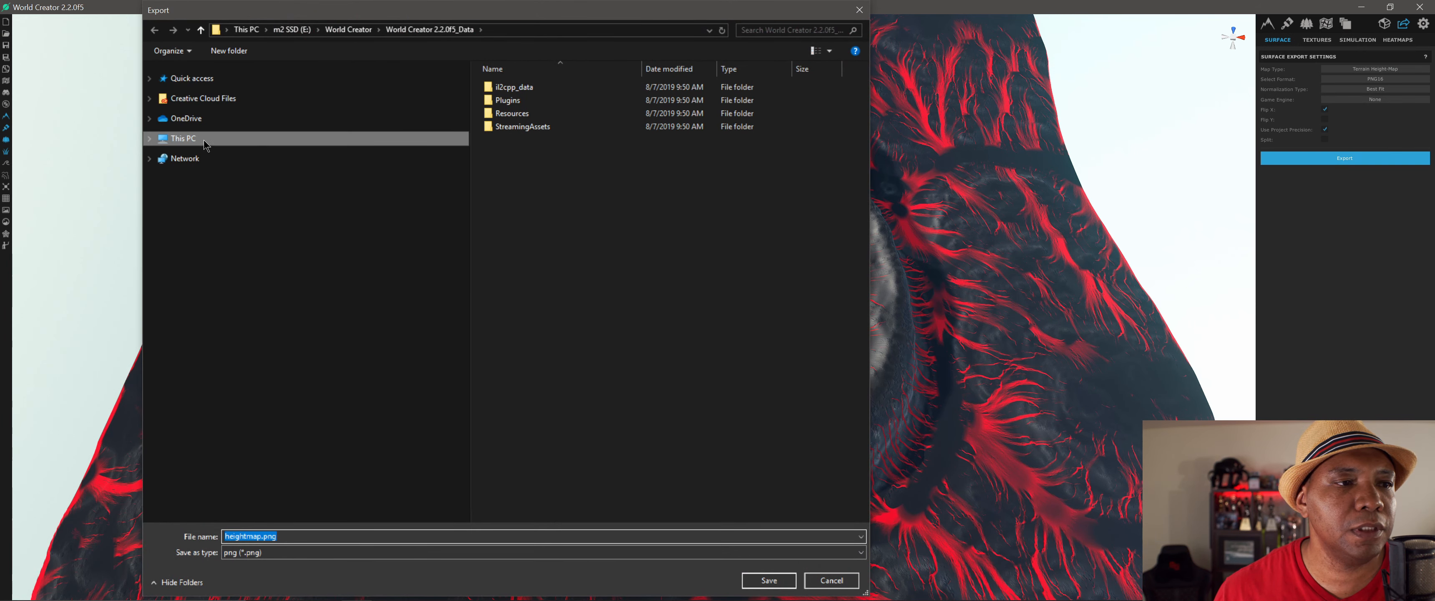
pyautogui.click(186, 139)
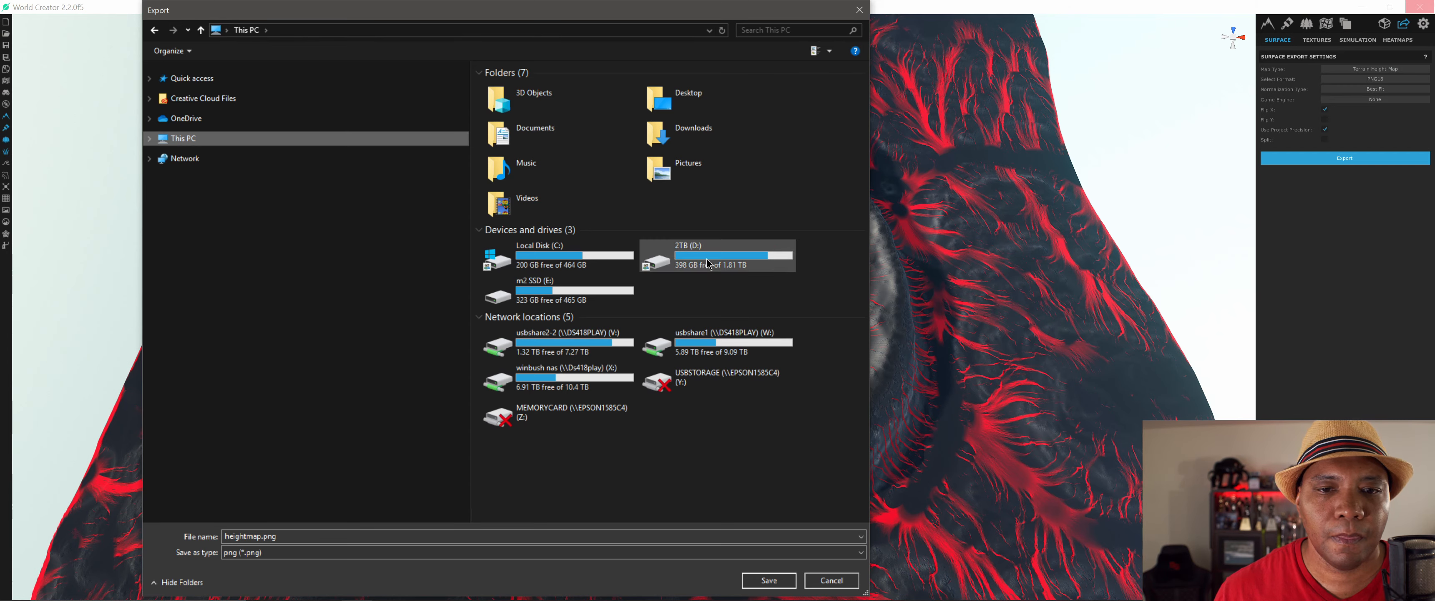
pyautogui.doubleClick(691, 256)
pyautogui.doubleClick(577, 219)
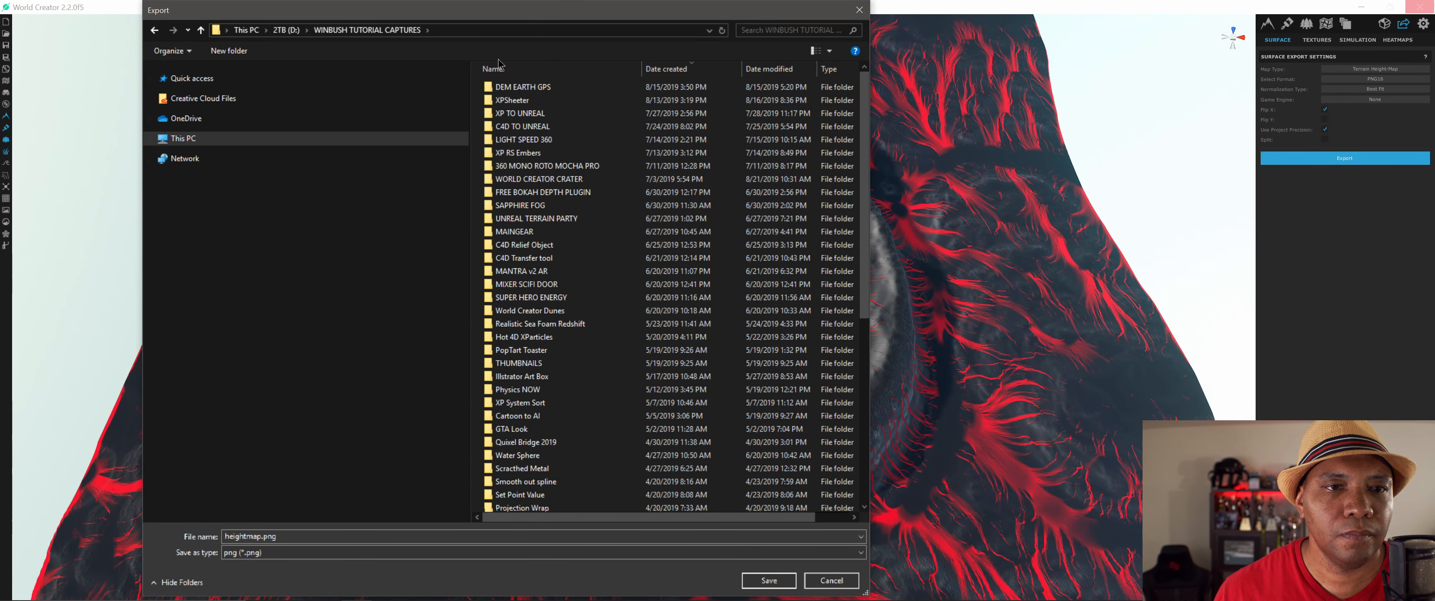
pyautogui.doubleClick(567, 181)
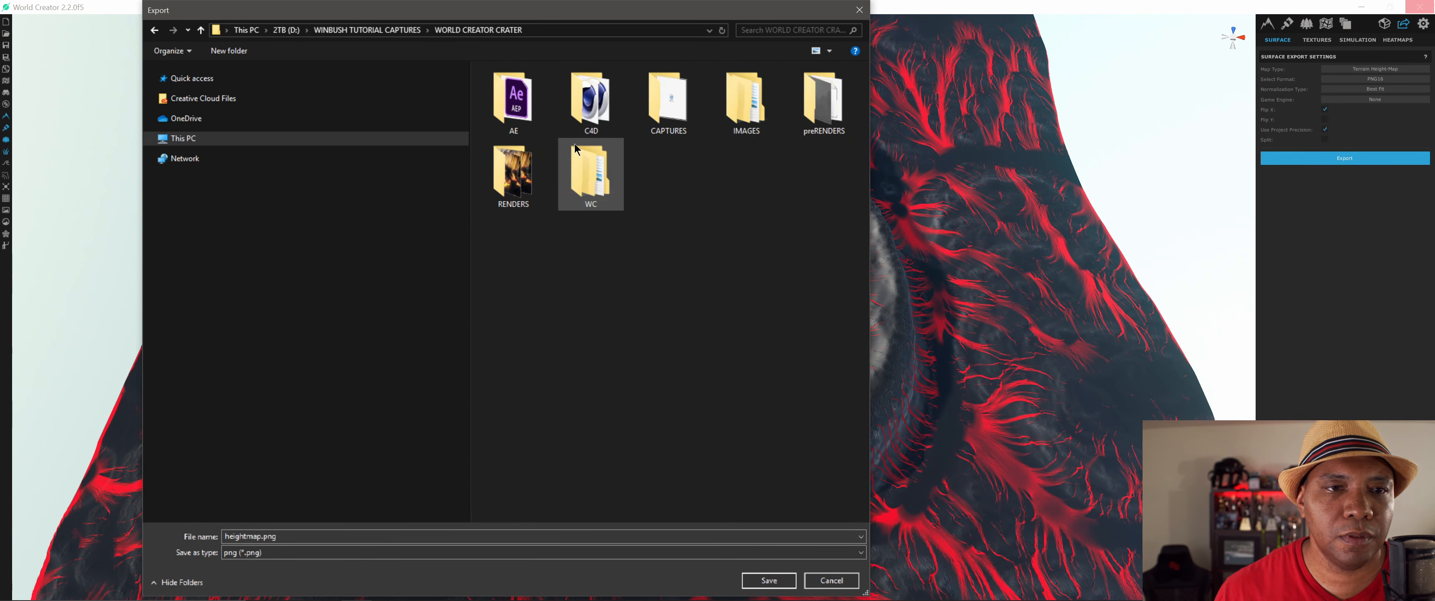
pyautogui.doubleClick(728, 116)
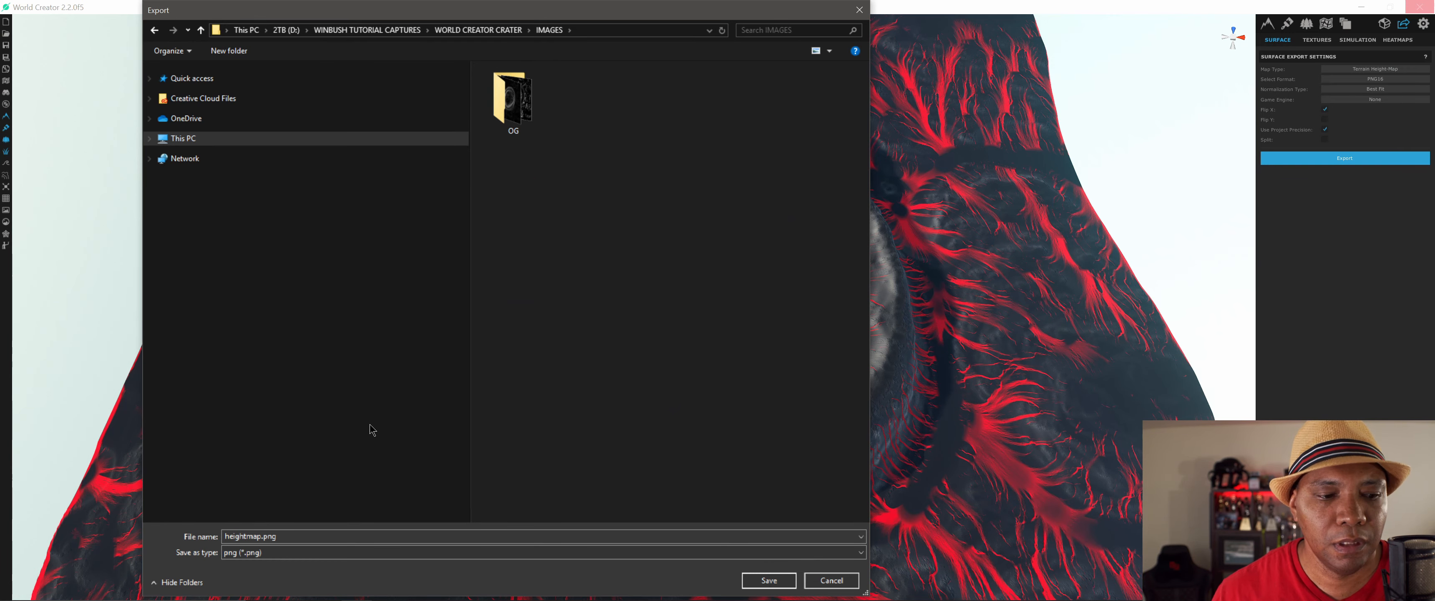
pyautogui.click(322, 539)
pyautogui.click(337, 540)
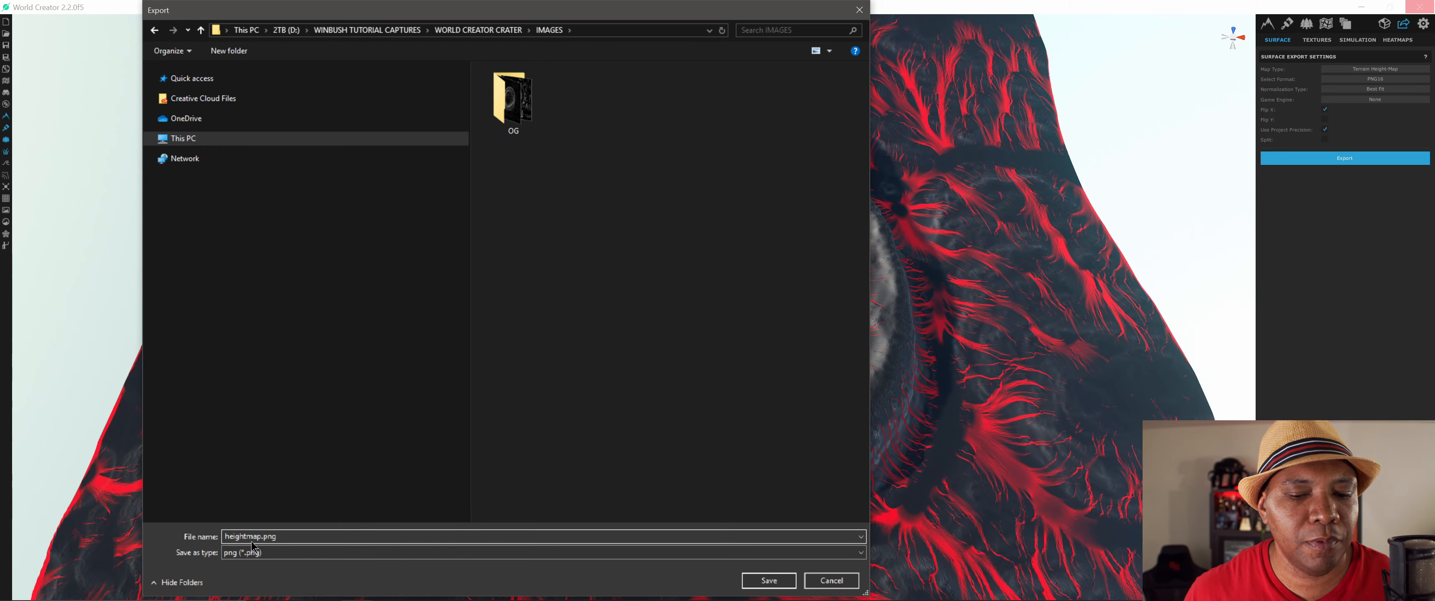
pyautogui.click(761, 580)
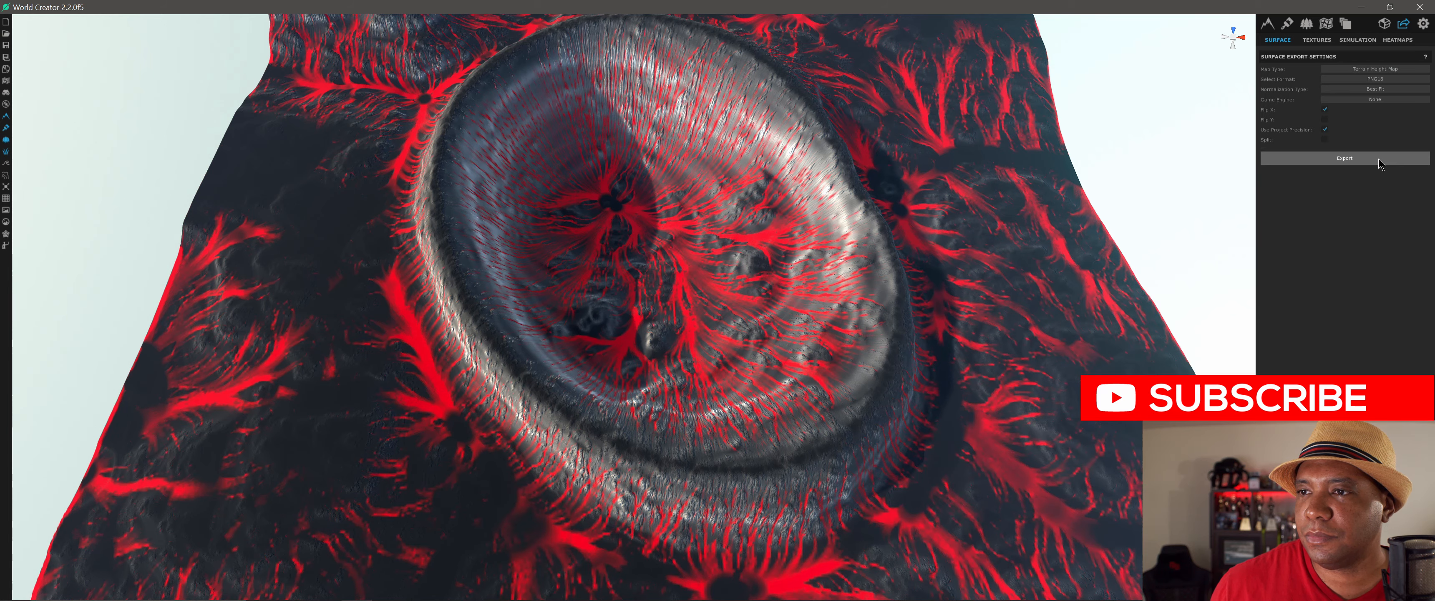
# Step: Set the heatmap export type to Textures, keeping the three texture layers selected in PNG format
pyautogui.click(1357, 41)
pyautogui.click(1397, 40)
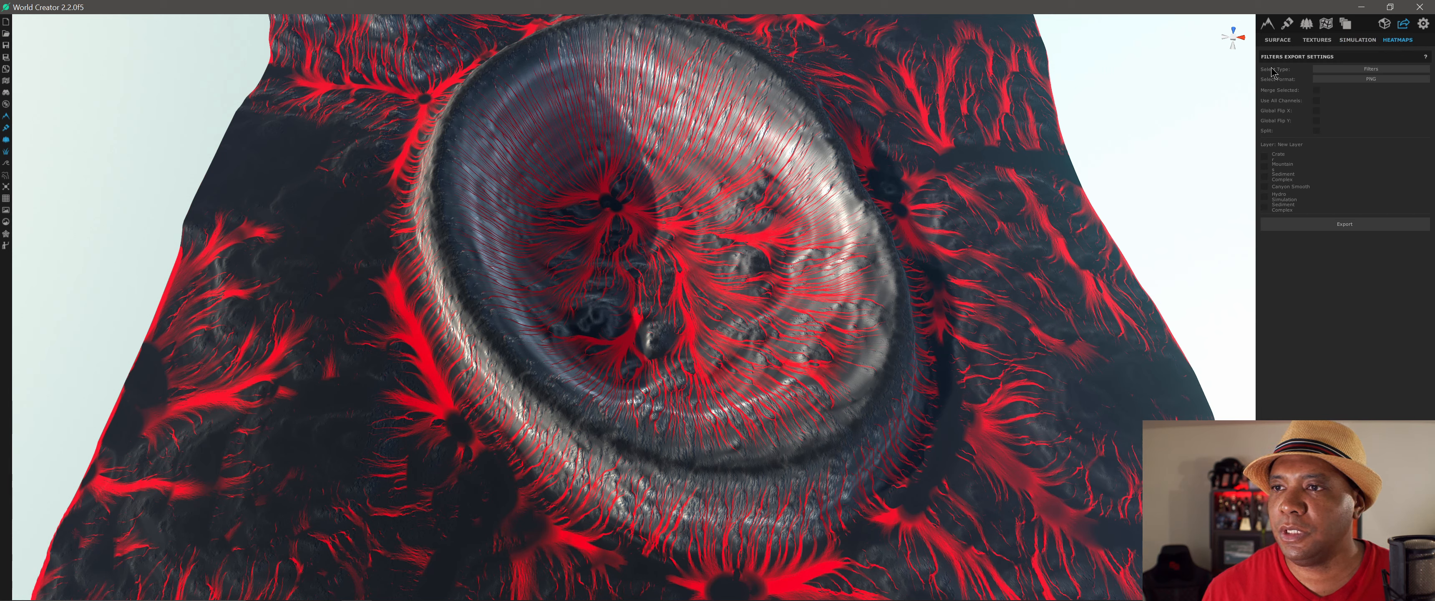
pyautogui.click(1340, 71)
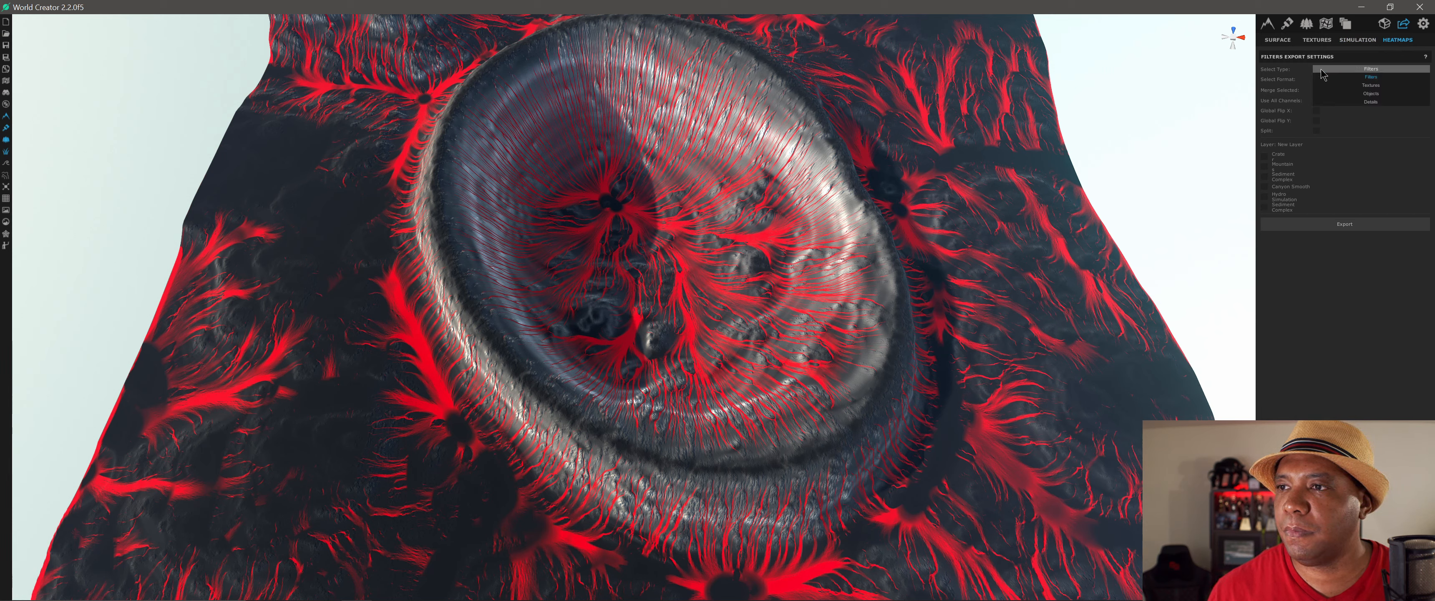
pyautogui.click(1367, 85)
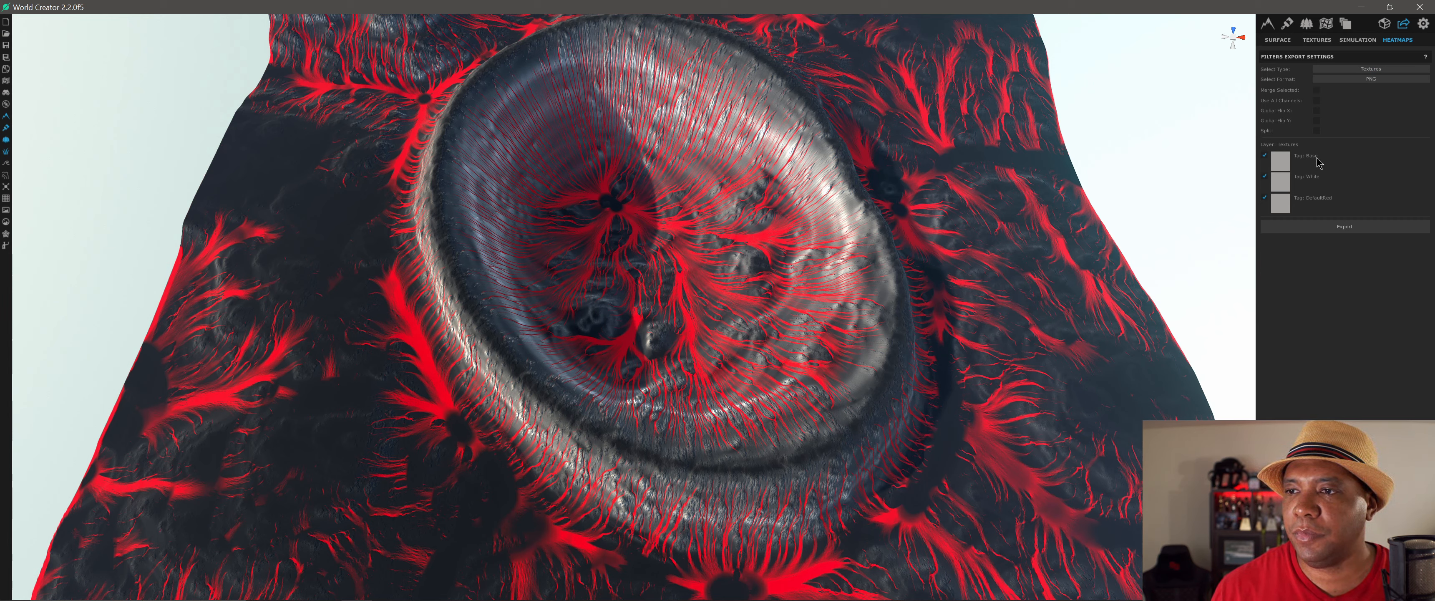
pyautogui.click(1264, 196)
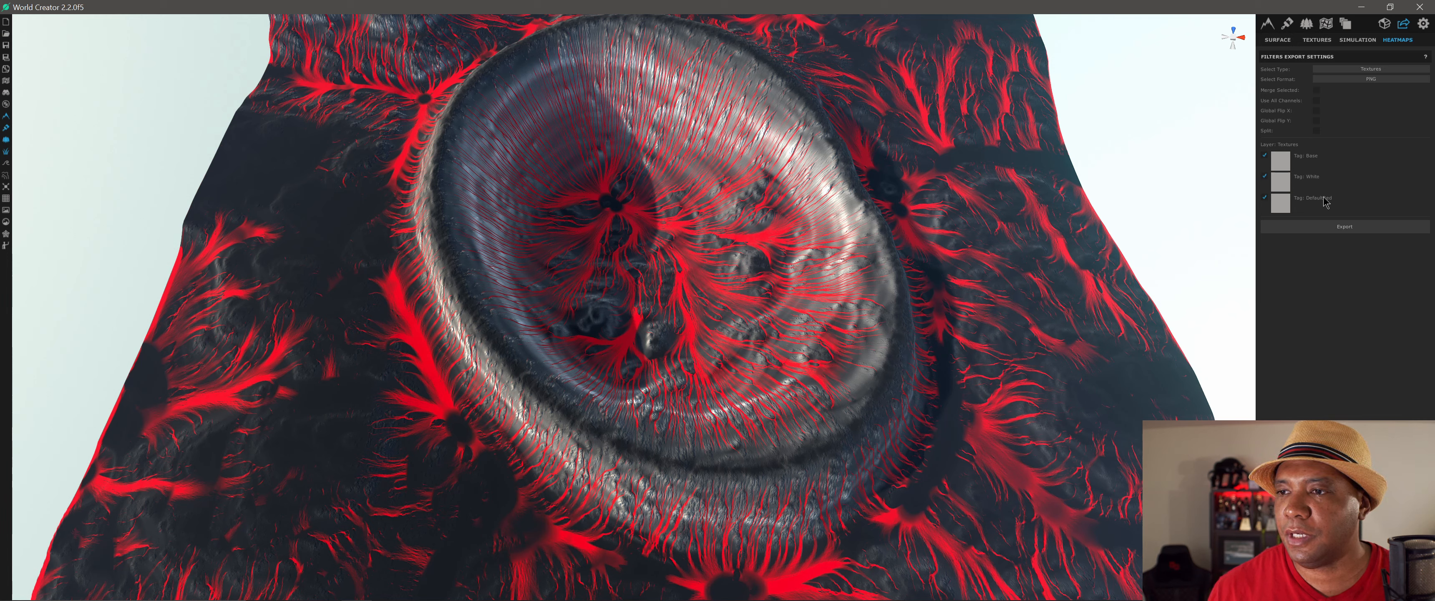
# Step: Change the red texture's tag to Red and return to the heatmap export settings
pyautogui.click(1287, 27)
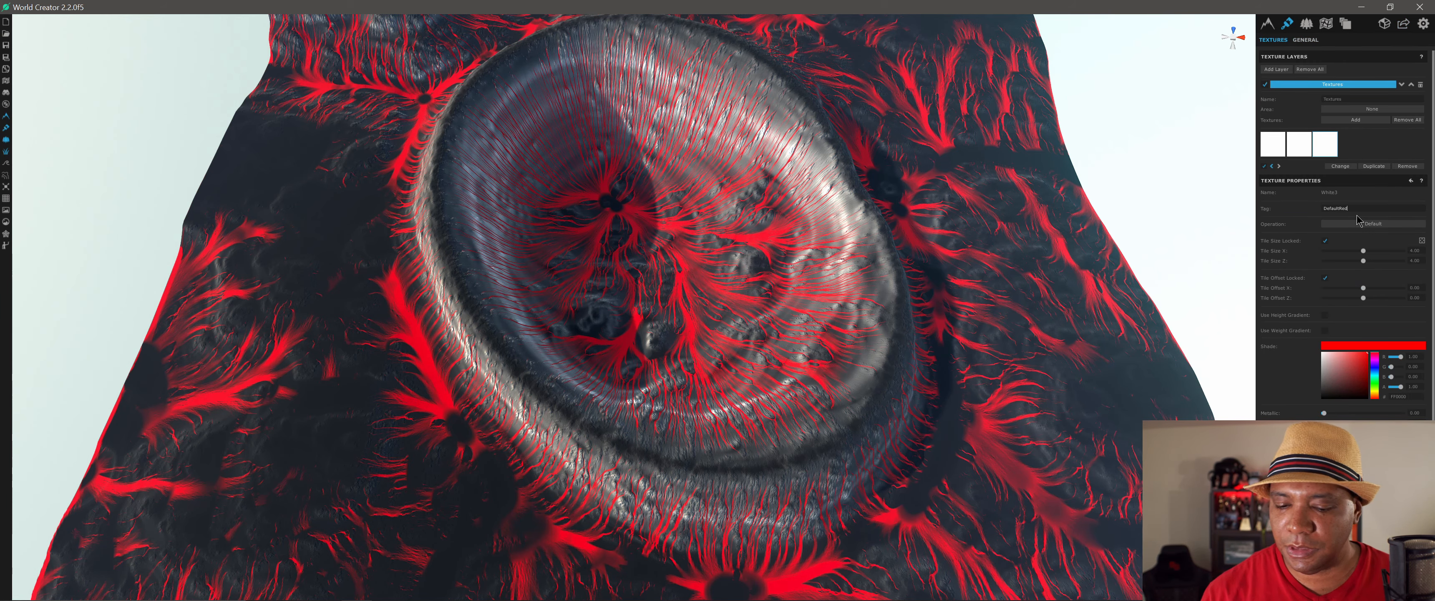
pyautogui.press('BackSpace')
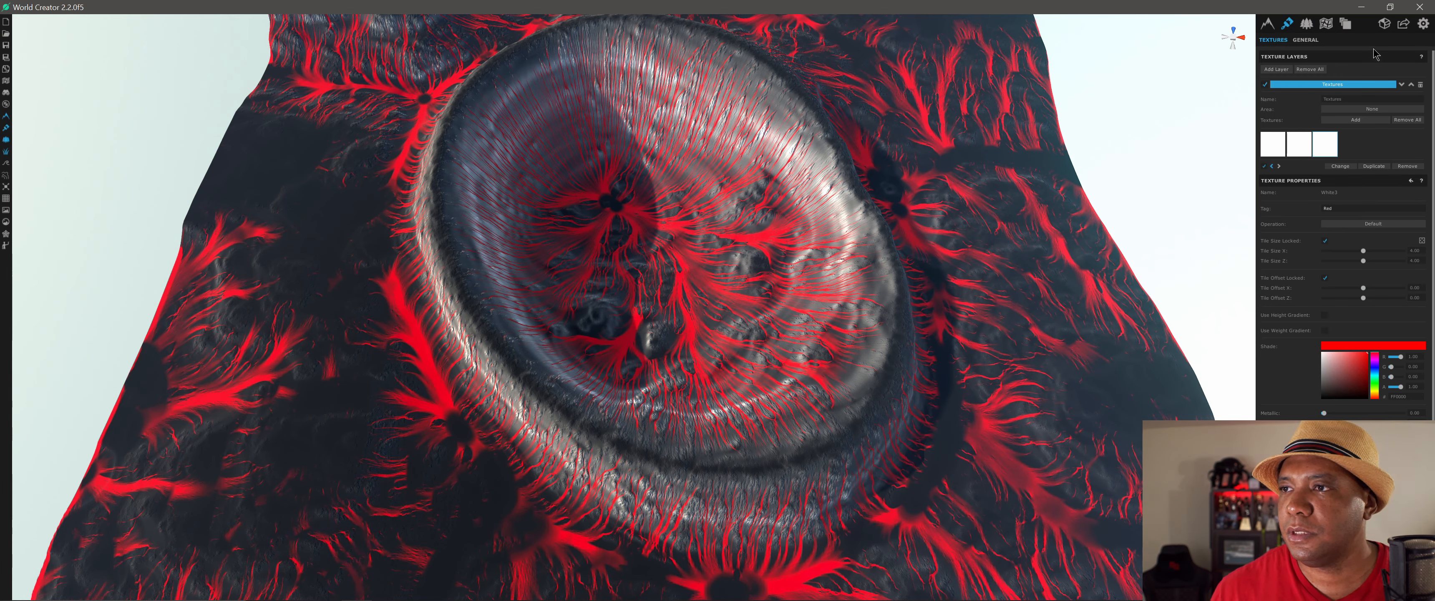
pyautogui.click(1404, 25)
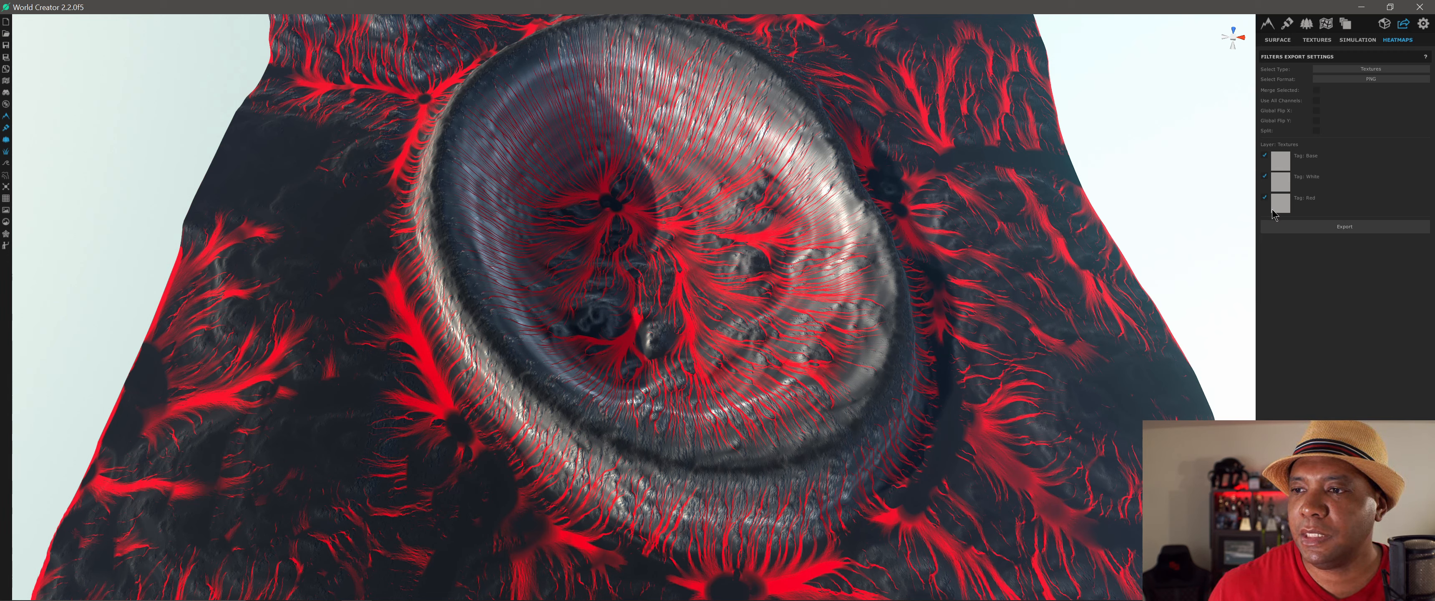
# Step: Export the Base, White and Red texture heatmaps as heatmap.PNG into the IMAGES folder
pyautogui.click(1342, 227)
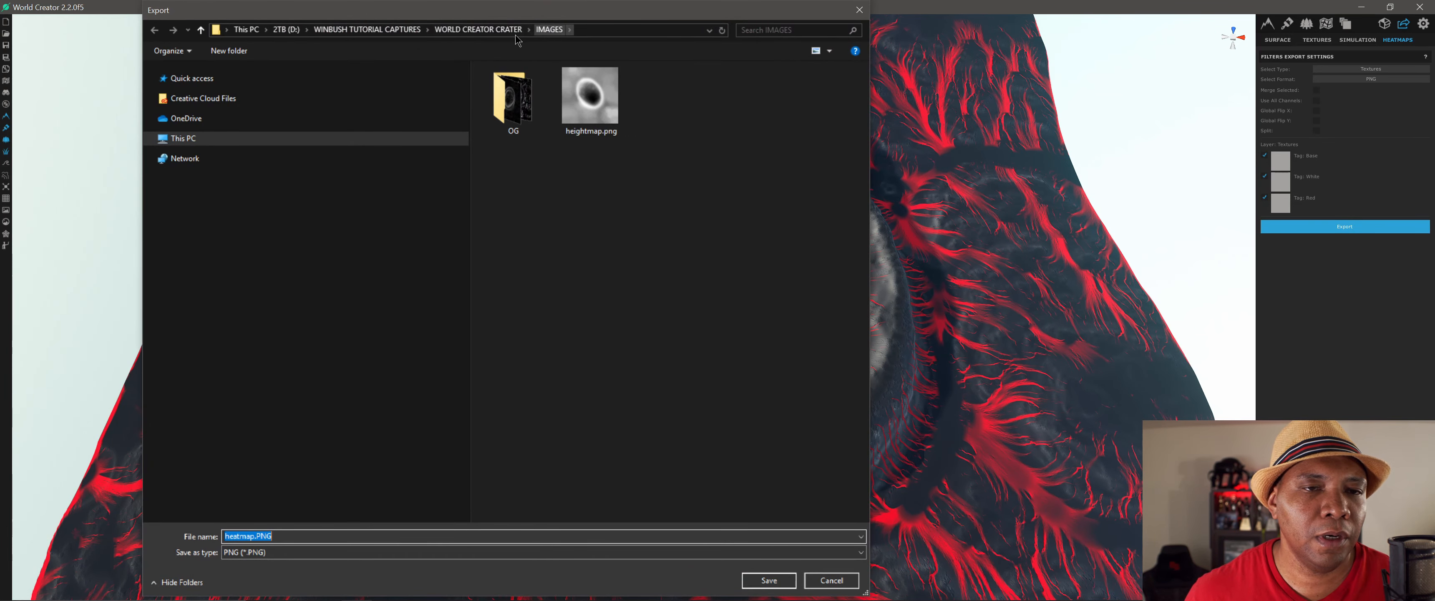
pyautogui.click(281, 538)
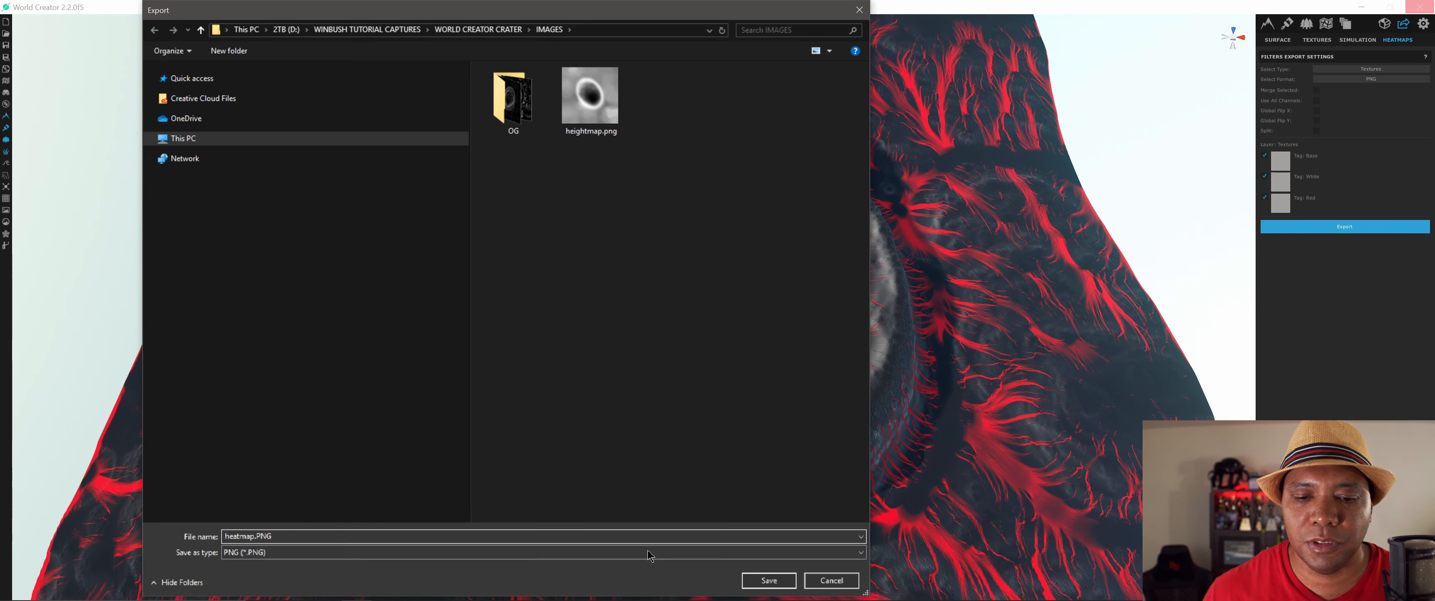
pyautogui.click(769, 580)
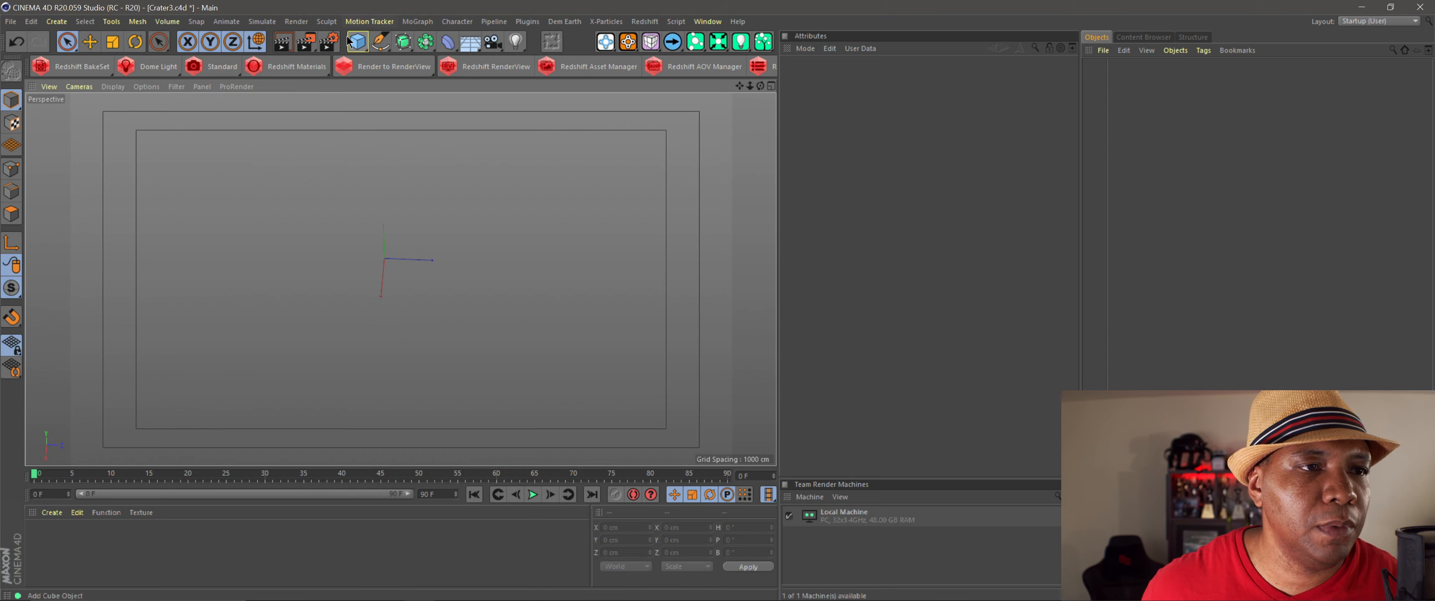
# Step: In Cinema 4D's render settings for the Crater3.c4d project, set the renderer to Redshift
pyautogui.click(329, 44)
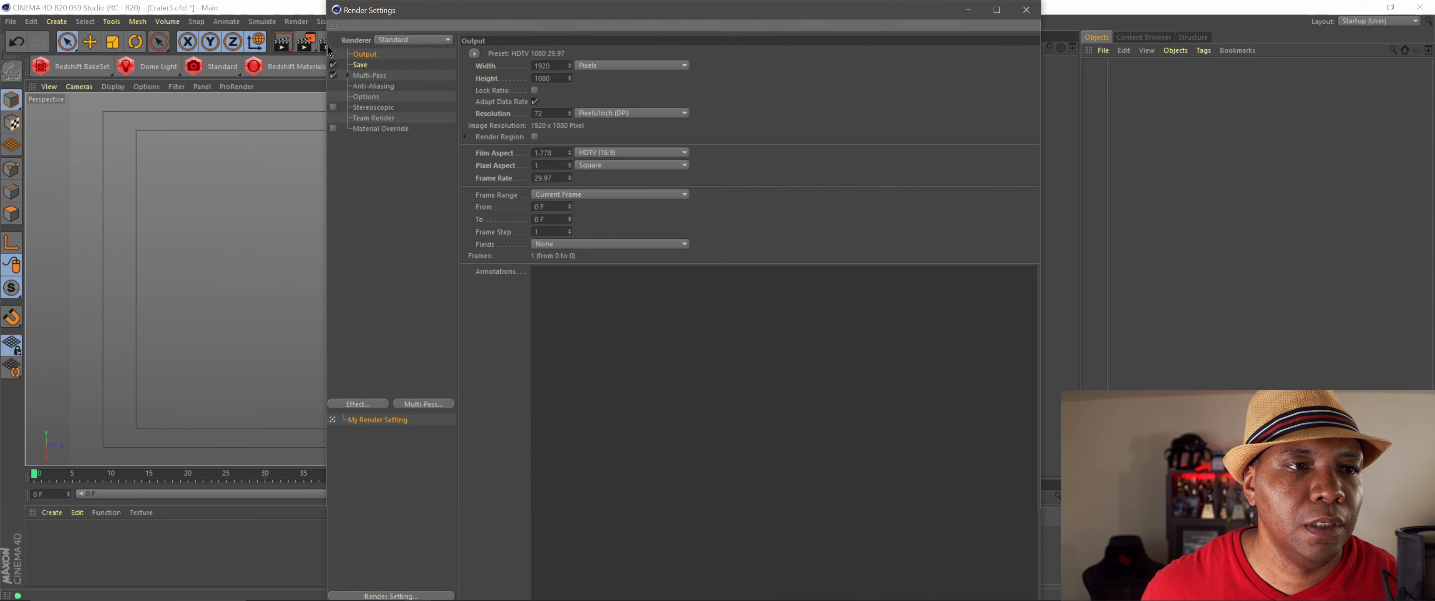
pyautogui.click(396, 40)
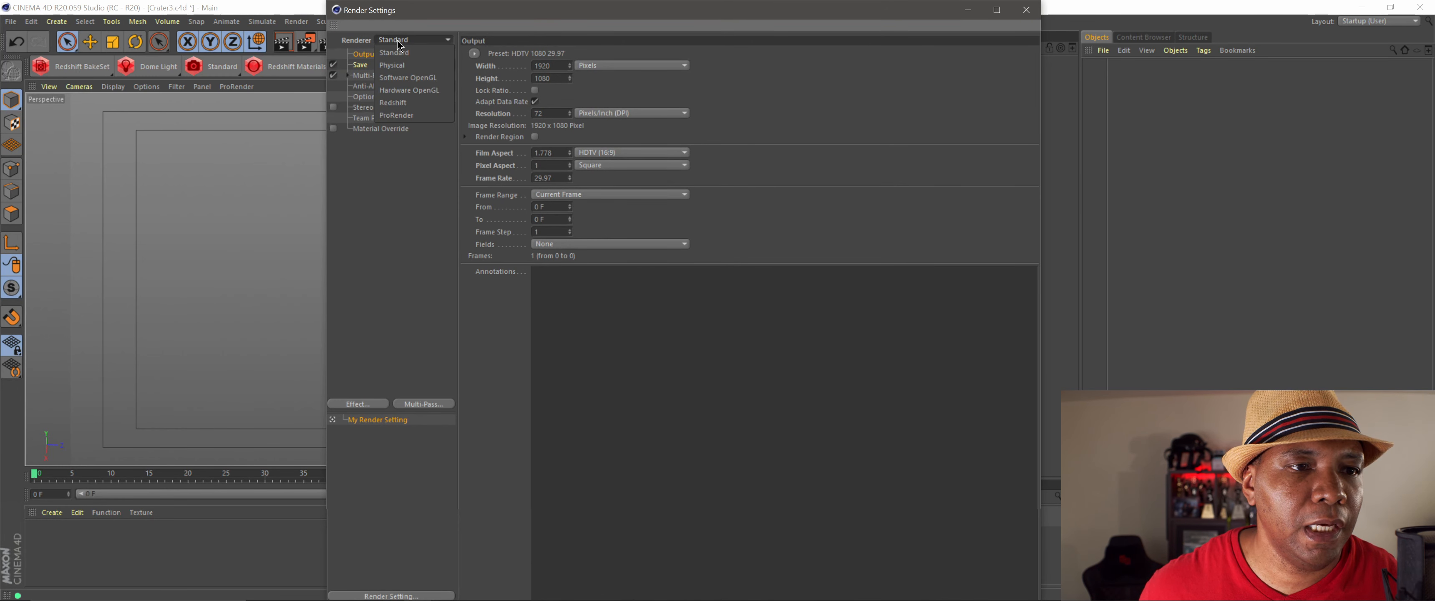
pyautogui.click(399, 104)
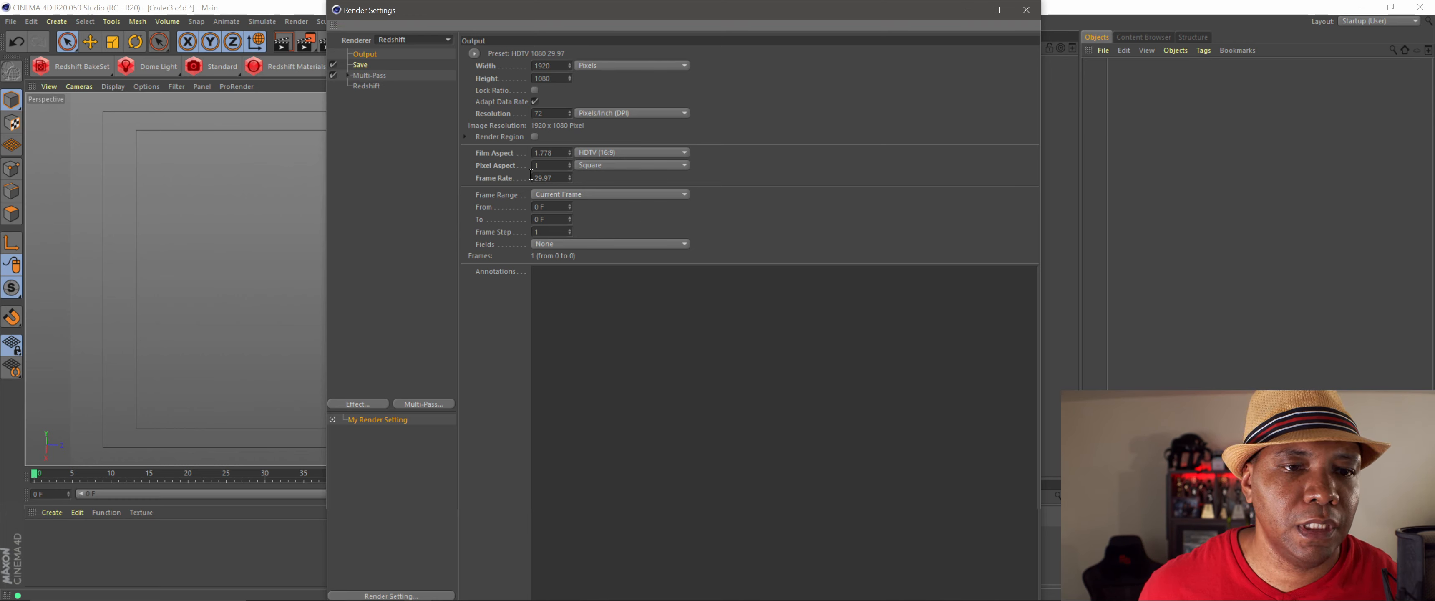
pyautogui.click(1027, 12)
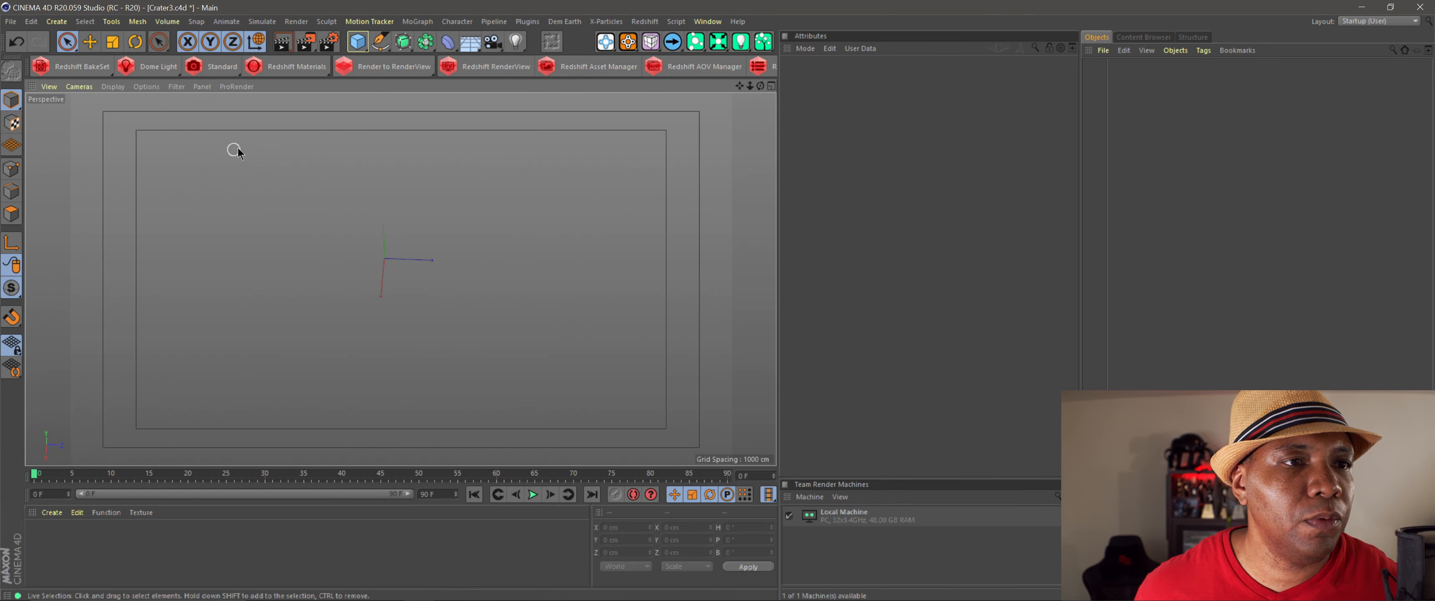
# Step: Add a Relief object and load heightmap.png from the IMAGES folder as its texture, without copying the image to the project location
pyautogui.click(359, 42)
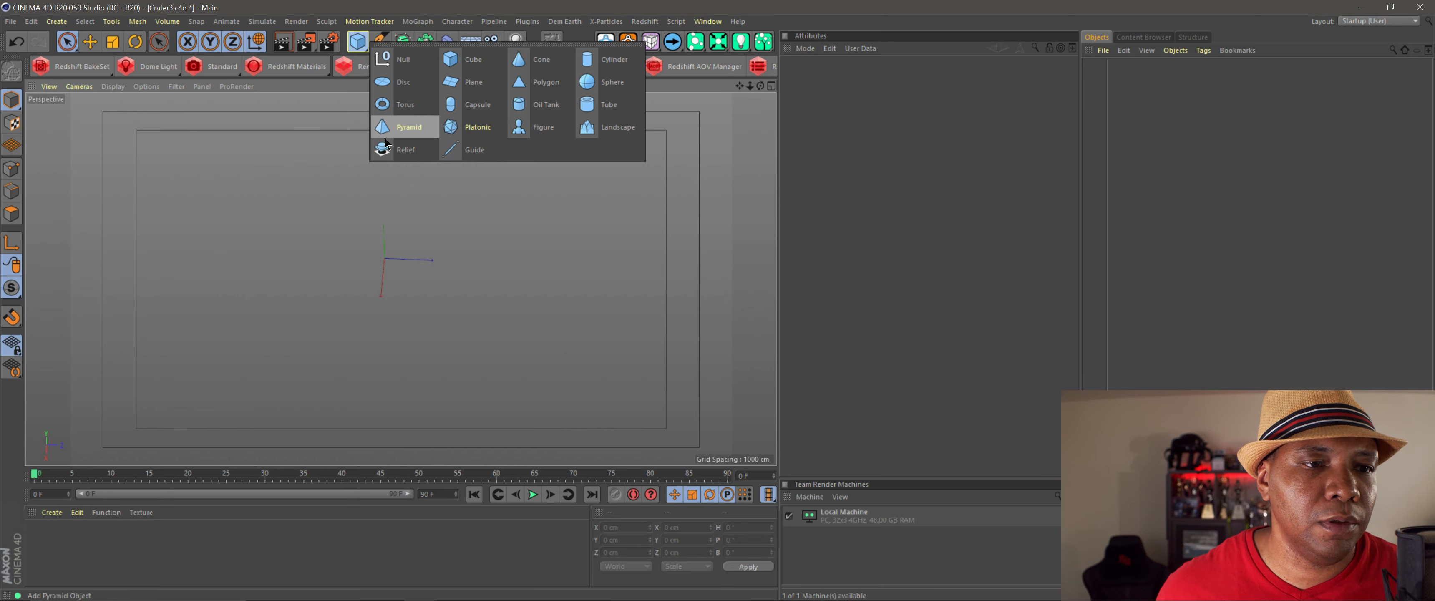
pyautogui.click(402, 150)
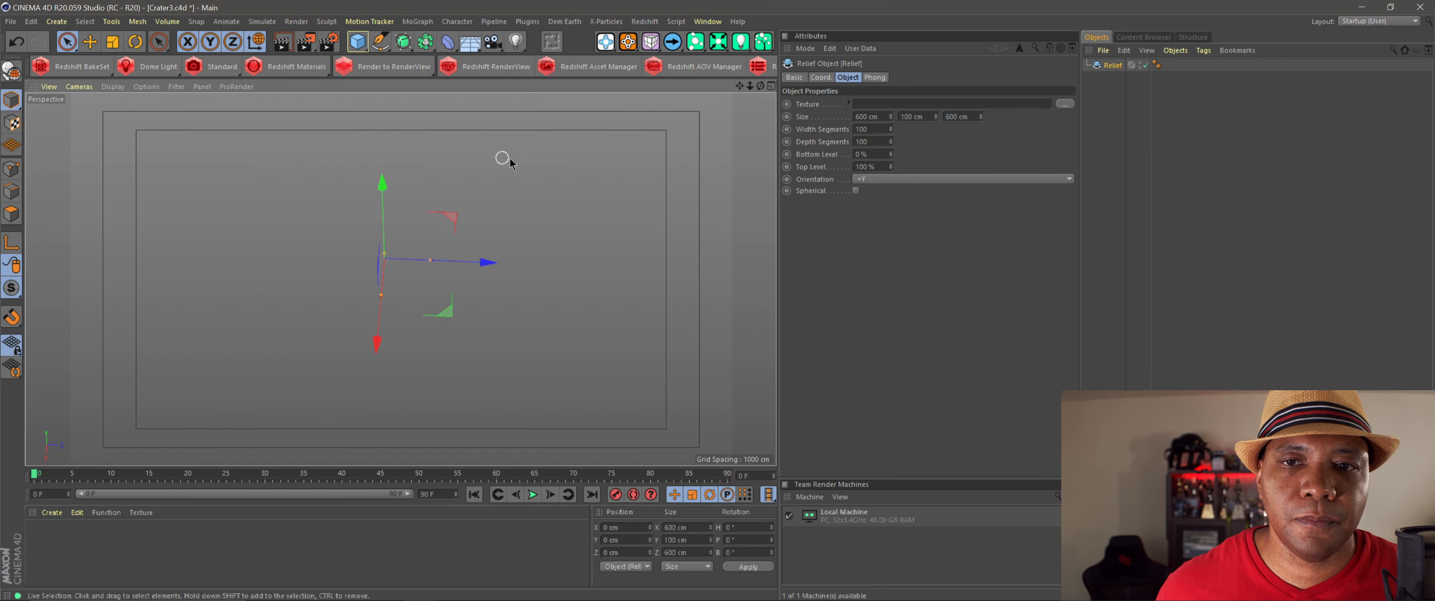
pyautogui.click(1065, 104)
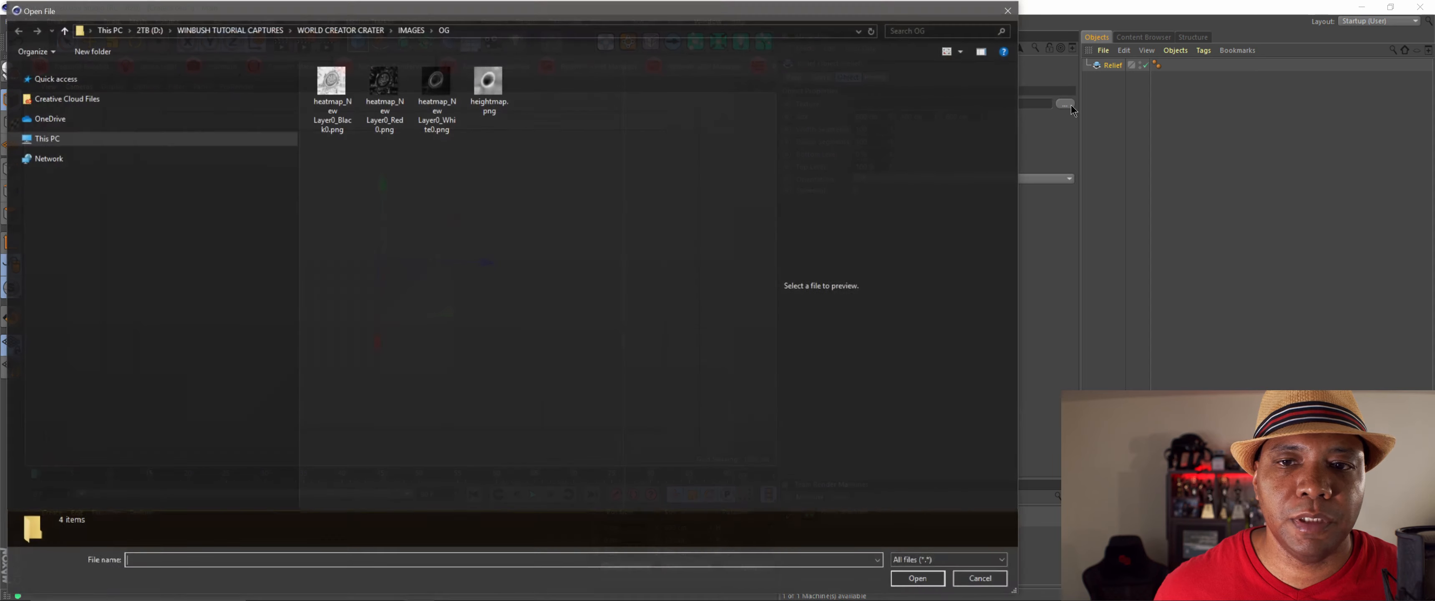
pyautogui.click(415, 31)
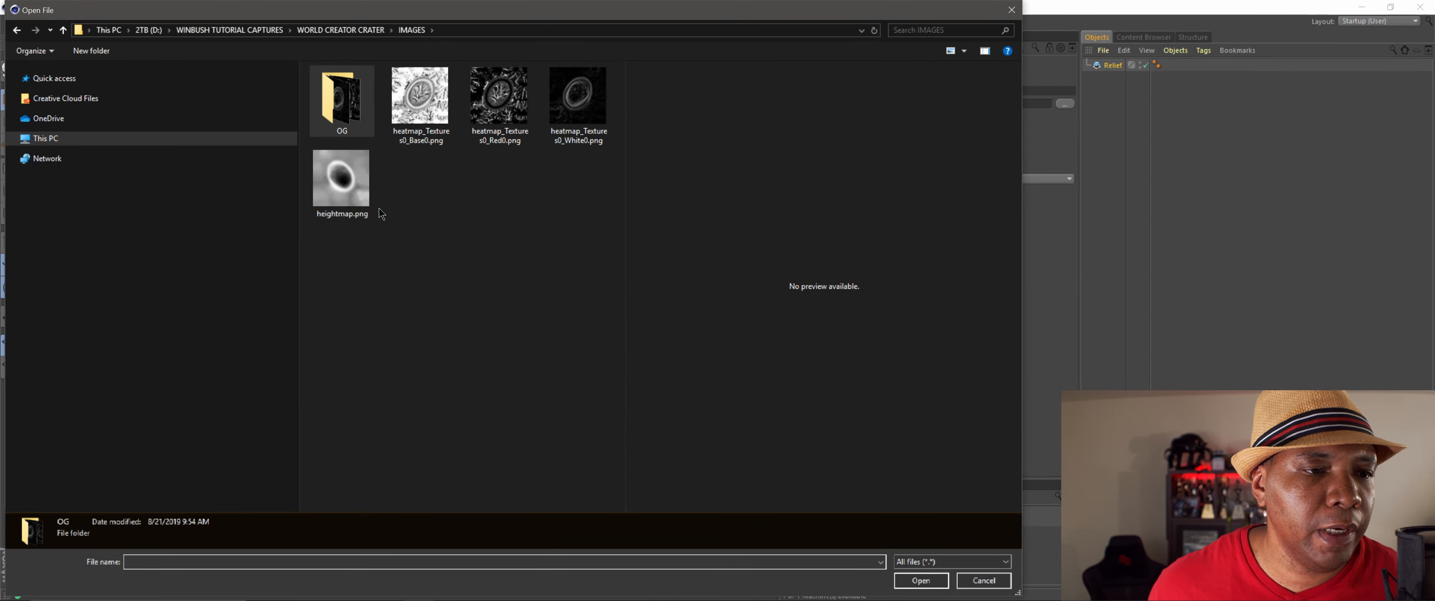
pyautogui.click(343, 201)
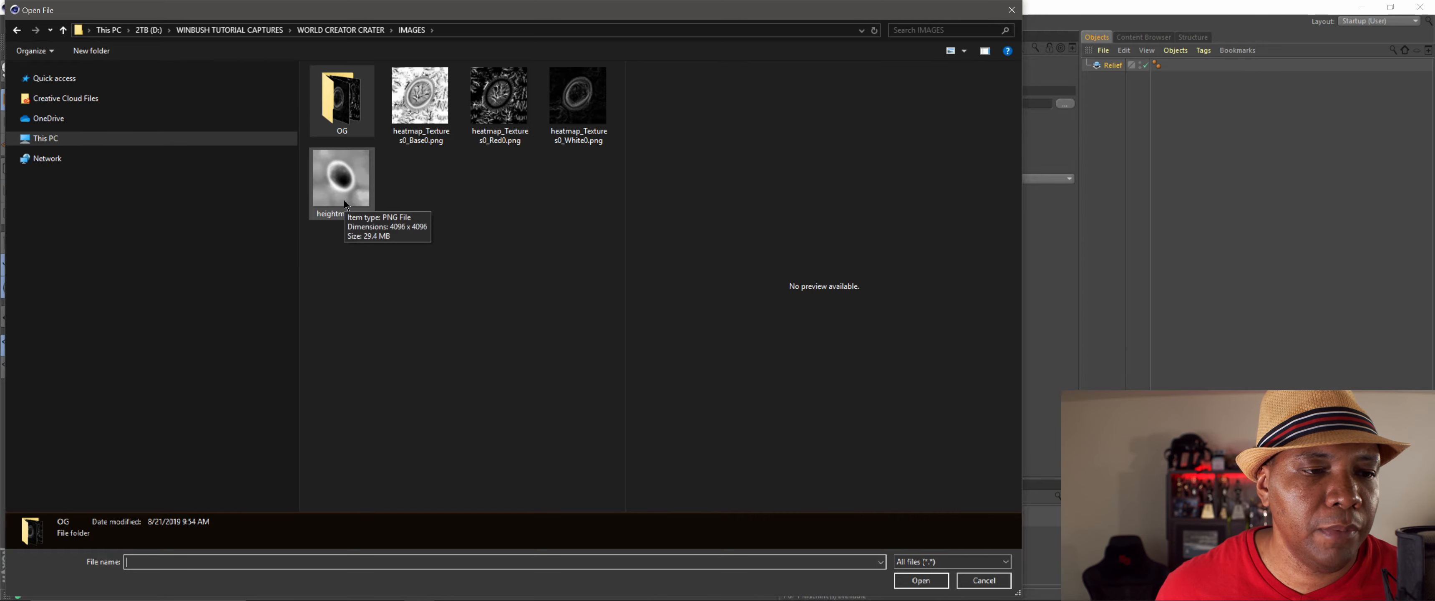
pyautogui.click(921, 580)
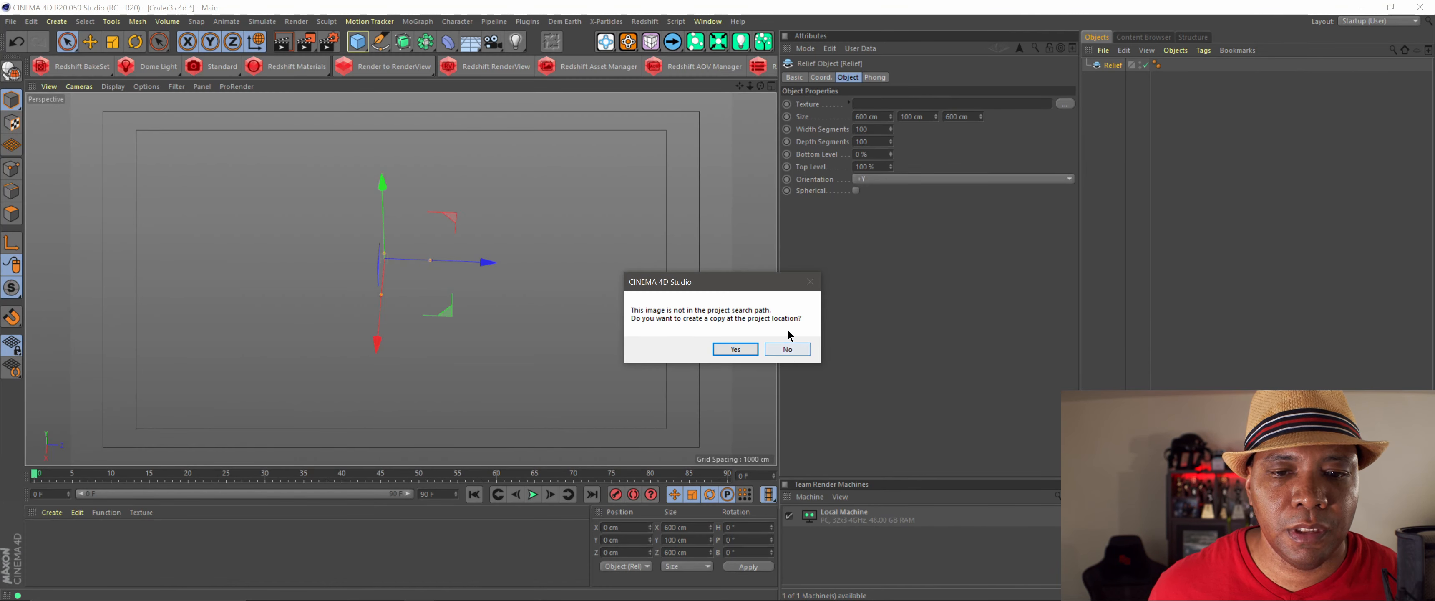
pyautogui.click(787, 349)
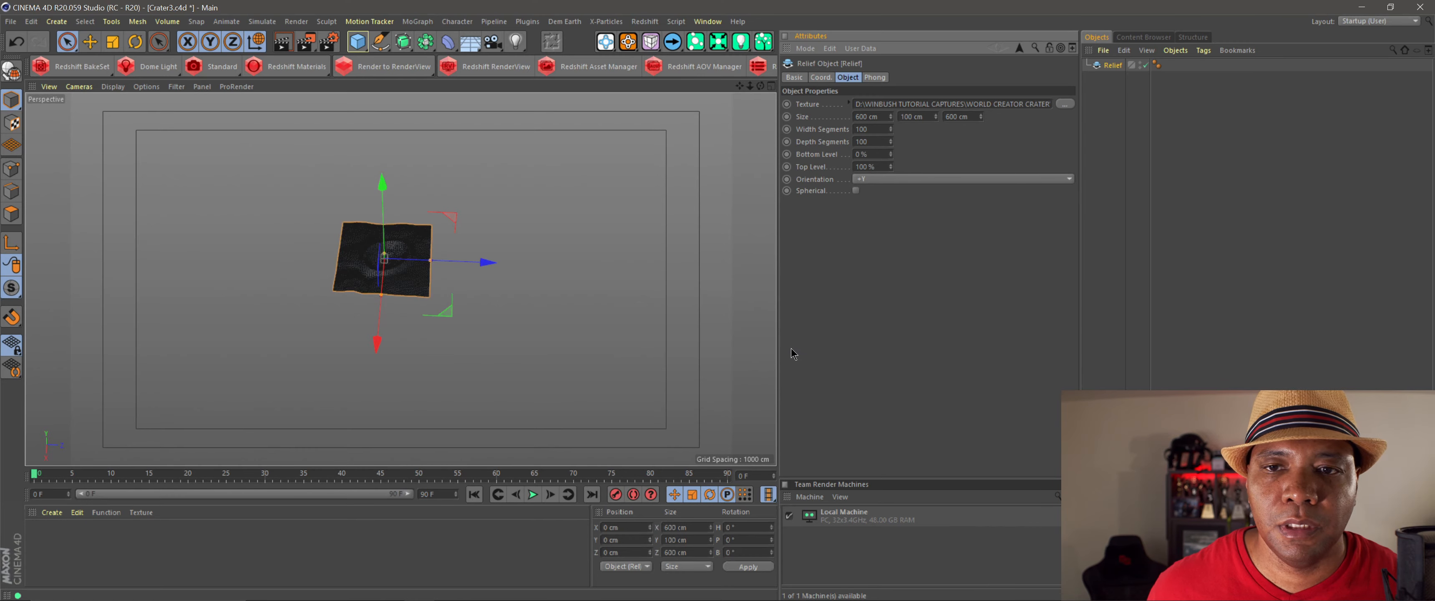
# Step: Switch the perspective viewport's display to Gouraud Shading so the relief appears without wireframe lines
pyautogui.scroll(10, 425, 287)
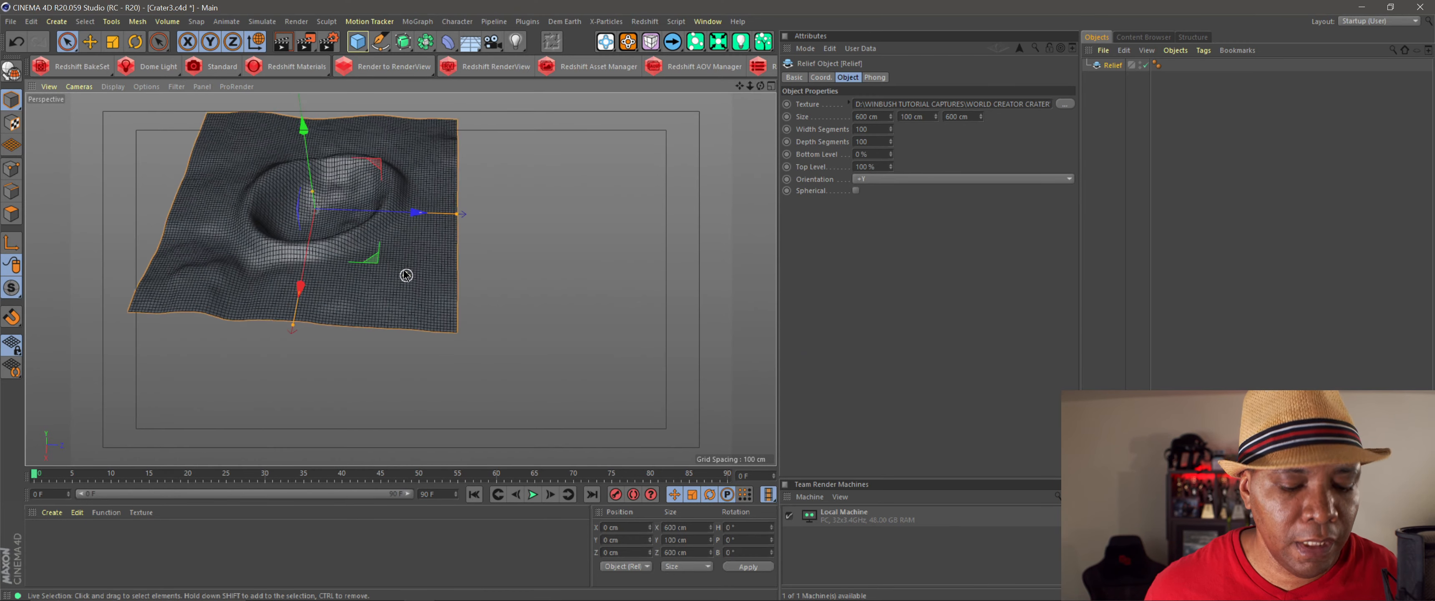
pyautogui.keyDown('alt'); pyautogui.moveTo(437, 302); pyautogui.dragTo(526, 329, button='middle'); pyautogui.keyUp('alt')
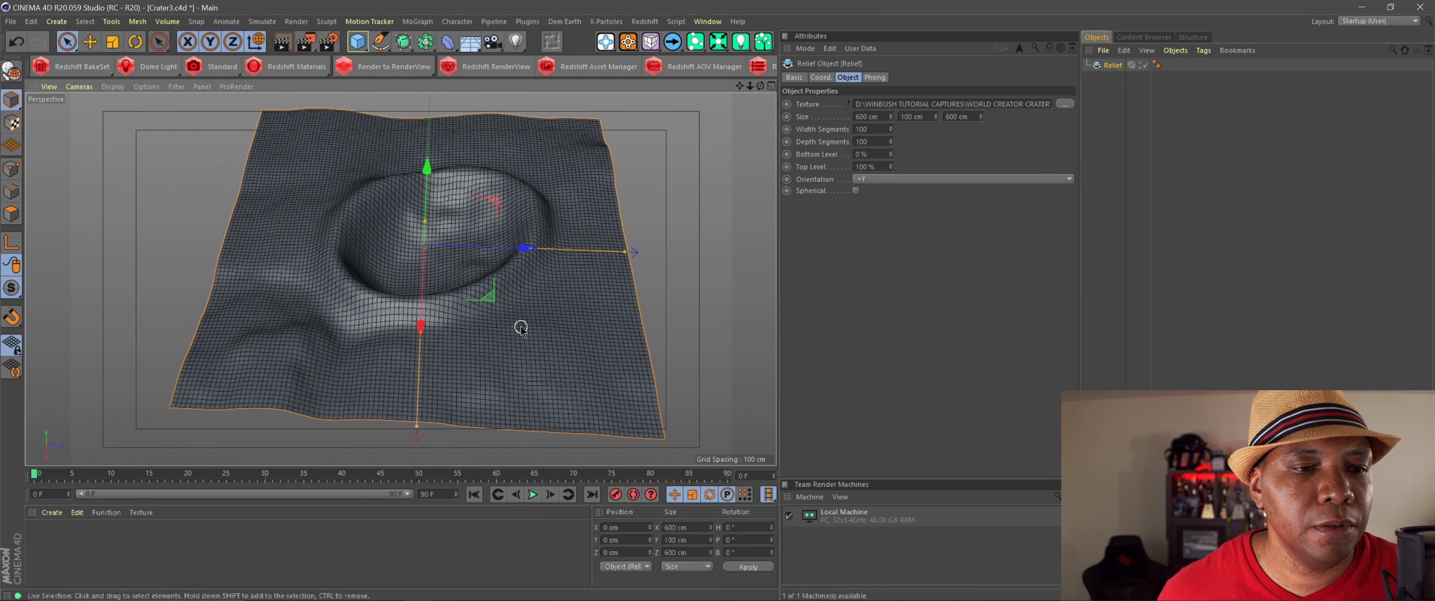
pyautogui.scroll(1, 521, 326)
pyautogui.click(112, 87)
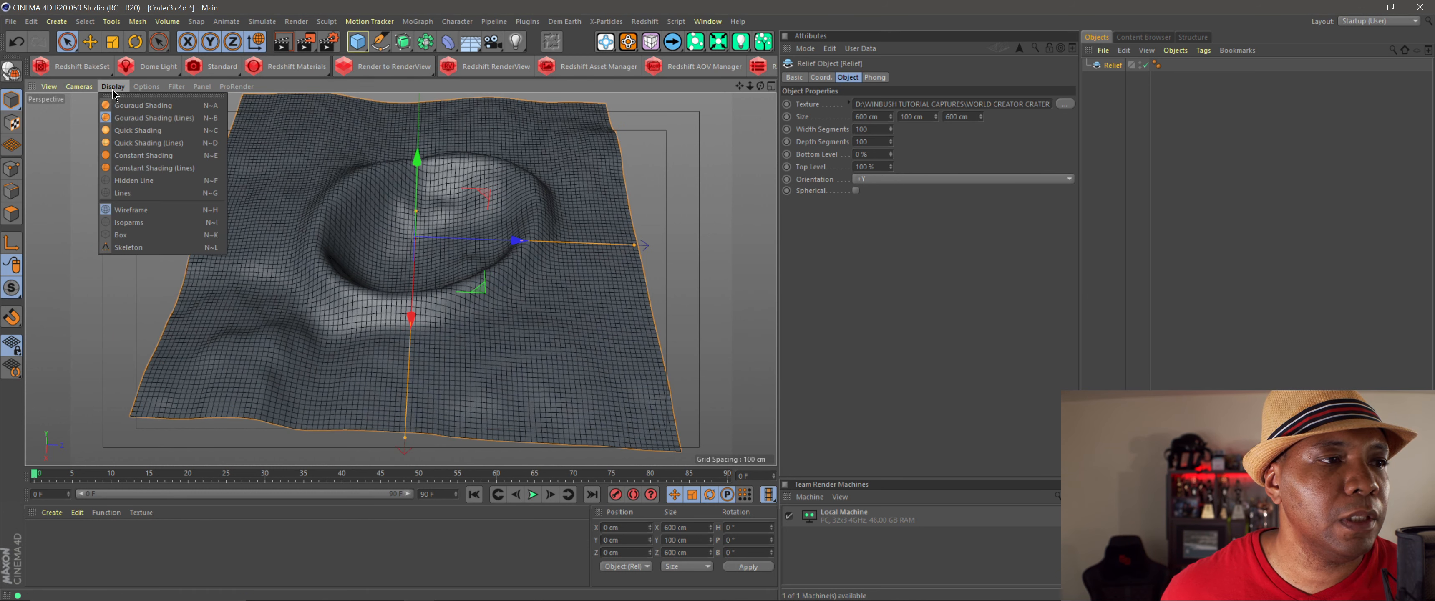
pyautogui.click(149, 106)
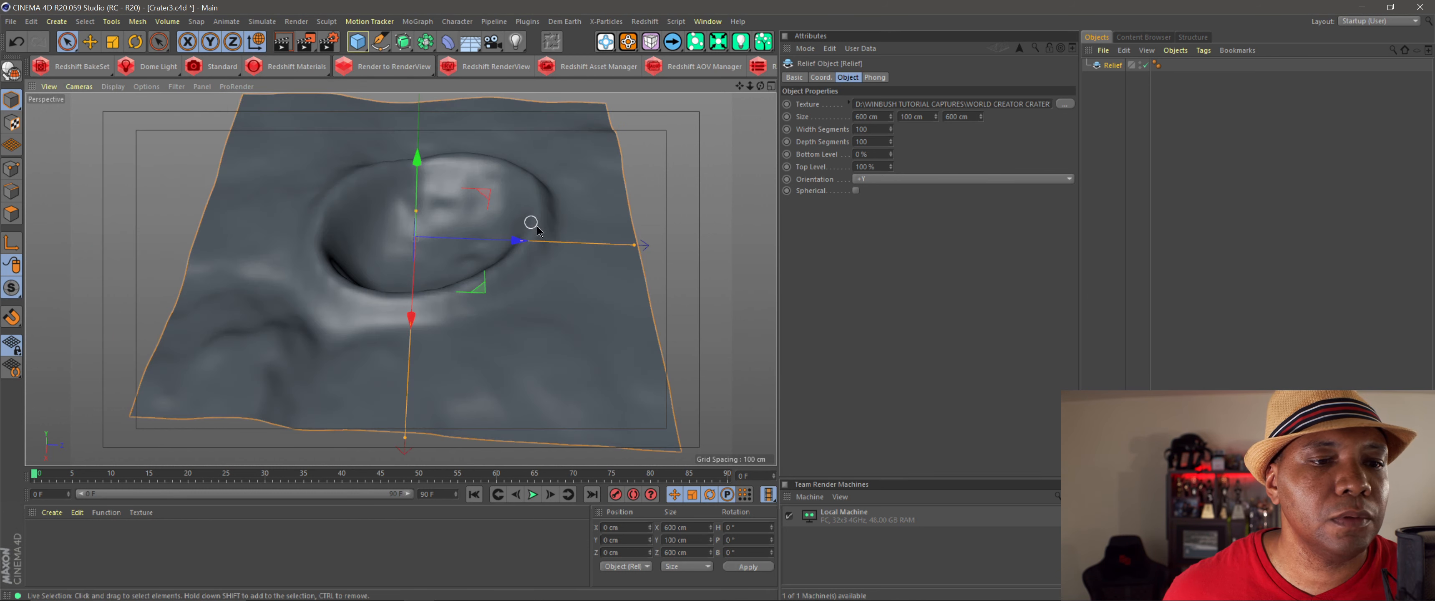
# Step: Set the Relief object's width segments and depth segments to 900 each
pyautogui.scroll(3, 475, 305)
pyautogui.moveTo(478, 303)
pyautogui.keyDown('alt'); pyautogui.mouseDown()
pyautogui.moveTo(466, 267)
pyautogui.moveTo(465, 304)
pyautogui.moveTo(436, 305)
pyautogui.moveTo(414, 278)
pyautogui.moveTo(438, 313)
pyautogui.moveTo(468, 324)
pyautogui.moveTo(465, 312)
pyautogui.mouseUp(); pyautogui.keyUp('alt')
pyautogui.scroll(-3, 455, 310)
pyautogui.keyDown('alt'); pyautogui.moveTo(455, 306); pyautogui.dragTo(457, 322, button='middle'); pyautogui.keyUp('alt')
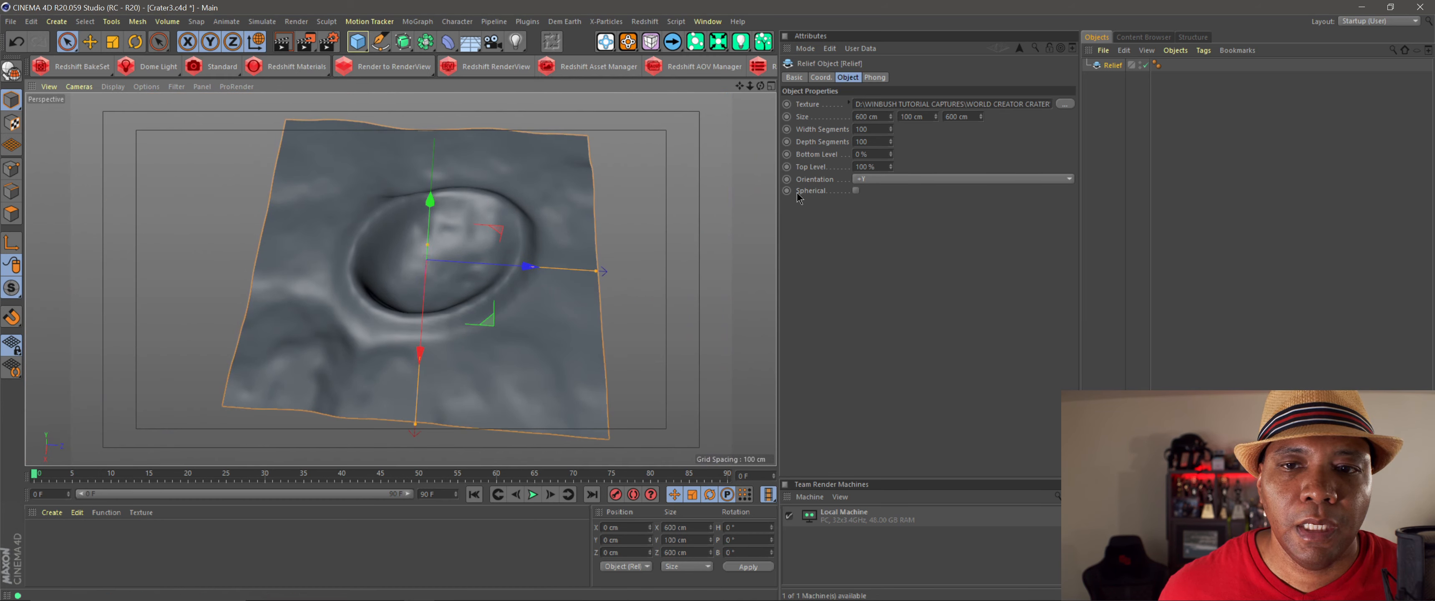
pyautogui.moveTo(870, 129); pyautogui.dragTo(764, 134)
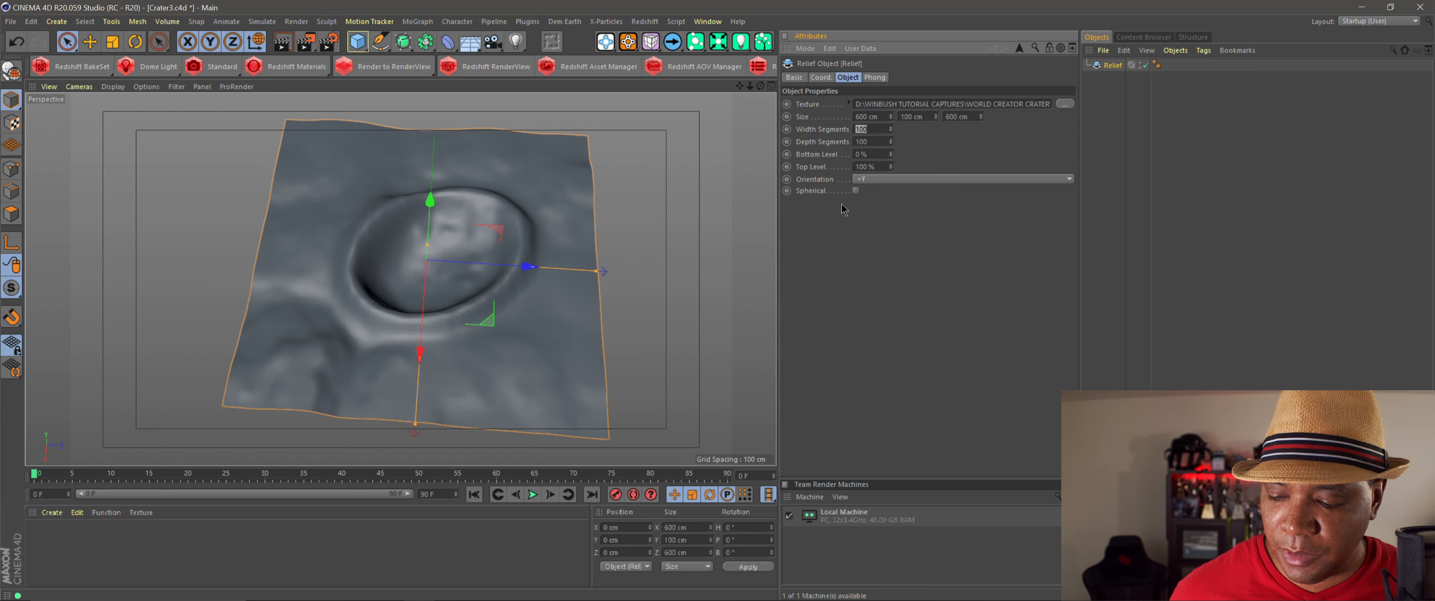
pyautogui.write('900')
pyautogui.press('Tab')
pyautogui.write('90')
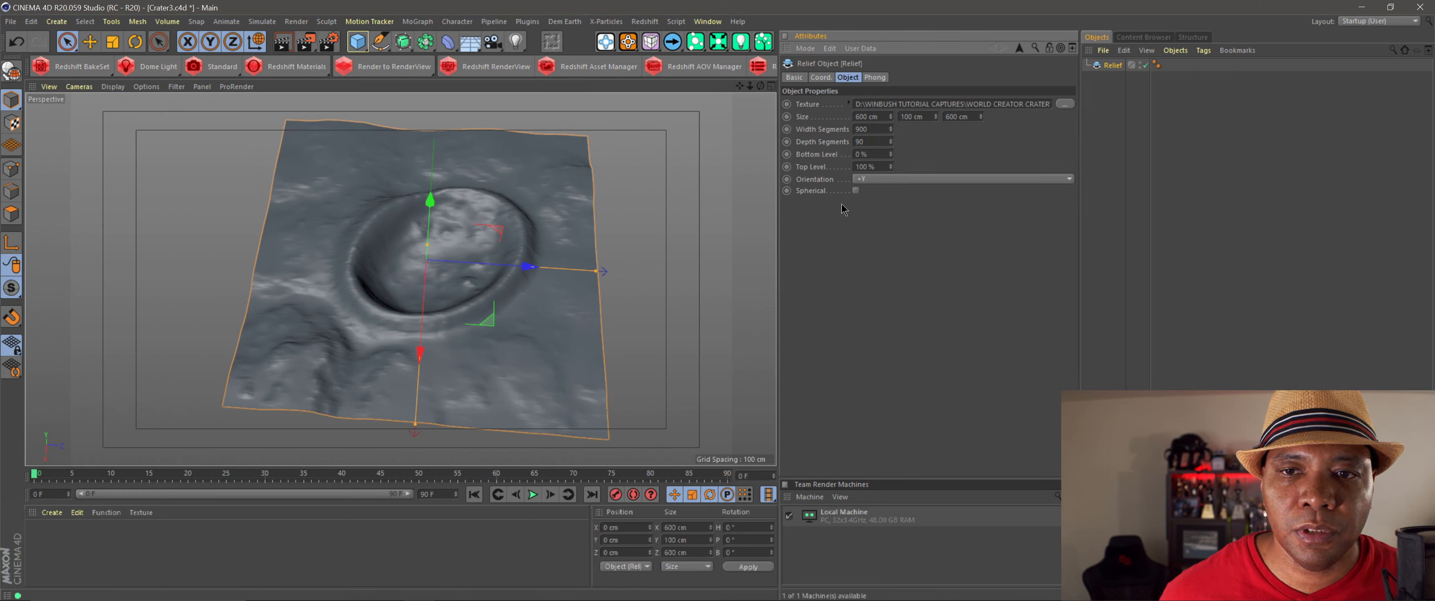
# Step: Set the Relief object's X and Z sizes to 8192 cm each
pyautogui.scroll(5, 443, 286)
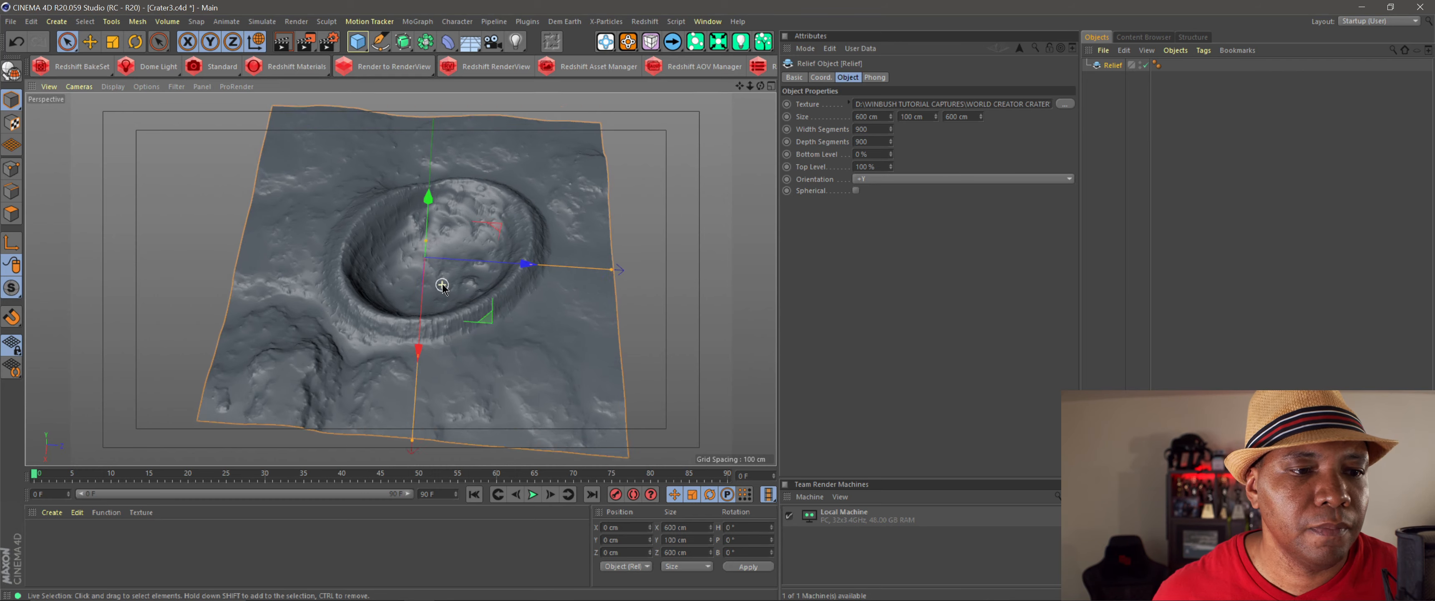
pyautogui.scroll(1, 442, 285)
pyautogui.moveTo(409, 309)
pyautogui.keyDown('alt'); pyautogui.mouseDown()
pyautogui.moveTo(396, 273)
pyautogui.moveTo(345, 272)
pyautogui.moveTo(337, 295)
pyautogui.moveTo(403, 304)
pyautogui.mouseUp(); pyautogui.keyUp('alt')
pyautogui.keyDown('alt'); pyautogui.moveTo(600, 237); pyautogui.dragTo(618, 286); pyautogui.keyUp('alt')
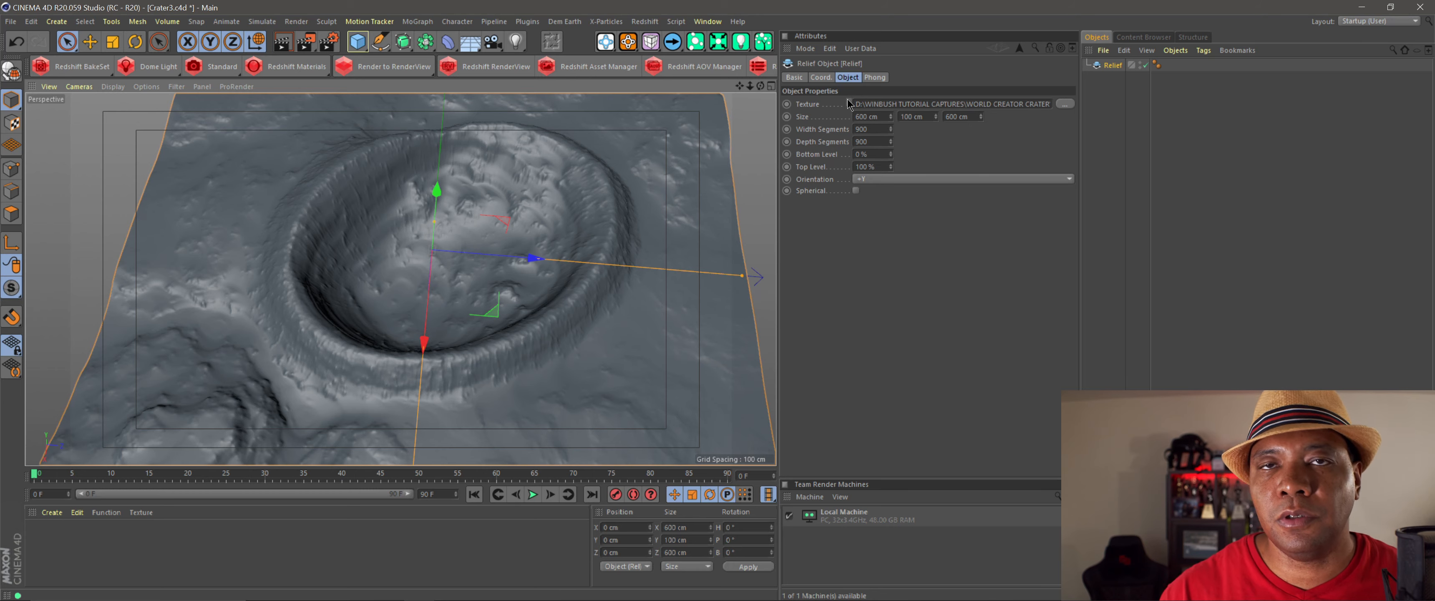
pyautogui.doubleClick(872, 117)
pyautogui.hotkey('ctrl', 'a')
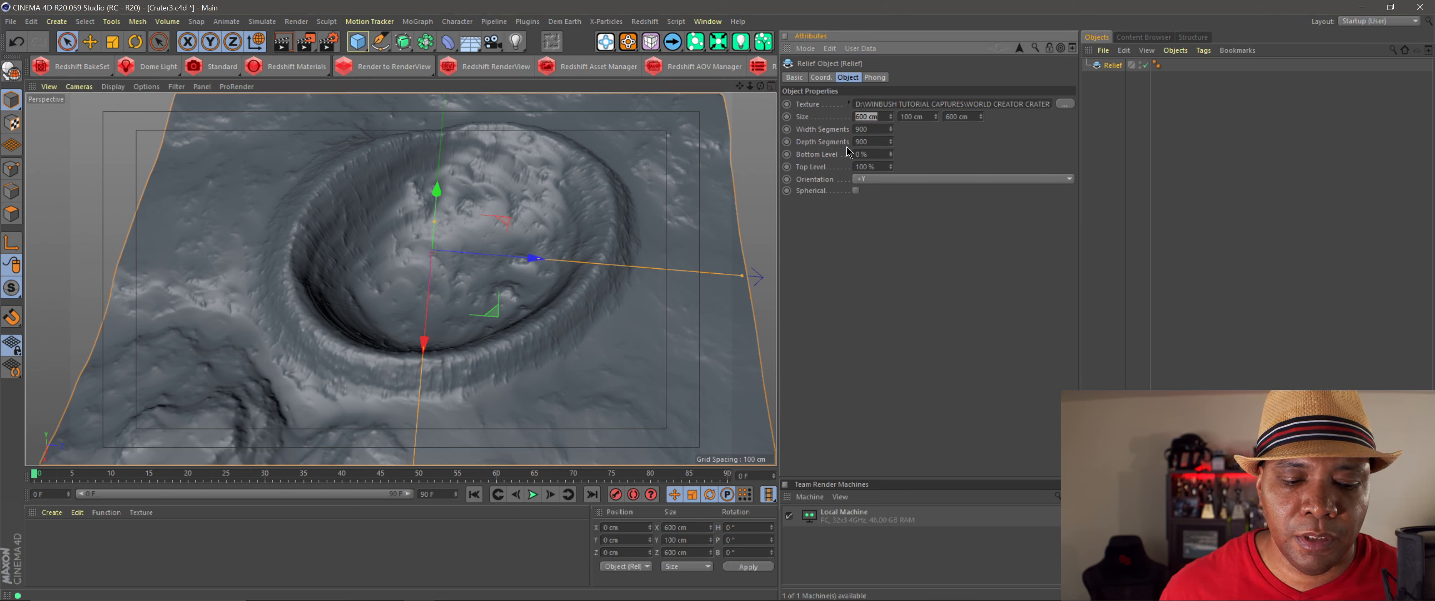
pyautogui.write('81')
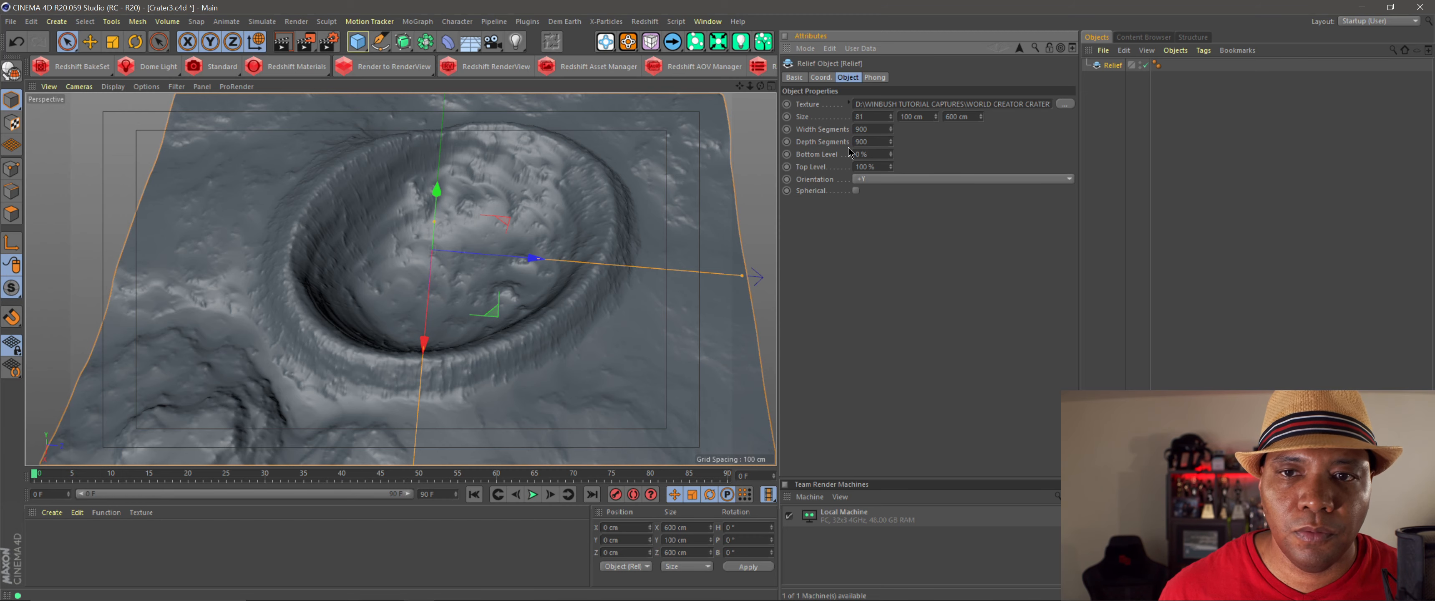
pyautogui.write('92')
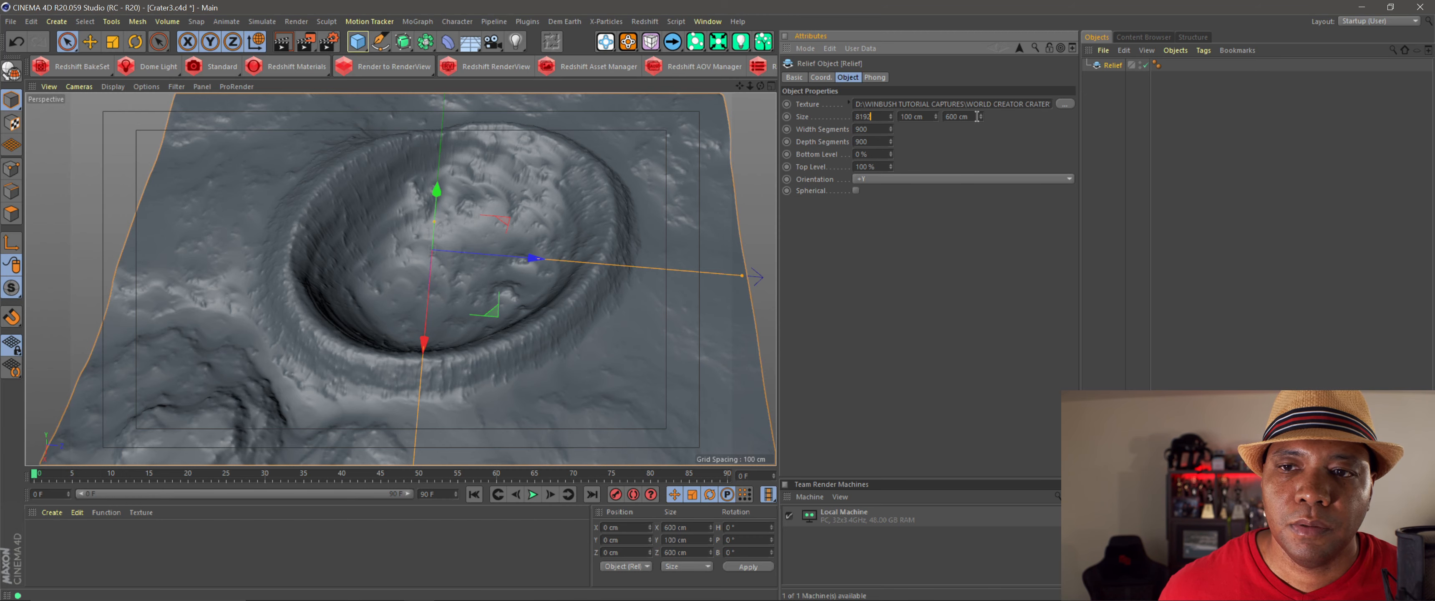
pyautogui.doubleClick(977, 116)
pyautogui.hotkey('ctrl', 'a')
pyautogui.write('81')
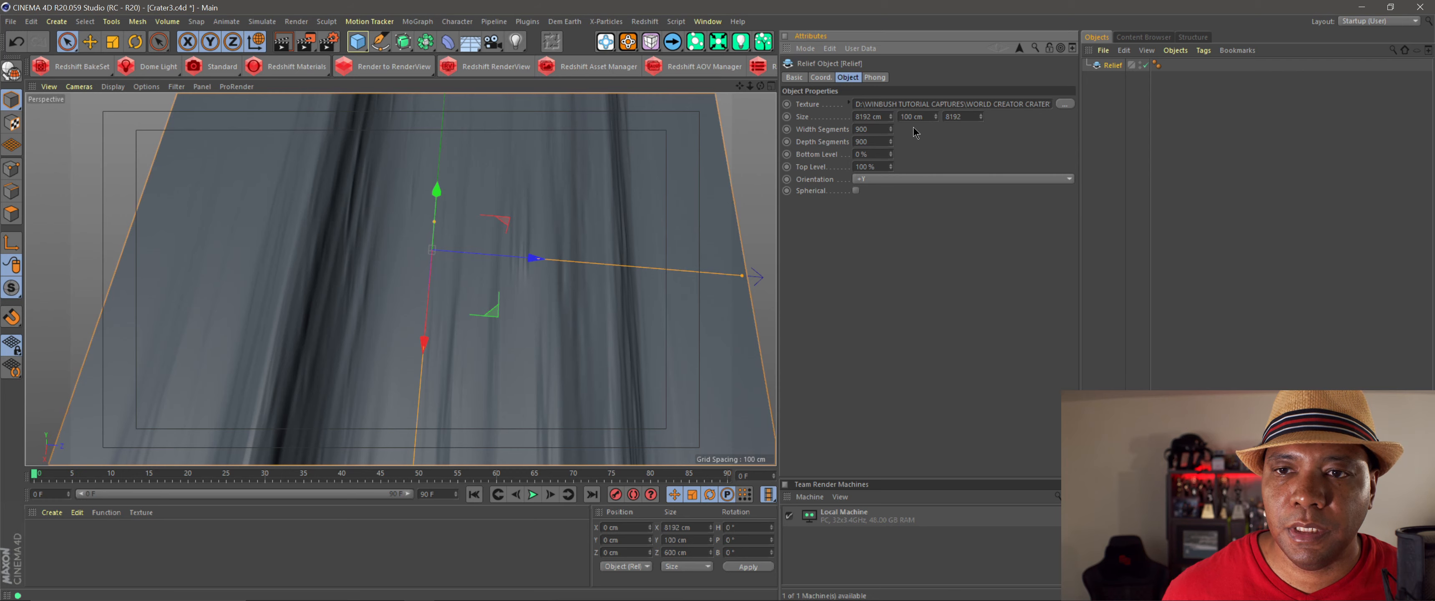
pyautogui.write('92')
pyautogui.press('Return')
# Step: Set the Relief object's height to 2500 cm
pyautogui.scroll(-5, 595, 209)
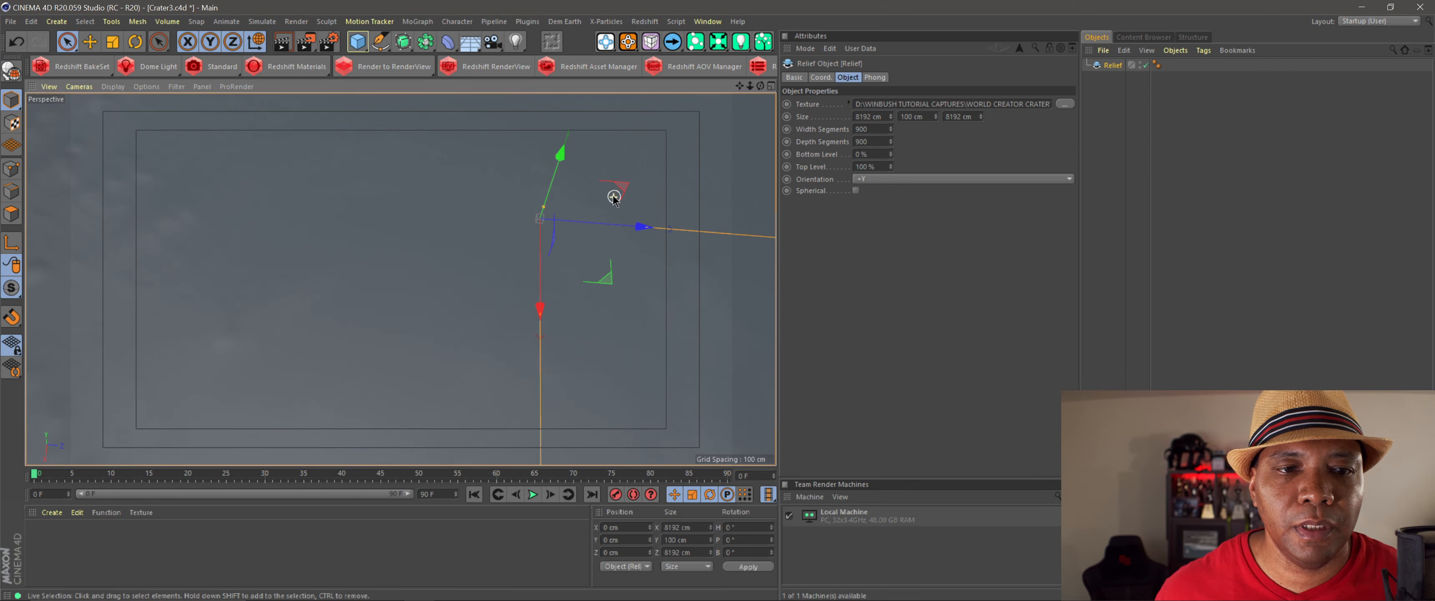
pyautogui.scroll(-6, 595, 209)
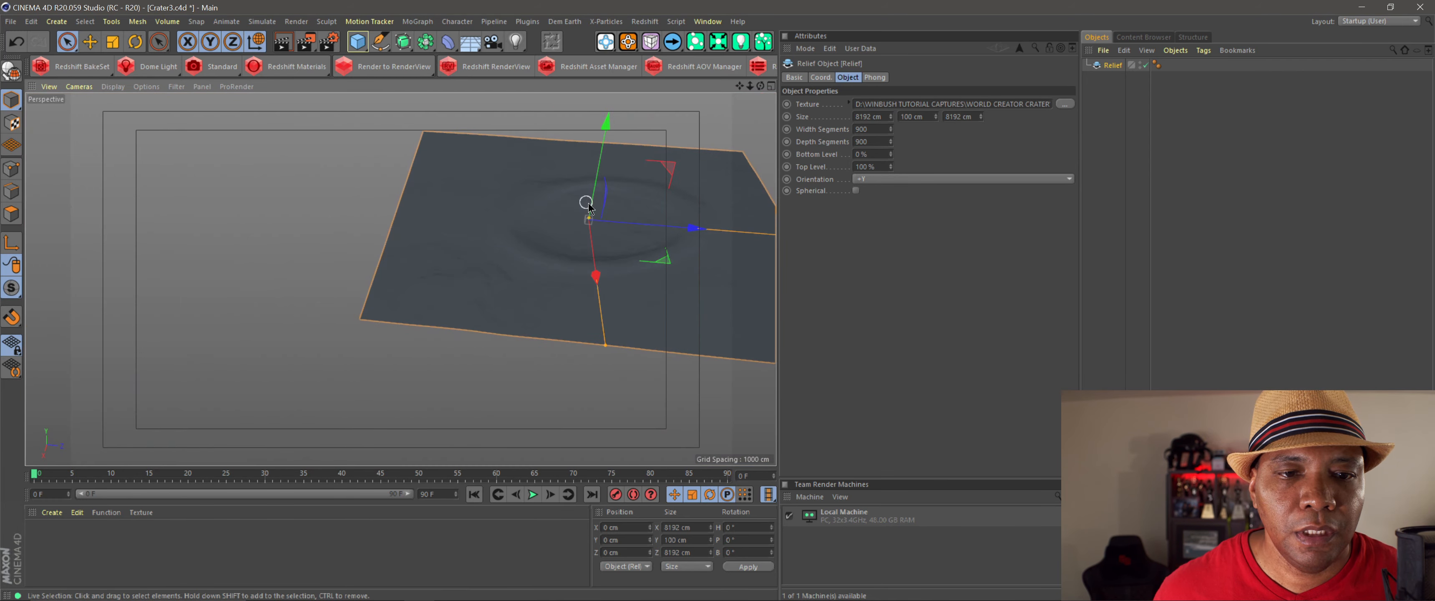
pyautogui.scroll(2, 559, 212)
pyautogui.doubleClick(913, 117)
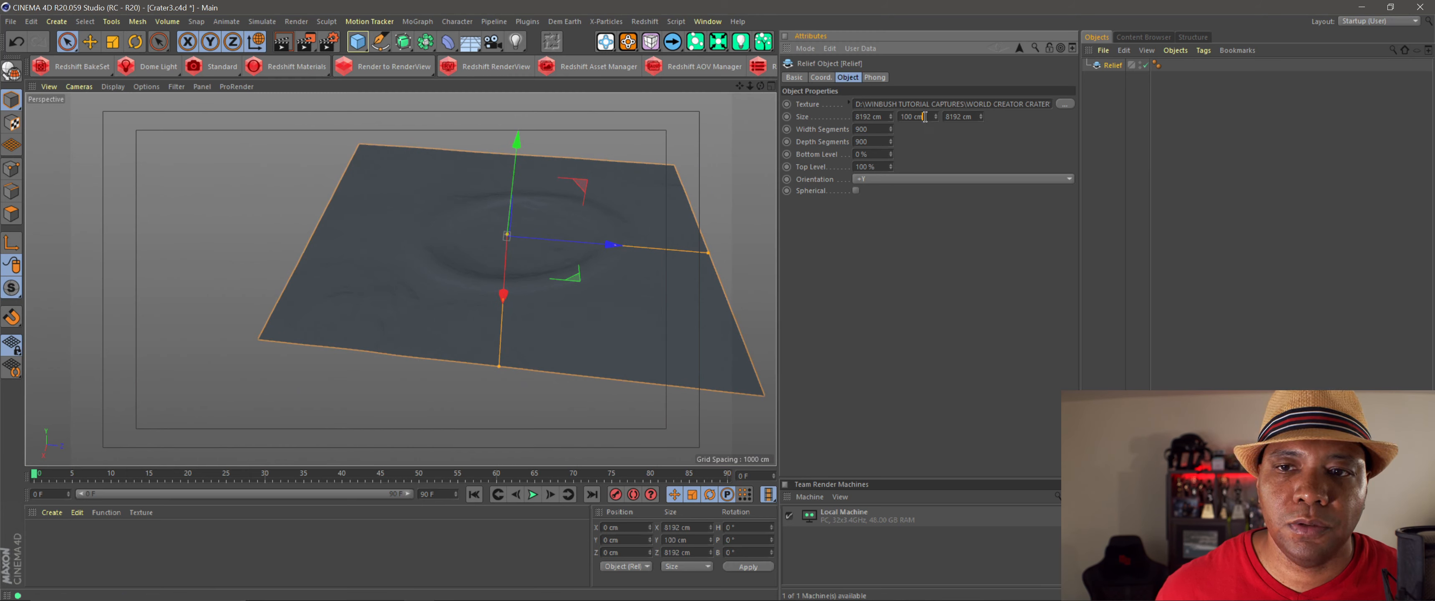
pyautogui.hotkey('ctrl', 'a')
pyautogui.write('2500')
pyautogui.press('Return')
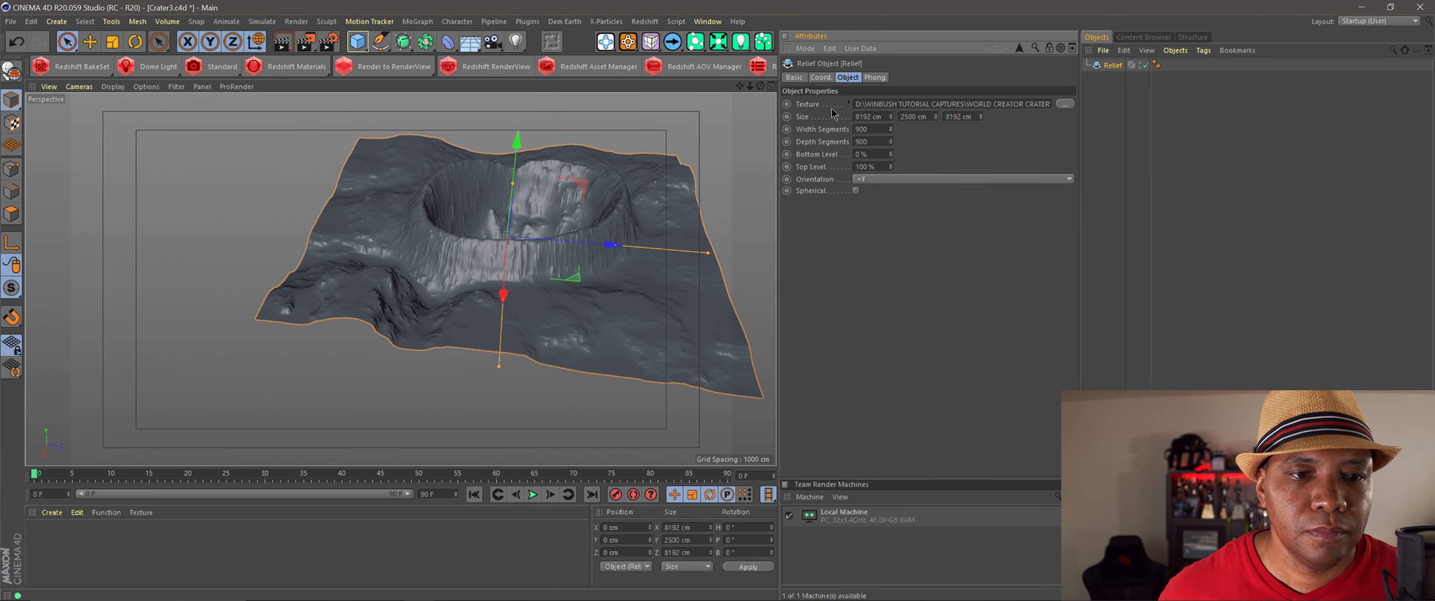
# Step: Create a Redshift material of the standard Material type and rename it RS Winbush
pyautogui.scroll(3, 539, 258)
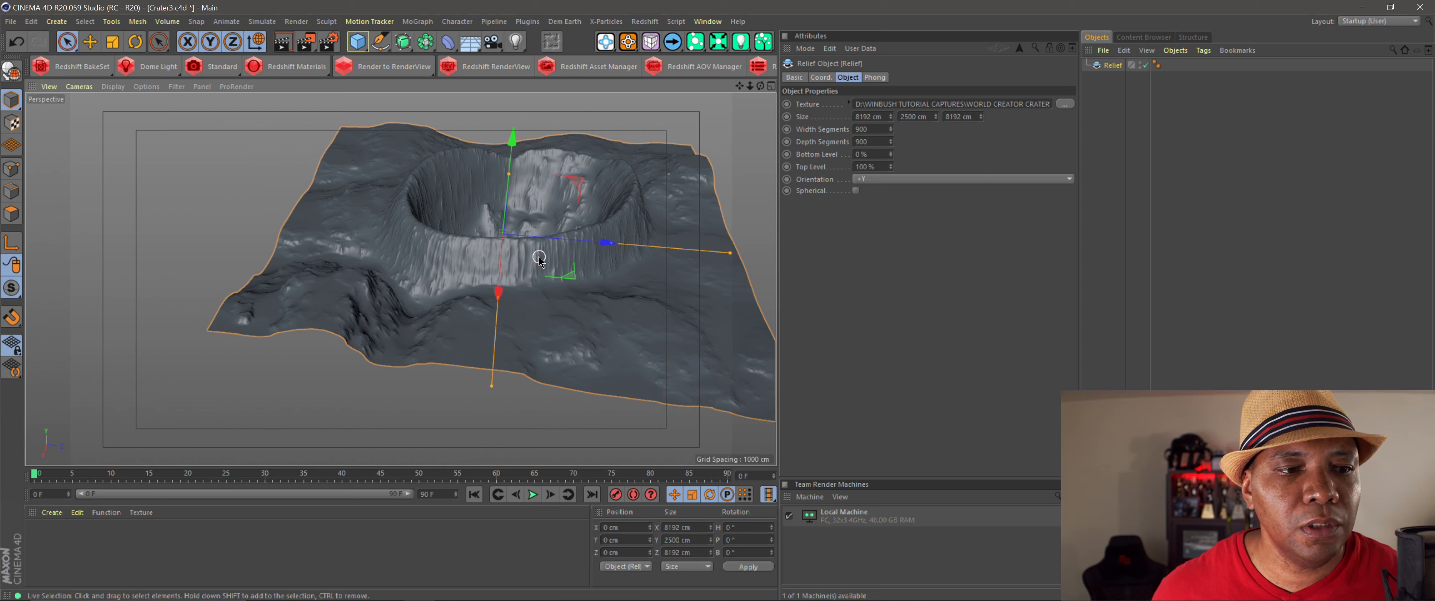
pyautogui.scroll(3, 446, 291)
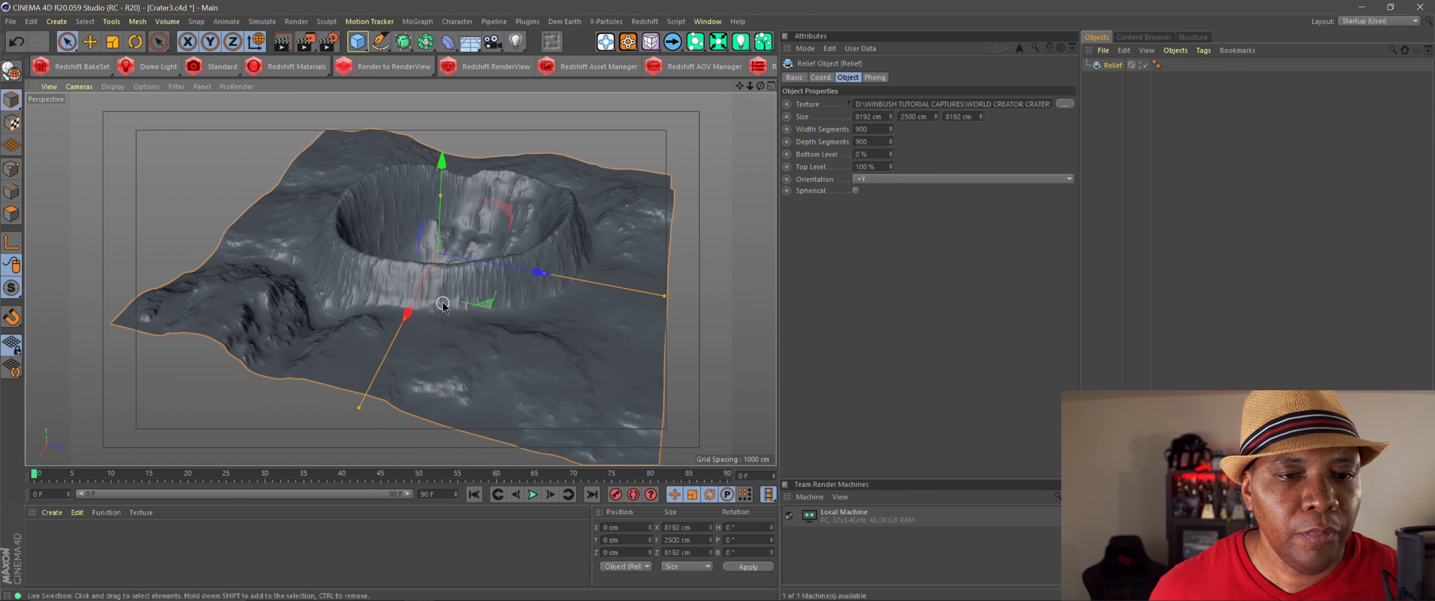
pyautogui.scroll(5, 446, 291)
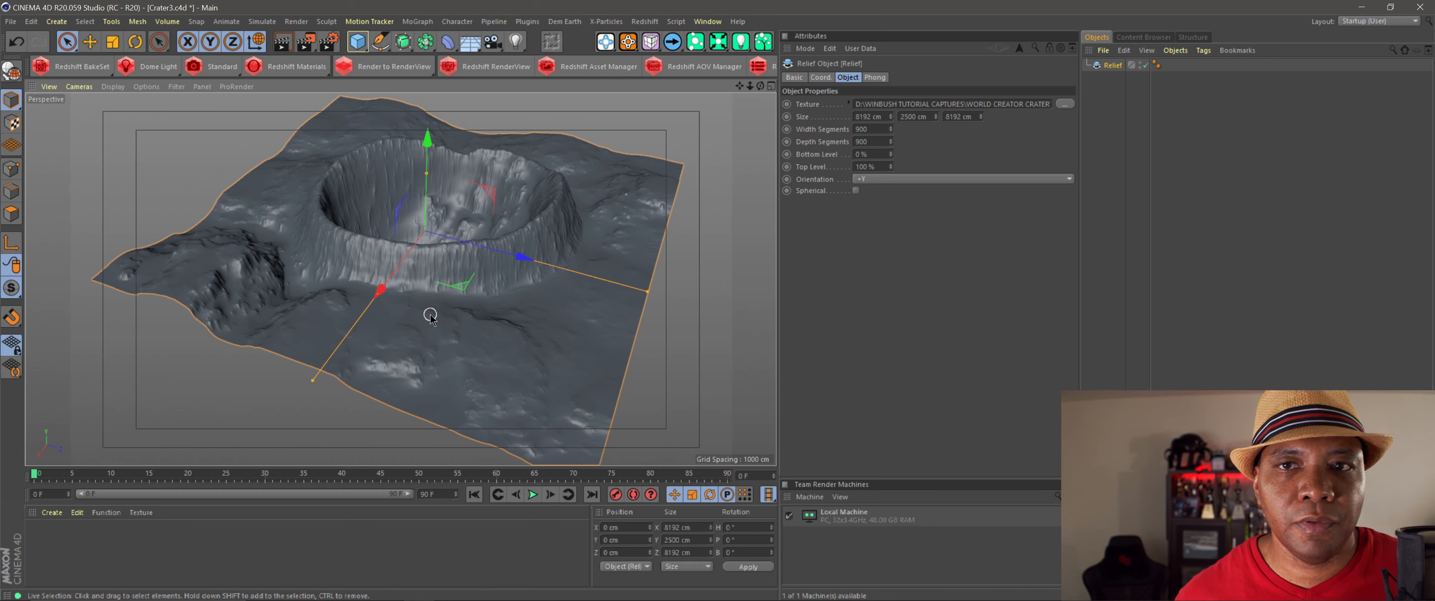
pyautogui.scroll(3, 427, 315)
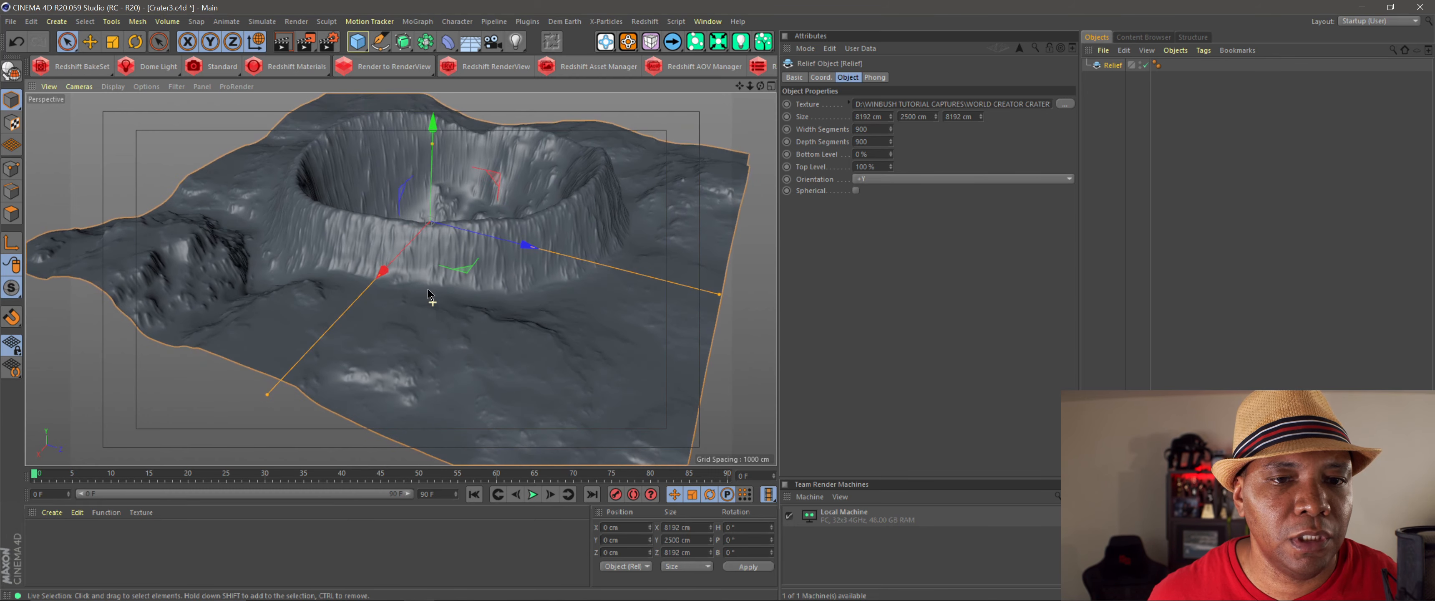
pyautogui.keyDown('alt'); pyautogui.moveTo(428, 290); pyautogui.dragTo(426, 307); pyautogui.keyUp('alt')
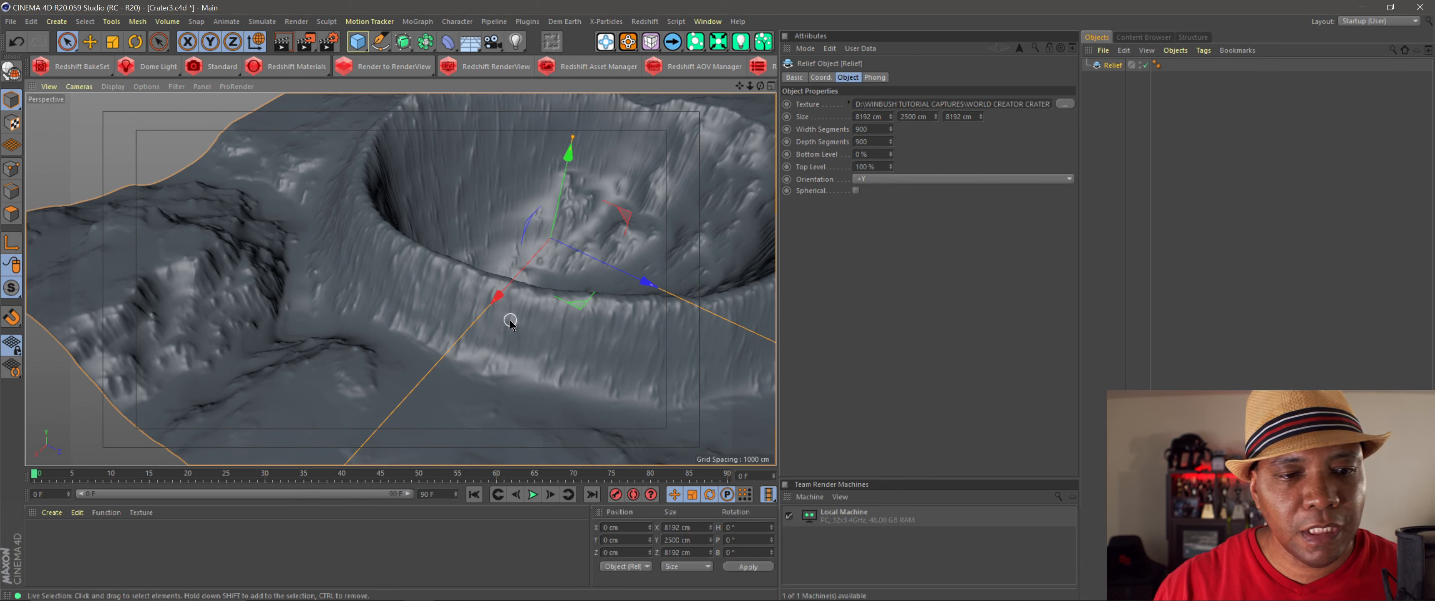
pyautogui.click(59, 512)
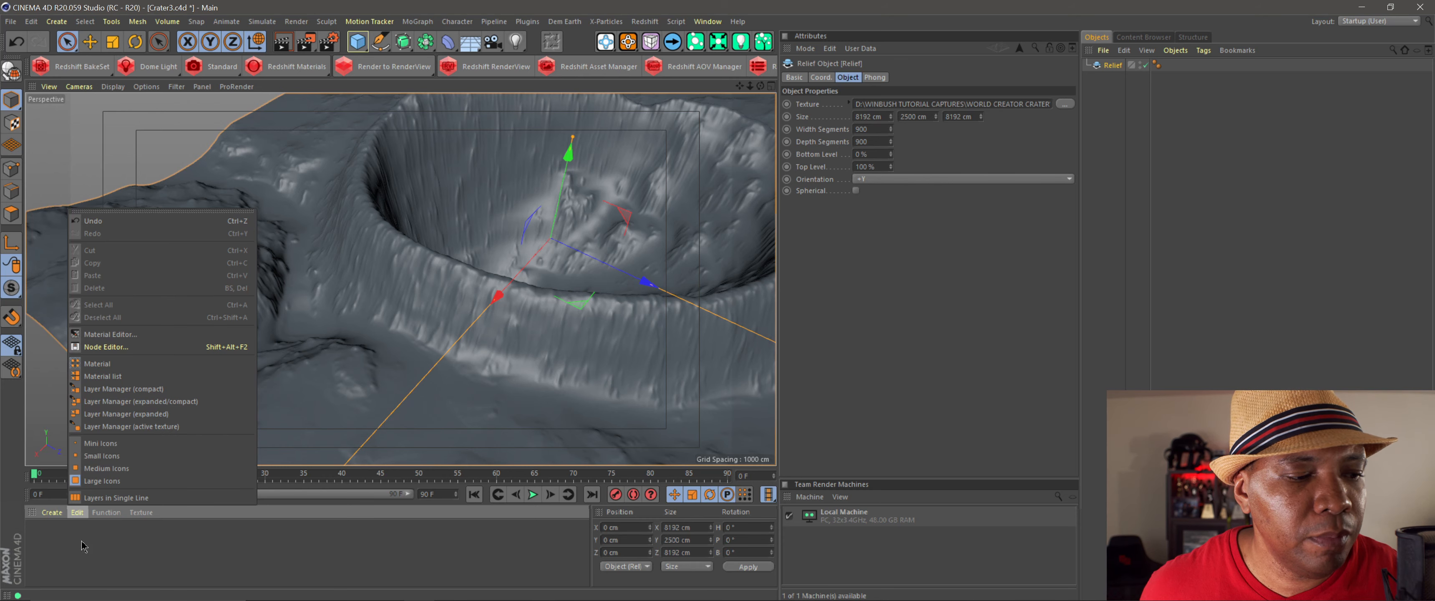
pyautogui.moveTo(180, 381)
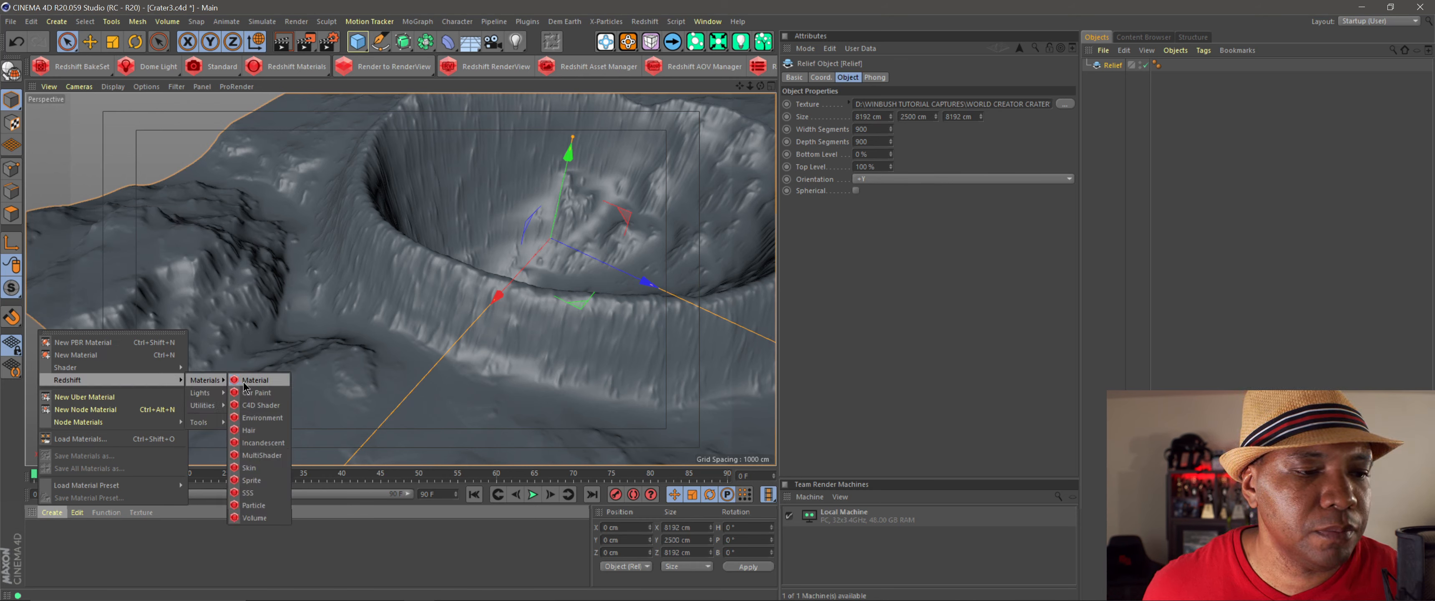
pyautogui.click(251, 380)
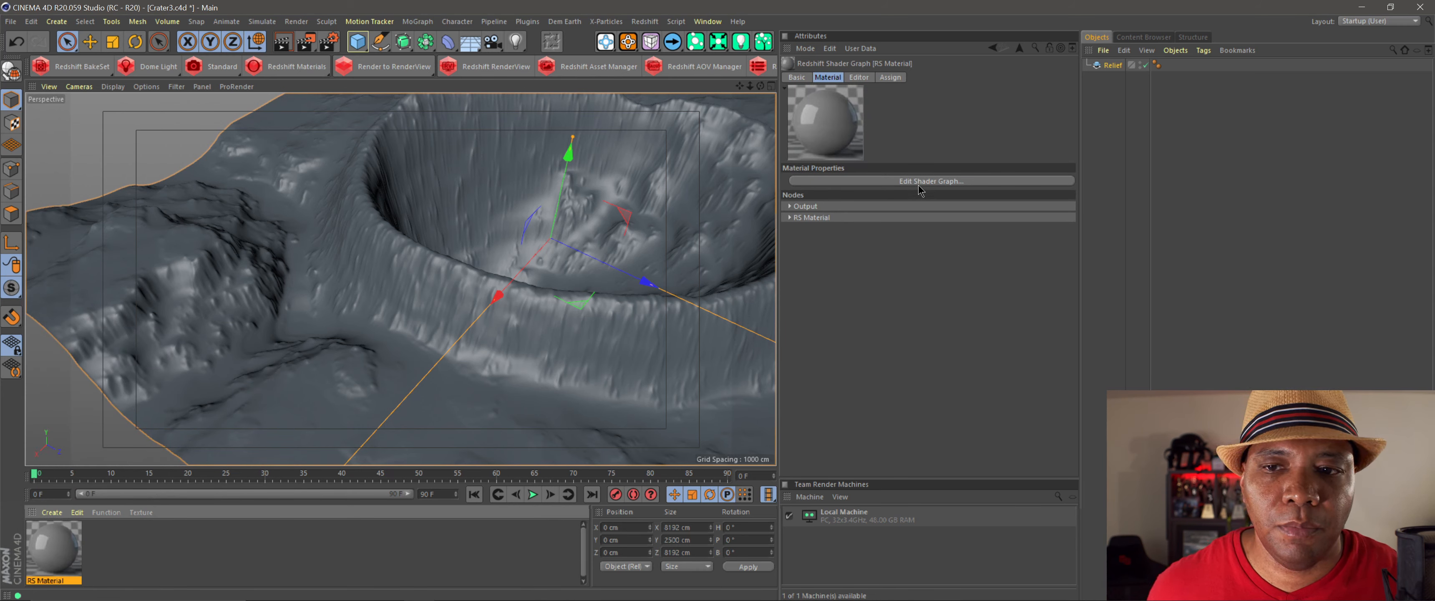
pyautogui.doubleClick(53, 580)
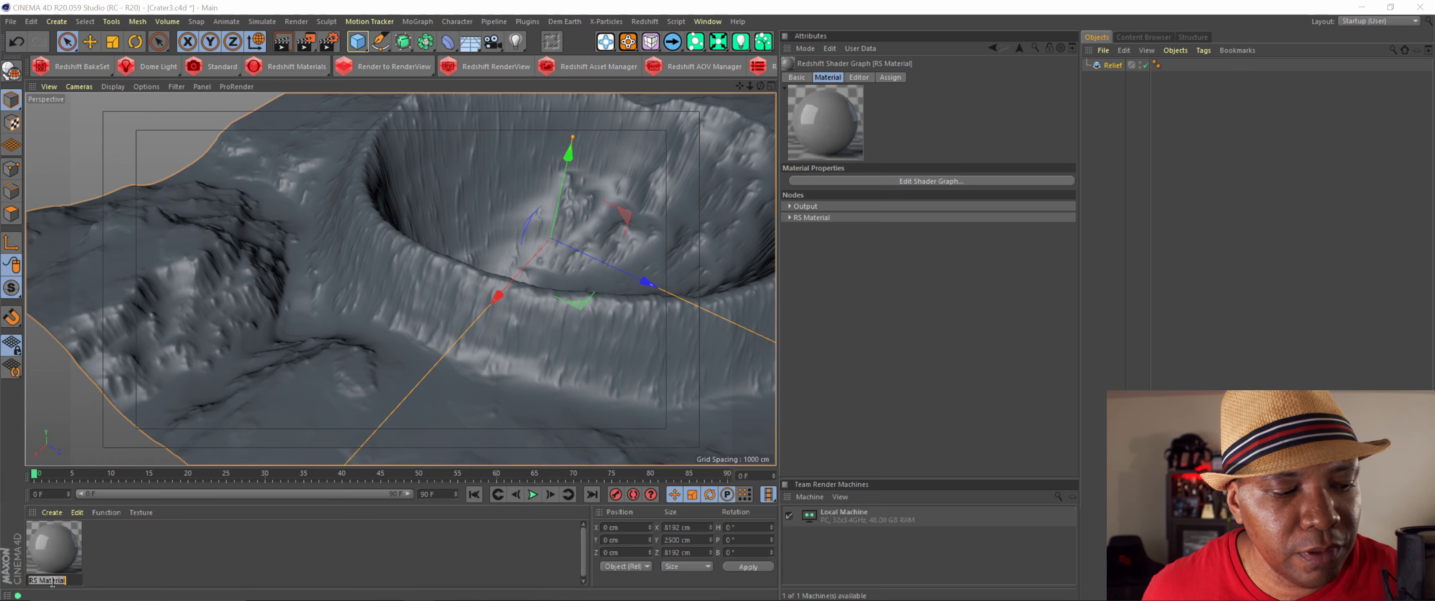
pyautogui.click(71, 581)
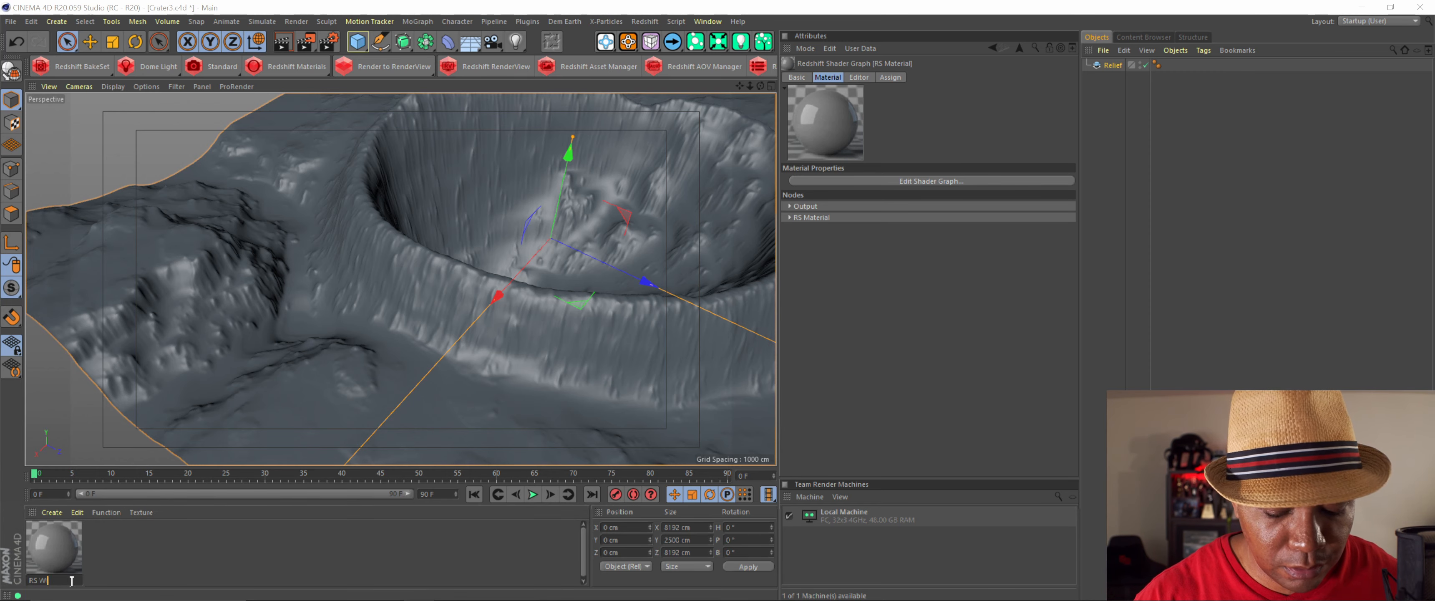
pyautogui.write('Winbush')
pyautogui.press('Return')
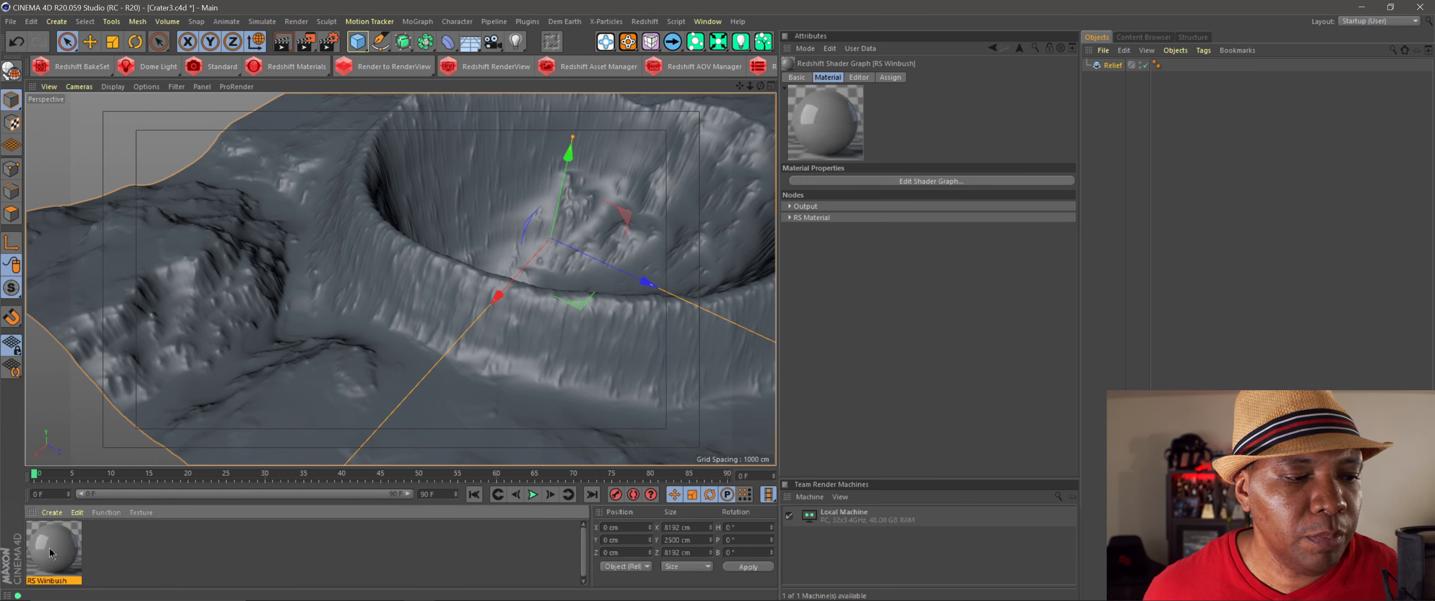
# Step: Apply the RS Winbush material to the Relief object and rename the object Winbush
pyautogui.click(1111, 66)
pyautogui.doubleClick(1113, 66)
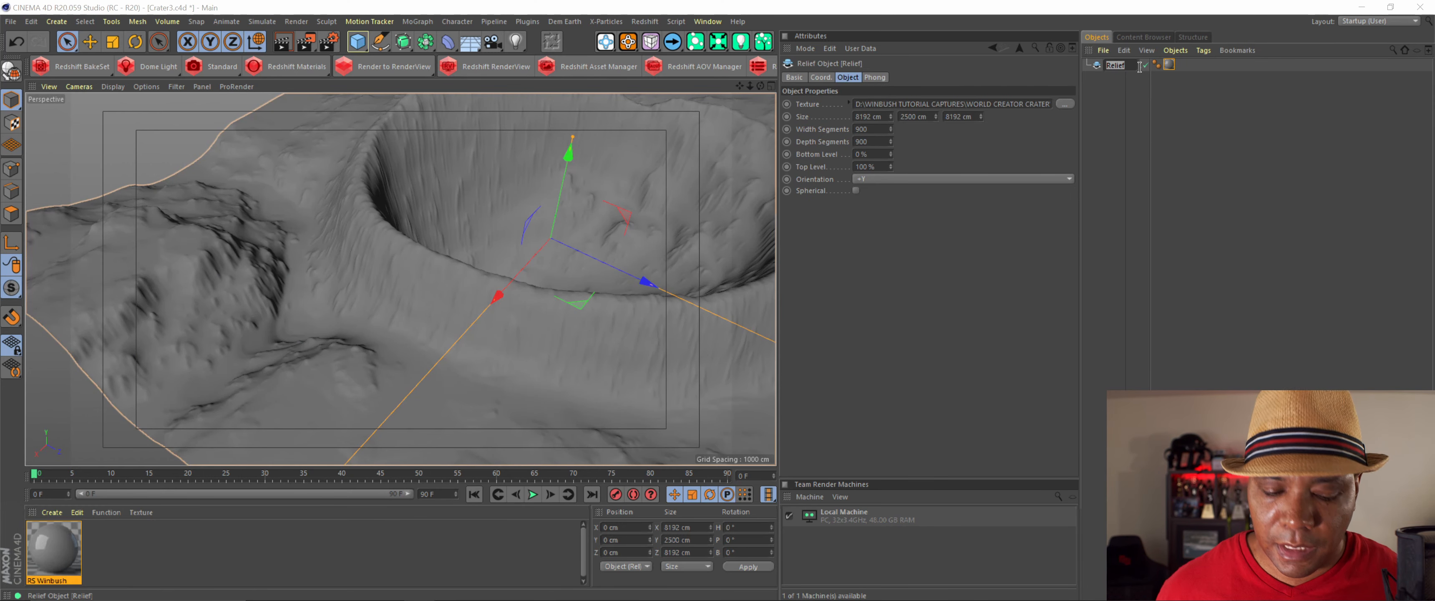
pyautogui.write('C')
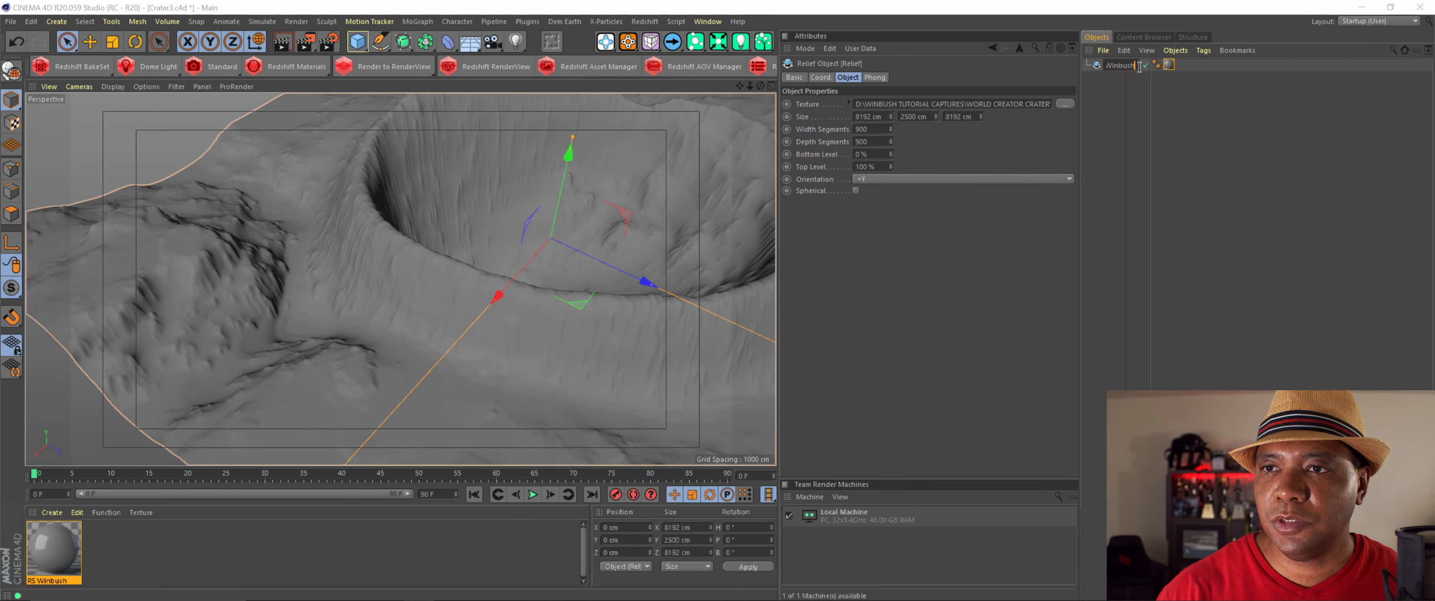
pyautogui.press('Return')
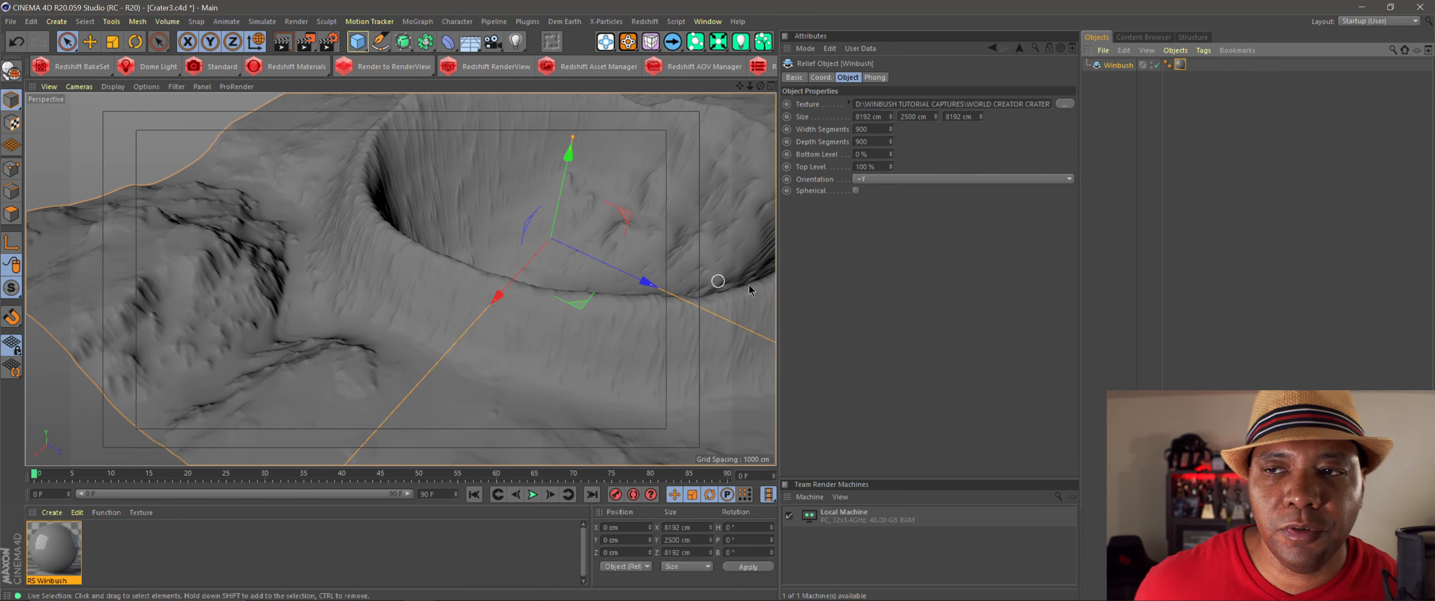
# Step: Open the RS Winbush material's shader graph for node editing
pyautogui.keyDown('alt'); pyautogui.moveTo(578, 217); pyautogui.dragTo(523, 257, button='middle'); pyautogui.keyUp('alt')
pyautogui.click(68, 548)
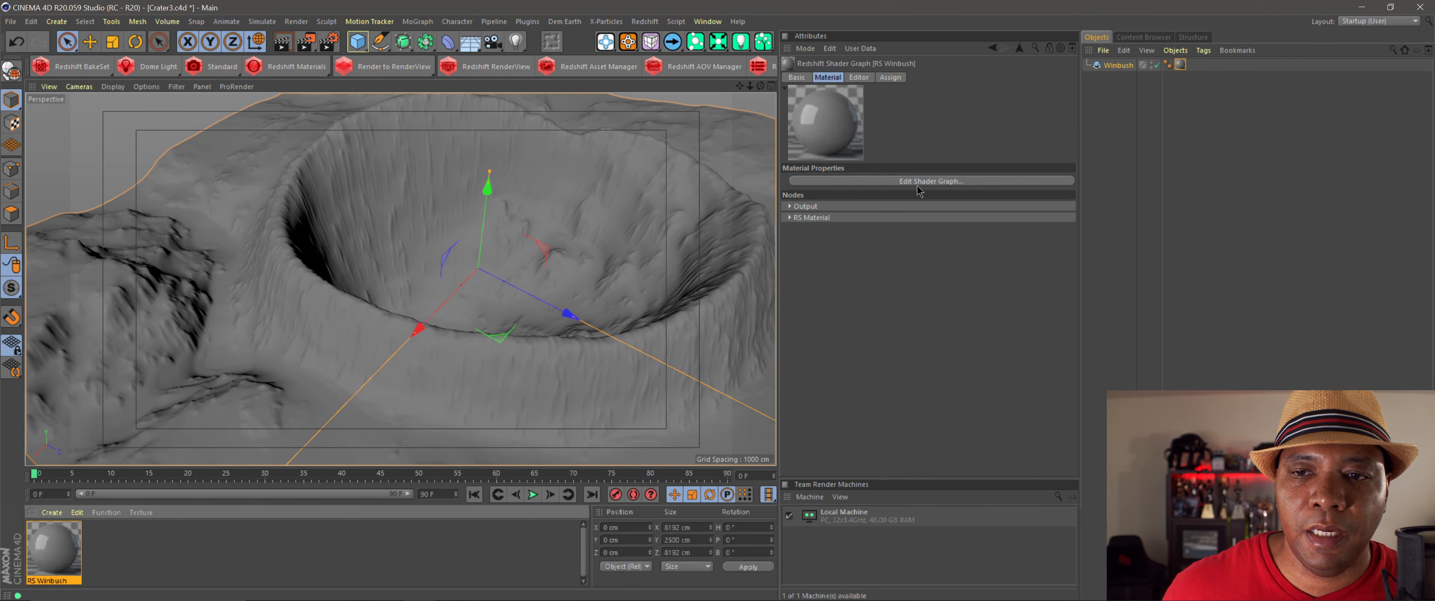
pyautogui.click(936, 181)
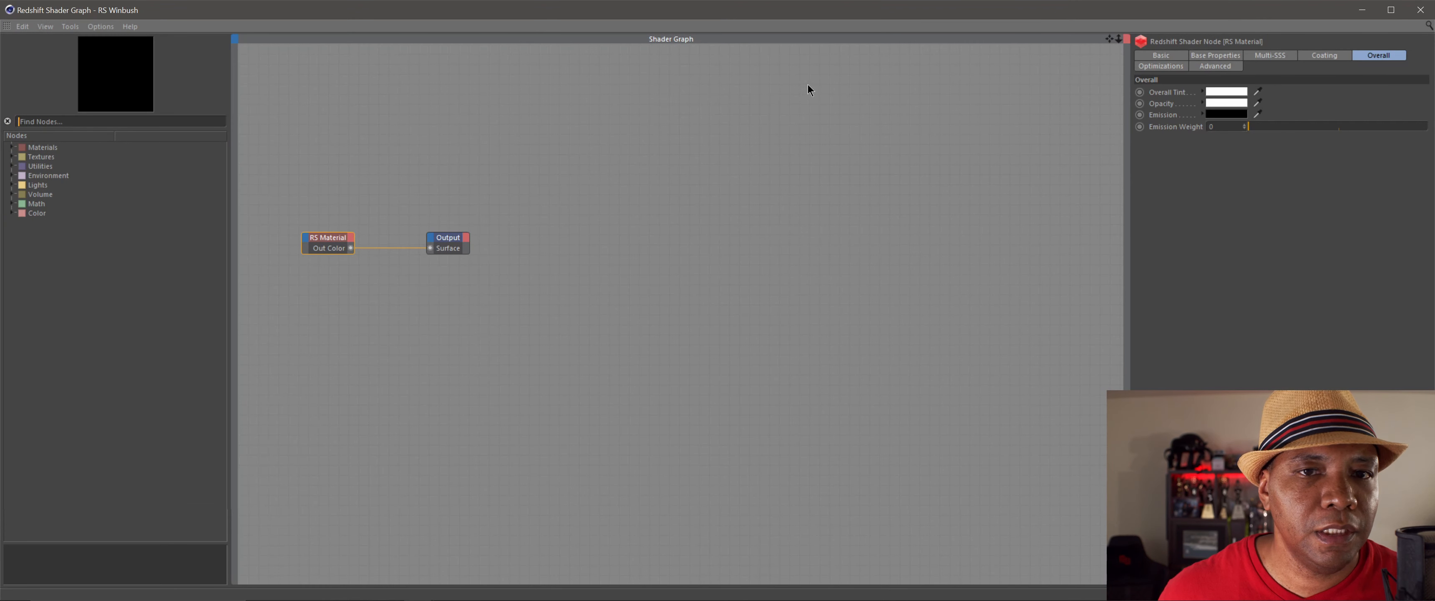
pyautogui.moveTo(356, 367); pyautogui.dragTo(865, 431, button='middle')
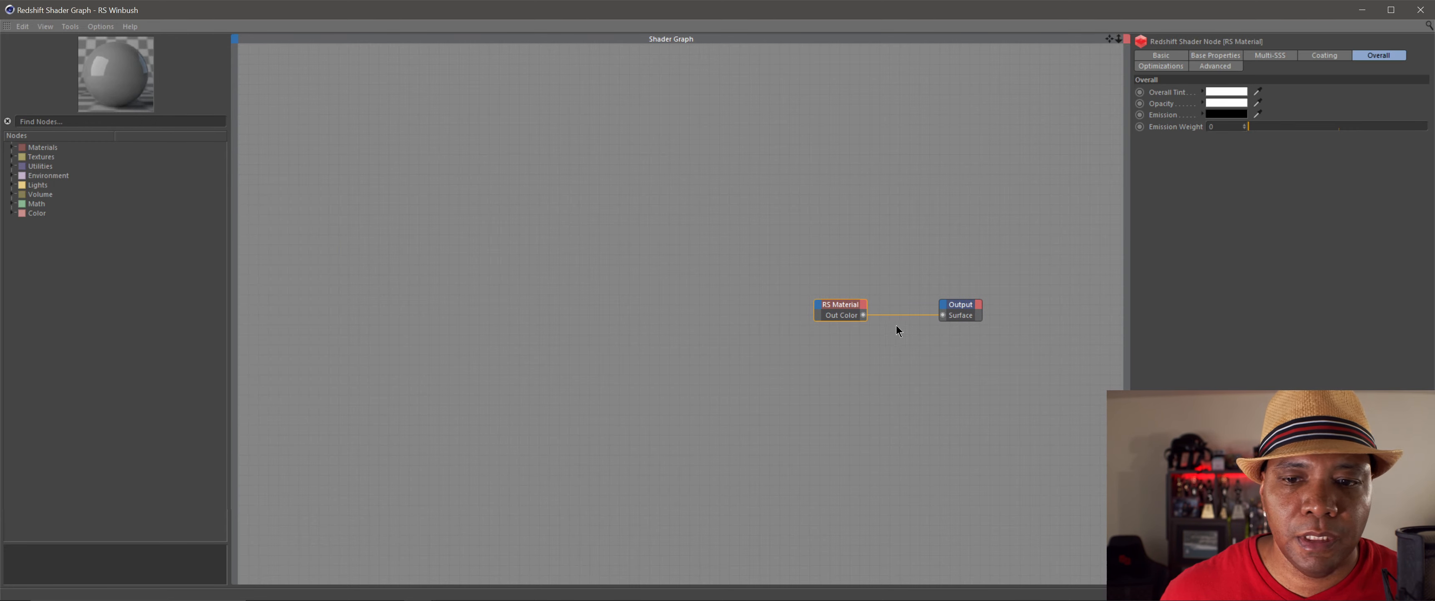
pyautogui.moveTo(843, 341); pyautogui.dragTo(875, 360)
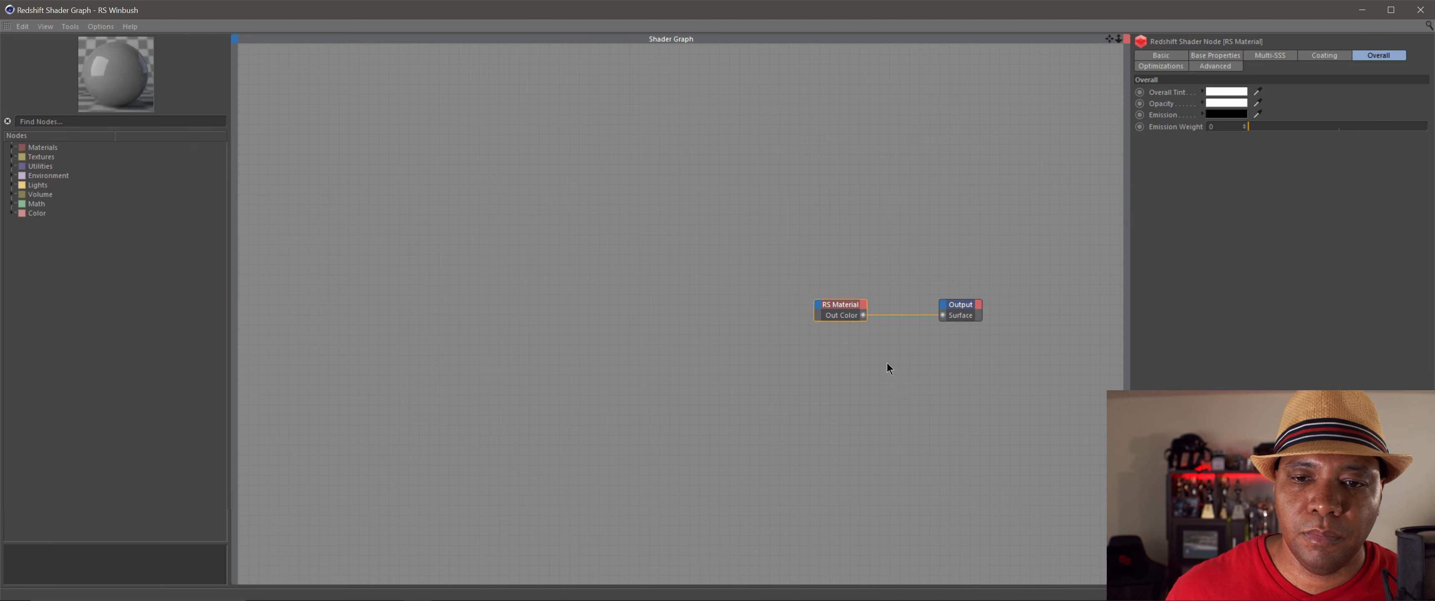
# Step: Replace the RS Material node in the RS Winbush graph with an RS Material Blender connected to the Output's Surface
pyautogui.press('Delete')
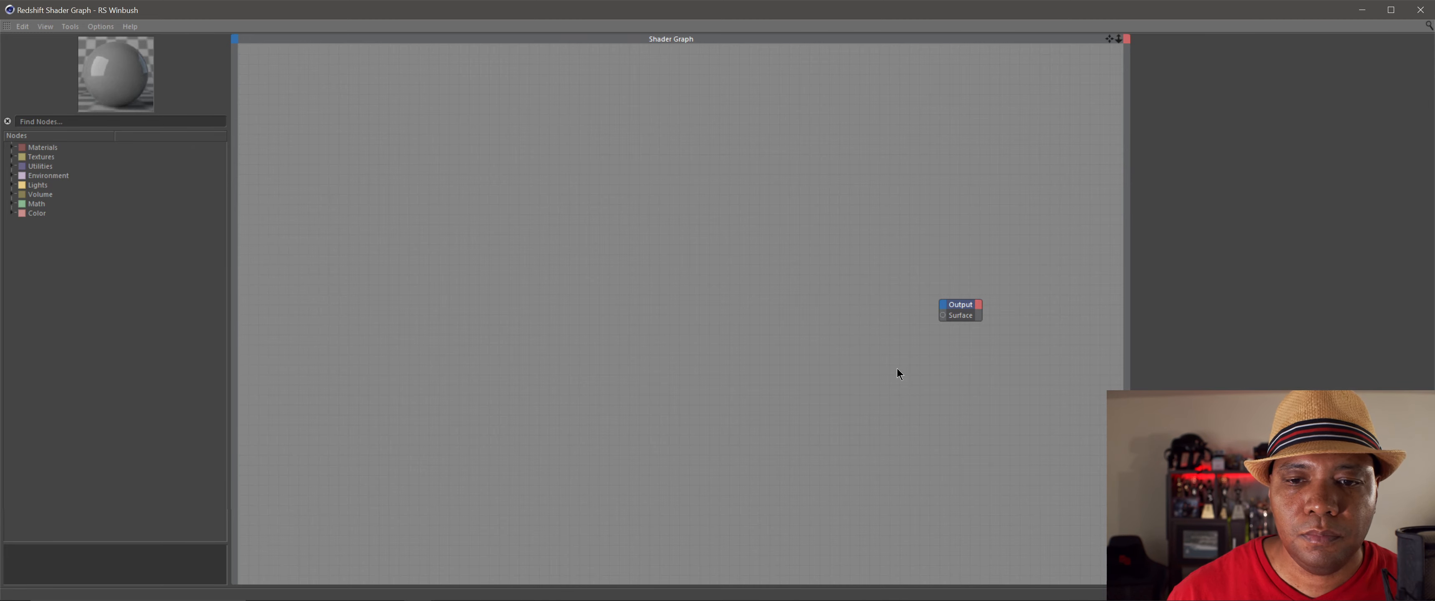
pyautogui.click(12, 148)
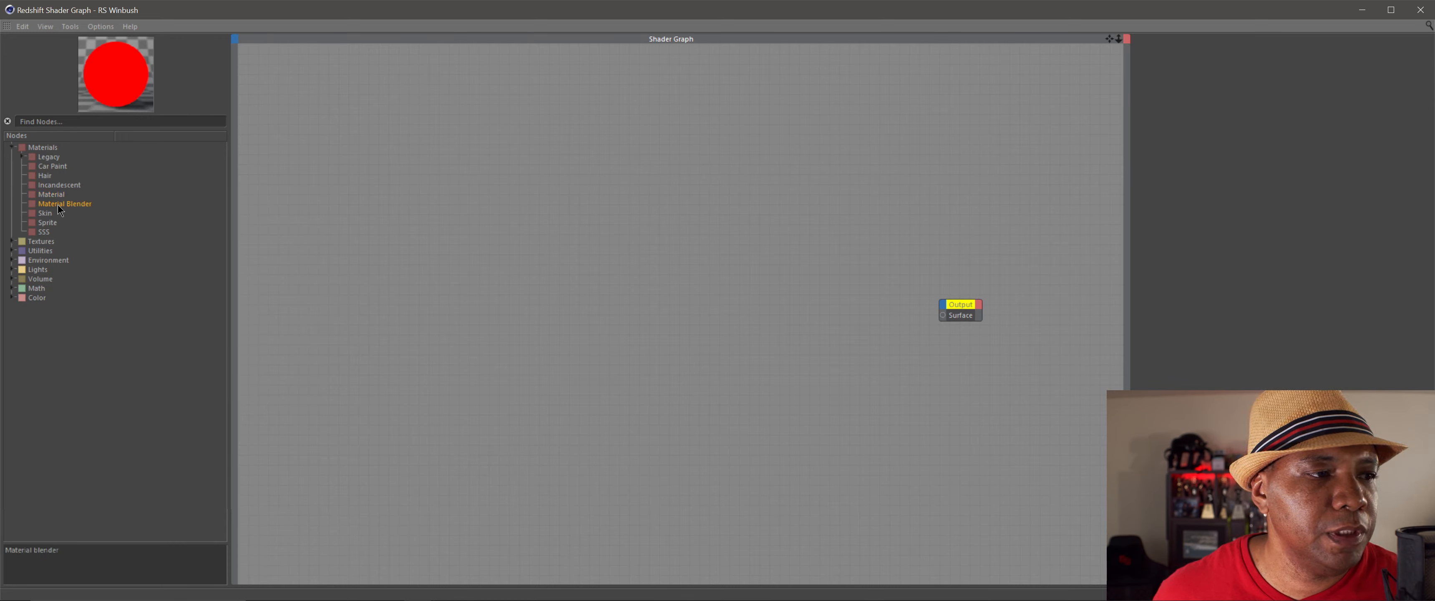
pyautogui.moveTo(57, 204); pyautogui.dragTo(838, 304)
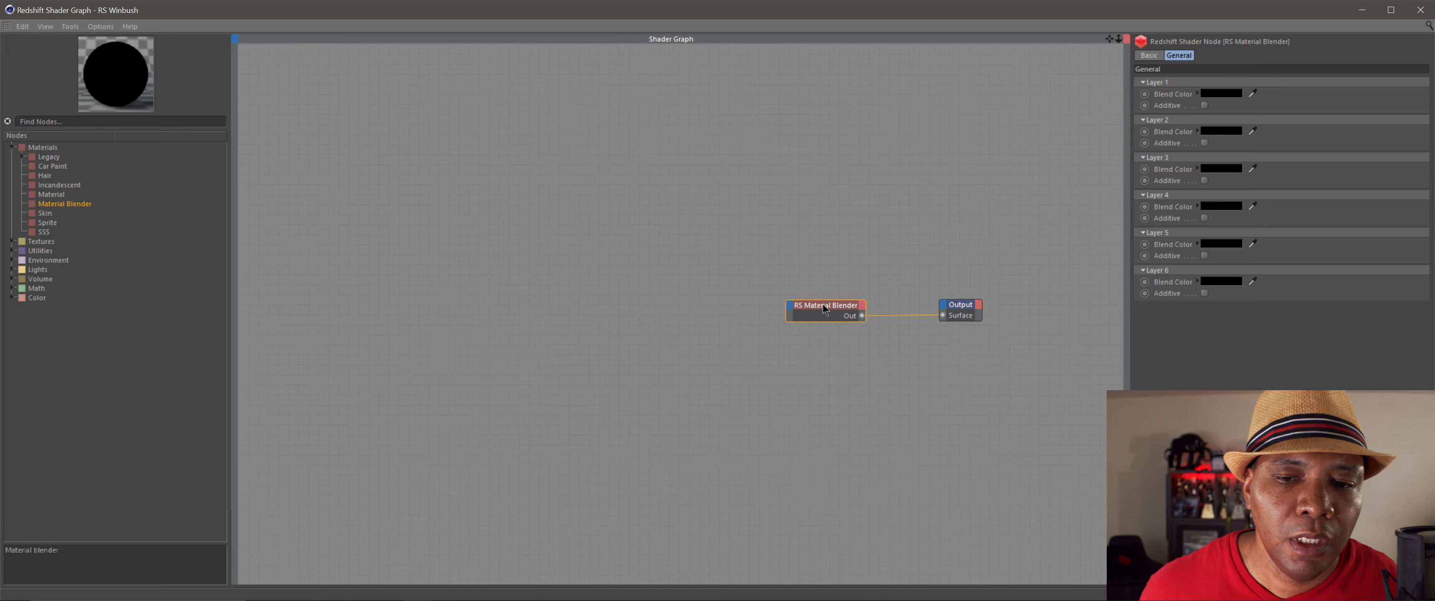
pyautogui.moveTo(822, 303); pyautogui.dragTo(857, 304)
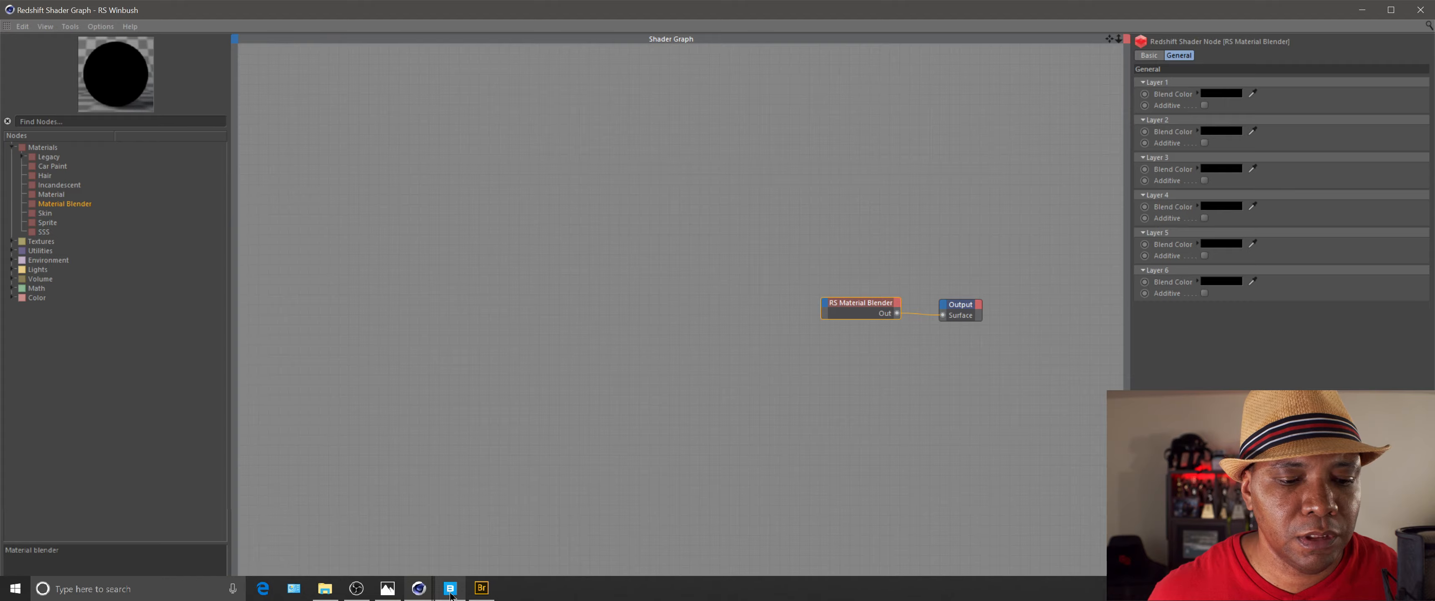
# Step: Switch to Quixel Bridge and export the Hawaiian Lava Stone Ripple 2x2 M surface to Cinema 4D as 4K PNG textures
pyautogui.click(452, 592)
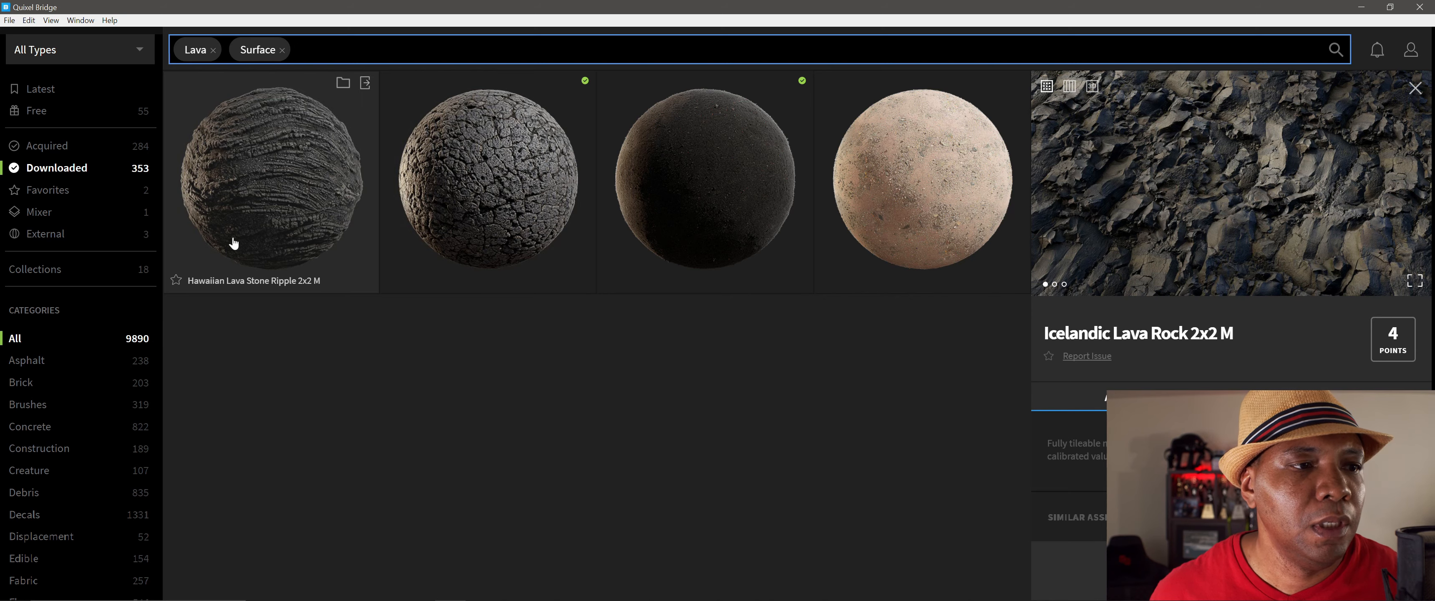
pyautogui.click(432, 206)
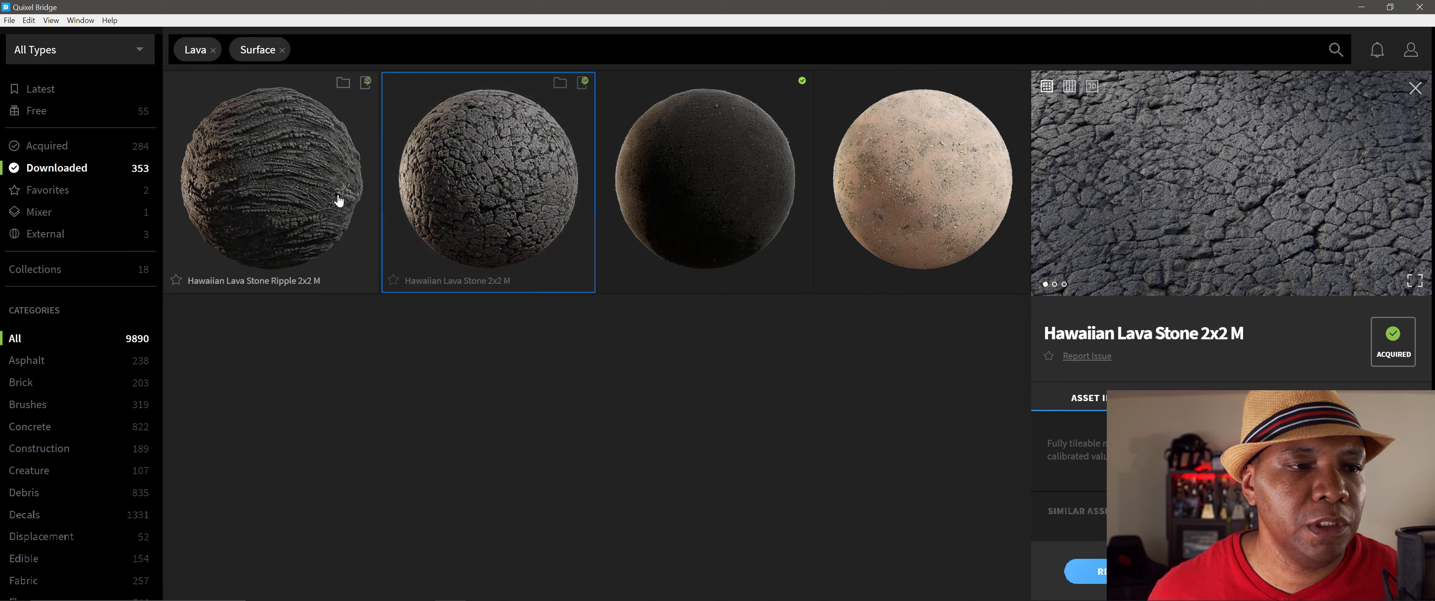
pyautogui.click(310, 196)
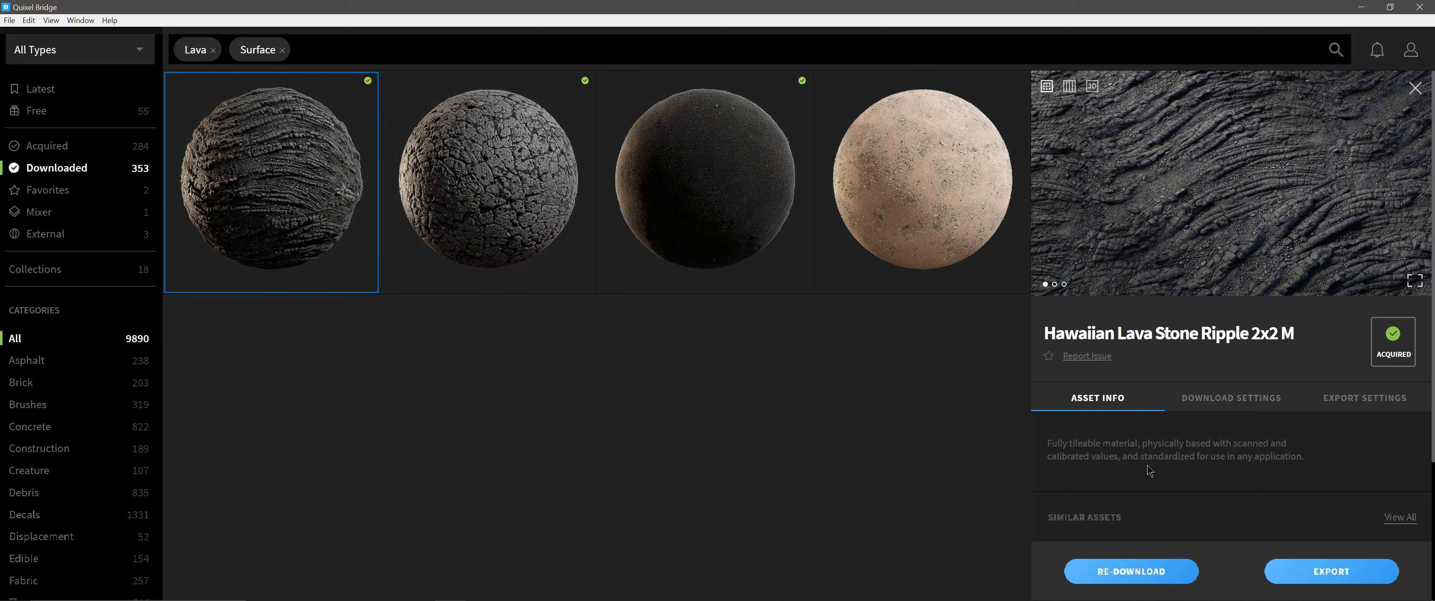
pyautogui.scroll(-3, 1147, 465)
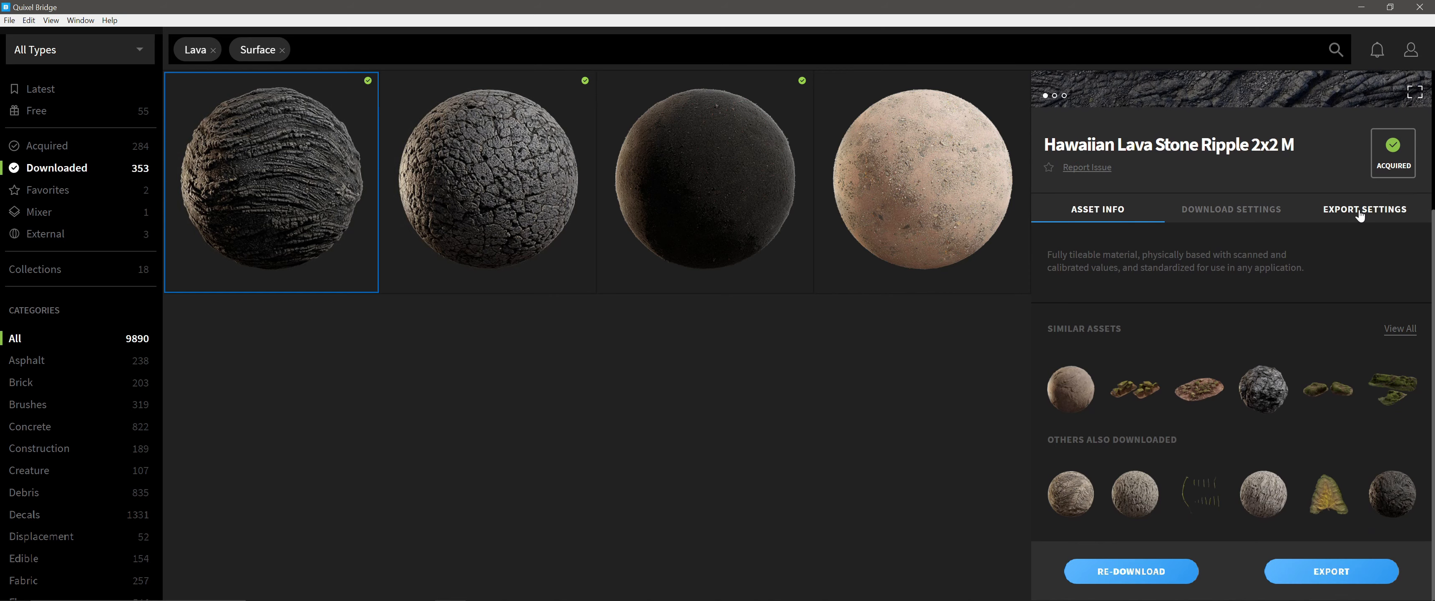
pyautogui.click(1359, 211)
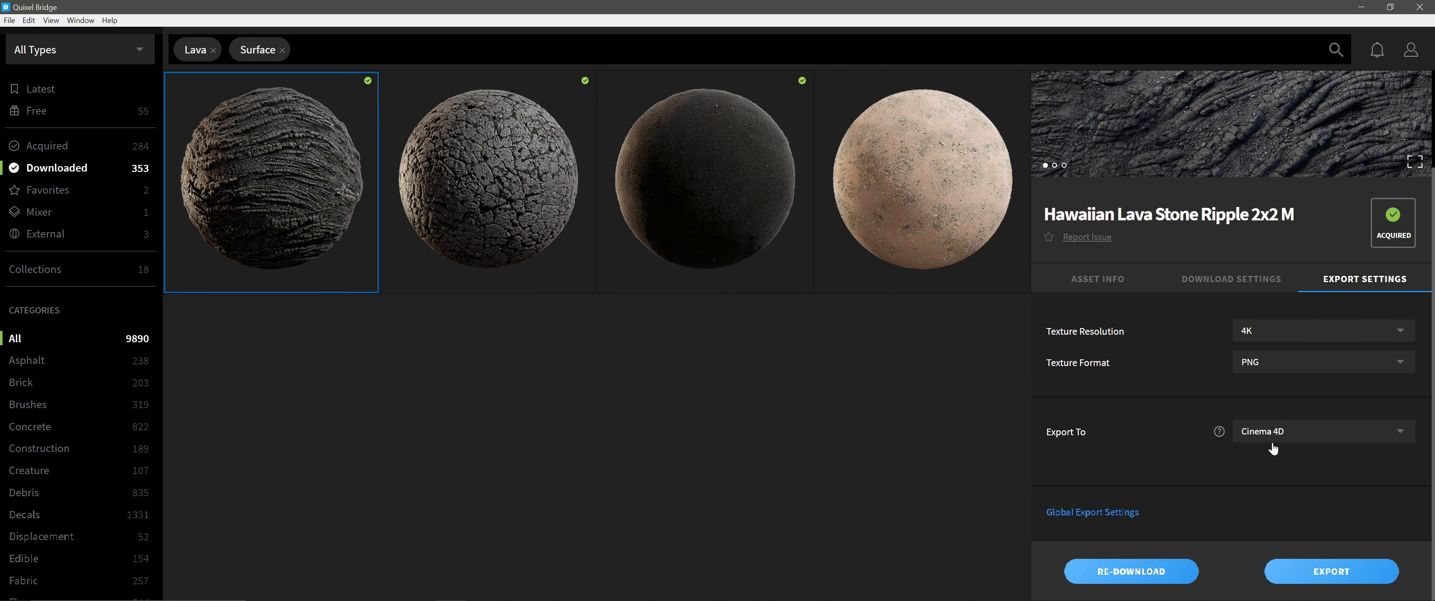
pyautogui.click(1321, 571)
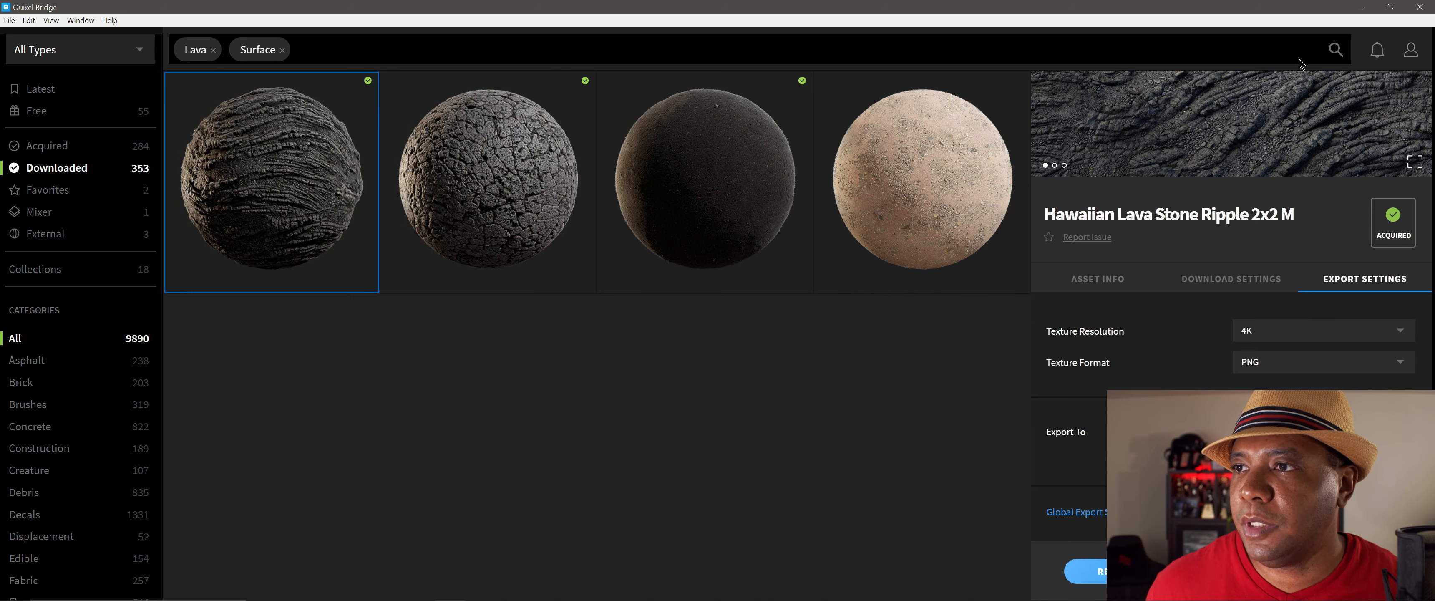
pyautogui.click(1362, 9)
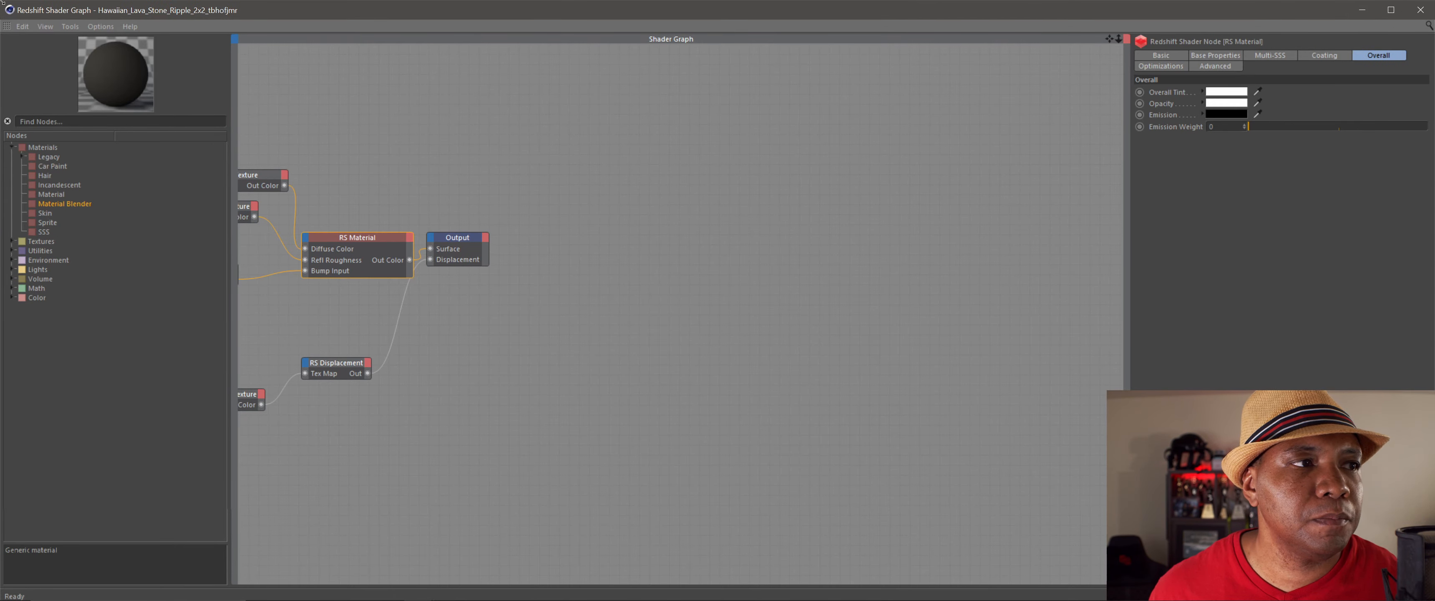
# Step: Remove the Hawaiian lava stone ripple texture tag from the Winbush object and assign the RS Winbush material to it instead
pyautogui.moveTo(2, 2); pyautogui.dragTo(841, 274)
pyautogui.click(88, 555)
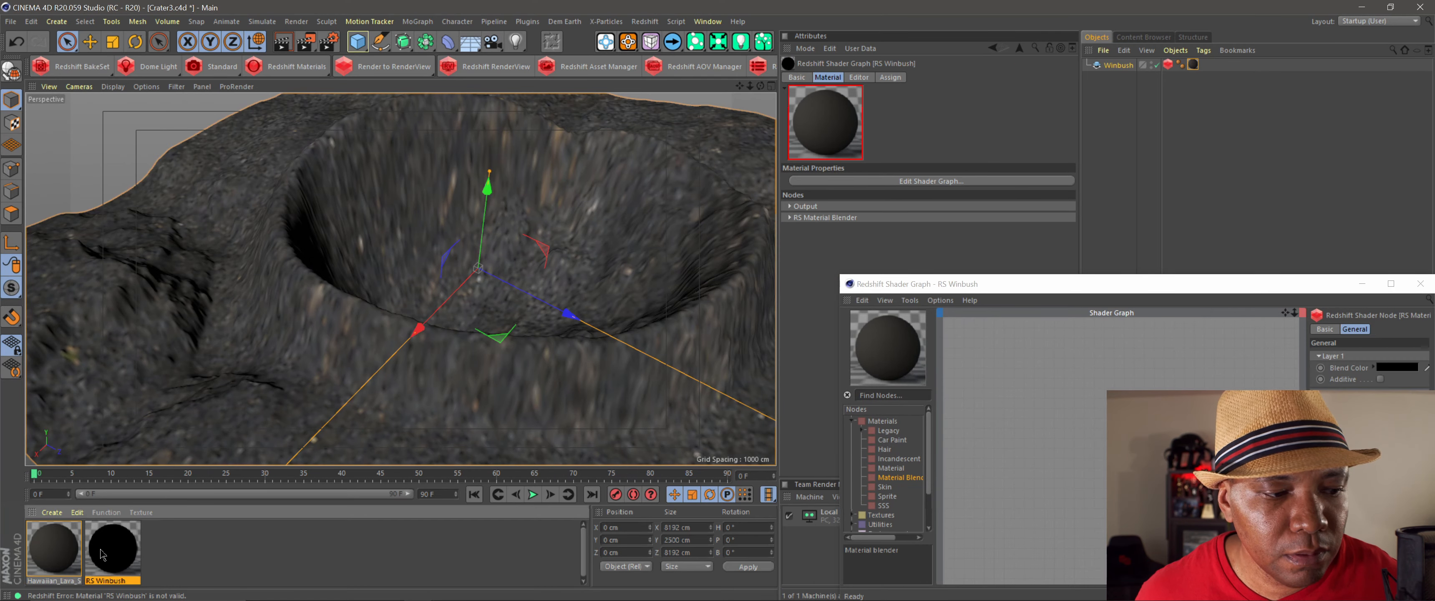
pyautogui.click(1193, 64)
pyautogui.moveTo(1128, 287); pyautogui.dragTo(519, 197)
pyautogui.click(1112, 66)
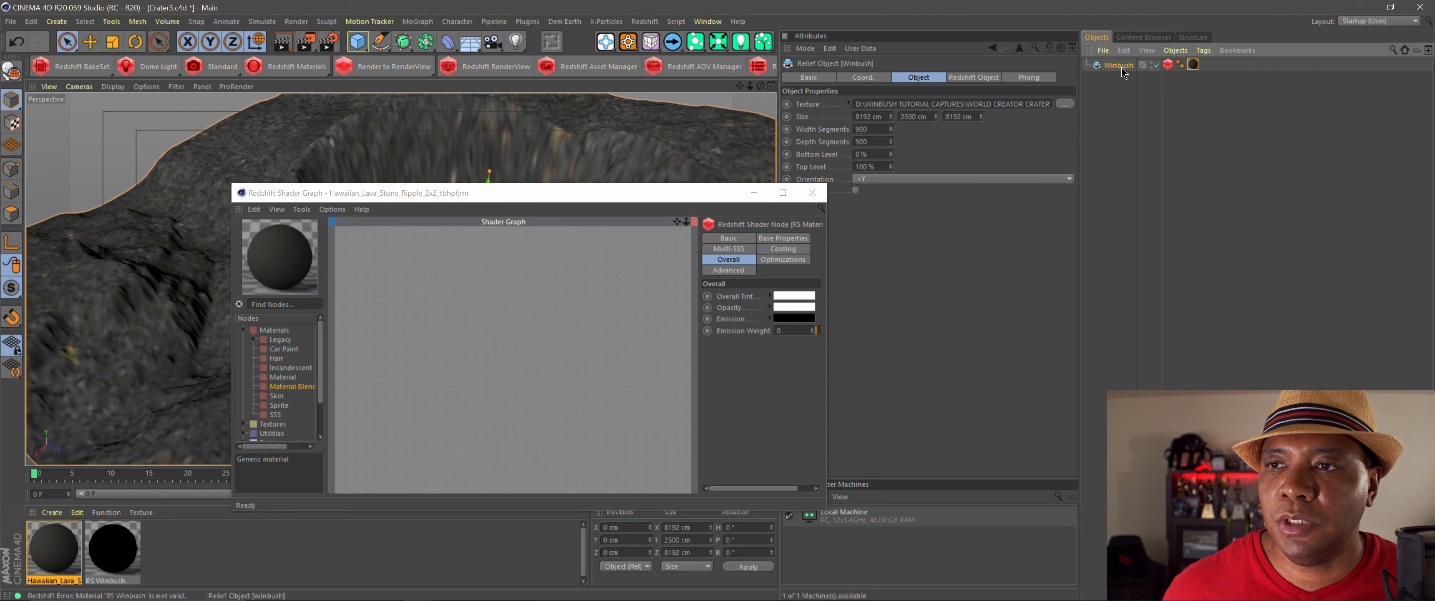
pyautogui.click(1144, 65)
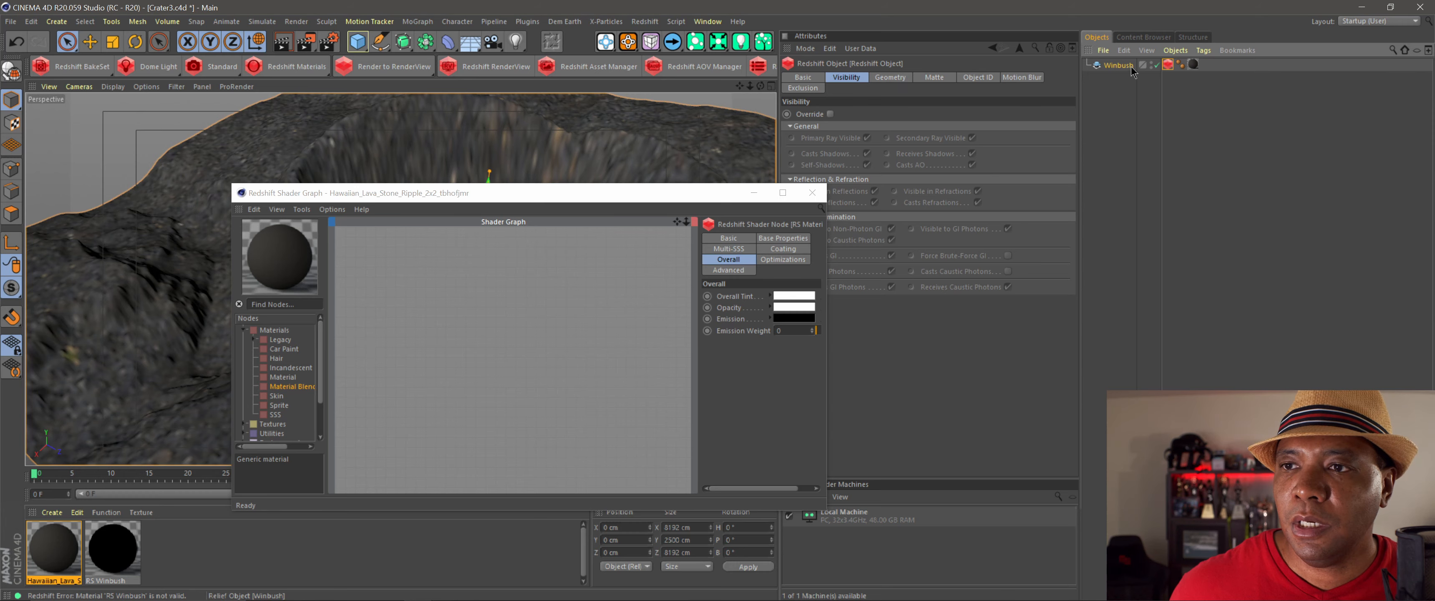
pyautogui.click(1190, 68)
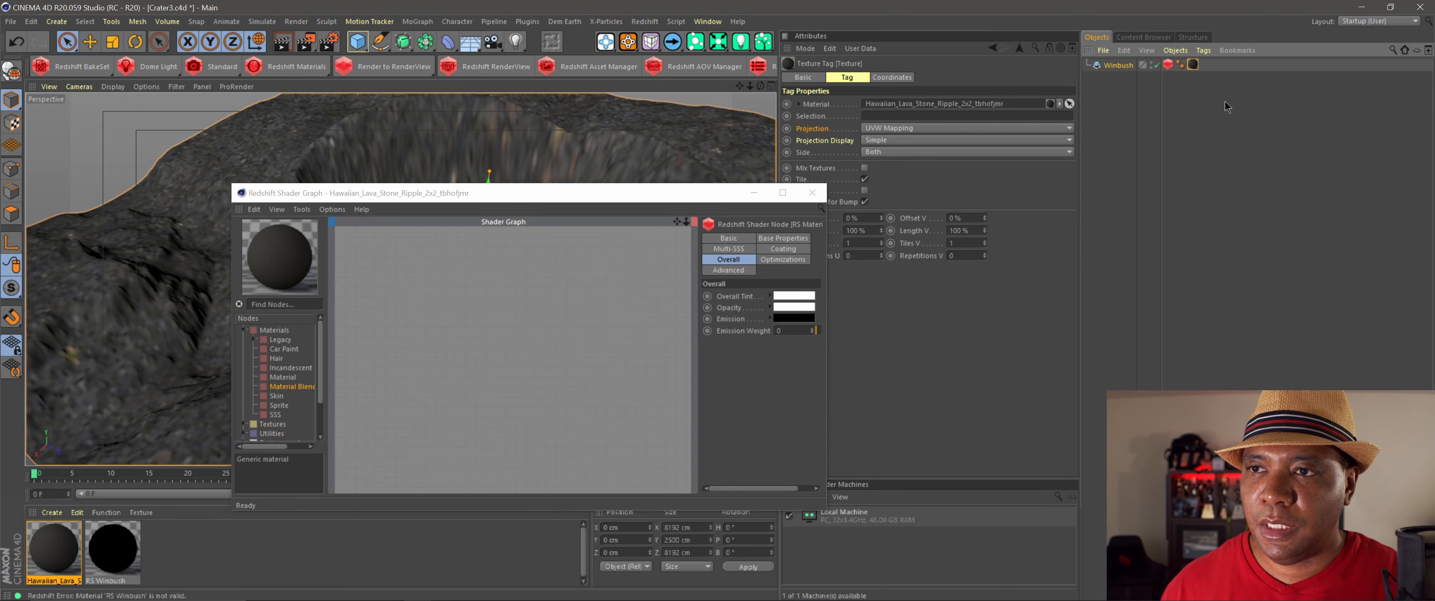
pyautogui.press('Delete')
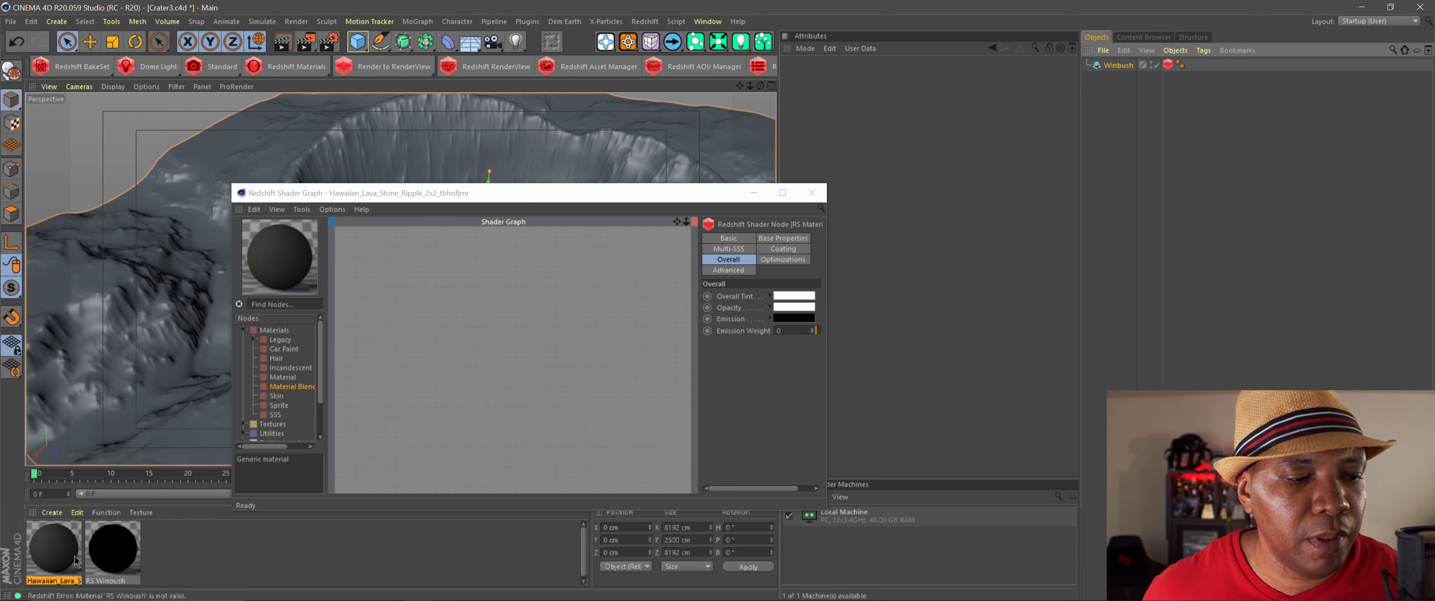
pyautogui.click(107, 564)
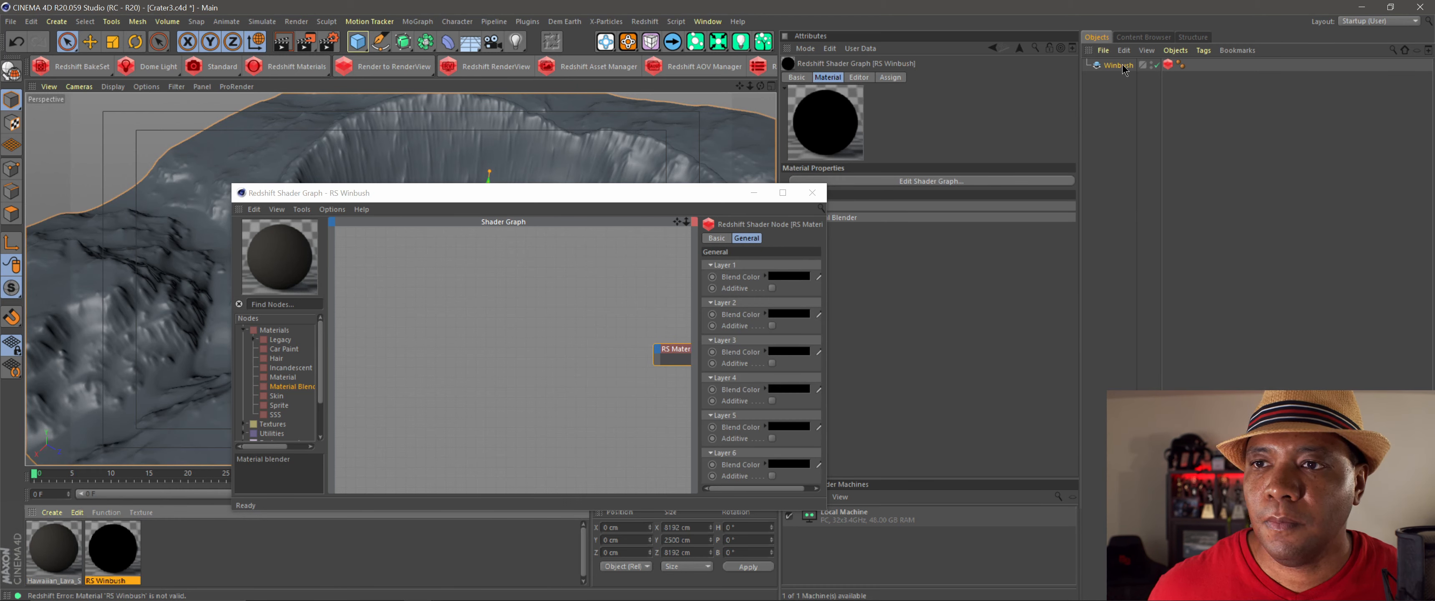
pyautogui.moveTo(128, 551); pyautogui.dragTo(1124, 68)
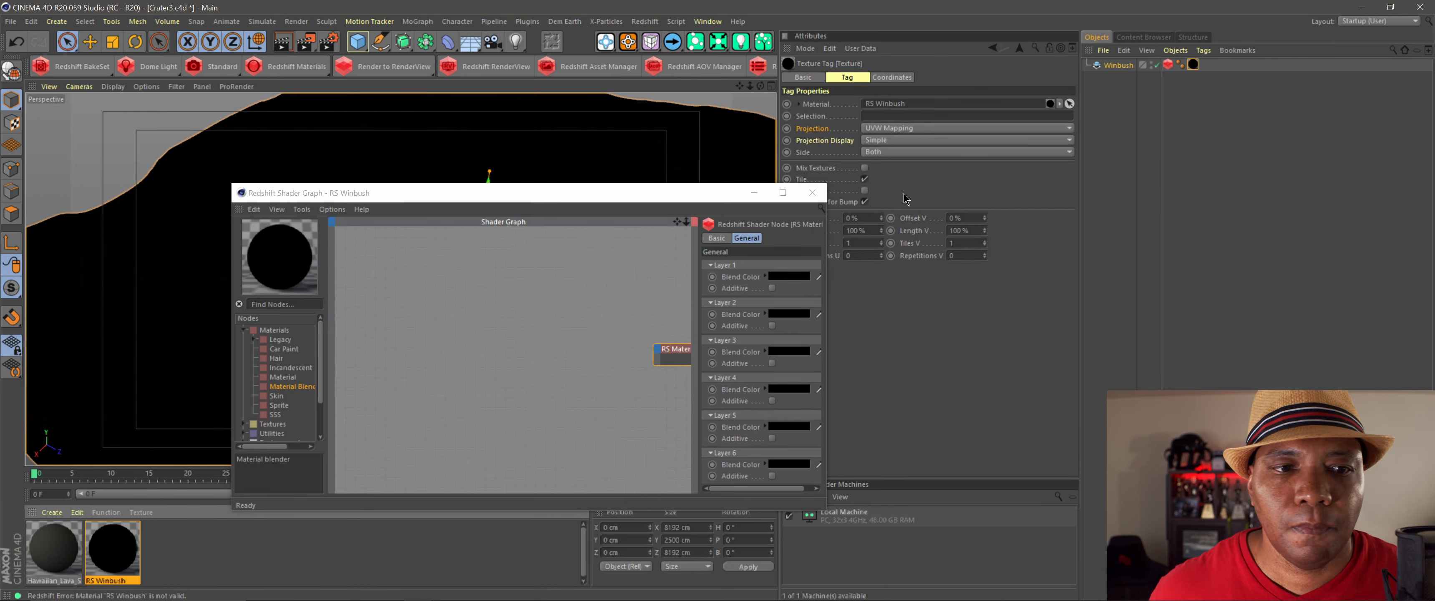
# Step: Enlarge the shader graph window and copy all nodes except Output from the Hawaiian lava stone ripple material's graph
pyautogui.moveTo(601, 194); pyautogui.dragTo(569, 75)
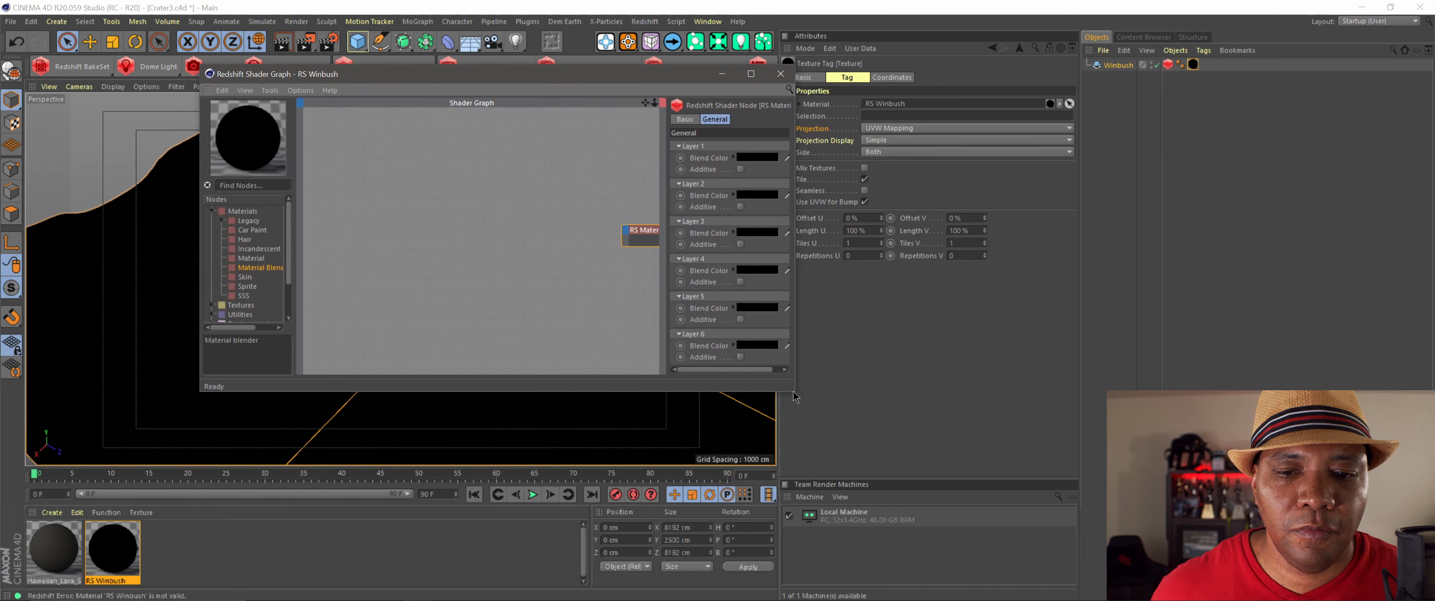
pyautogui.click(798, 394)
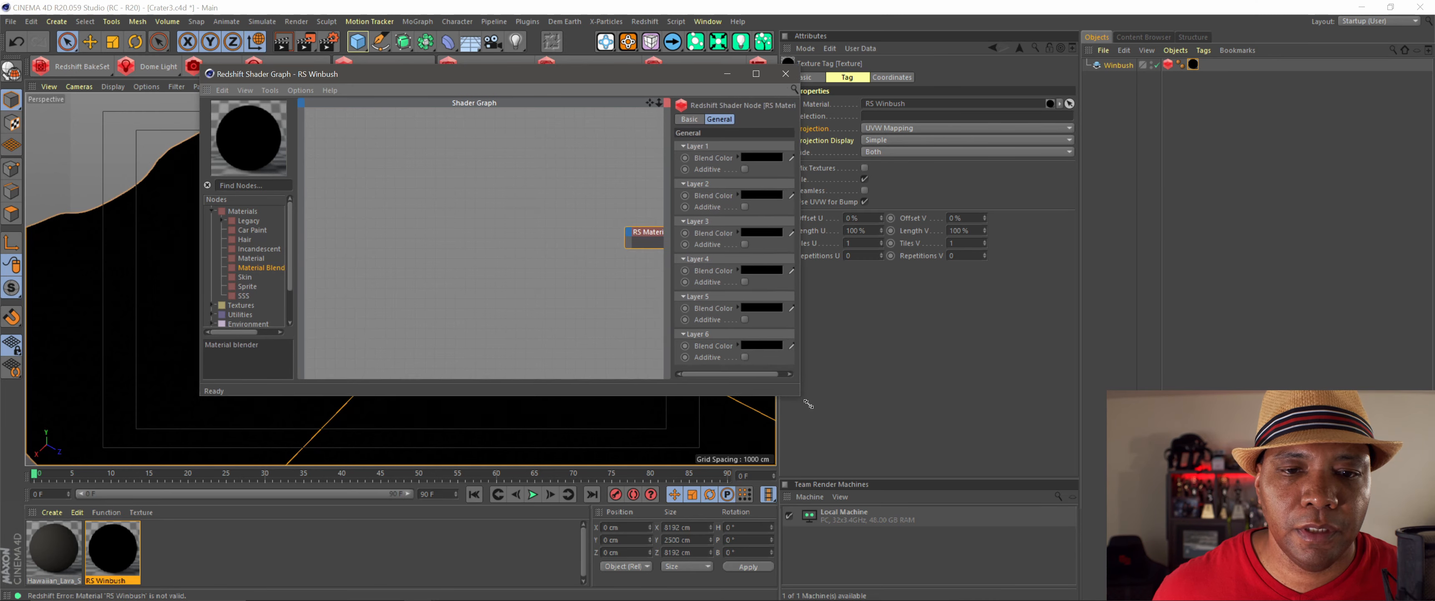
pyautogui.moveTo(794, 390); pyautogui.dragTo(1096, 523)
pyautogui.moveTo(826, 396); pyautogui.dragTo(700, 359, button='middle')
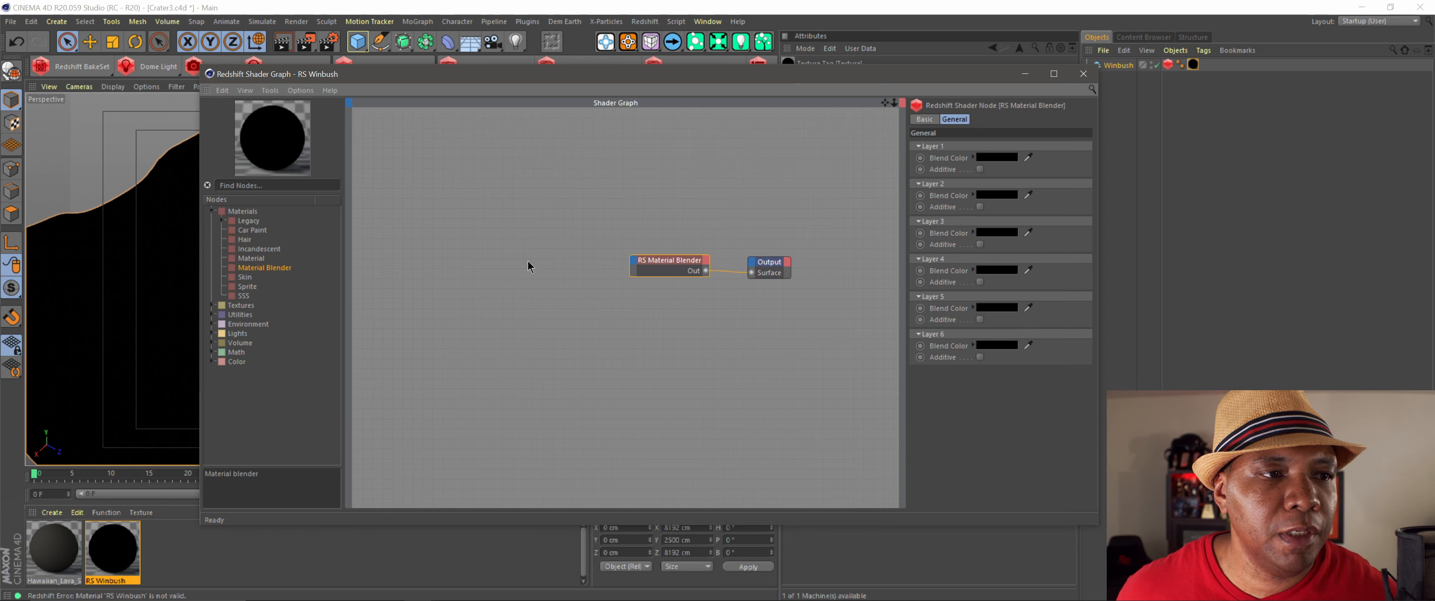
pyautogui.doubleClick(56, 551)
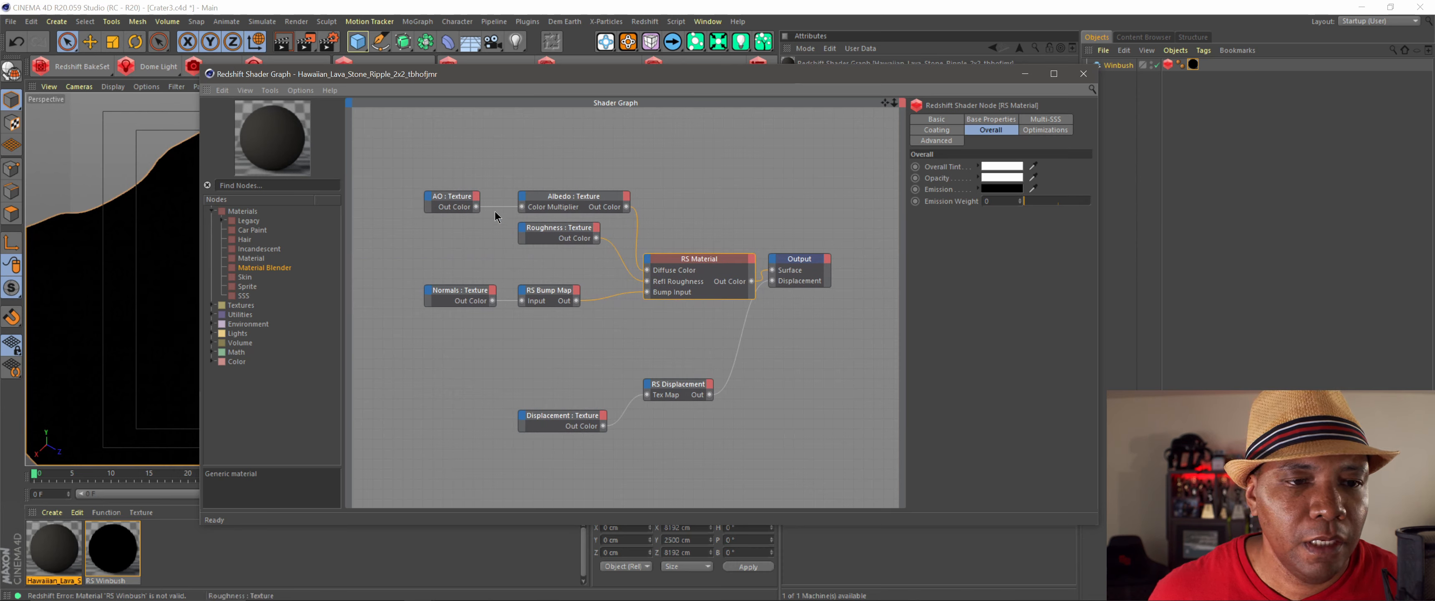
pyautogui.moveTo(386, 154); pyautogui.dragTo(716, 463)
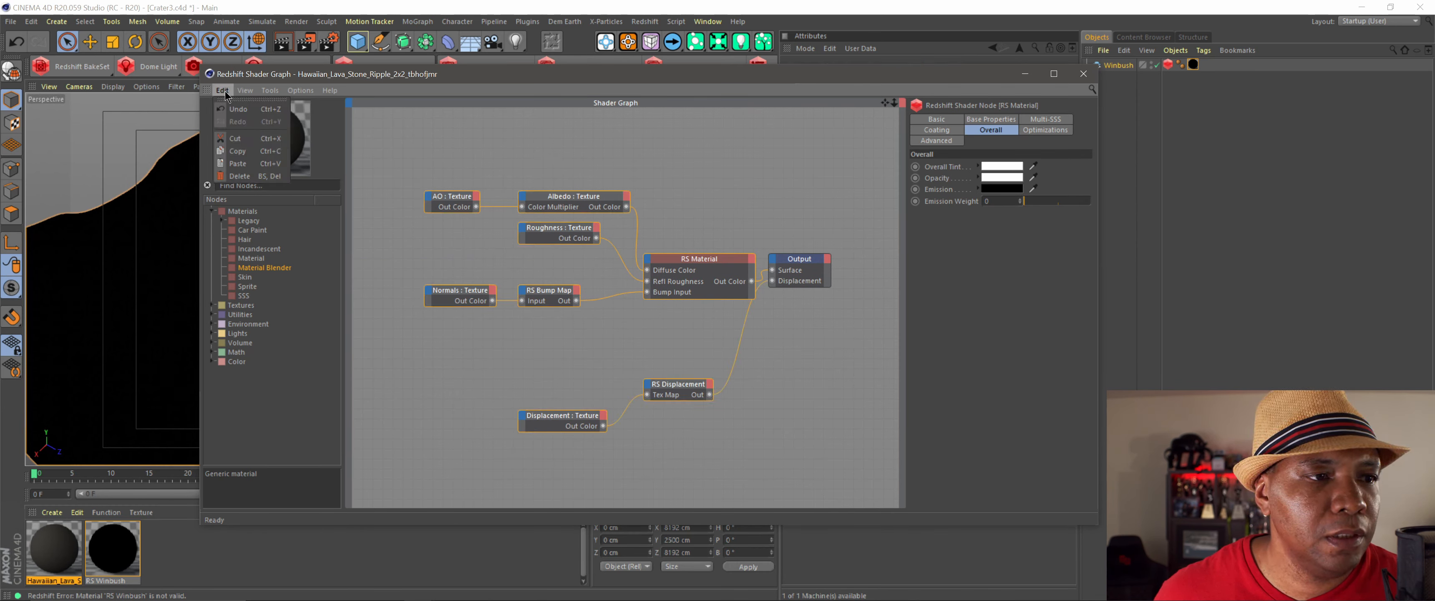
pyautogui.click(243, 156)
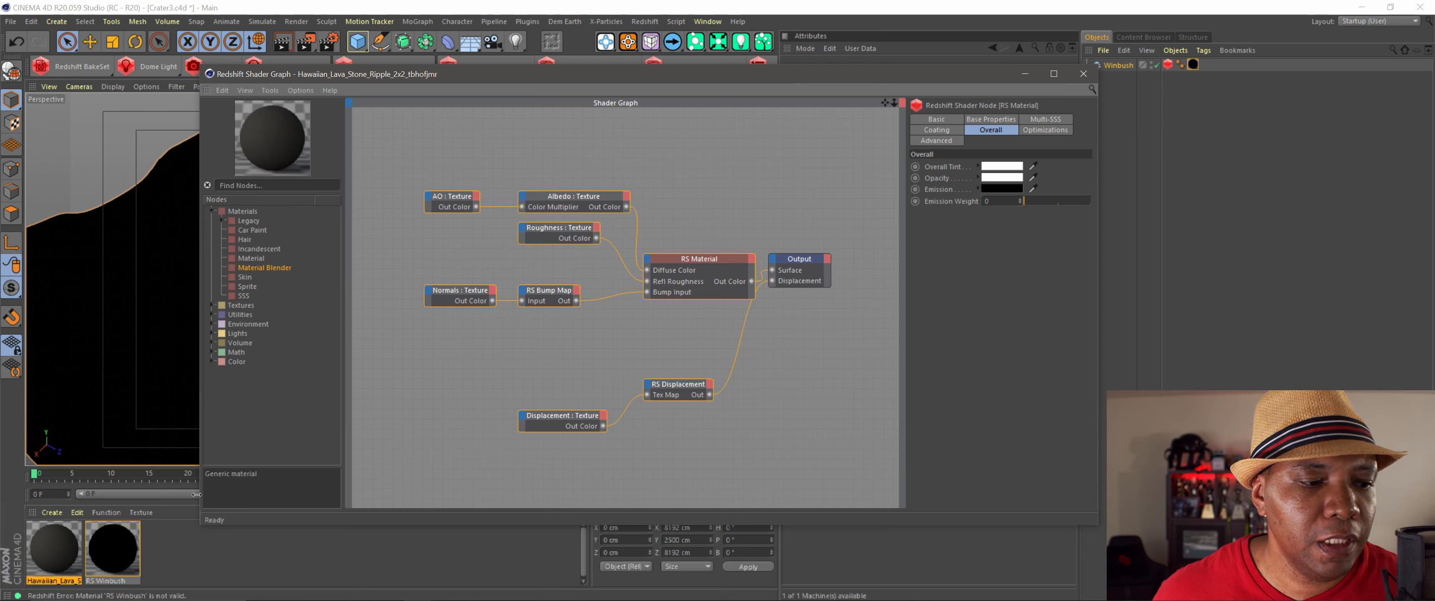
# Step: Paste the copied lava stone nodes into the RS Winbush graph and arrange them before the RS Material Blender and Output nodes
pyautogui.click(134, 559)
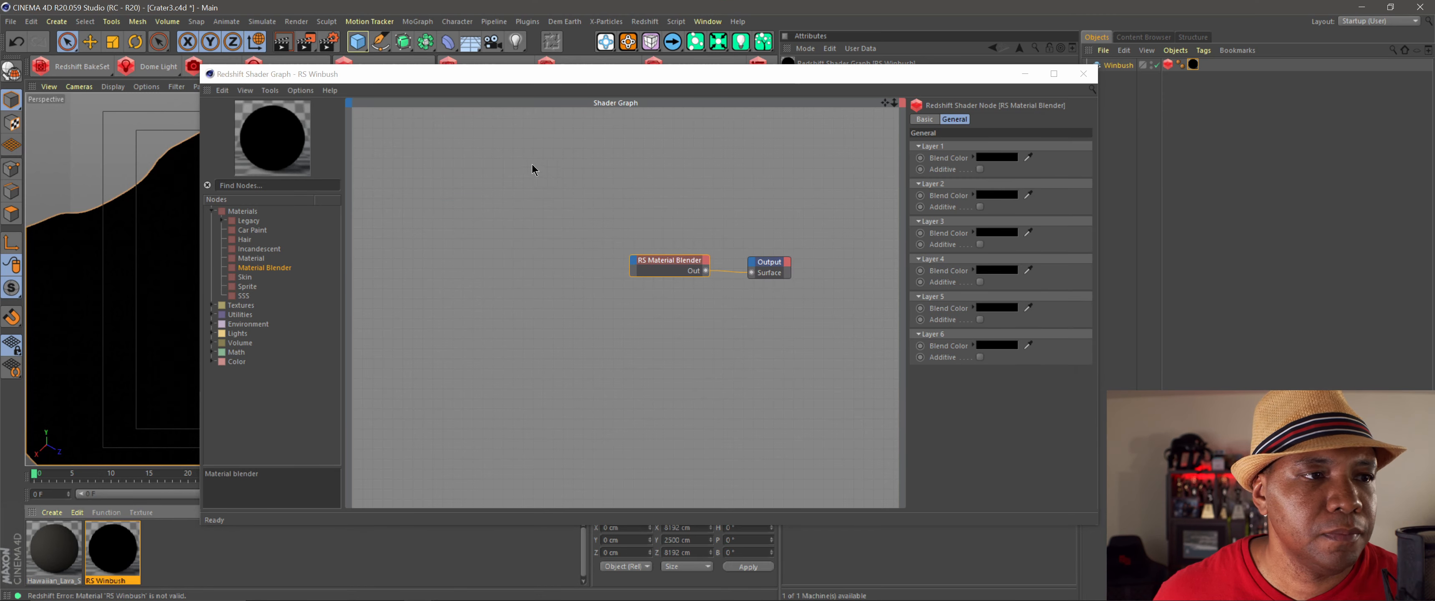
pyautogui.click(222, 91)
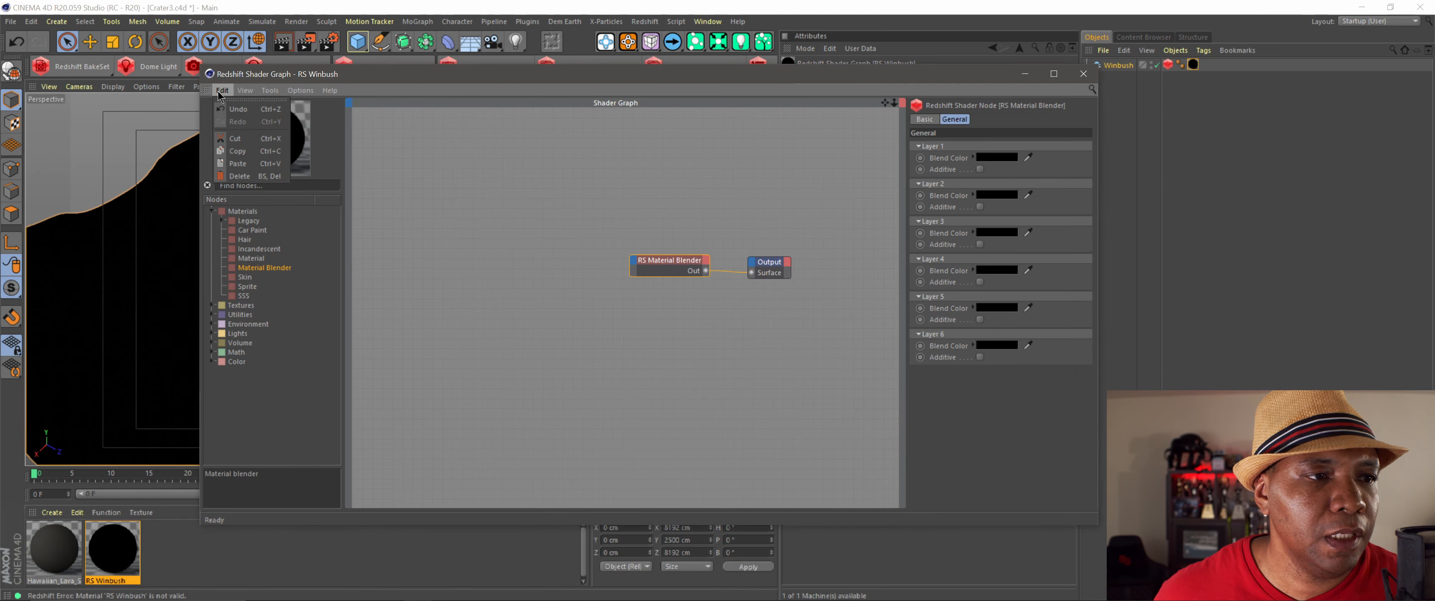
pyautogui.click(238, 164)
pyautogui.moveTo(674, 265); pyautogui.dragTo(553, 256)
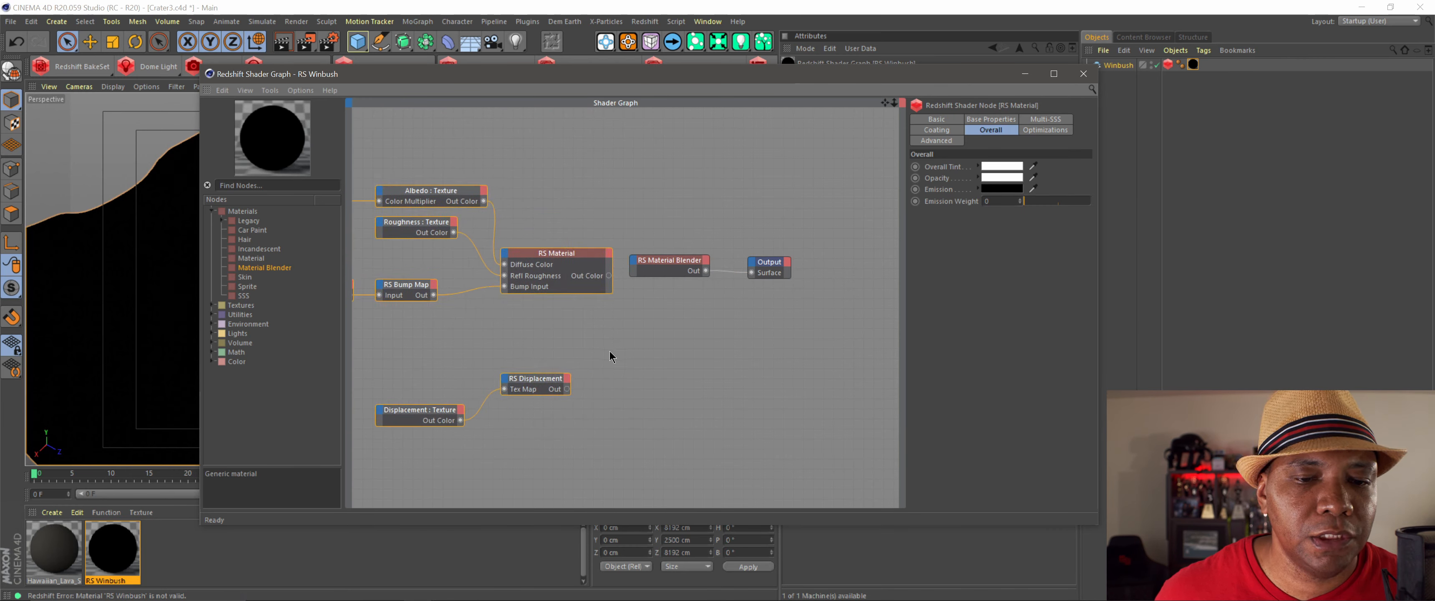
pyautogui.moveTo(610, 352); pyautogui.dragTo(700, 369, button='middle')
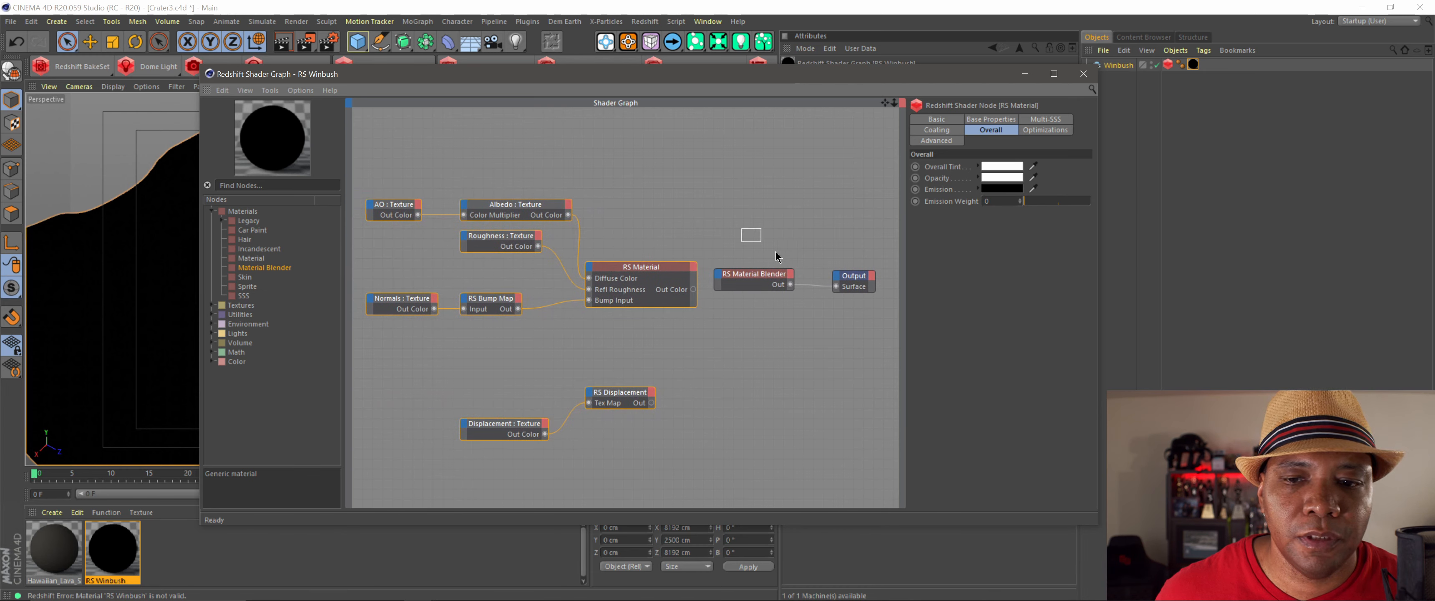
pyautogui.moveTo(778, 256); pyautogui.dragTo(797, 289)
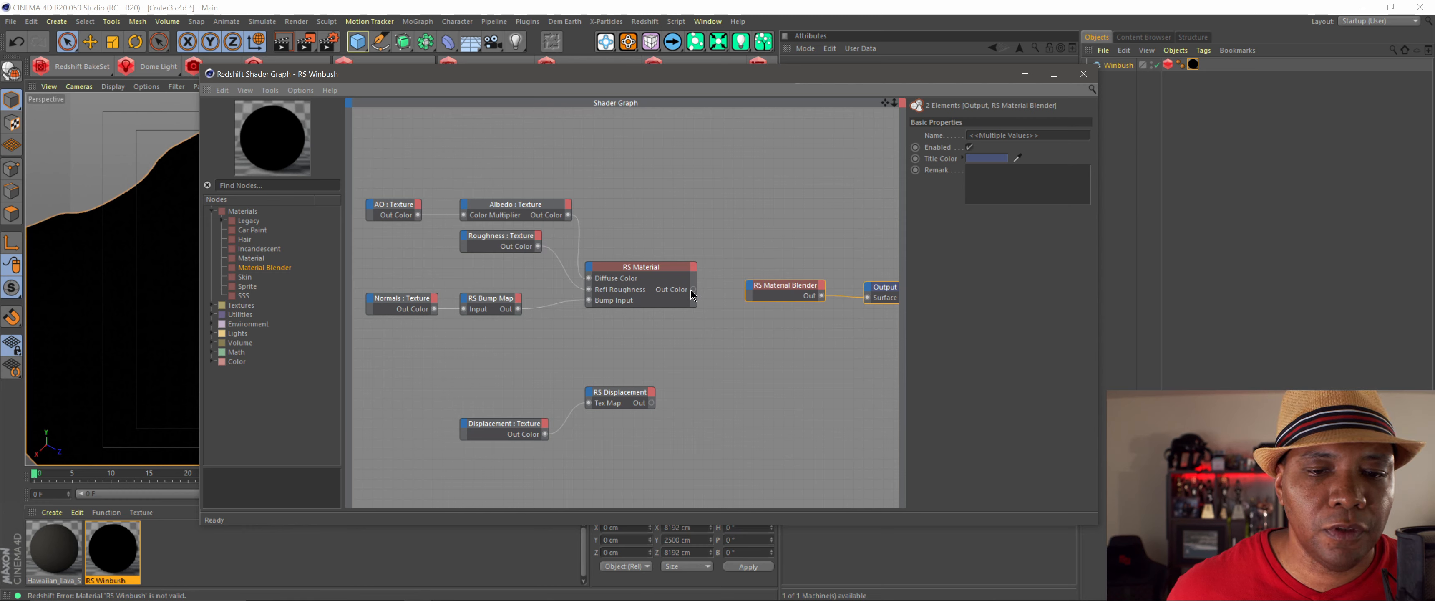
# Step: Connect the RS Material's Out Color to the Base Color input of the RS Material Blender
pyautogui.moveTo(694, 290); pyautogui.dragTo(750, 290)
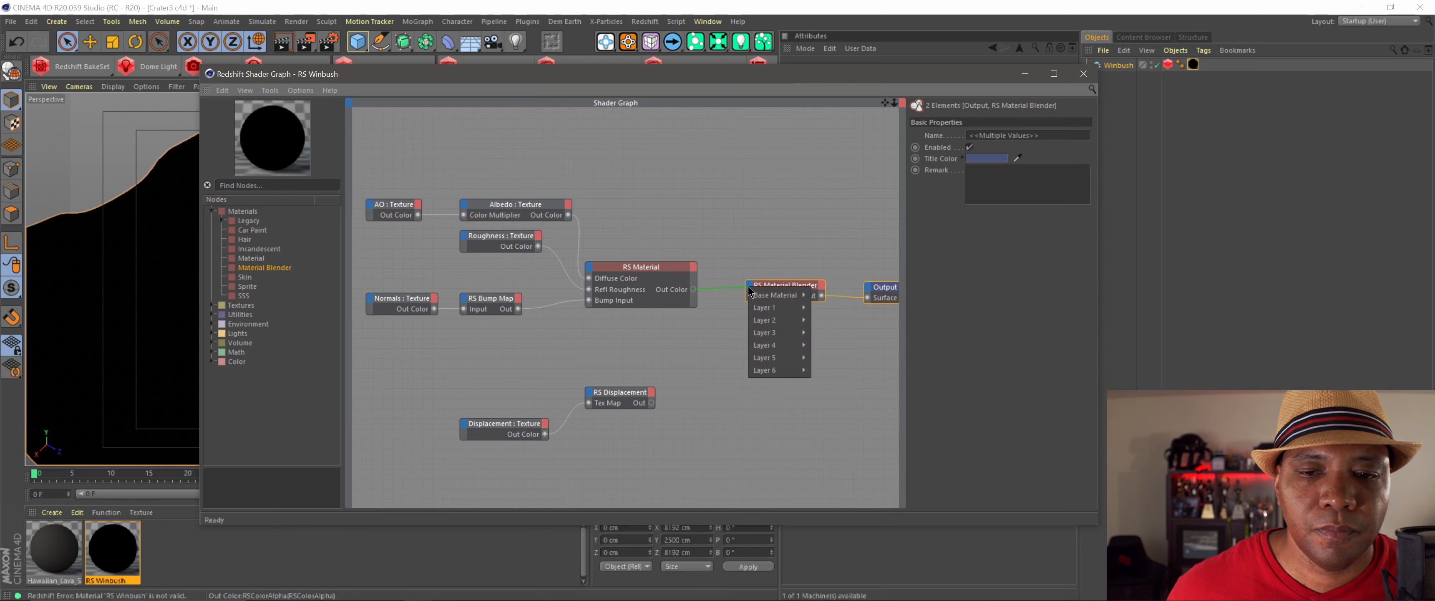
pyautogui.moveTo(780, 295)
pyautogui.click(827, 299)
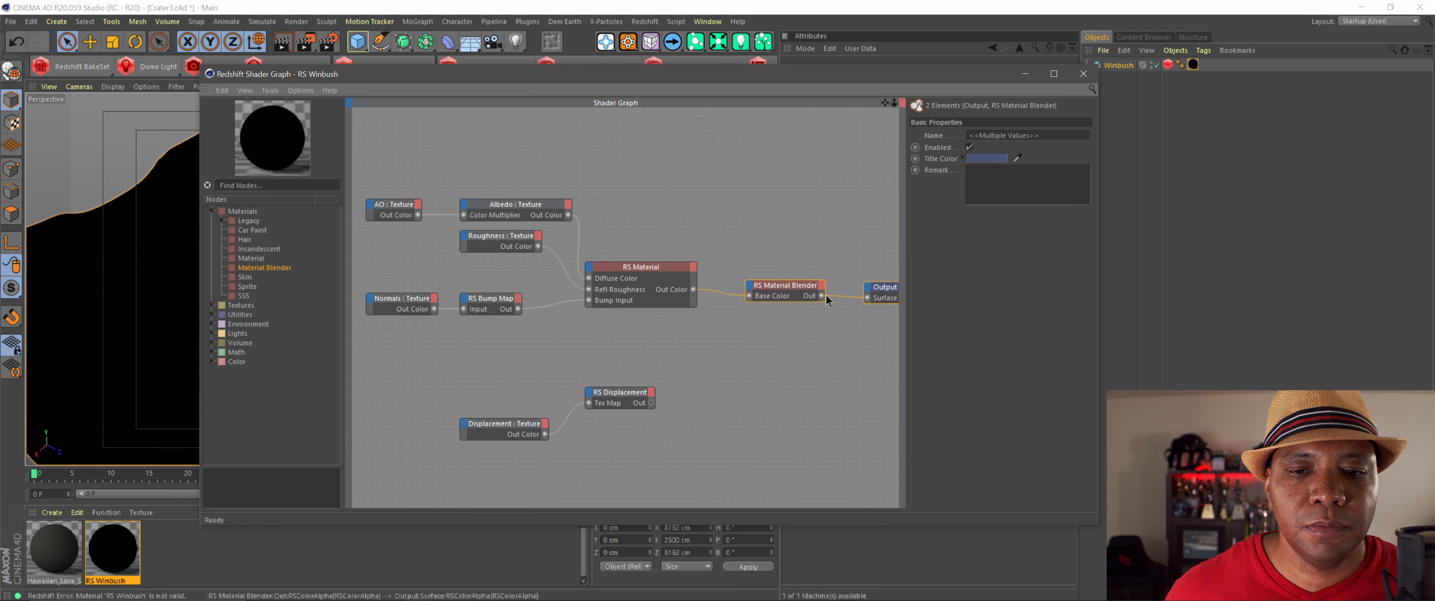
# Step: Move the Displacement texture and RS Displacement nodes to just below the RS Material and RS Material Blender nodes
pyautogui.moveTo(663, 396); pyautogui.dragTo(651, 428, button='middle')
pyautogui.moveTo(427, 396); pyautogui.dragTo(589, 443)
pyautogui.moveTo(551, 396); pyautogui.dragTo(723, 346)
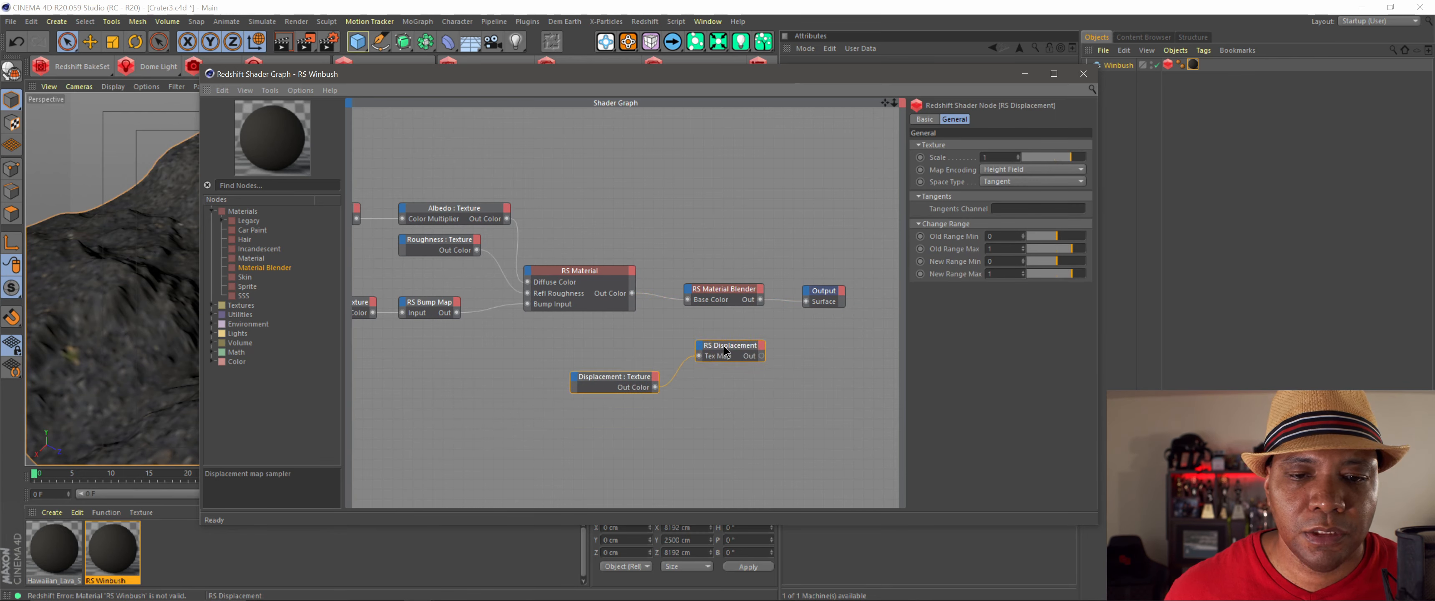
pyautogui.moveTo(591, 343); pyautogui.dragTo(636, 403)
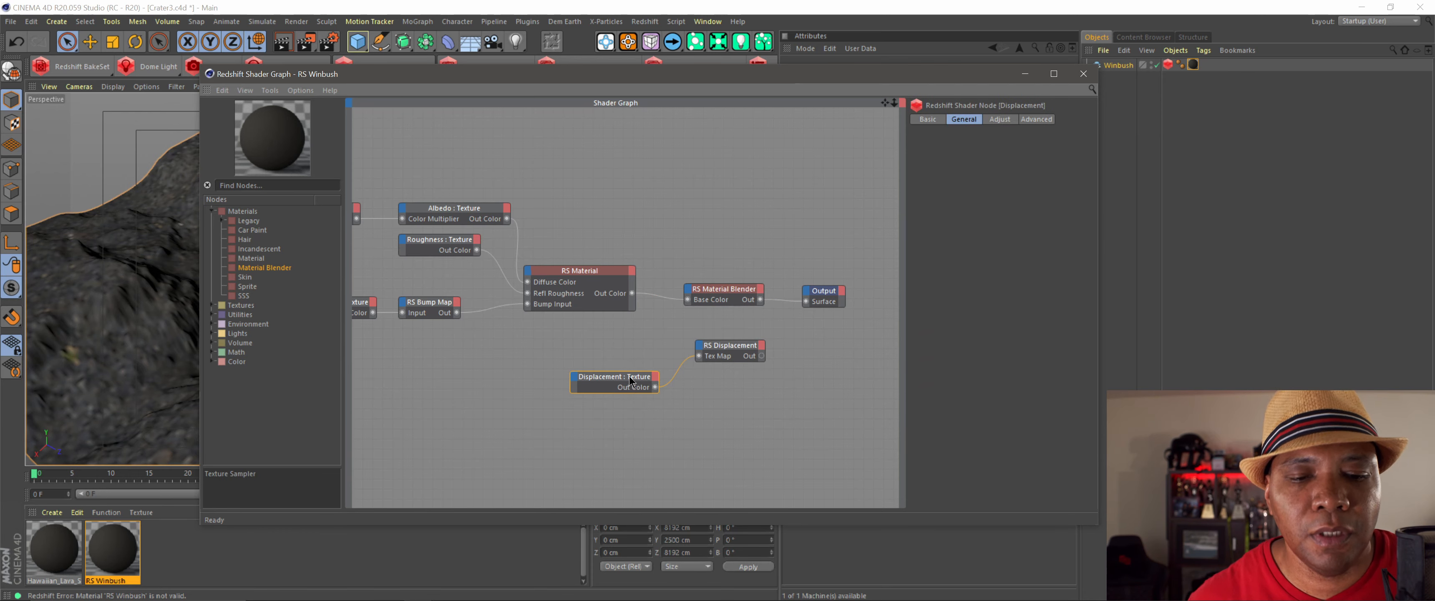
pyautogui.moveTo(630, 378); pyautogui.dragTo(609, 355)
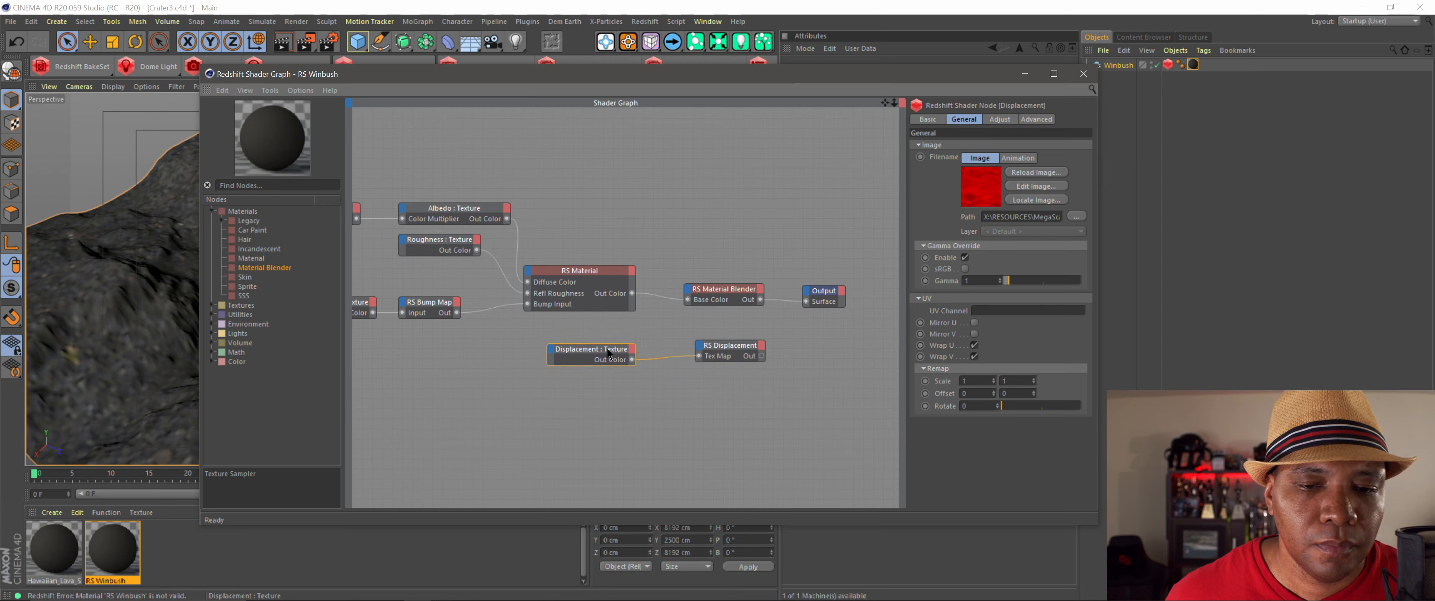
# Step: Connect the RS Displacement node's Out to the Output node's Displacement input and shift the Output node away from its neighbours
pyautogui.moveTo(762, 355)
pyautogui.mouseDown()
pyautogui.moveTo(785, 324)
pyautogui.moveTo(742, 350)
pyautogui.mouseUp()
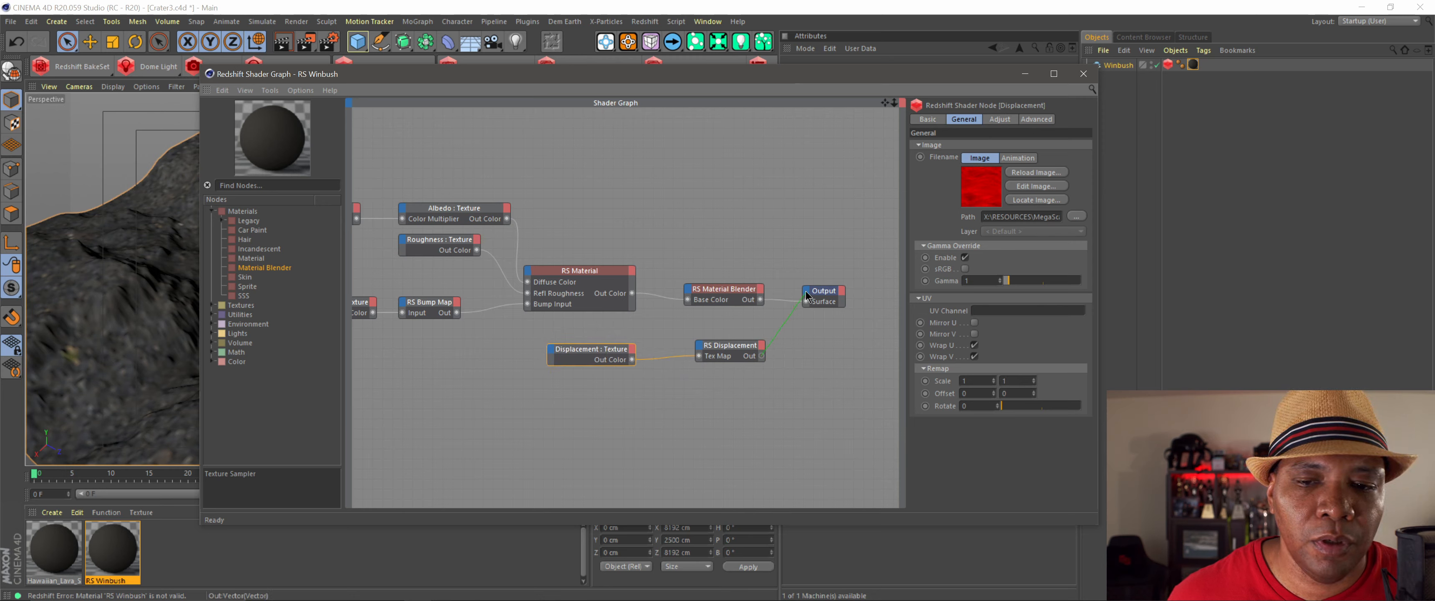
pyautogui.moveTo(806, 295); pyautogui.dragTo(809, 298)
pyautogui.click(830, 299)
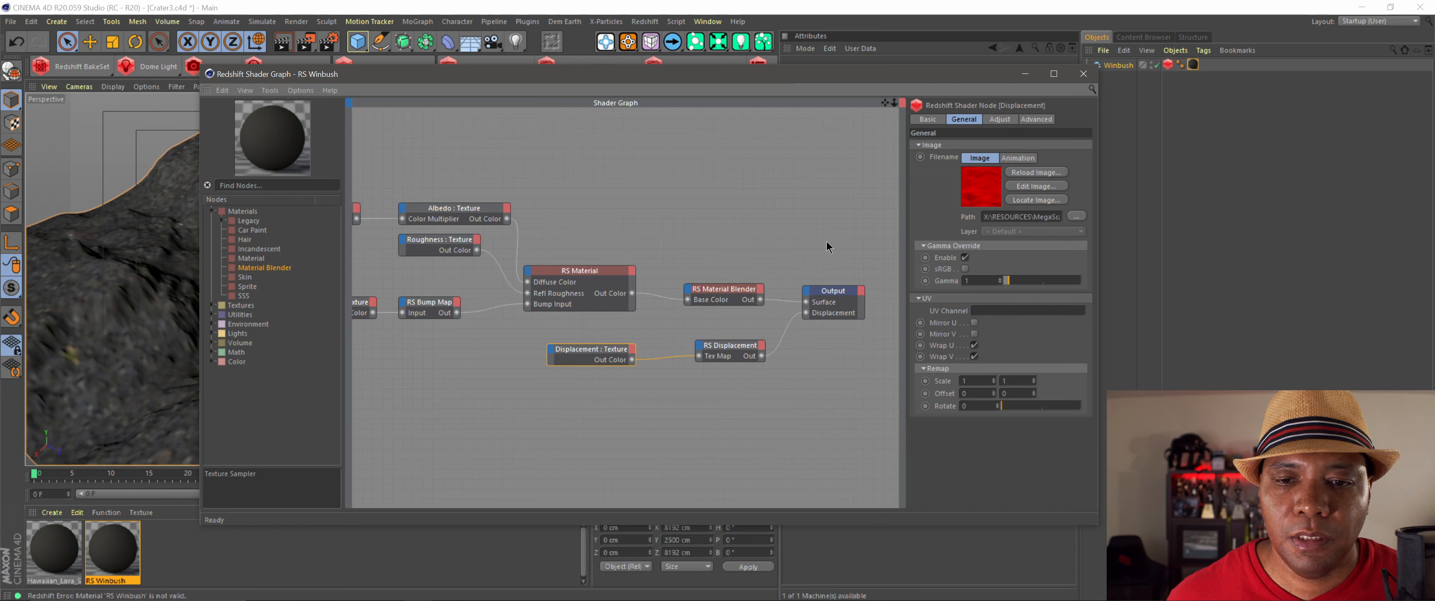
pyautogui.moveTo(857, 338); pyautogui.dragTo(859, 339)
pyautogui.moveTo(826, 289); pyautogui.dragTo(853, 303)
pyautogui.scroll(-2, 813, 324)
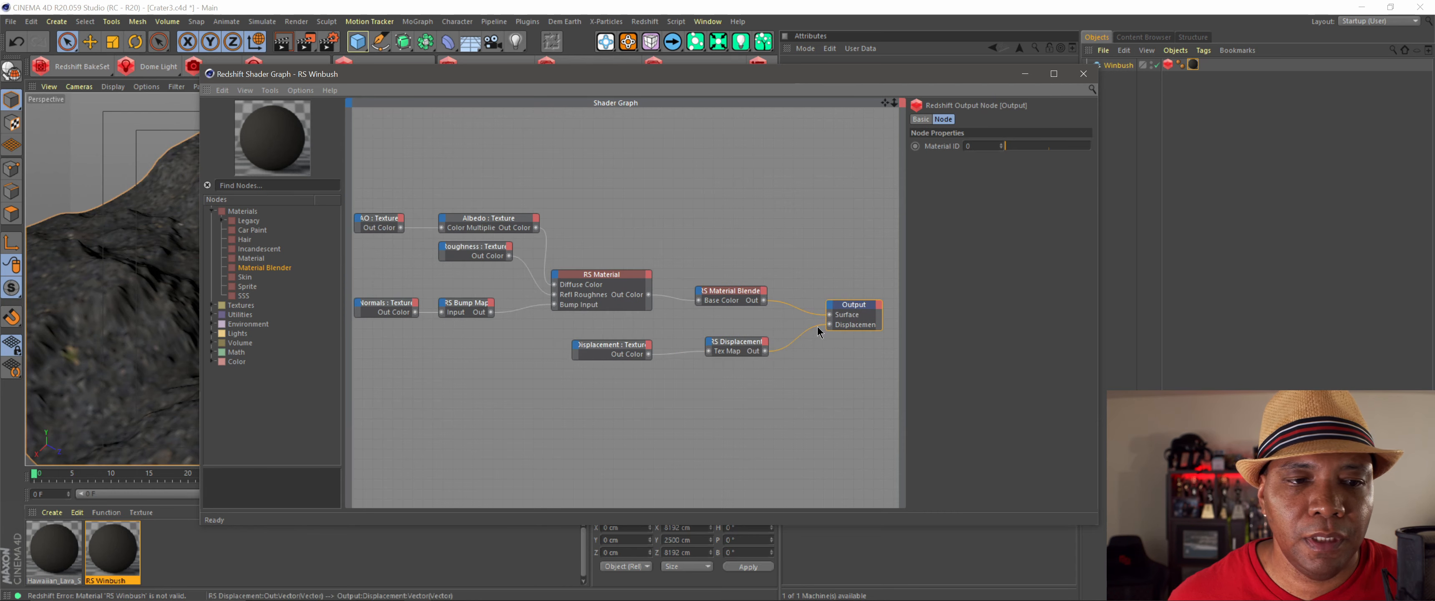
pyautogui.scroll(-1, 724, 321)
pyautogui.moveTo(545, 353); pyautogui.dragTo(575, 363, button='middle')
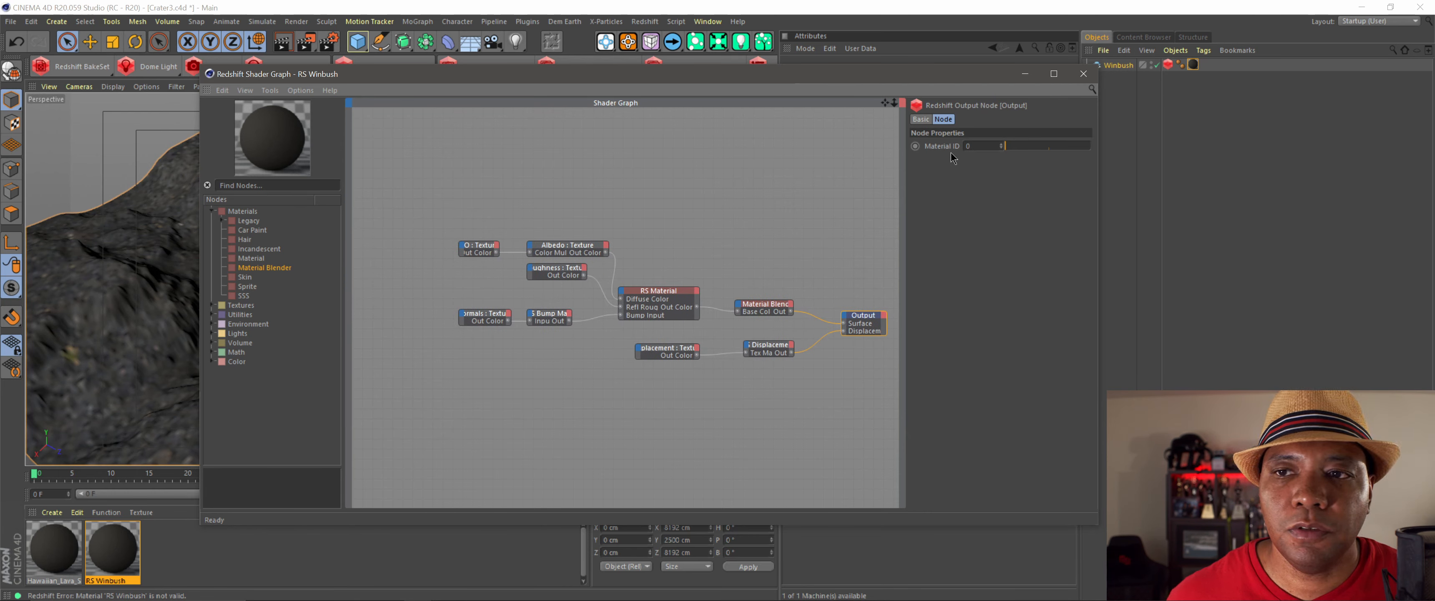
# Step: Render the crater in Redshift RenderView to check the material, and view the RS Winbush texture tag's properties
pyautogui.click(1024, 74)
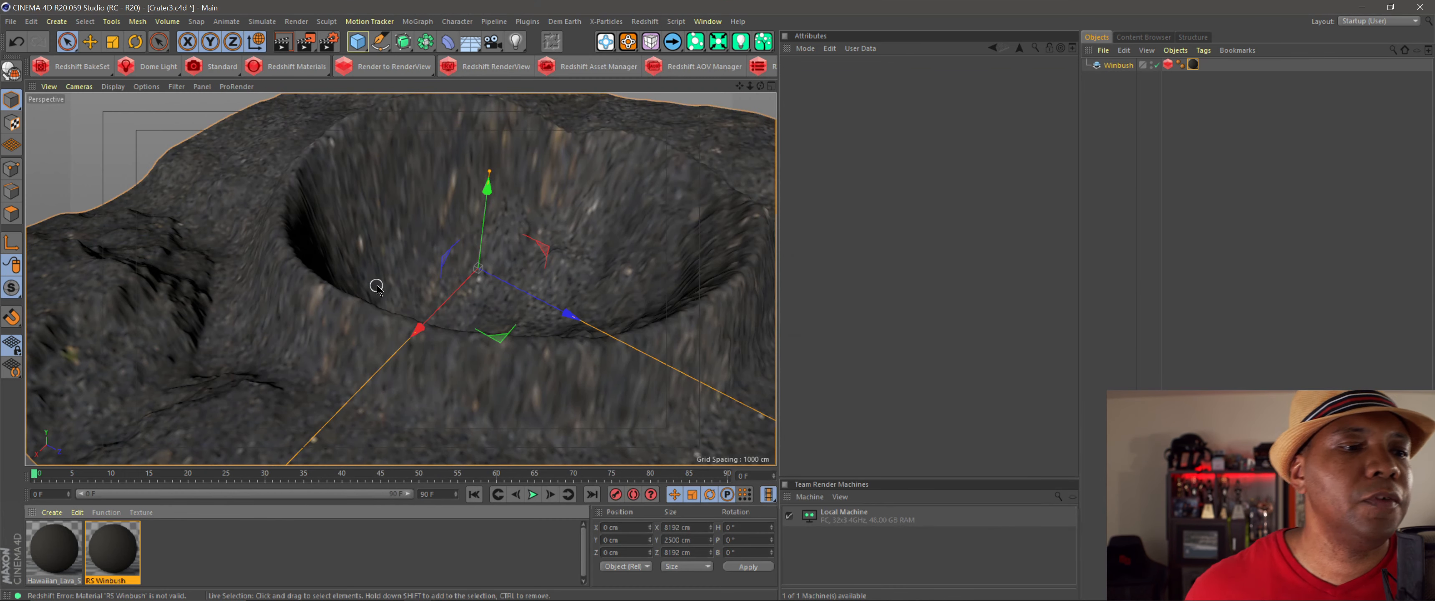
pyautogui.keyDown('alt'); pyautogui.moveTo(428, 299); pyautogui.dragTo(399, 293, button='middle'); pyautogui.keyUp('alt')
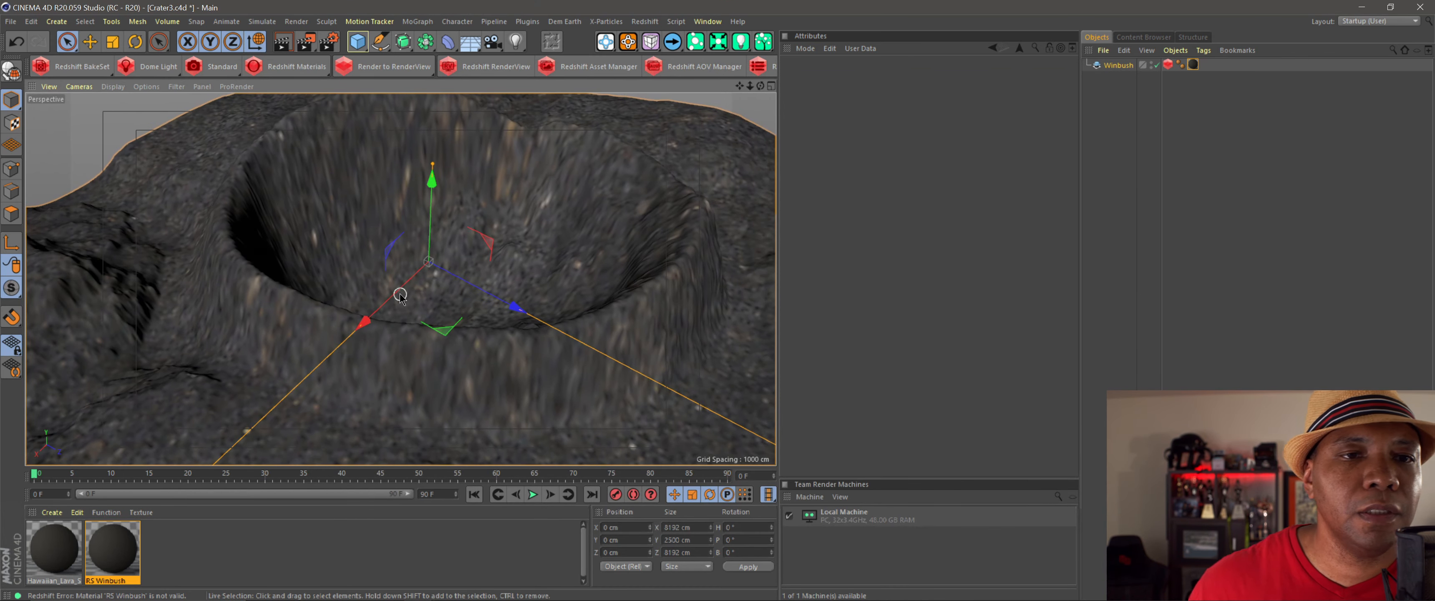
pyautogui.click(514, 69)
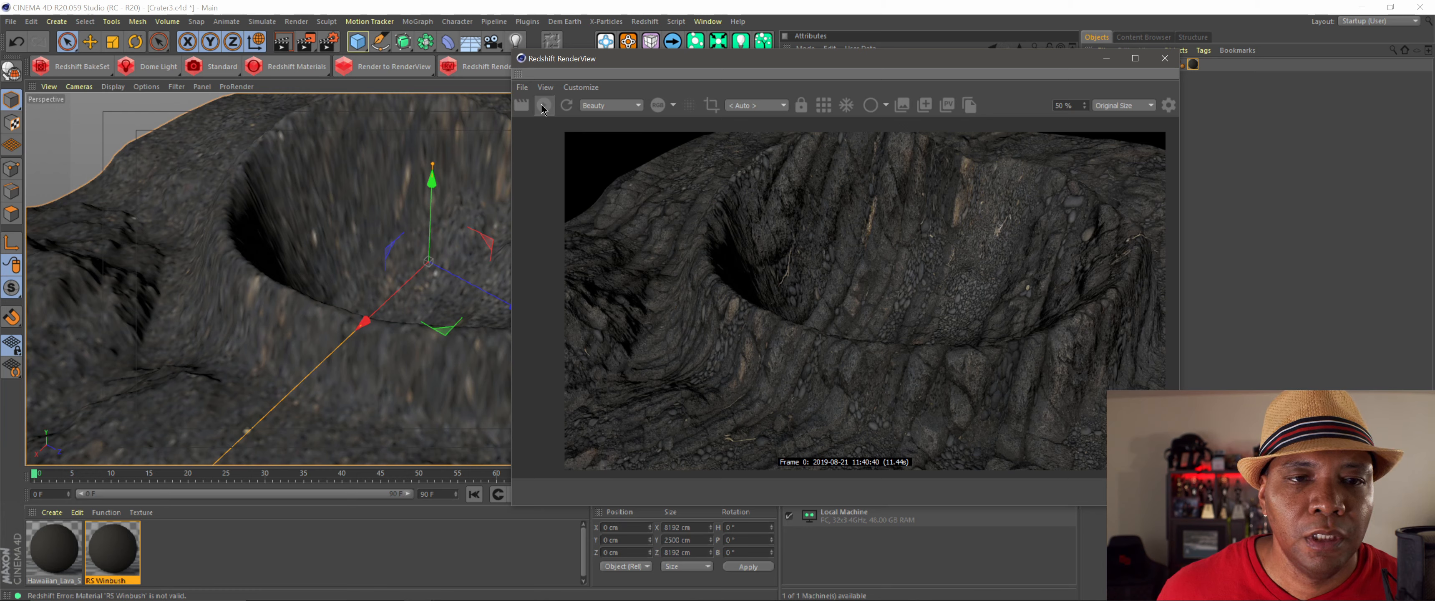
pyautogui.click(1163, 60)
pyautogui.click(1193, 65)
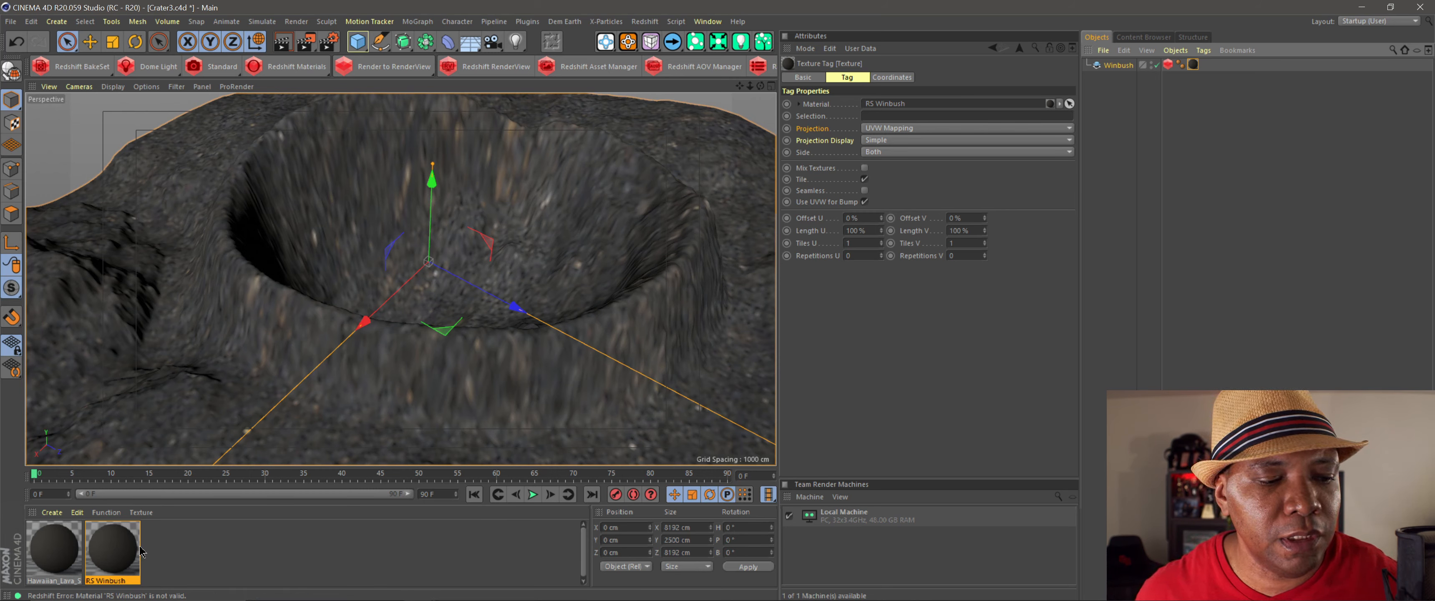
# Step: Reopen the RS Winbush shader graph and add a scalar Abs math node before the AO texture node
pyautogui.doubleClick(115, 553)
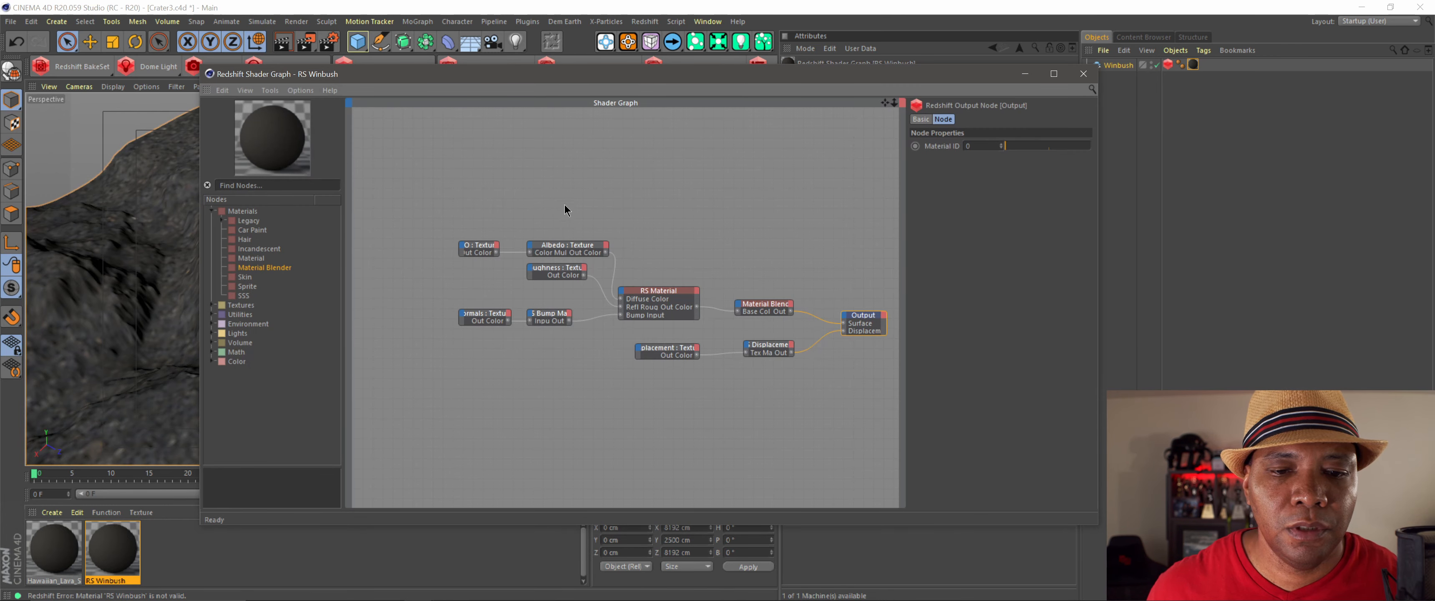
pyautogui.click(211, 352)
pyautogui.click(222, 362)
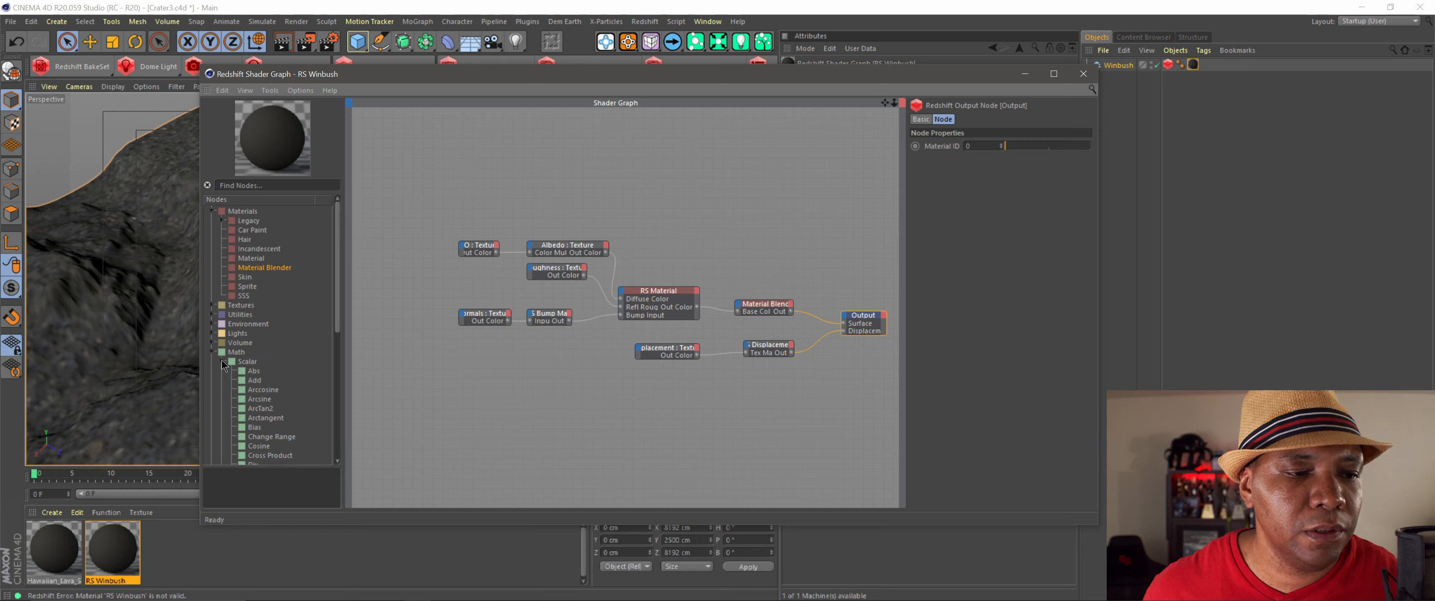
pyautogui.moveTo(252, 372); pyautogui.dragTo(401, 251)
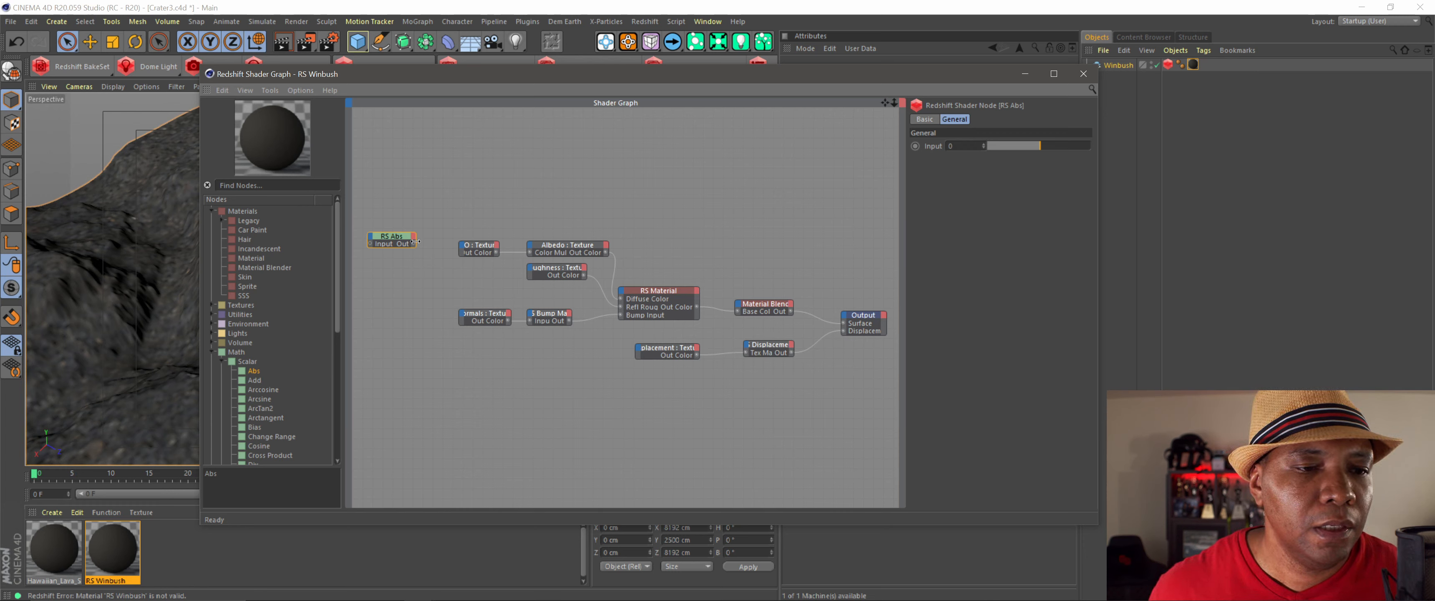
# Step: Connect the RS Abs output to the UV remap Scale inputs of the AO and Albedo texture nodes
pyautogui.moveTo(415, 246); pyautogui.dragTo(434, 251)
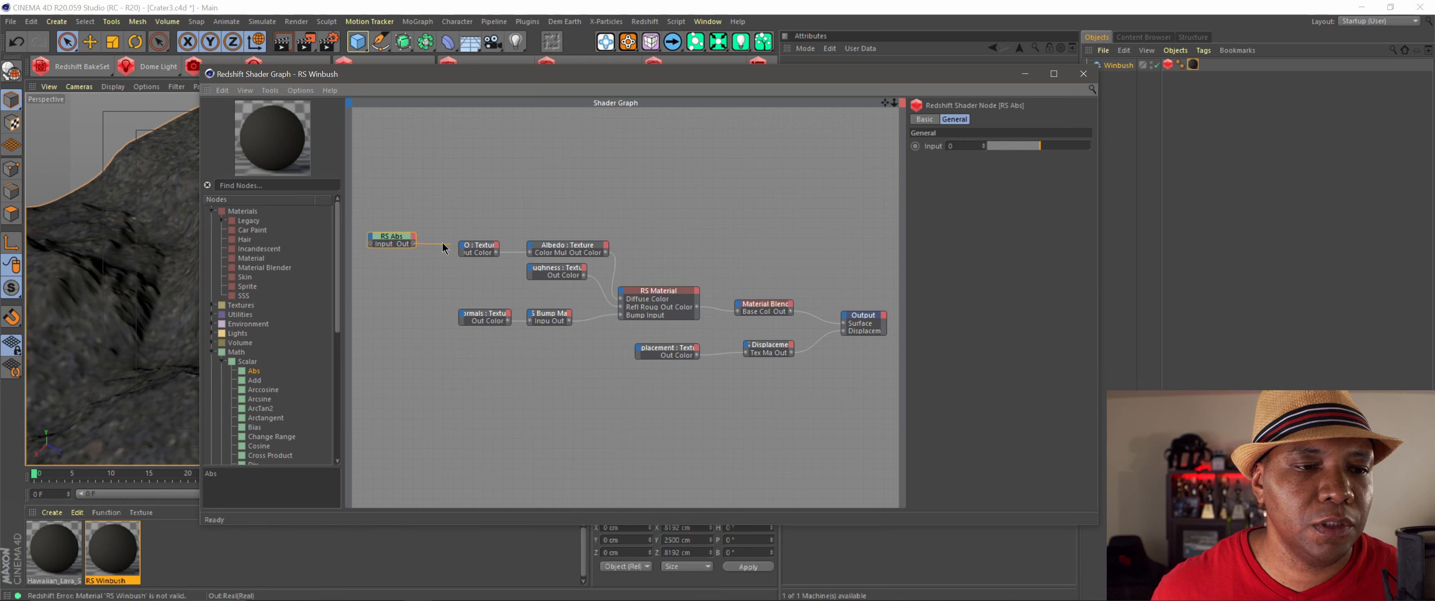
pyautogui.moveTo(454, 245)
pyautogui.mouseDown()
pyautogui.moveTo(428, 246)
pyautogui.moveTo(443, 251)
pyautogui.mouseUp()
pyautogui.click(476, 254)
pyautogui.moveTo(470, 280)
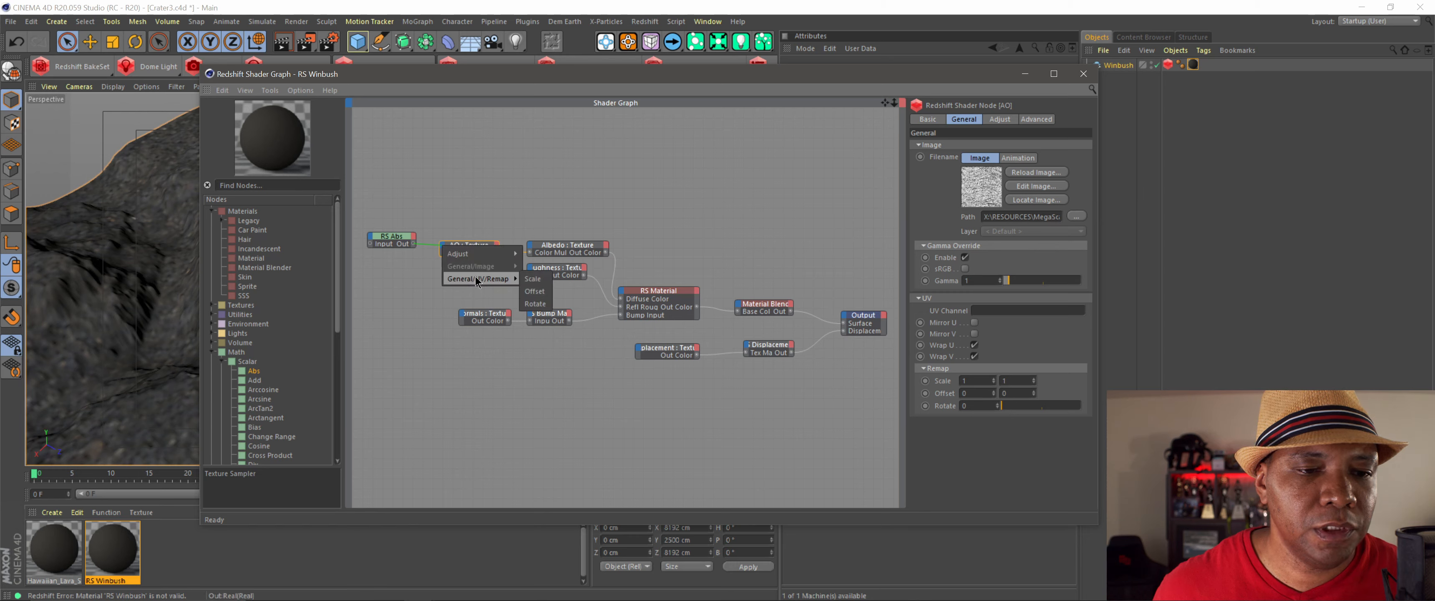
pyautogui.click(532, 282)
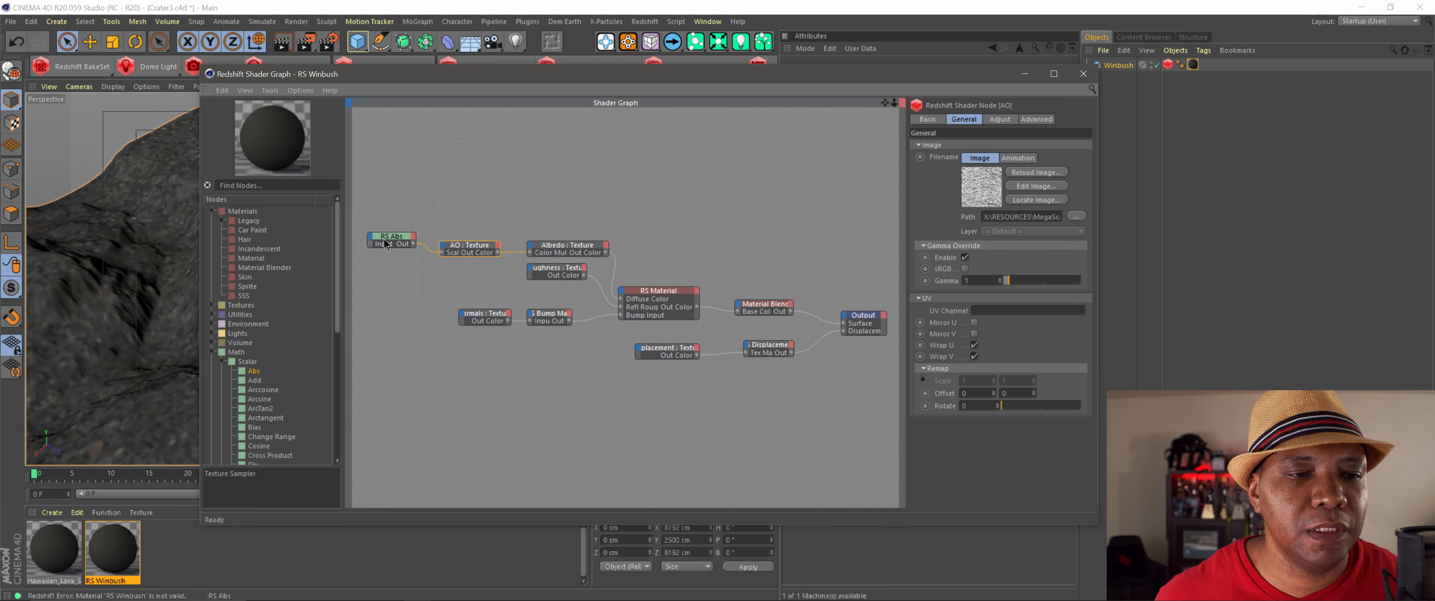
pyautogui.moveTo(413, 246); pyautogui.dragTo(613, 275)
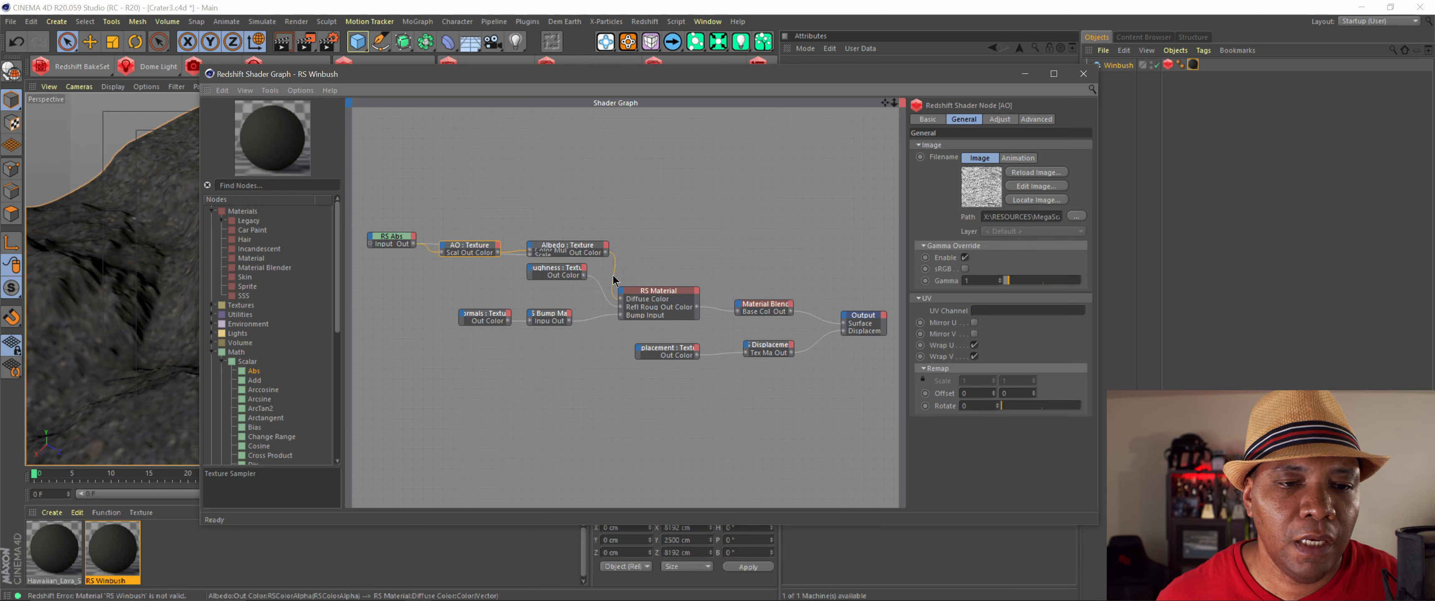
# Step: Connect the RS Abs output to the Roughness texture's UV remap Scale input, moving that node slightly lower
pyautogui.click(568, 270)
pyautogui.moveTo(562, 272)
pyautogui.mouseDown()
pyautogui.moveTo(570, 283)
pyautogui.moveTo(515, 283)
pyautogui.moveTo(553, 282)
pyautogui.mouseUp()
pyautogui.moveTo(414, 244); pyautogui.dragTo(536, 287)
pyautogui.moveTo(565, 312)
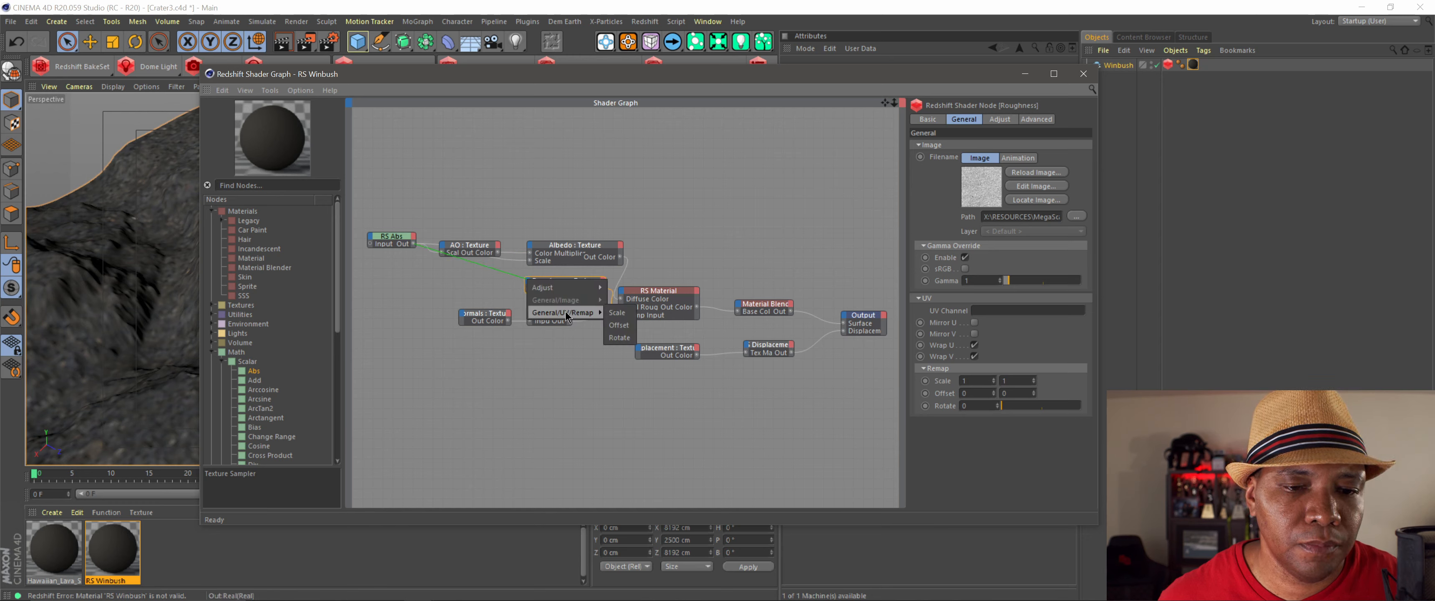
pyautogui.click(617, 313)
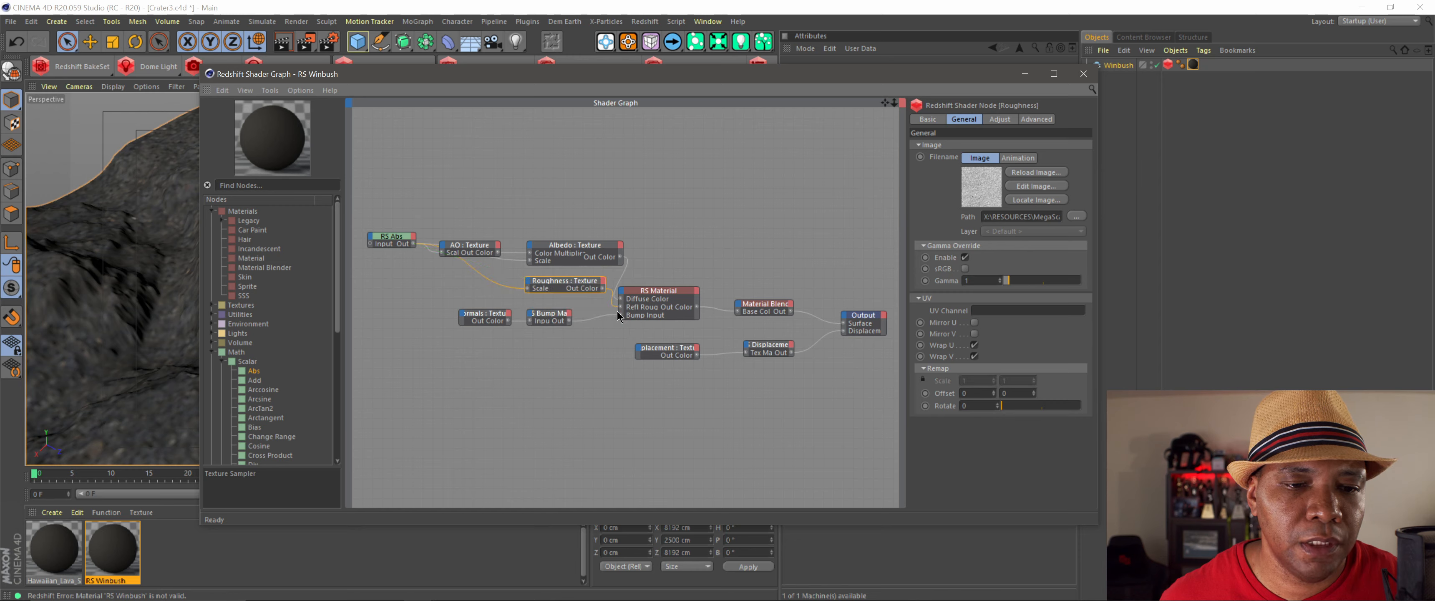
# Step: Connect the RS Abs output to the UV remap Scale inputs of the Normals and Displacement texture nodes
pyautogui.click(460, 317)
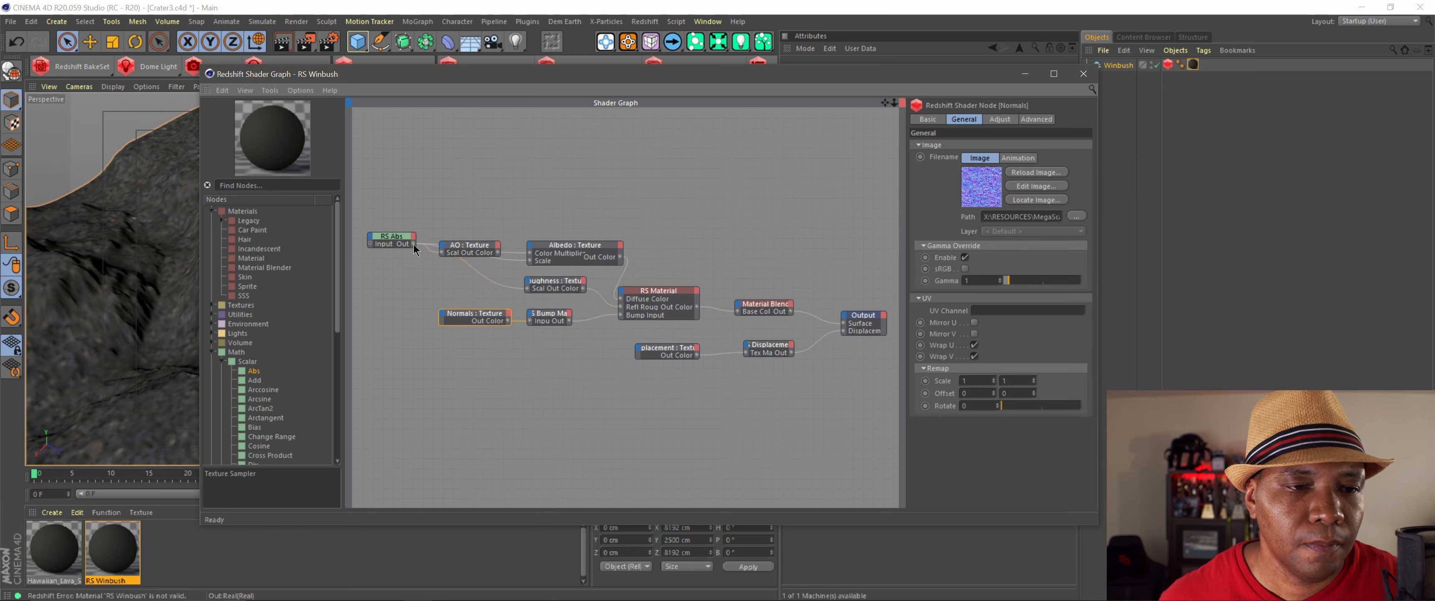
pyautogui.moveTo(440, 317); pyautogui.dragTo(442, 319)
pyautogui.moveTo(467, 345)
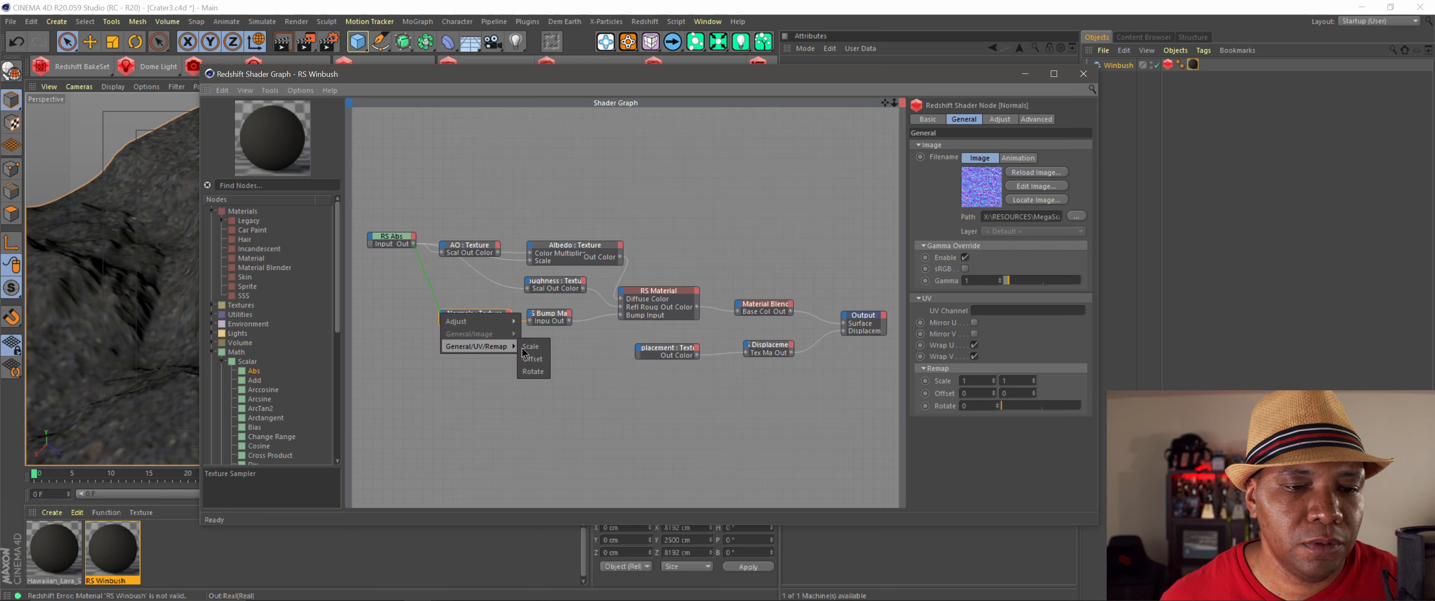
pyautogui.click(527, 347)
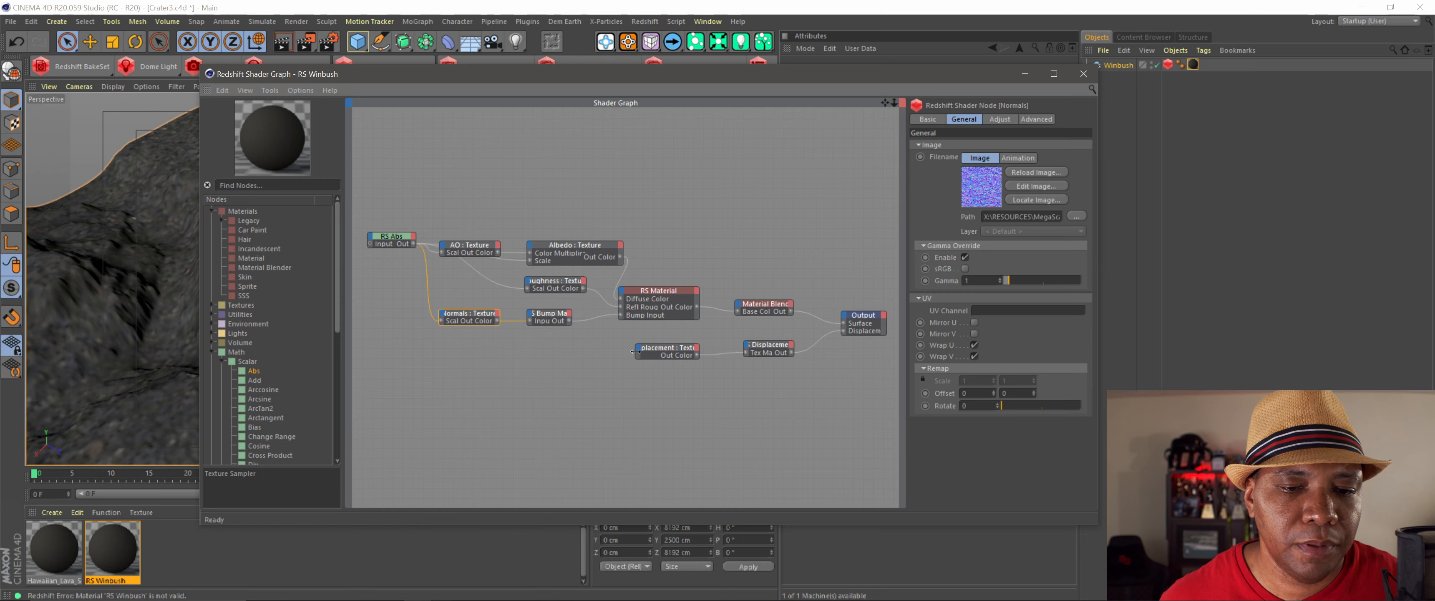
pyautogui.moveTo(637, 352); pyautogui.dragTo(609, 350)
pyautogui.moveTo(643, 384)
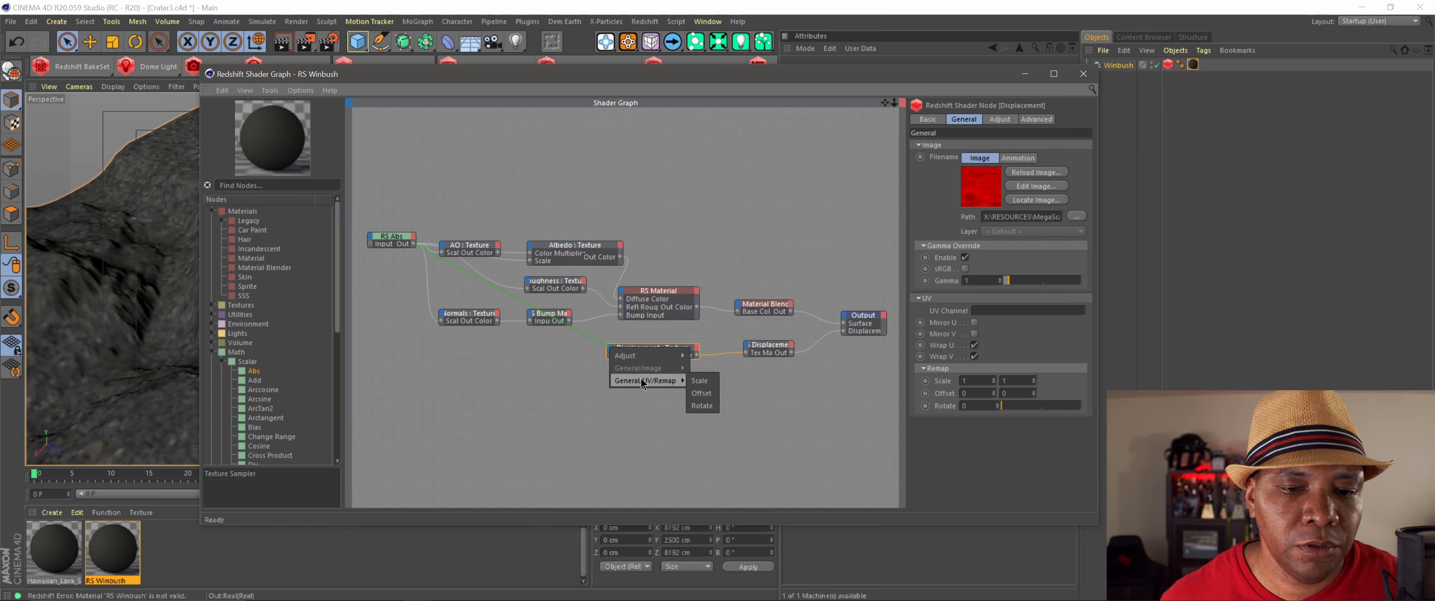
pyautogui.click(699, 381)
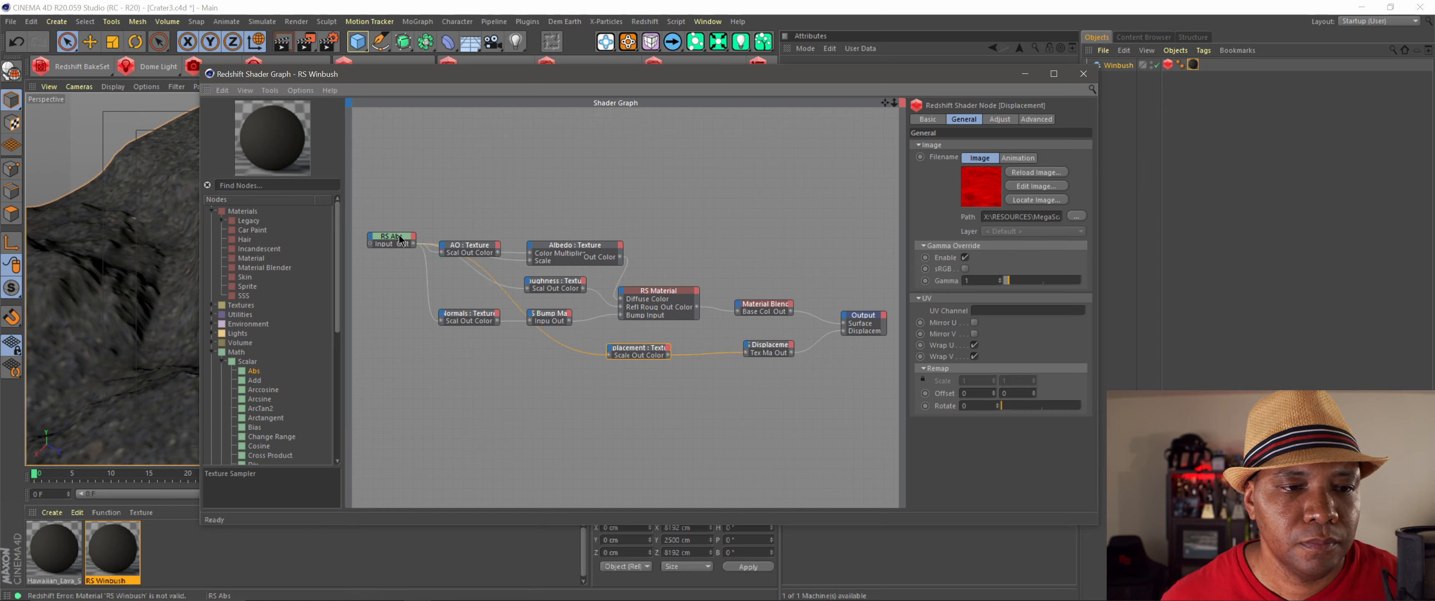
# Step: Move the RS Abs node lower beside the texture nodes and set its Input to 30
pyautogui.moveTo(400, 240); pyautogui.dragTo(383, 285)
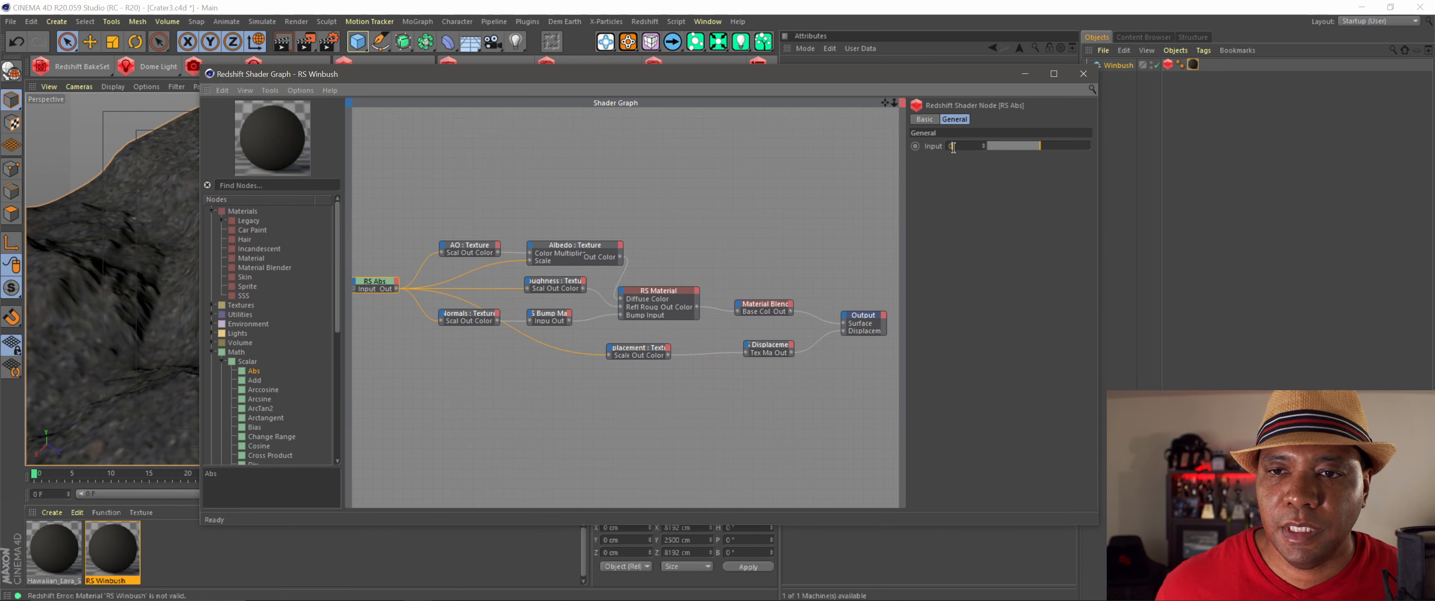
pyautogui.write('30')
pyautogui.press('Return')
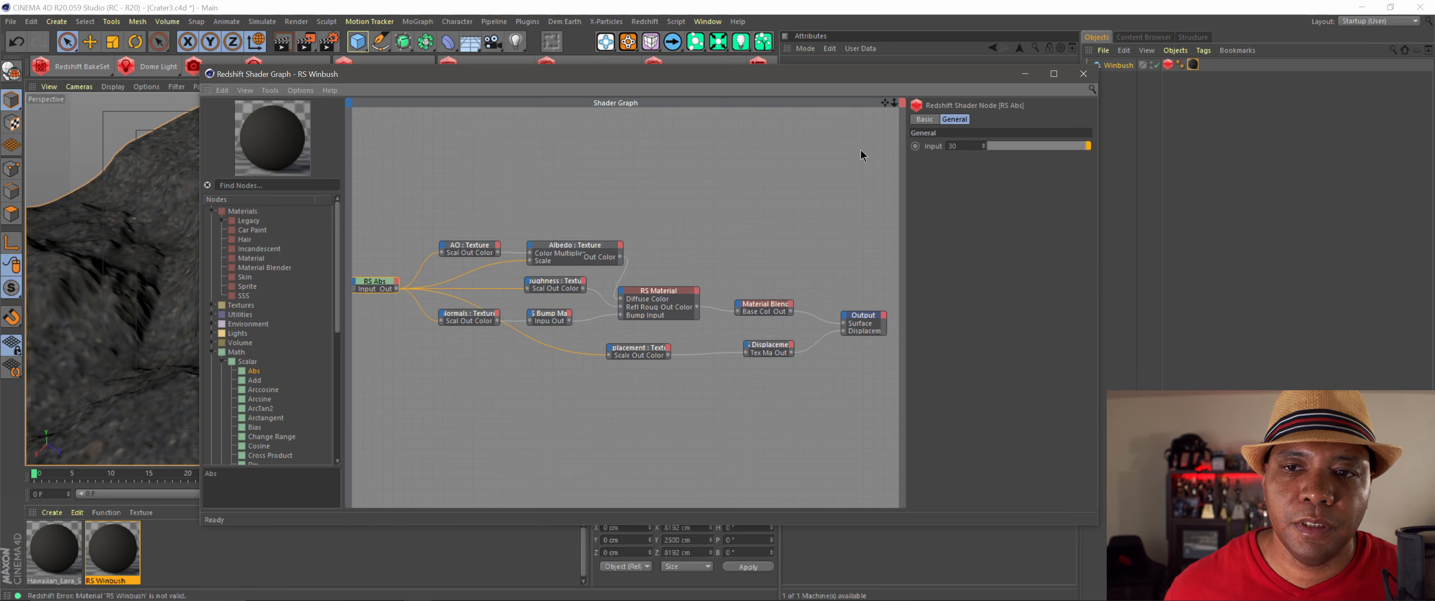
# Step: Render the crater again in Redshift RenderView to check the new texture scale
pyautogui.click(1025, 73)
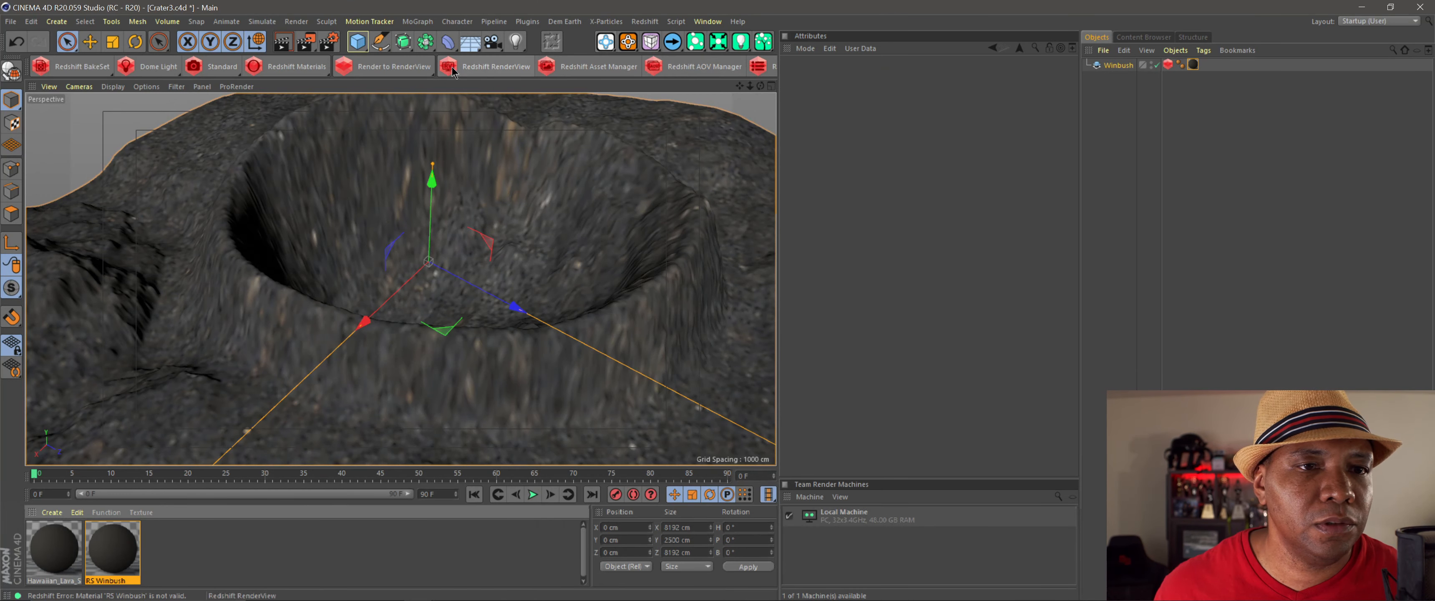
pyautogui.click(490, 67)
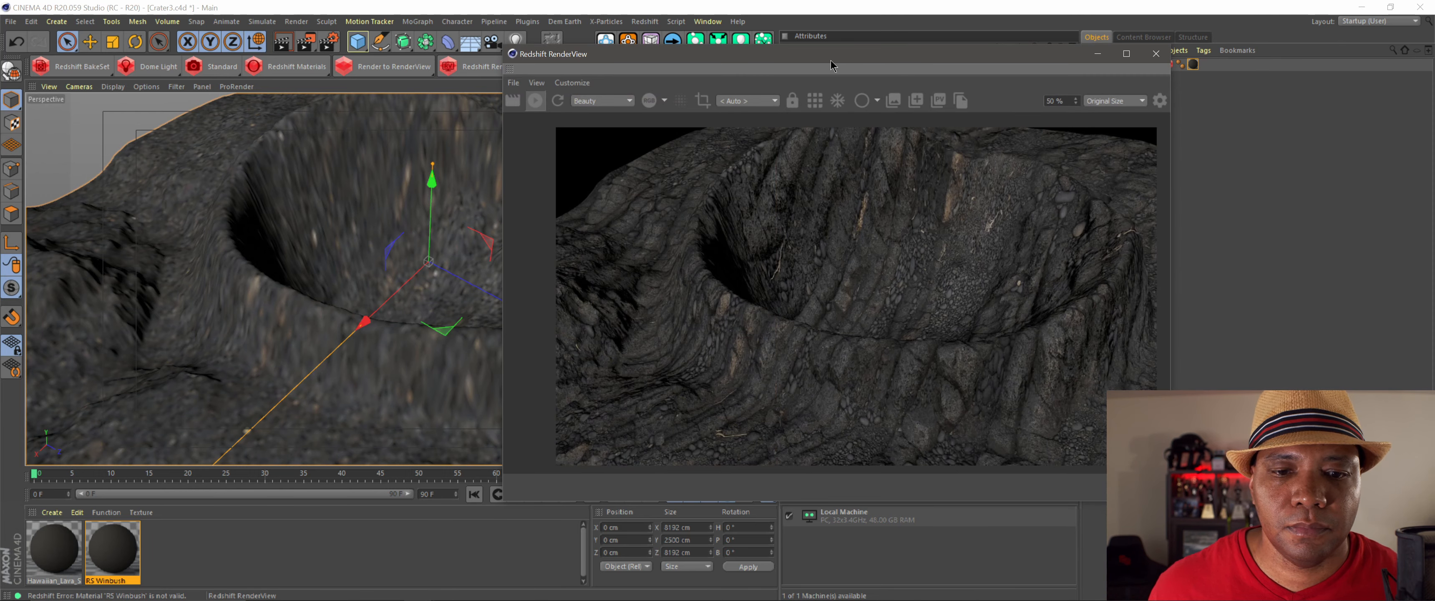
pyautogui.moveTo(830, 60); pyautogui.dragTo(757, 61)
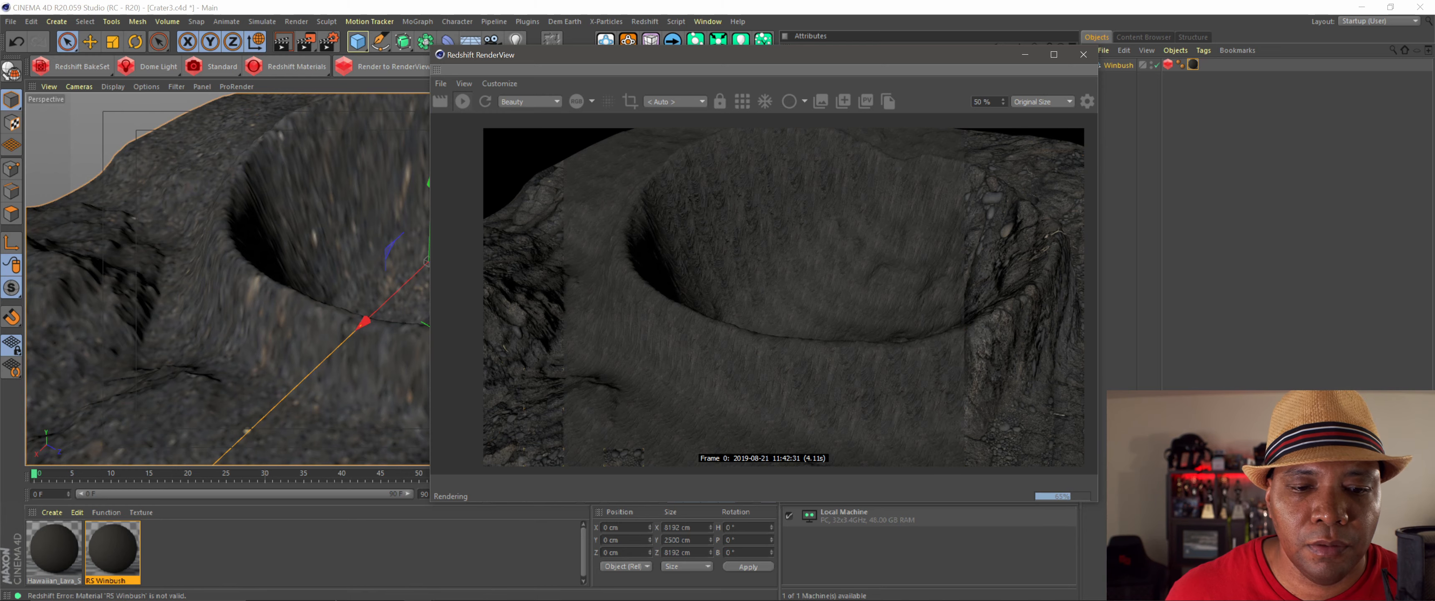
# Step: Set the RS Abs node's Input to 25, check the updated crater render, and close the render view
pyautogui.doubleClick(114, 548)
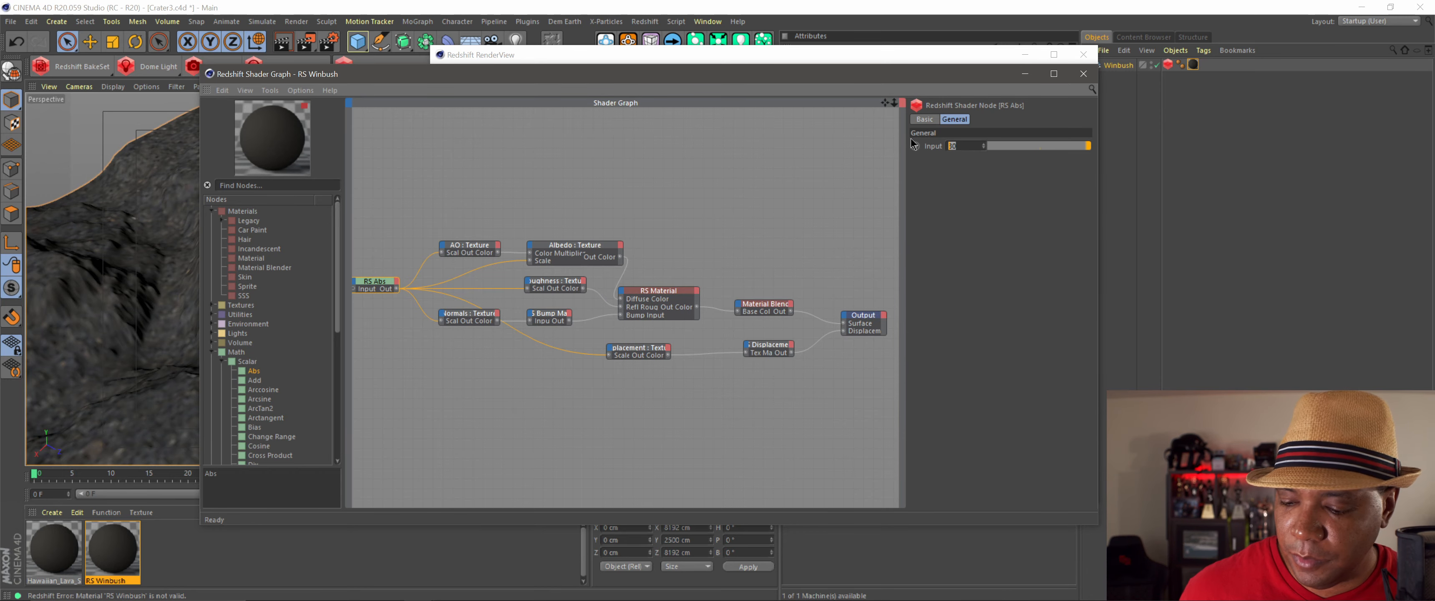
pyautogui.press('Return')
pyautogui.click(982, 59)
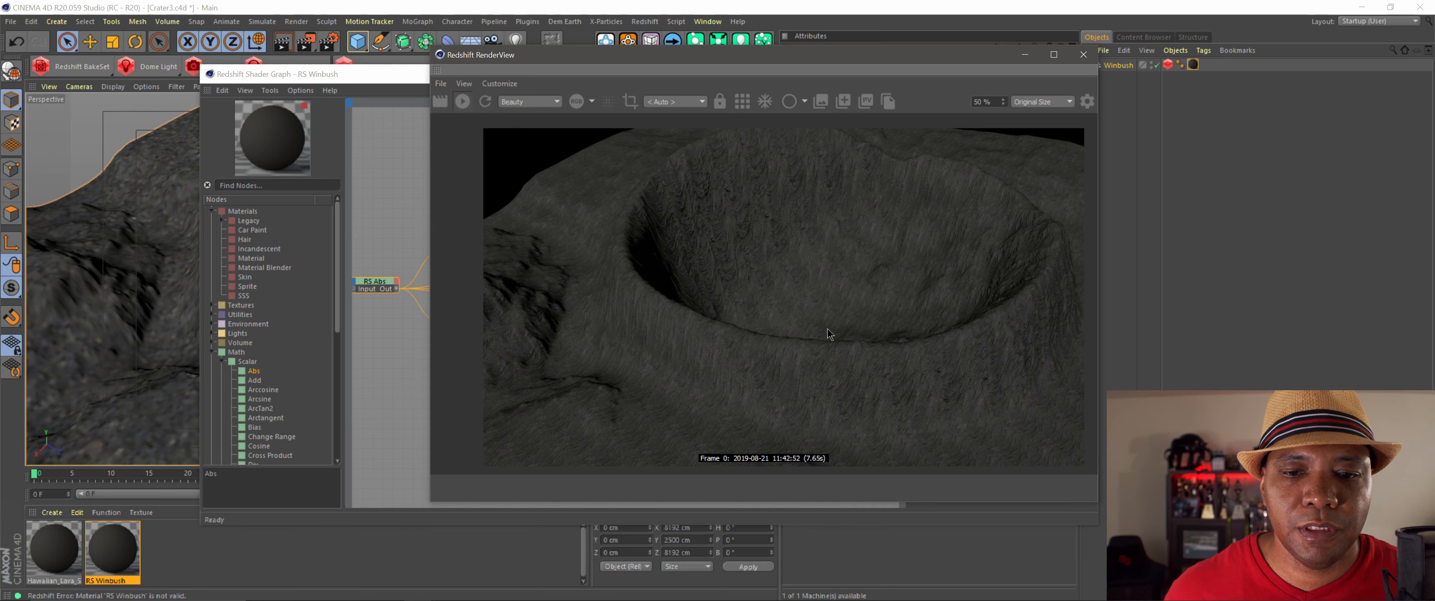
pyautogui.click(464, 101)
pyautogui.click(1083, 56)
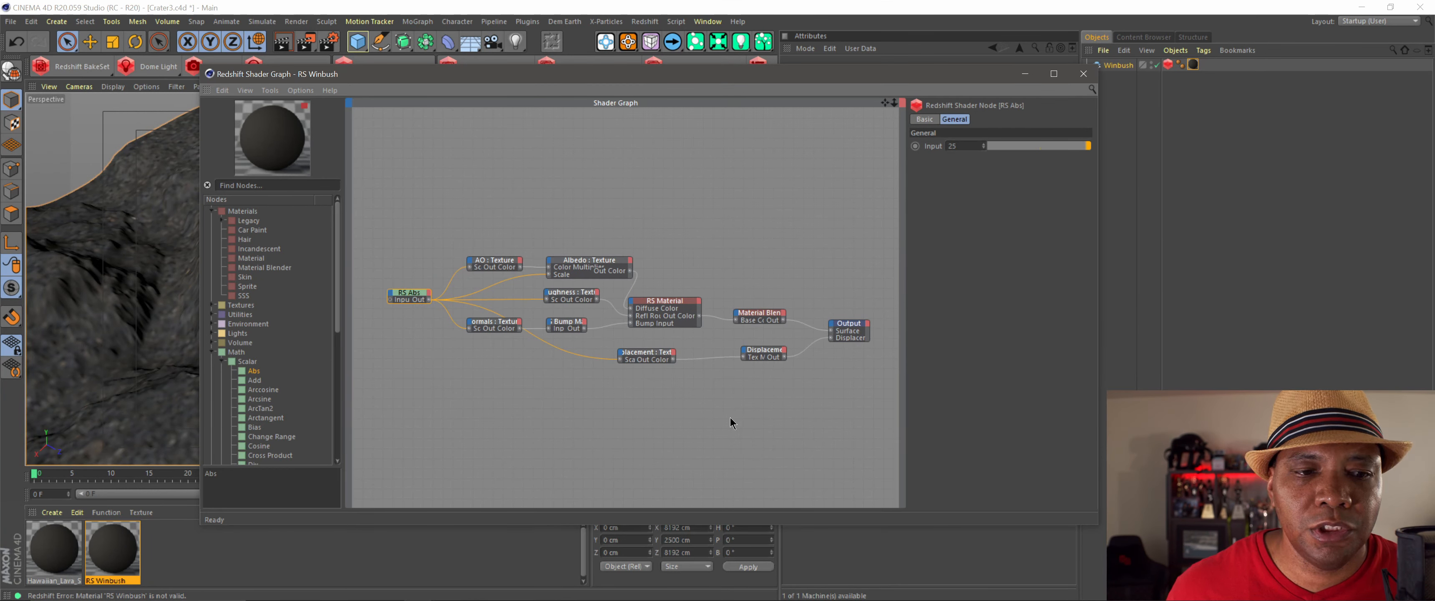
# Step: Add a second RS Material node to the shader graph, in the empty area below the displacement nodes
pyautogui.moveTo(716, 426); pyautogui.dragTo(716, 371, button='middle')
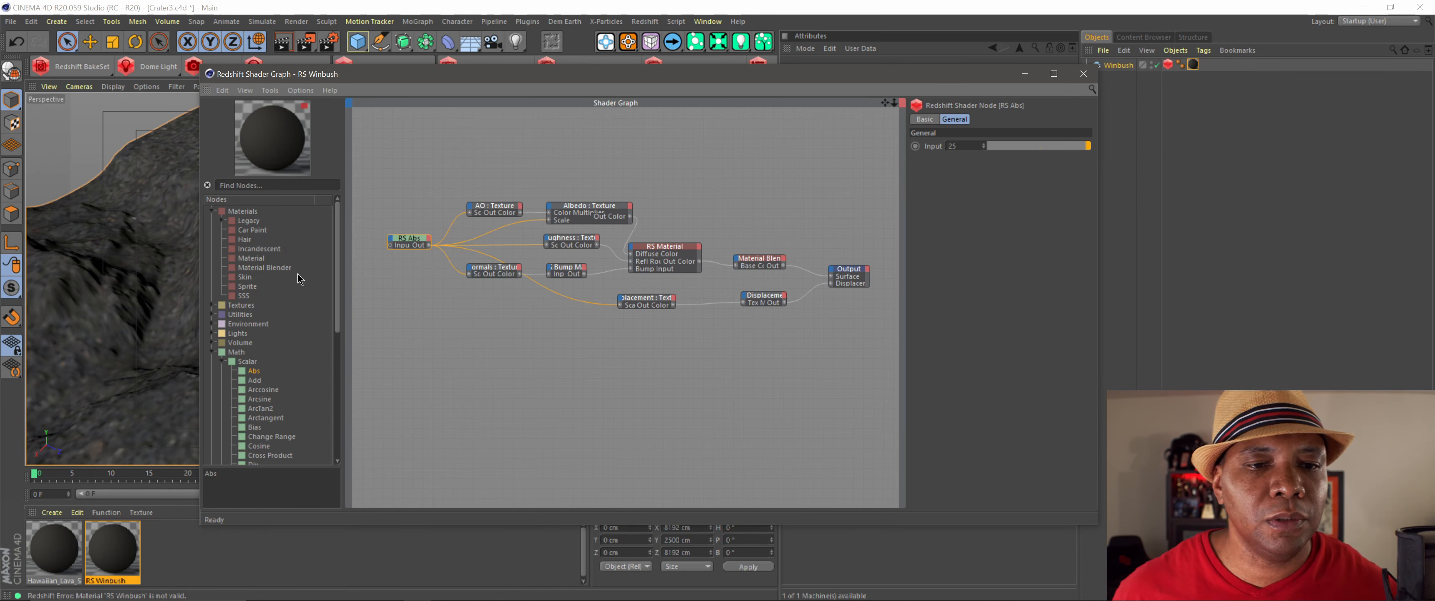
pyautogui.click(271, 268)
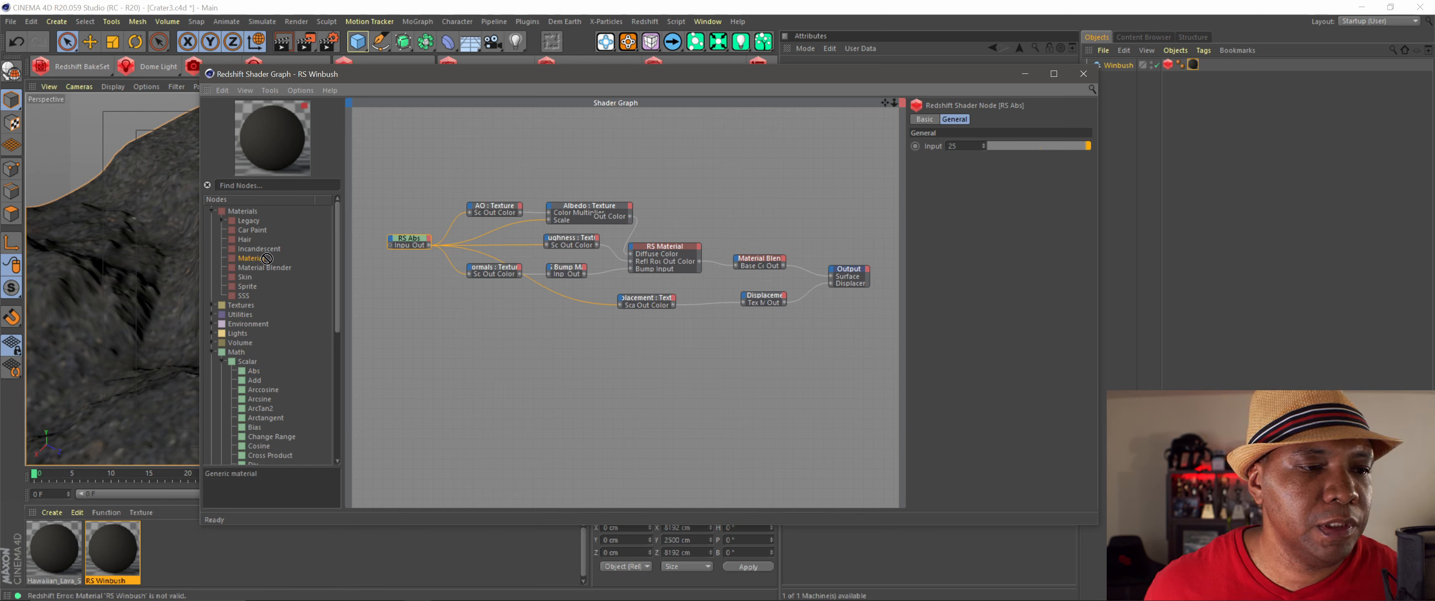
pyautogui.moveTo(266, 257); pyautogui.dragTo(649, 360)
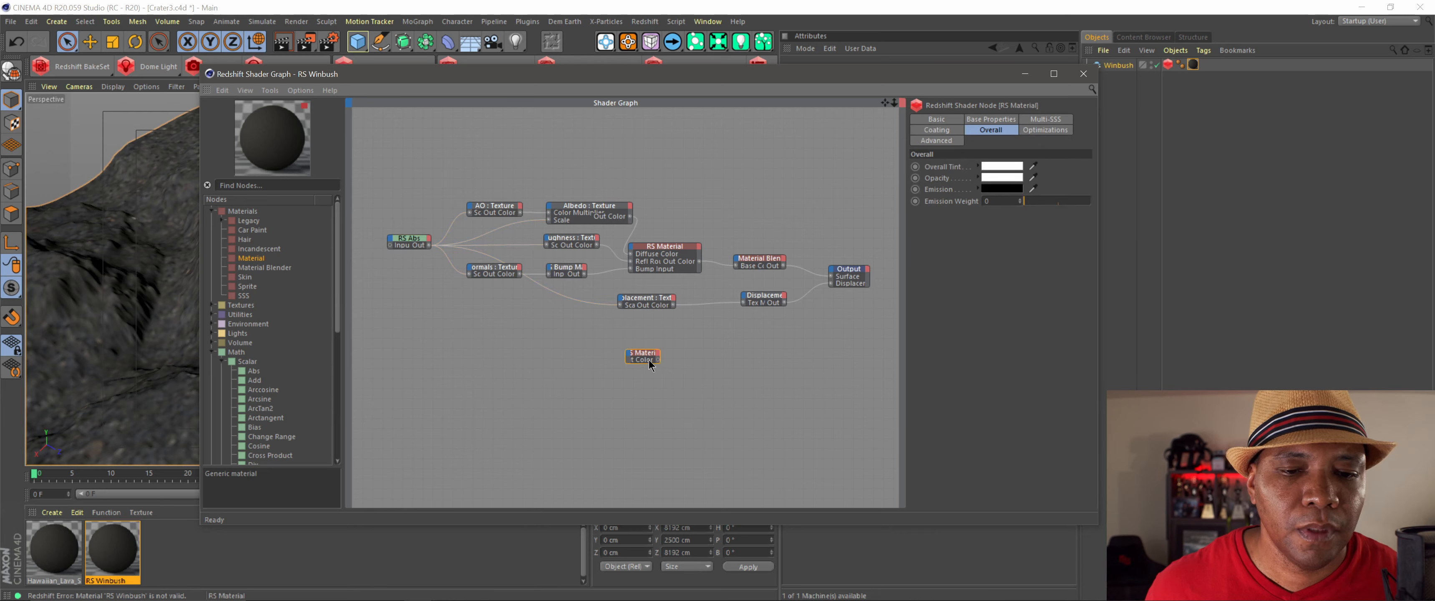
# Step: Set the diffuse color of the new RS Material node to a bright, fully saturated green
pyautogui.click(991, 119)
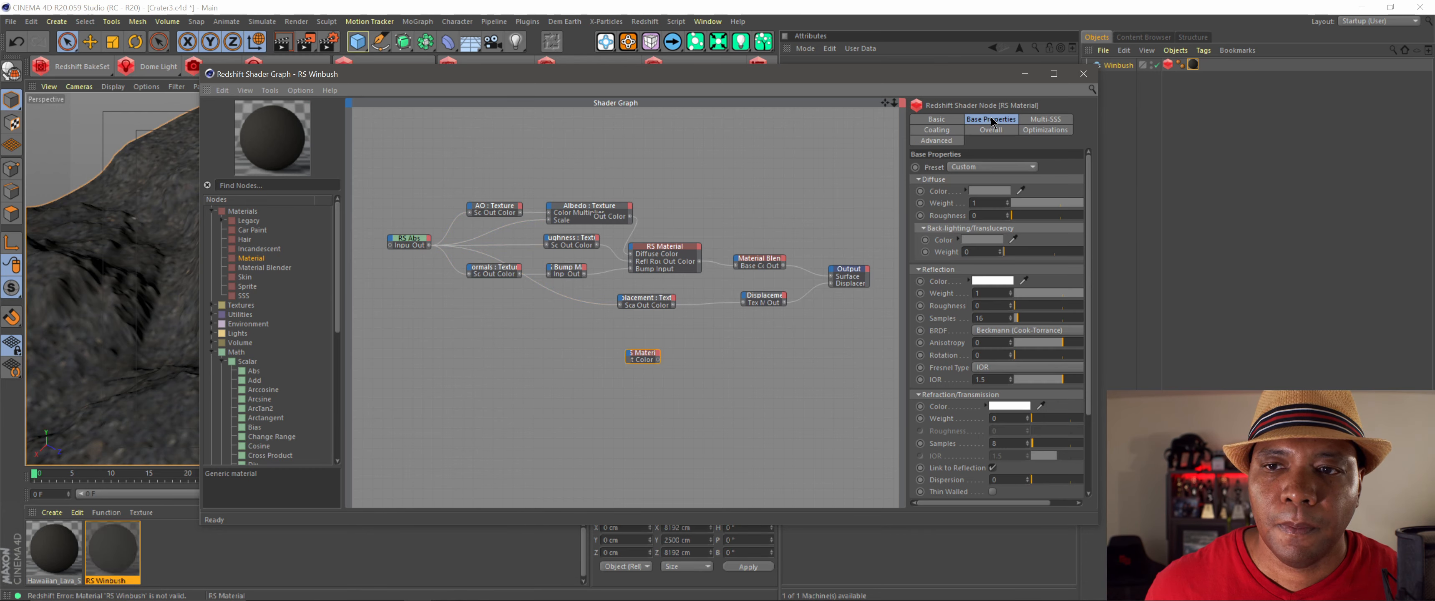
pyautogui.click(986, 189)
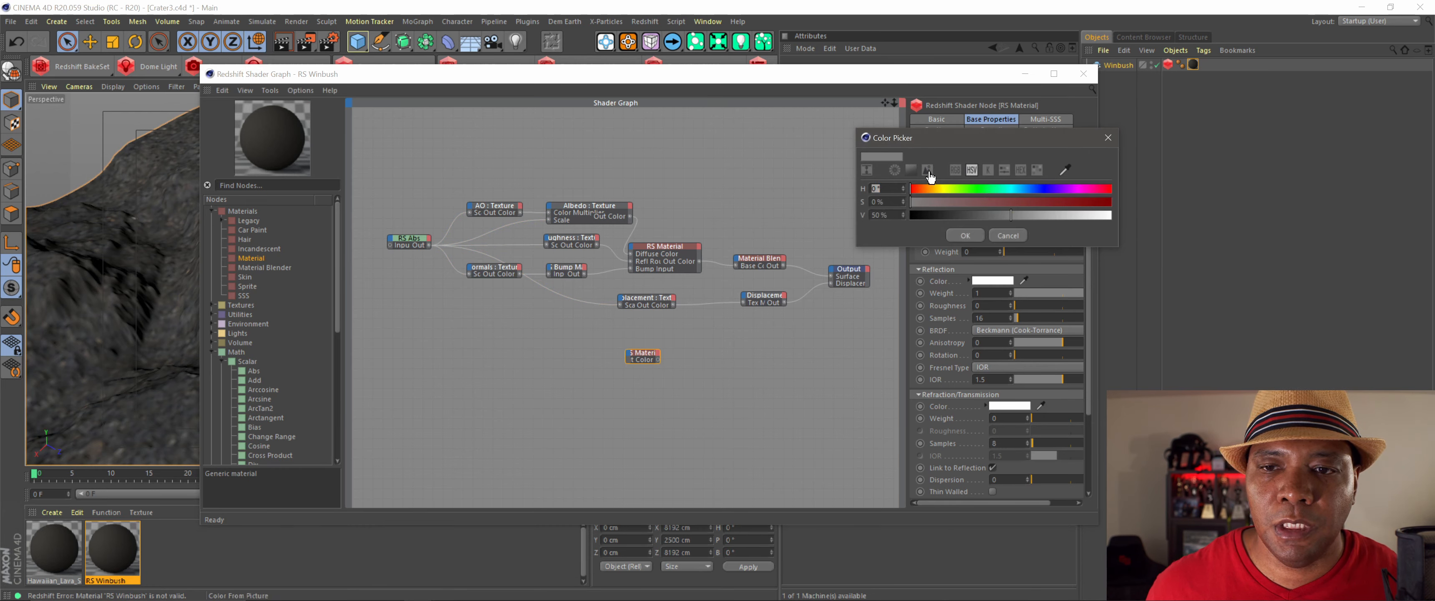
pyautogui.click(912, 169)
pyautogui.click(997, 223)
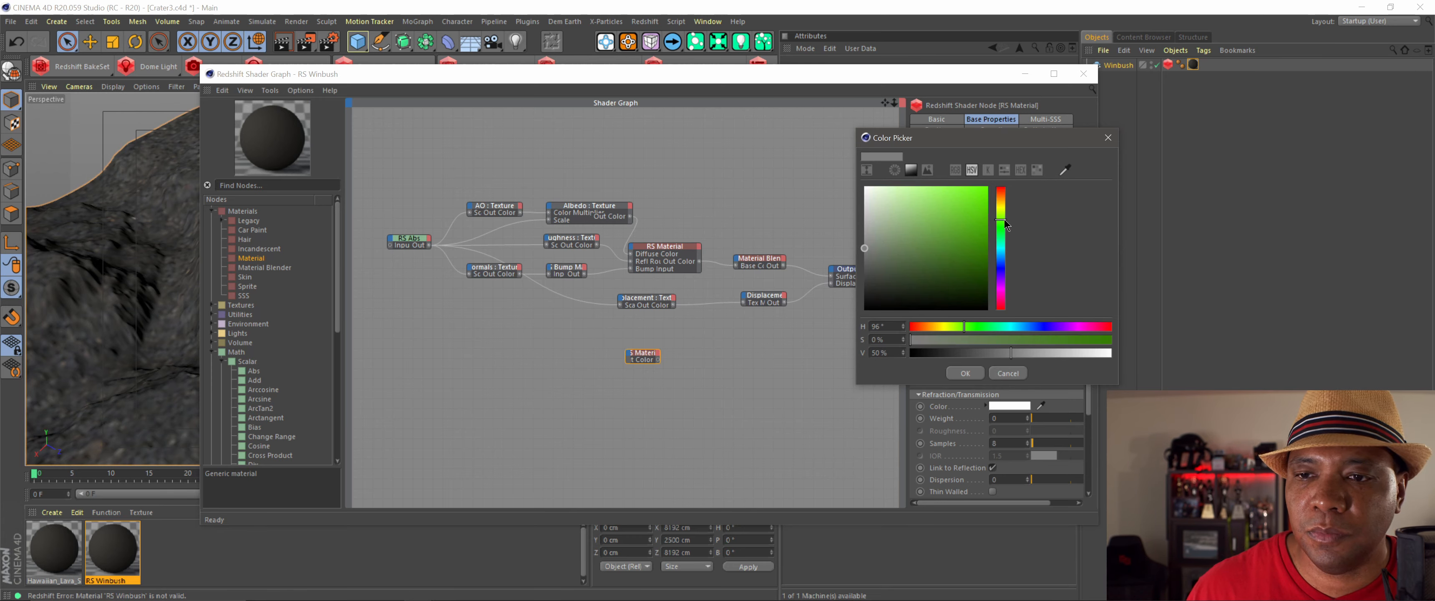
pyautogui.click(987, 189)
pyautogui.click(965, 373)
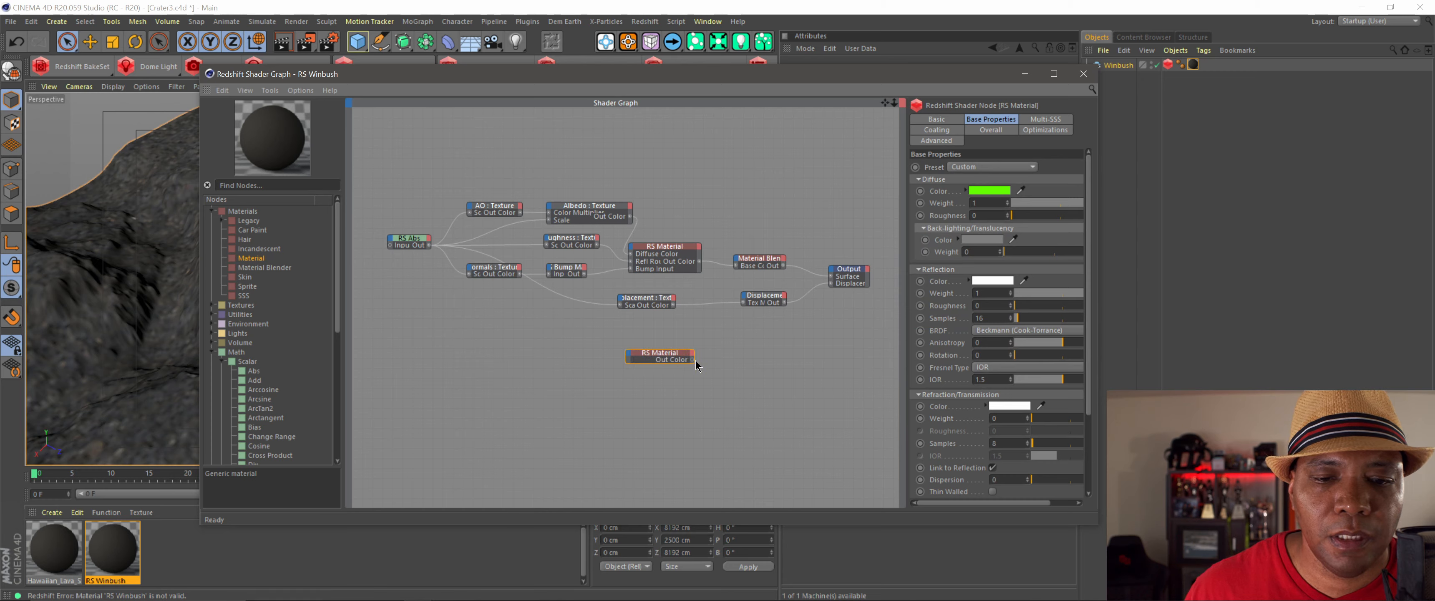
# Step: Tidy the graph by moving the RS Displacement node beside its texture and spacing the Output node away from the Material Blender
pyautogui.moveTo(685, 358); pyautogui.dragTo(678, 357)
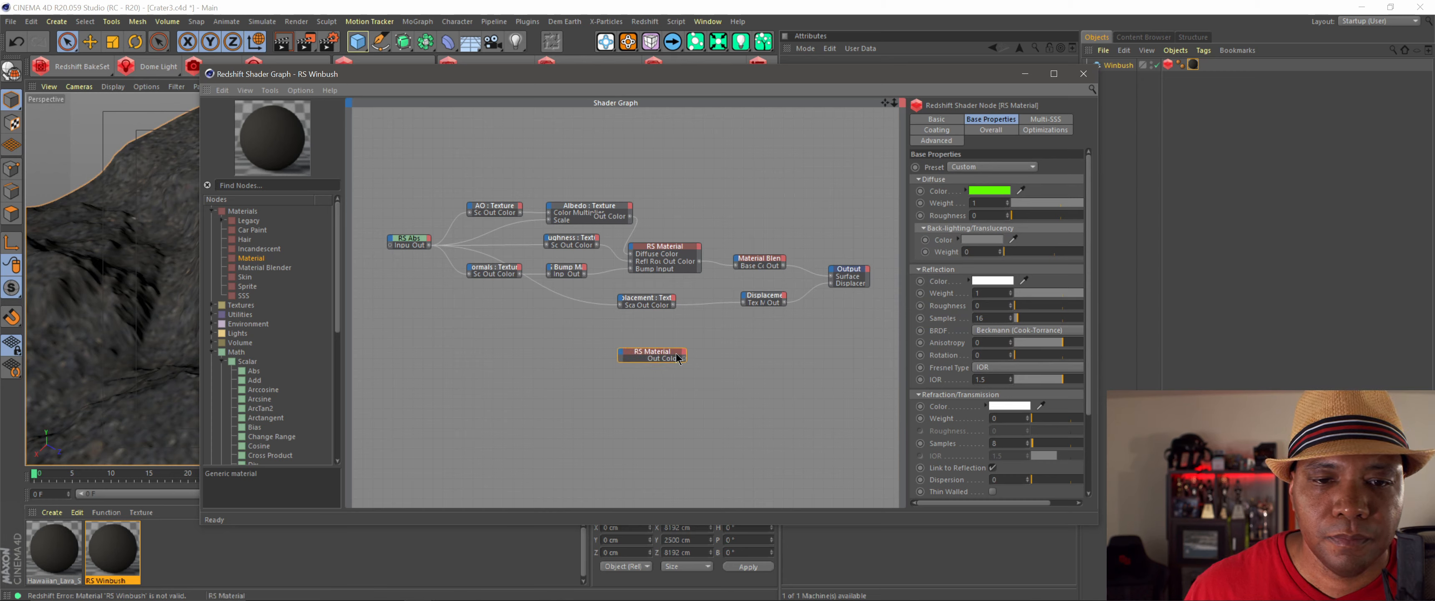
pyautogui.moveTo(764, 301); pyautogui.dragTo(712, 304)
pyautogui.click(758, 261)
pyautogui.scroll(2, 716, 324)
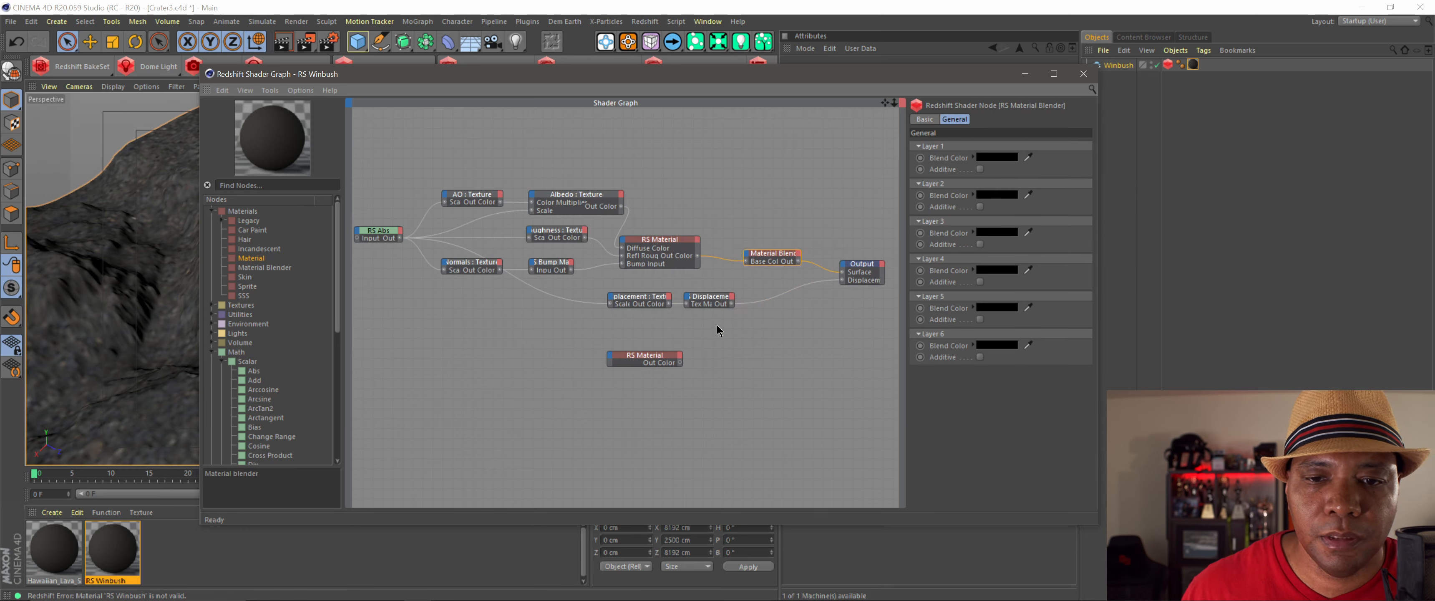
pyautogui.scroll(-1, 785, 331)
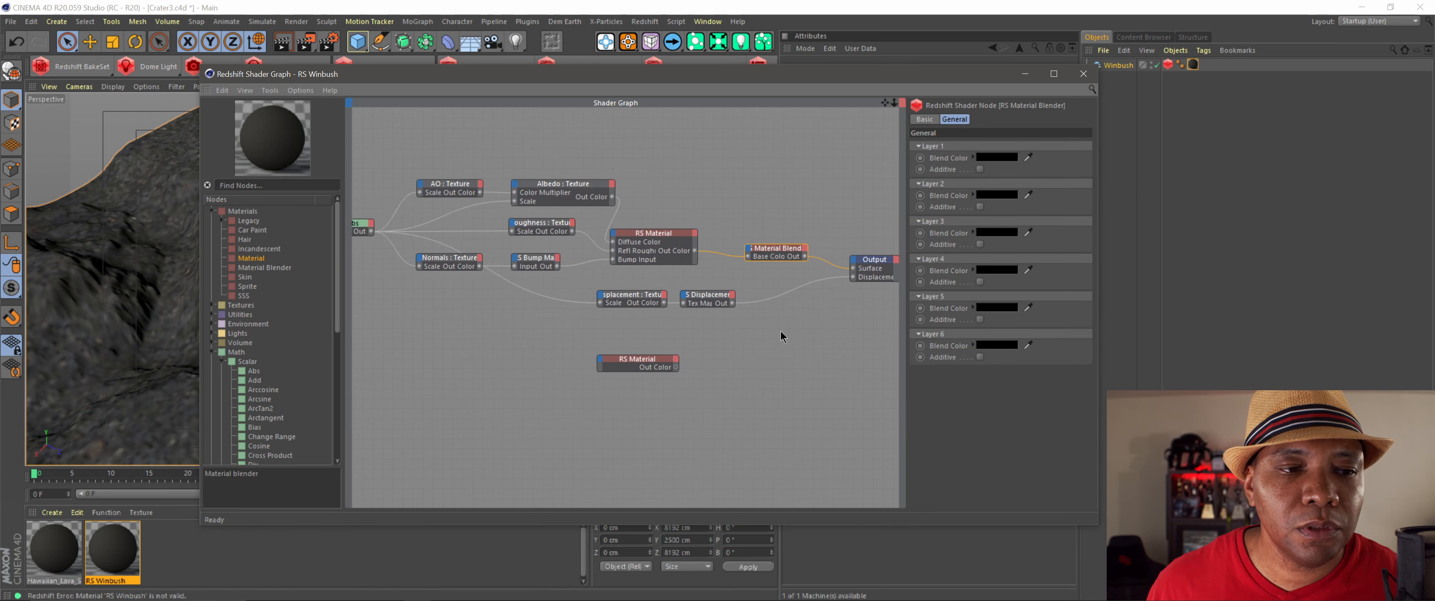
pyautogui.moveTo(780, 331); pyautogui.dragTo(655, 342, button='middle')
pyautogui.moveTo(744, 271); pyautogui.dragTo(849, 277)
# Step: Connect the green RS Material's Out Color to Layer Color 1 of the RS Material Blender
pyautogui.moveTo(659, 261)
pyautogui.mouseDown()
pyautogui.moveTo(741, 259)
pyautogui.moveTo(671, 269)
pyautogui.mouseUp()
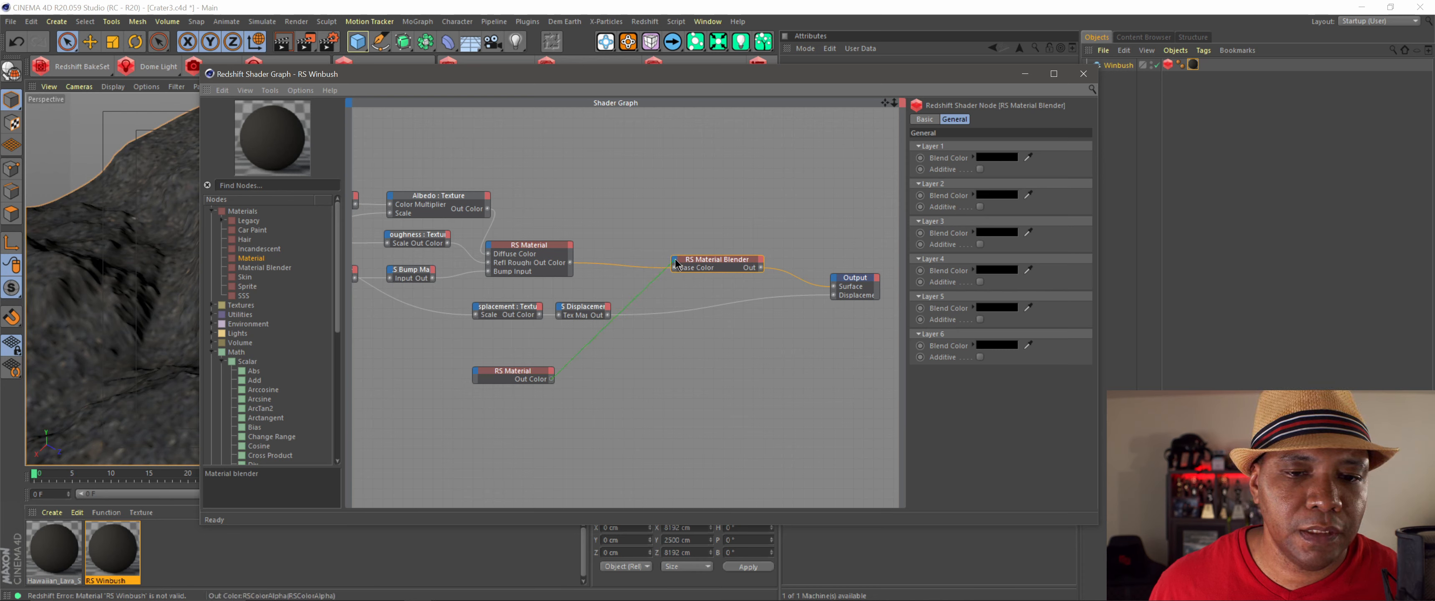
pyautogui.moveTo(676, 263); pyautogui.dragTo(677, 264)
pyautogui.moveTo(713, 280)
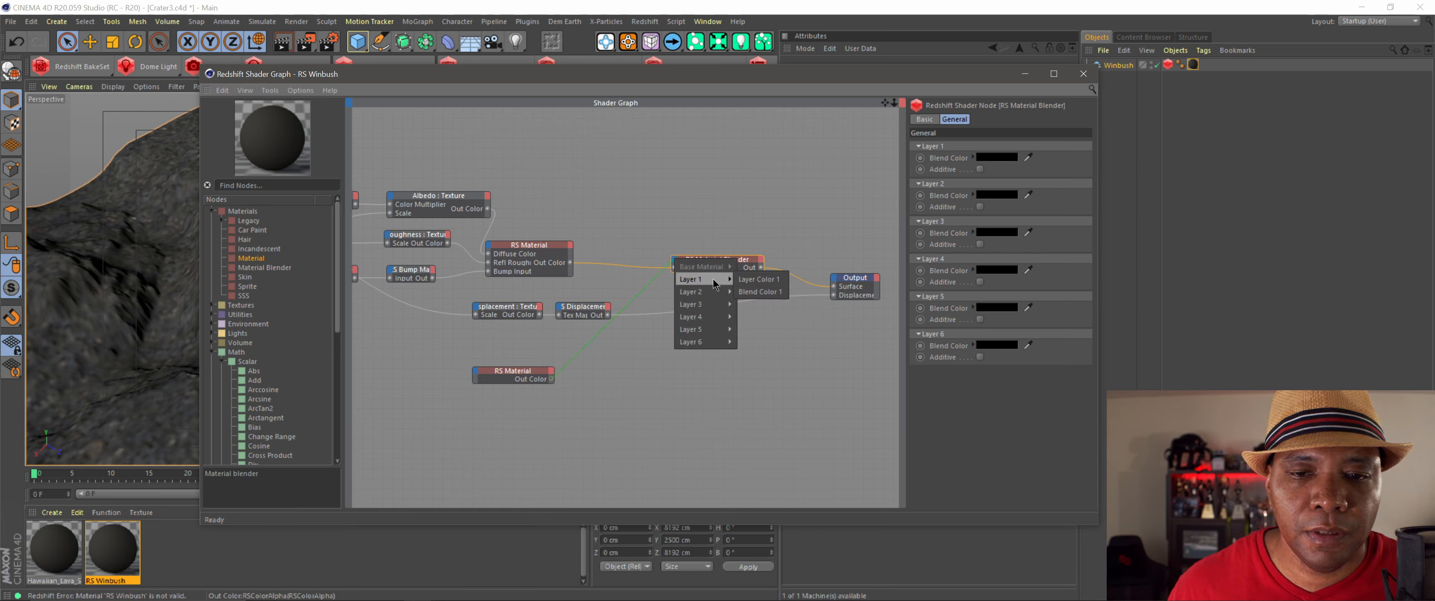
pyautogui.click(761, 280)
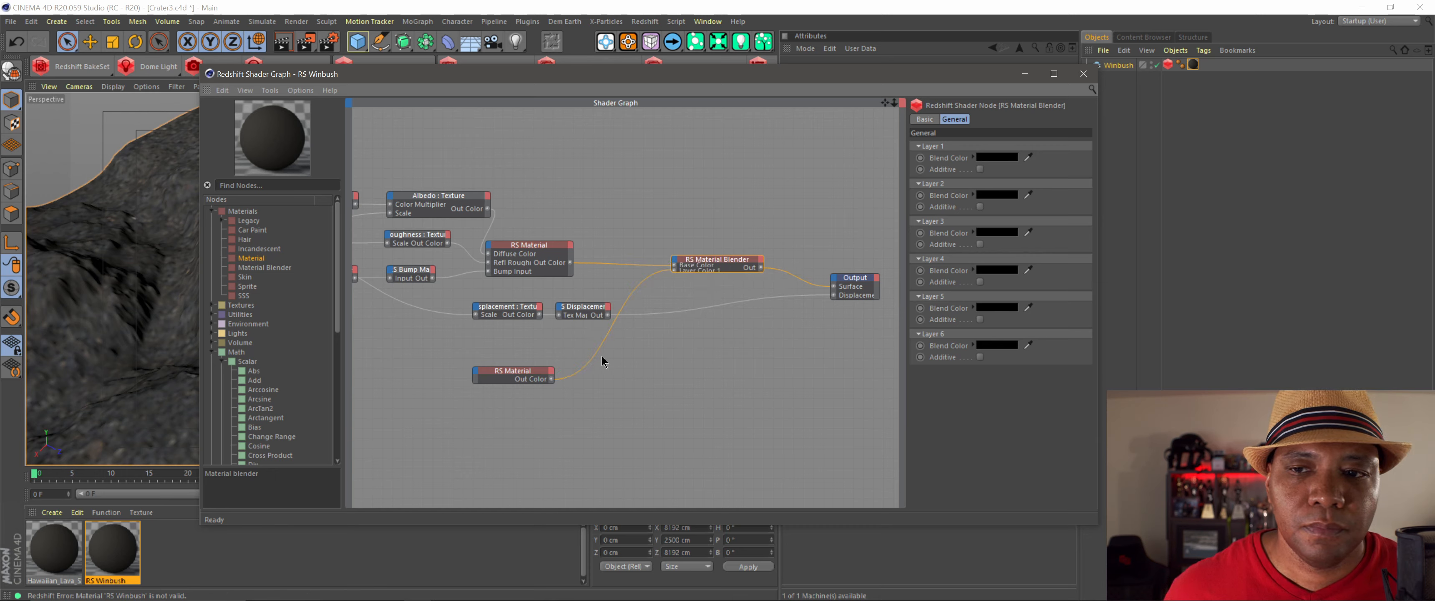
# Step: Set the green RS Material's reflection weight to 0 and place the node just below the displacement nodes
pyautogui.click(504, 375)
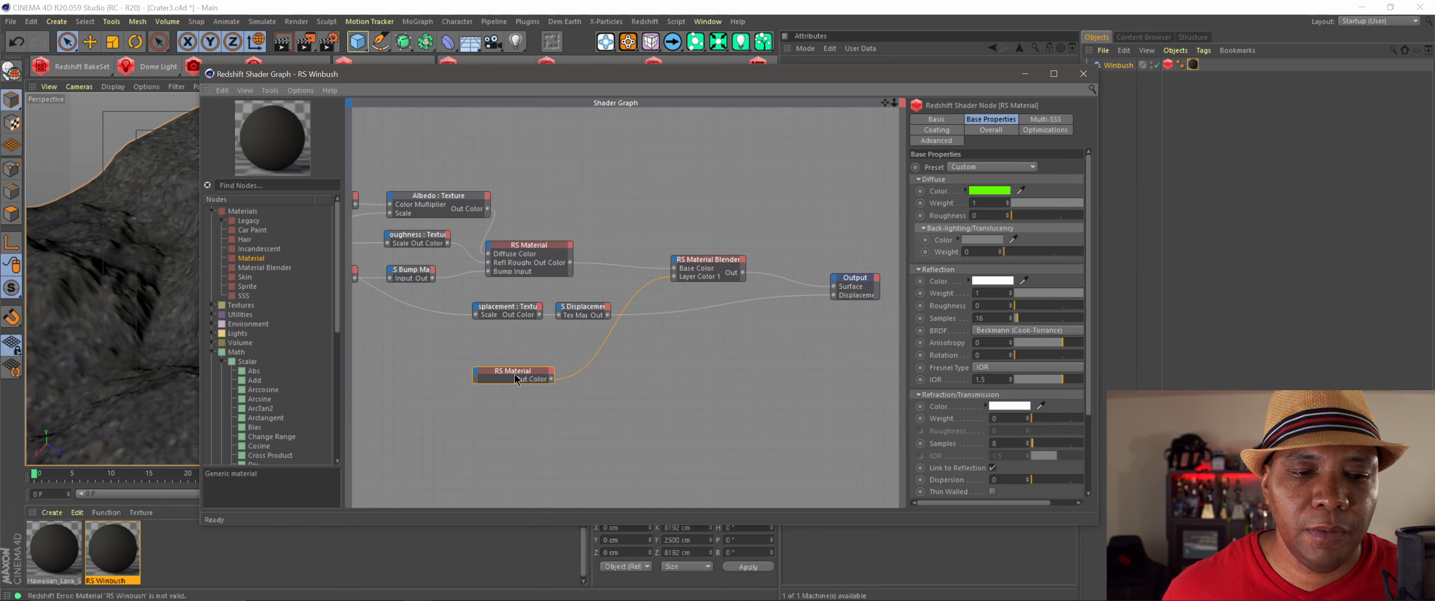
pyautogui.moveTo(515, 374); pyautogui.dragTo(517, 362)
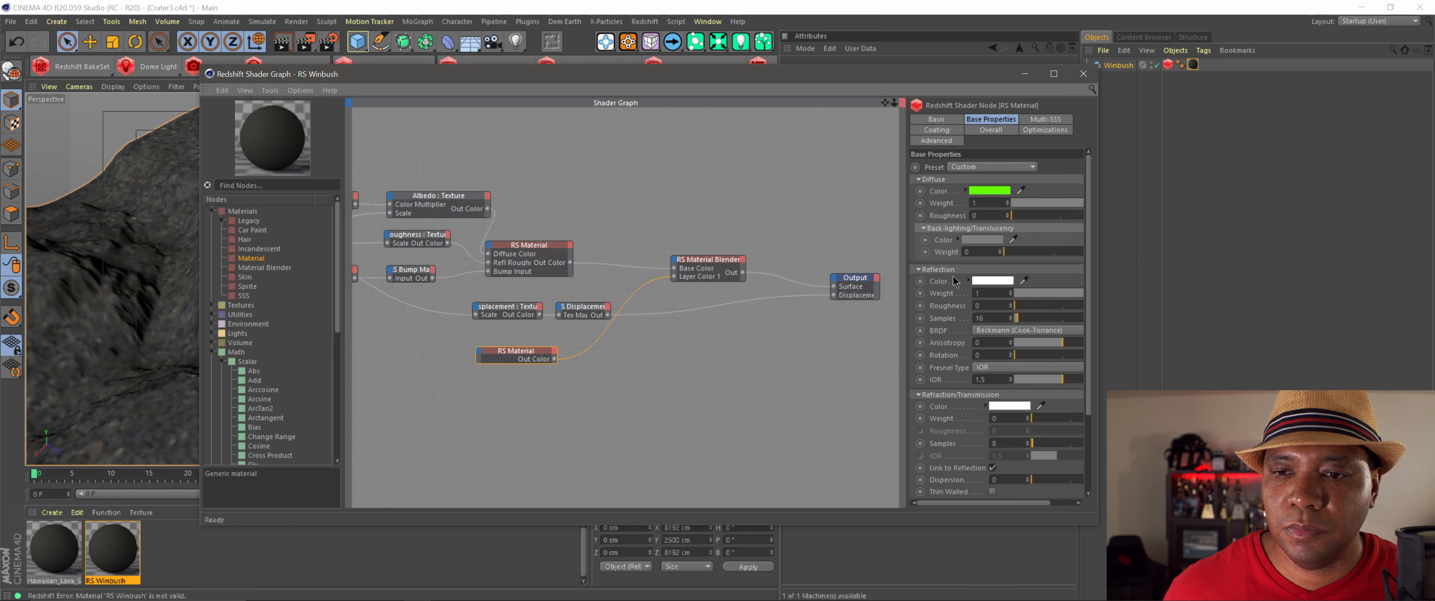
pyautogui.moveTo(1048, 296); pyautogui.dragTo(1025, 294)
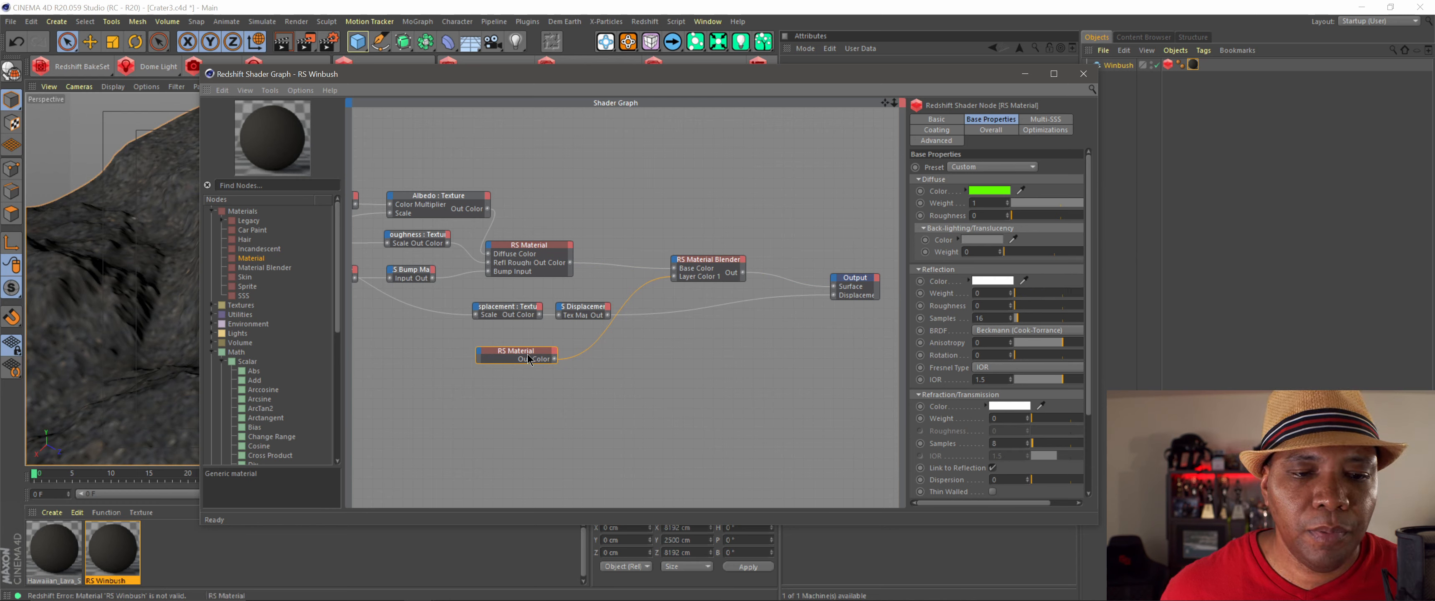
pyautogui.moveTo(531, 355); pyautogui.dragTo(539, 358)
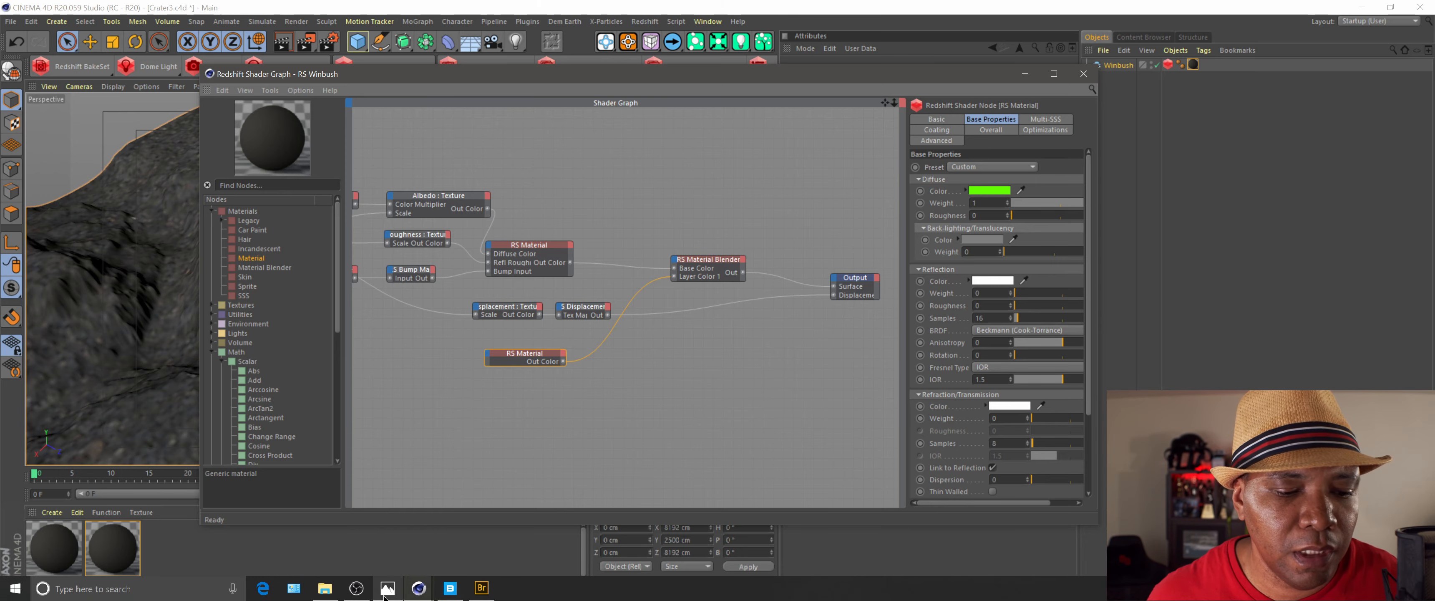
# Step: Open heatmap_Textures0_White0.png from the IMAGES folder to examine the mask, and close the preview
pyautogui.click(333, 594)
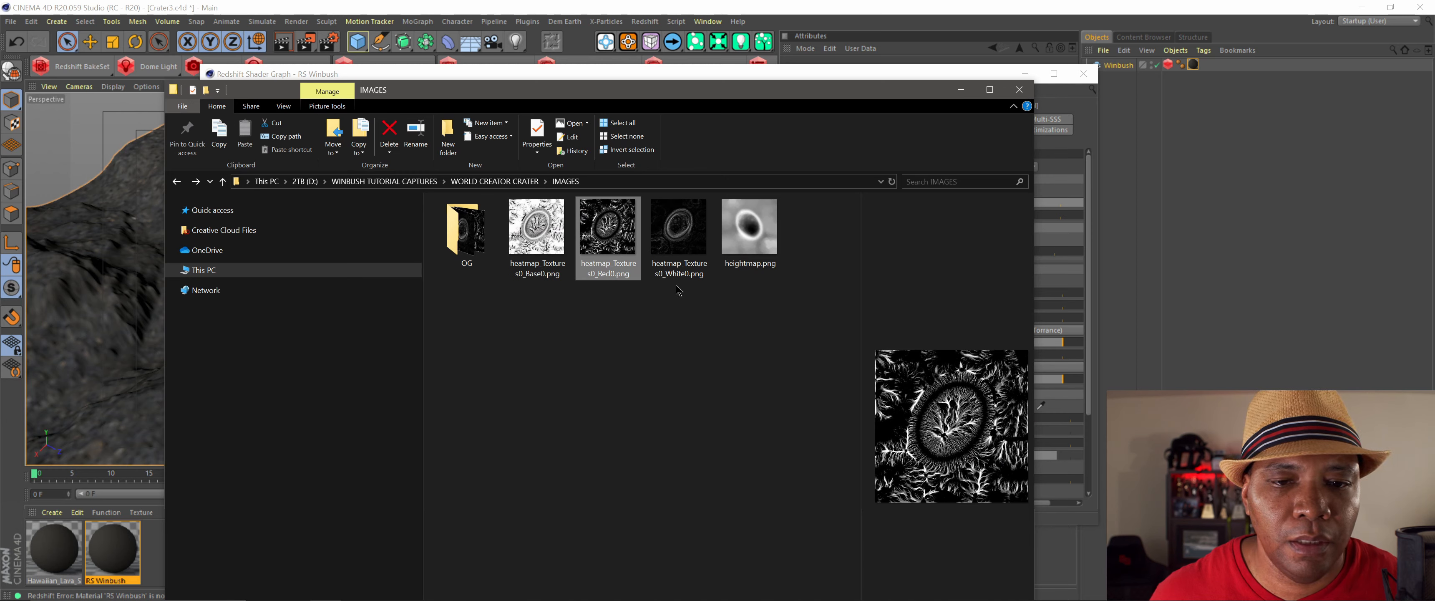
pyautogui.click(686, 262)
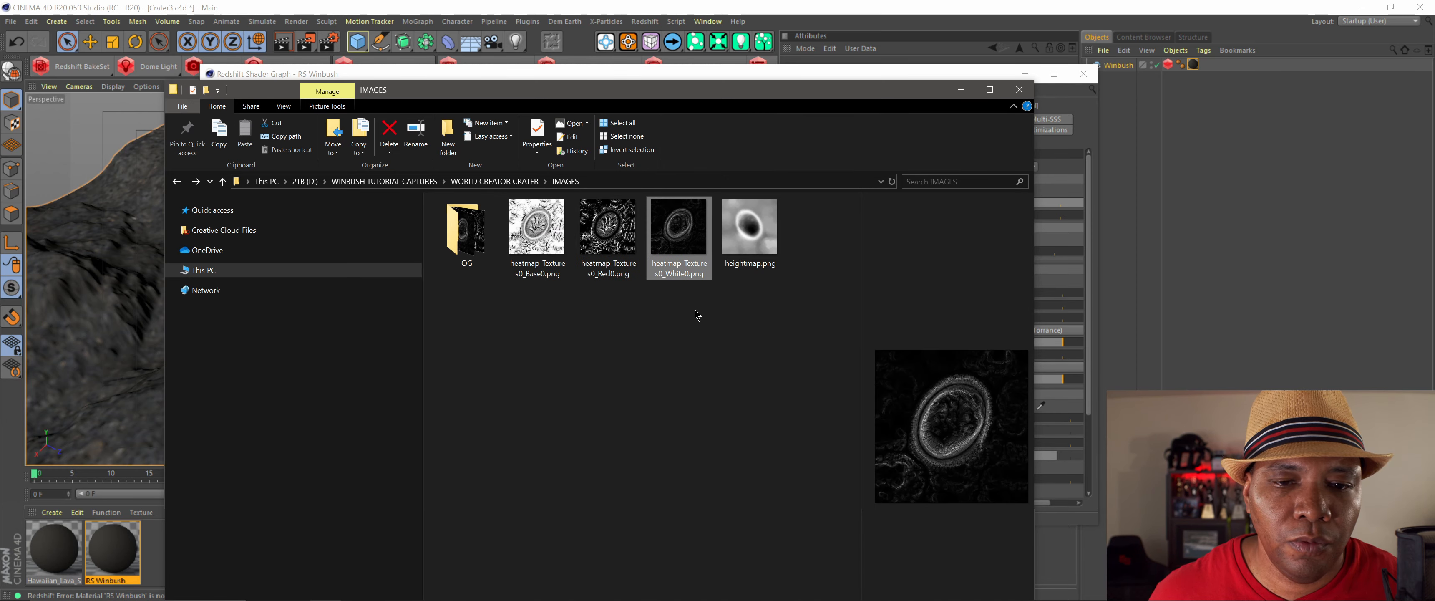
pyautogui.doubleClick(685, 244)
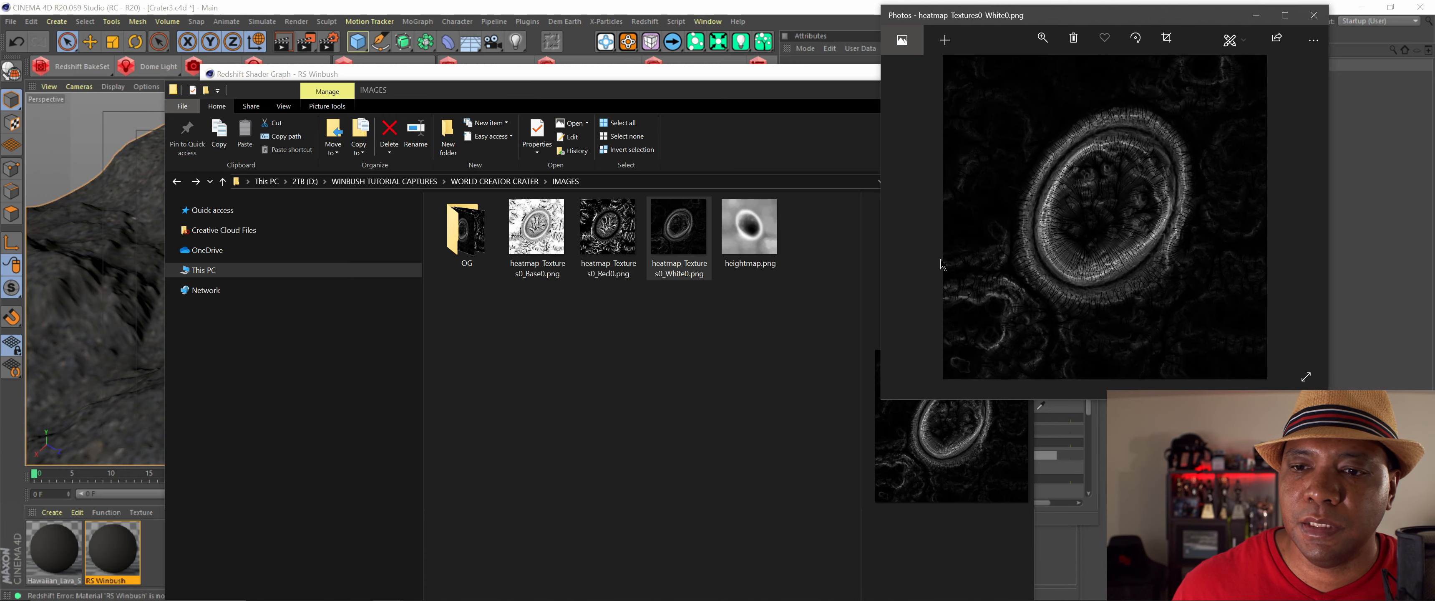
pyautogui.click(1313, 15)
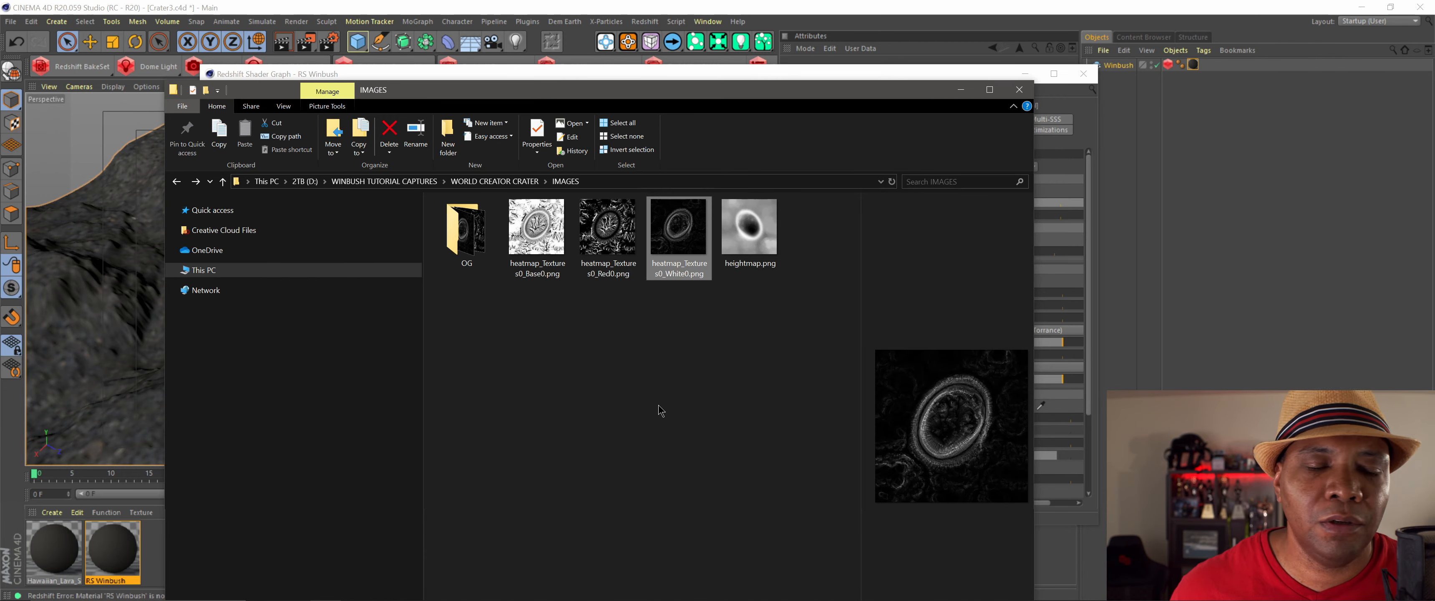
# Step: Bring heatmap_Textures0_White0.png into the shader graph as a texture node and place it below the green RS Material
pyautogui.moveTo(762, 97); pyautogui.dragTo(315, 274)
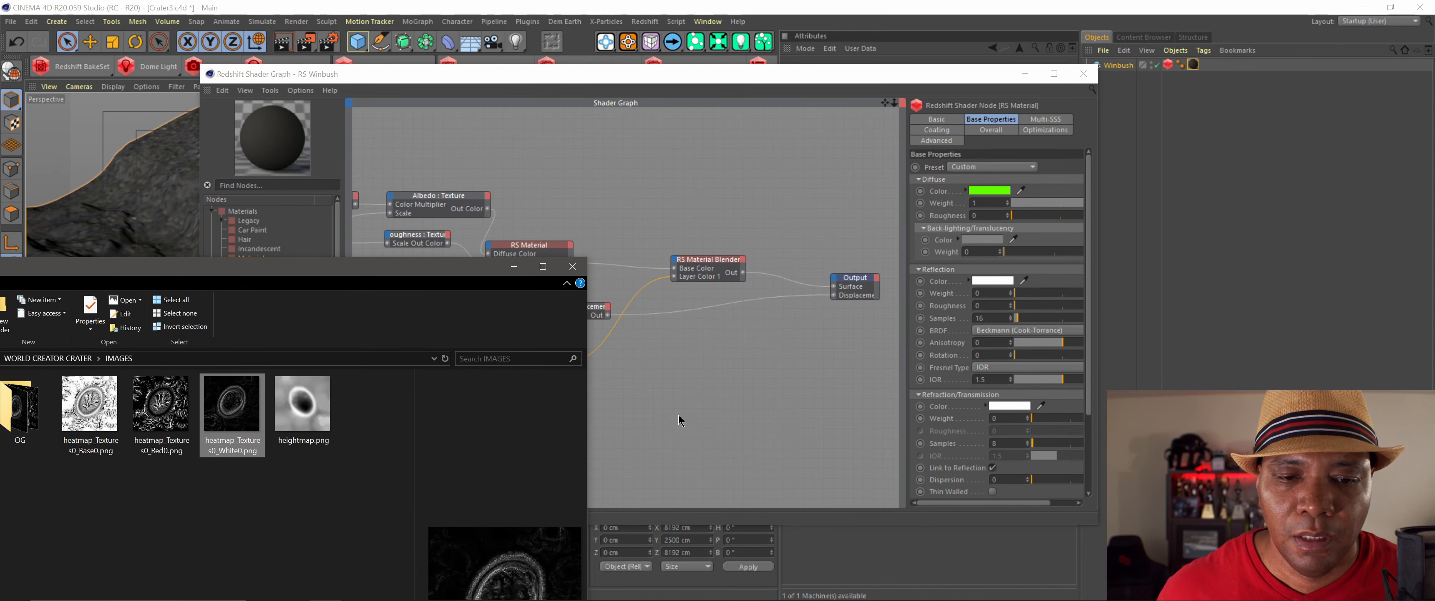
pyautogui.moveTo(232, 413); pyautogui.dragTo(679, 415)
pyautogui.click(803, 351)
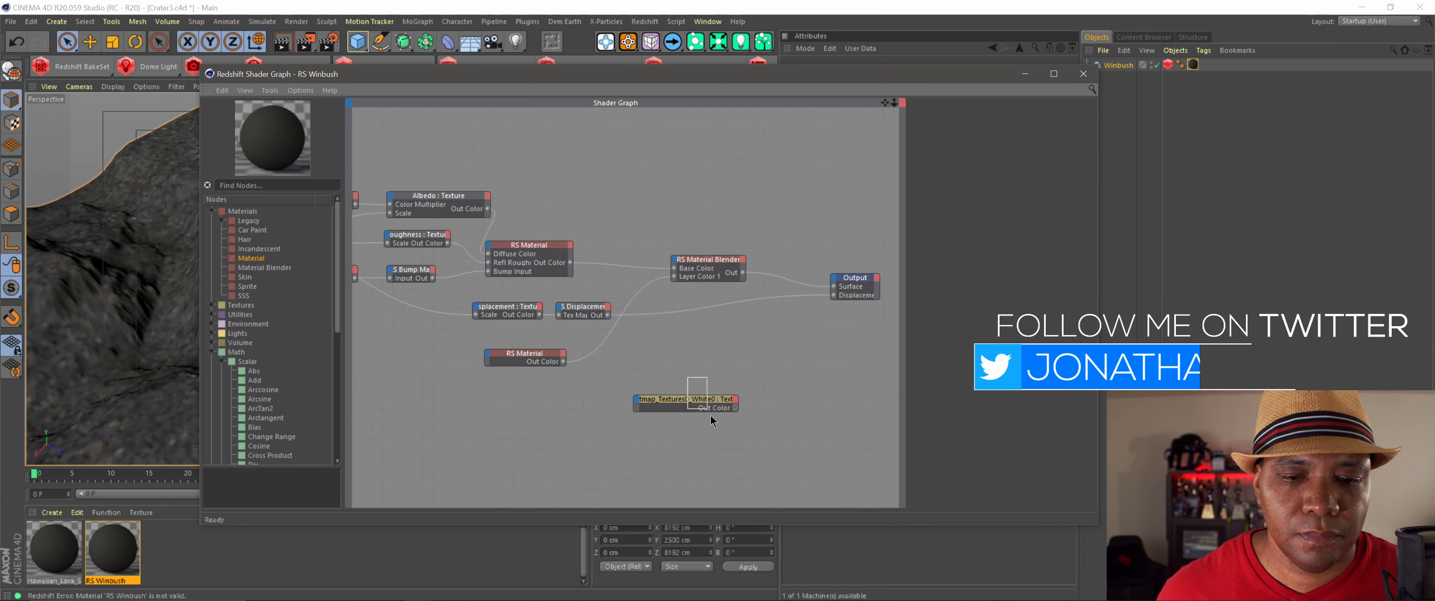
pyautogui.moveTo(710, 409); pyautogui.dragTo(683, 315)
# Step: Connect the heatmap texture's Out Color to Blend Color 1 of the RS Material Blender
pyautogui.moveTo(674, 260); pyautogui.dragTo(674, 261)
pyautogui.moveTo(707, 279)
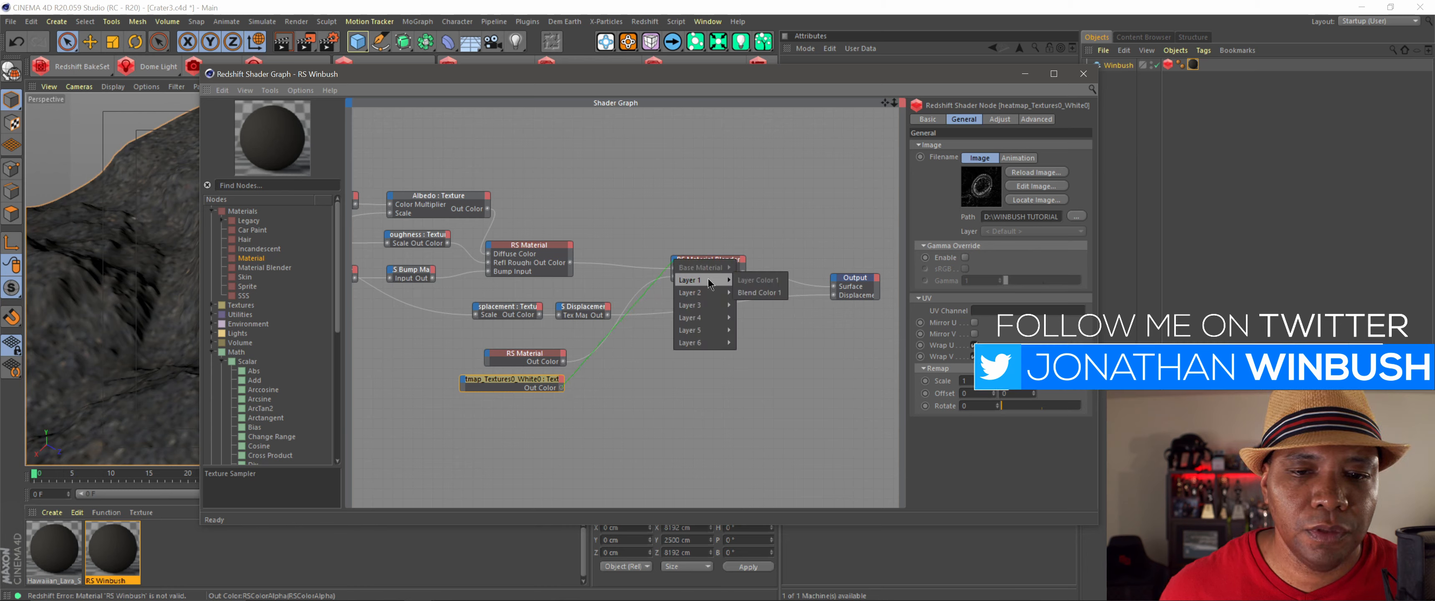
pyautogui.click(769, 291)
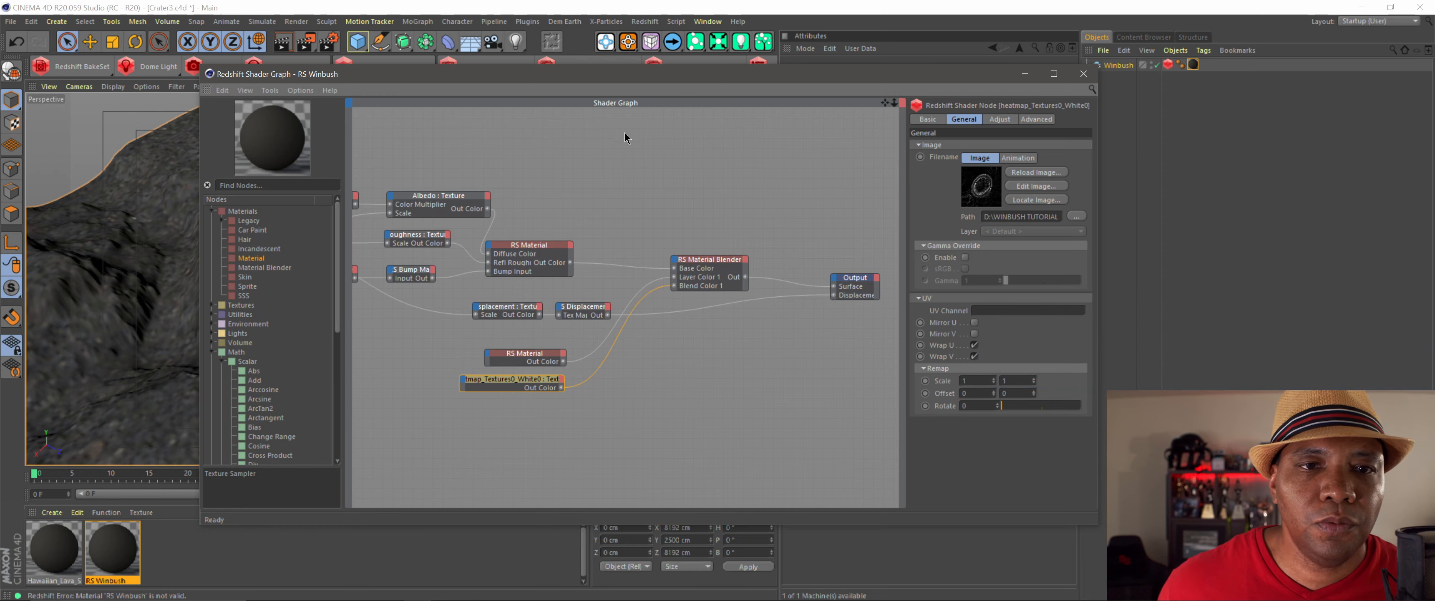
# Step: Render the crater in Redshift RenderView, inspect the green mask areas up close, and close the render view
pyautogui.click(1025, 74)
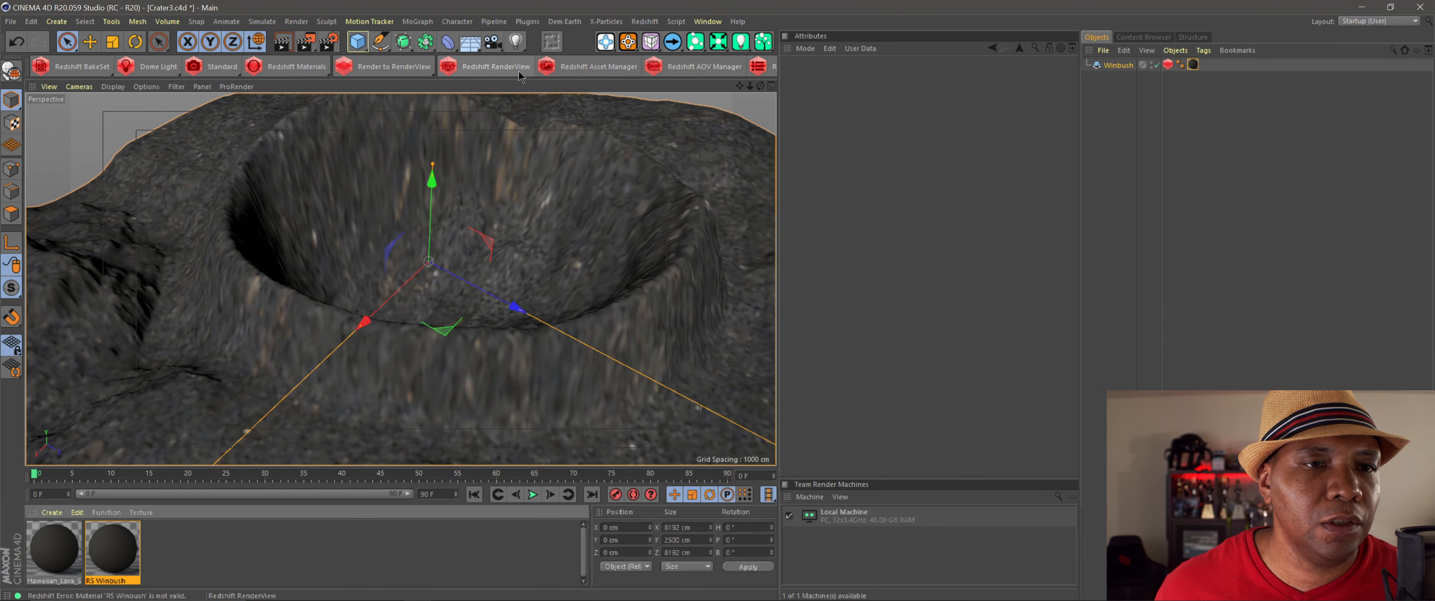
pyautogui.click(486, 67)
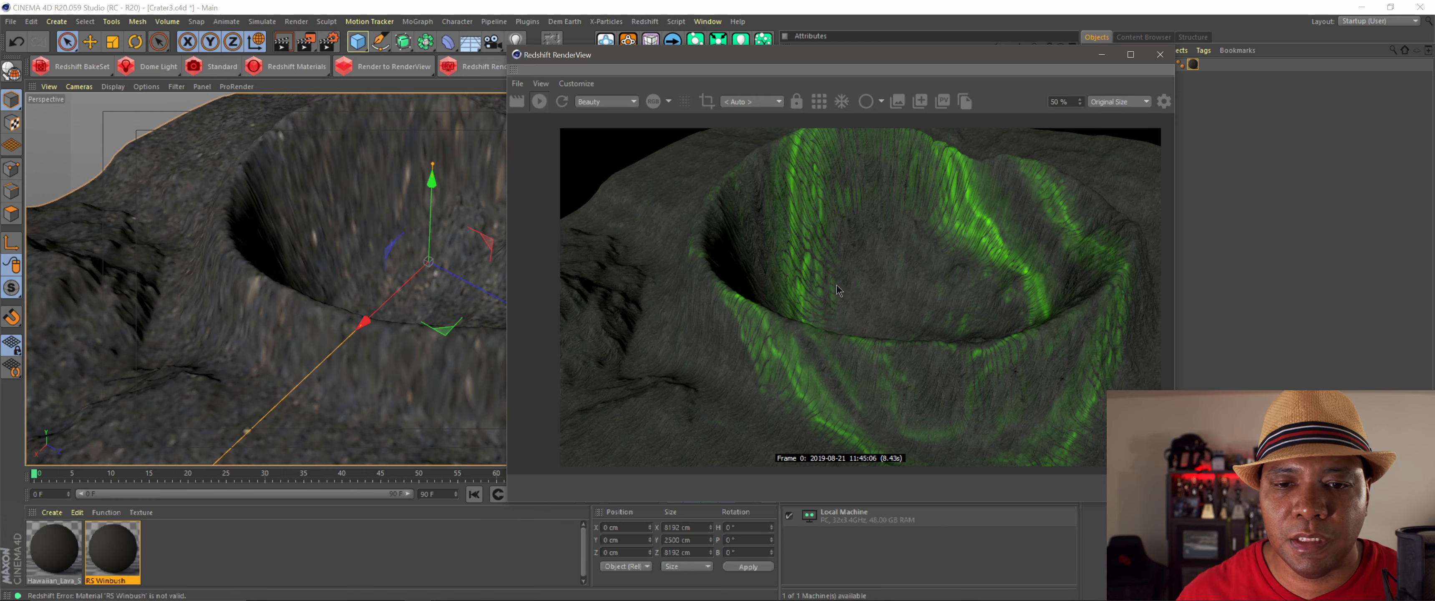
pyautogui.keyDown('alt'); pyautogui.moveTo(366, 257); pyautogui.dragTo(367, 273, button='right'); pyautogui.keyUp('alt')
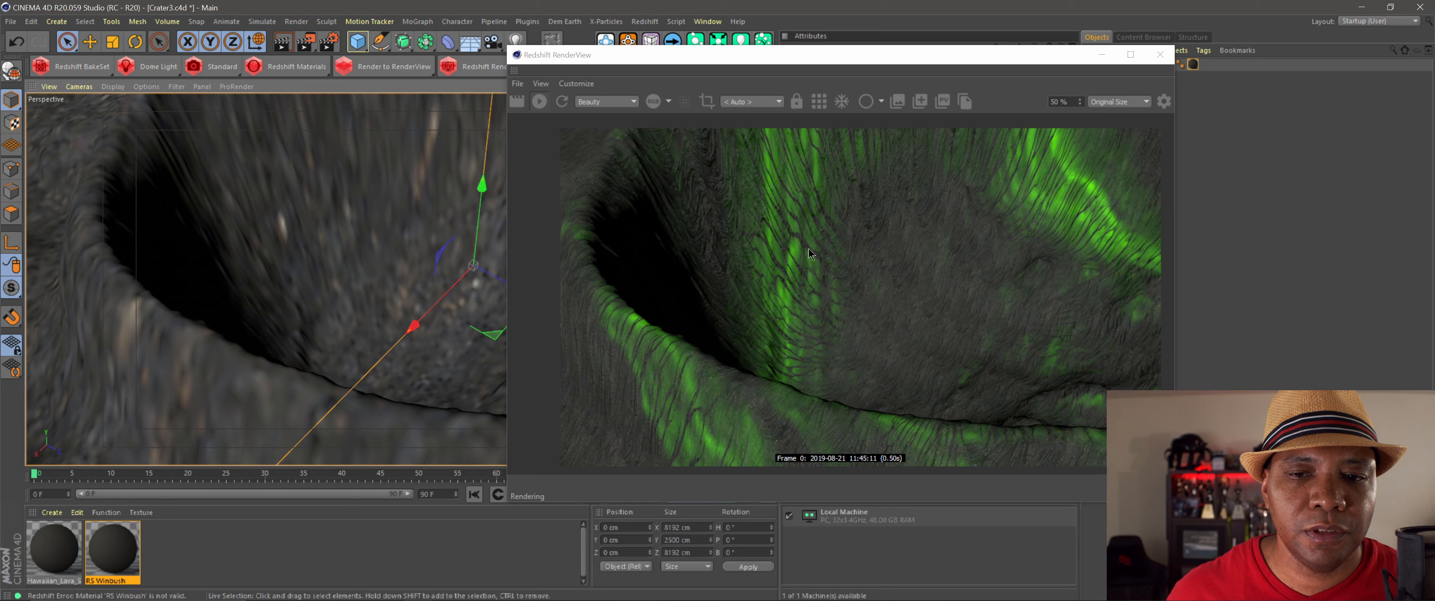
pyautogui.keyDown('alt'); pyautogui.moveTo(362, 273); pyautogui.dragTo(372, 272); pyautogui.keyUp('alt')
pyautogui.keyDown('alt'); pyautogui.moveTo(374, 272); pyautogui.dragTo(349, 251, button='middle'); pyautogui.keyUp('alt')
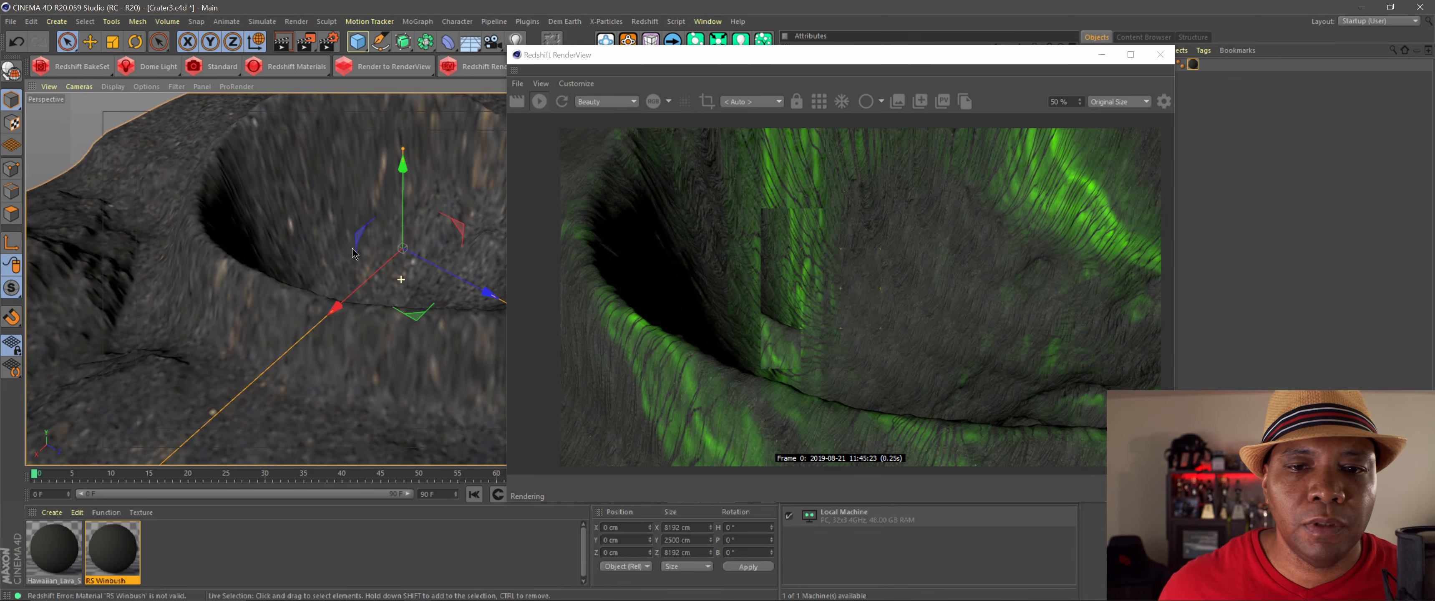
pyautogui.click(1161, 55)
pyautogui.click(1161, 55)
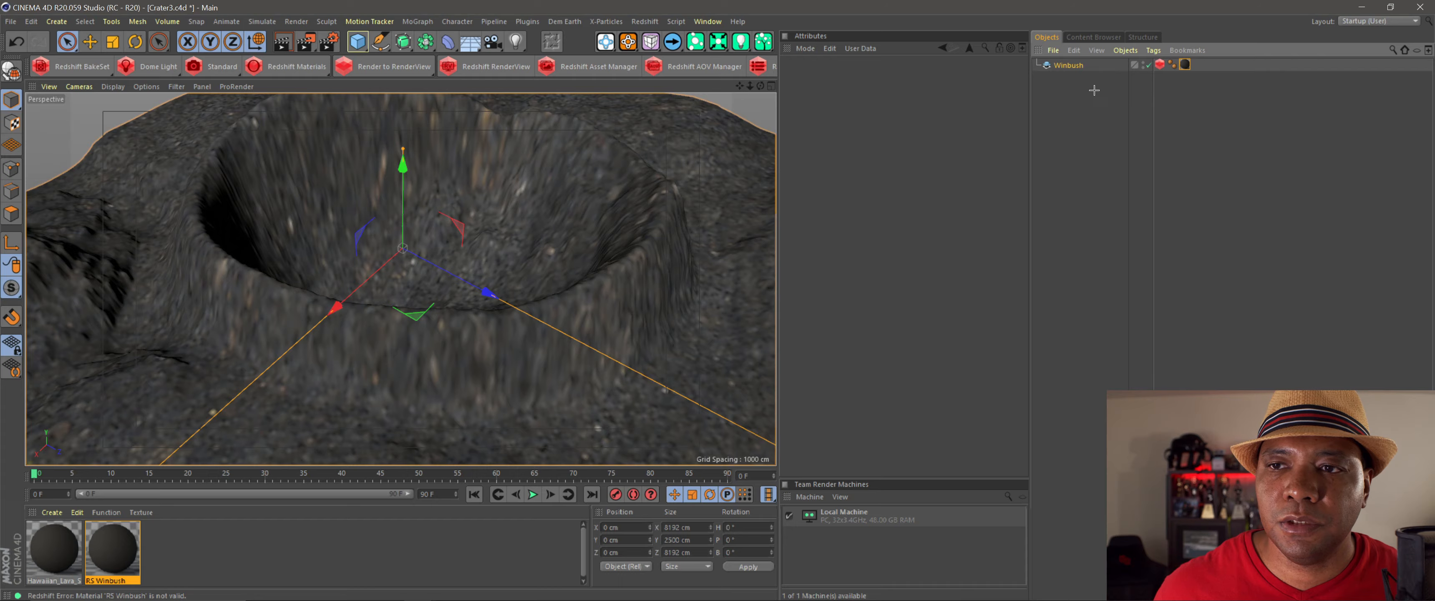
# Step: Switch to Quixel Bridge and export the Hawaiian Lava Stone 2x2 M surface to Cinema 4D
pyautogui.click(1097, 92)
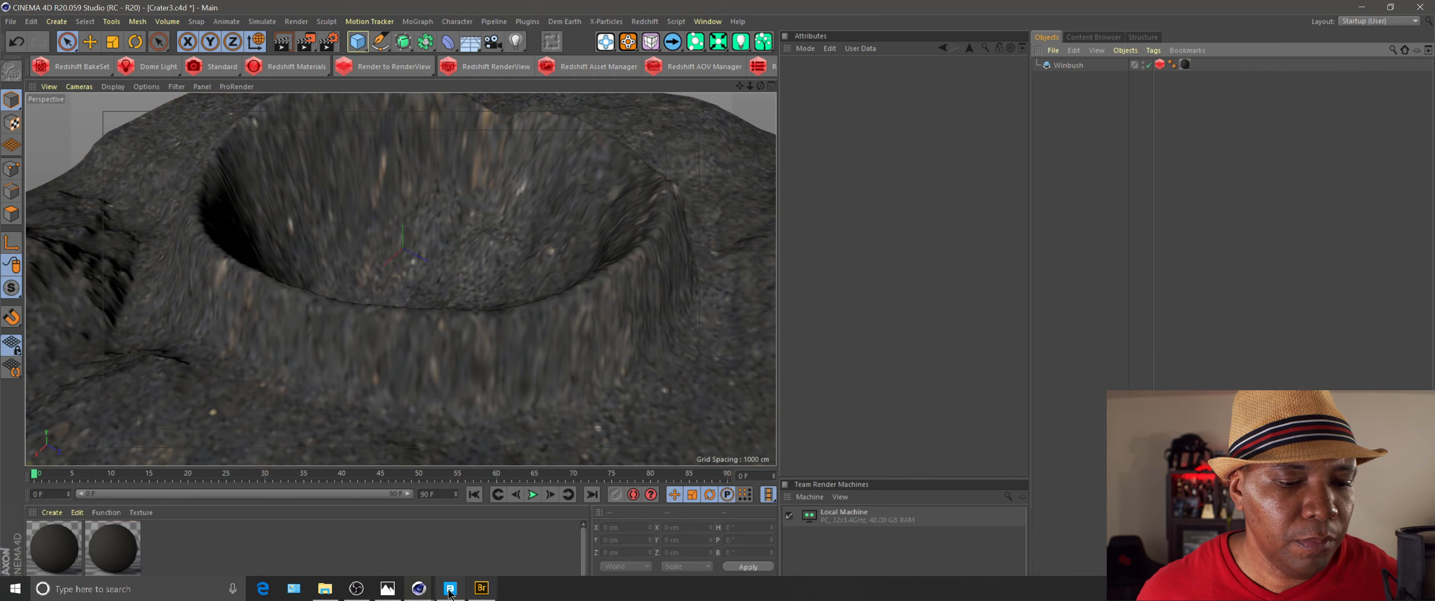
pyautogui.click(449, 589)
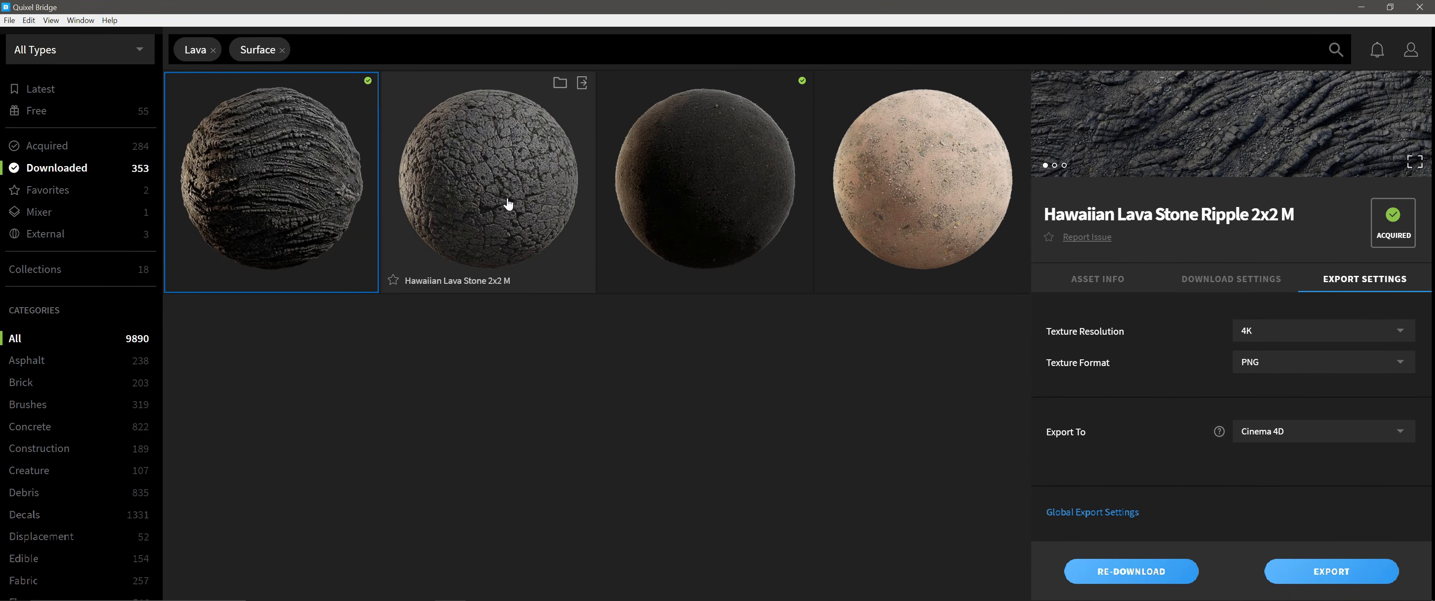
pyautogui.click(476, 194)
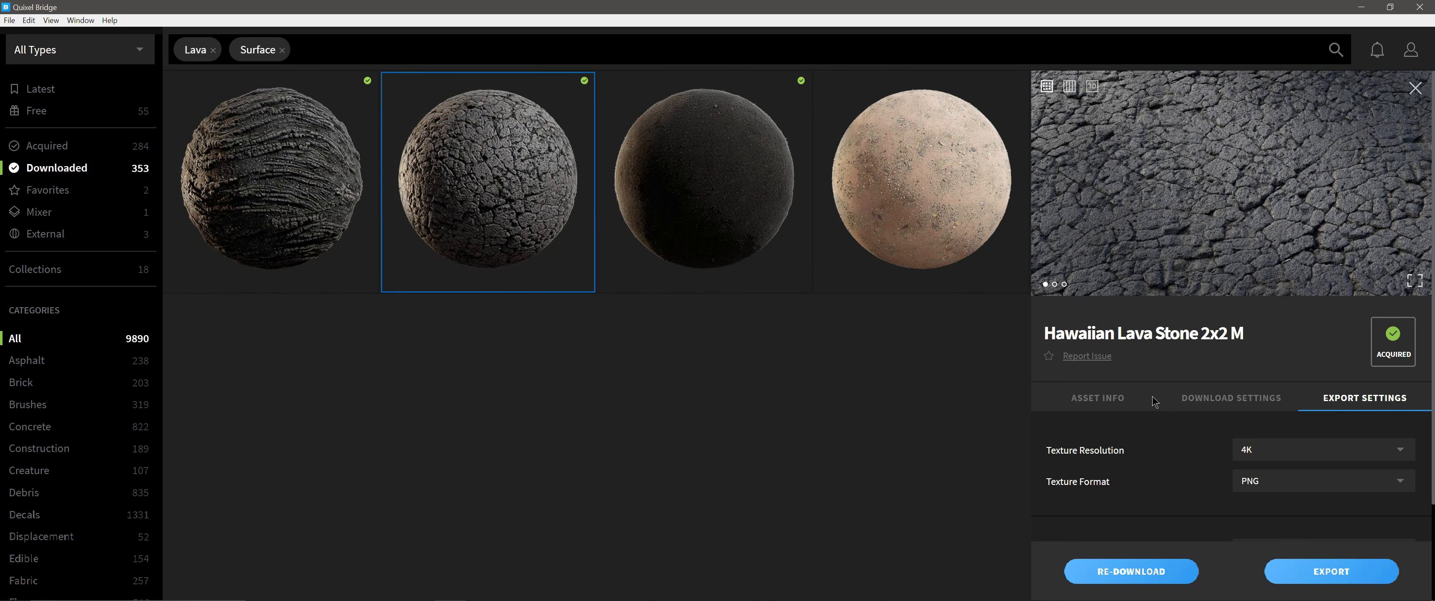
pyautogui.scroll(-3, 1208, 499)
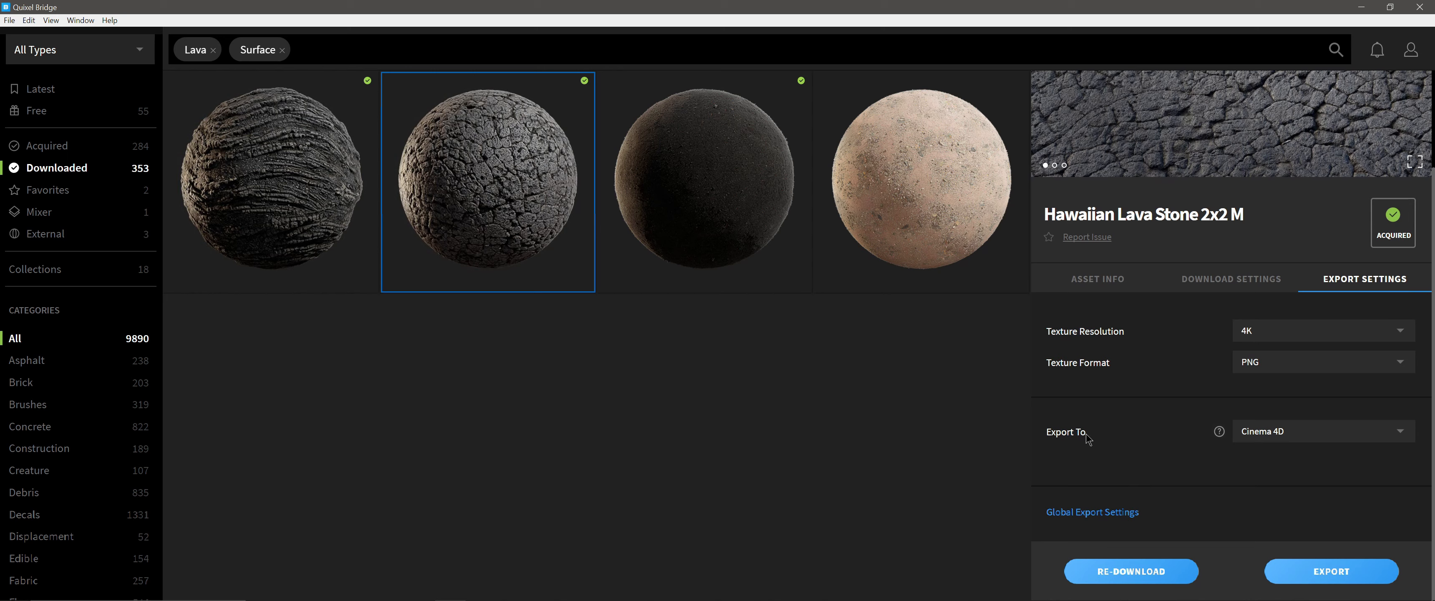
pyautogui.click(1327, 572)
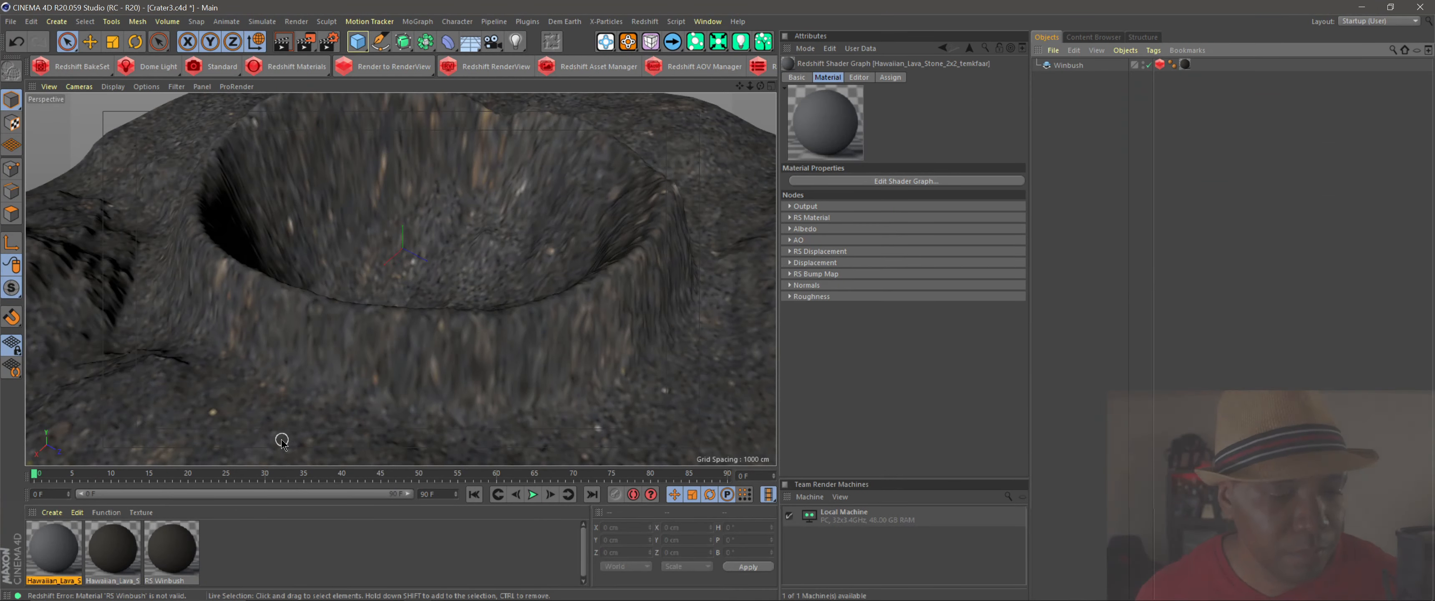
# Step: Open the RS Winbush material's shader graph and shift its window aside, keeping the whole node network in view
pyautogui.click(270, 551)
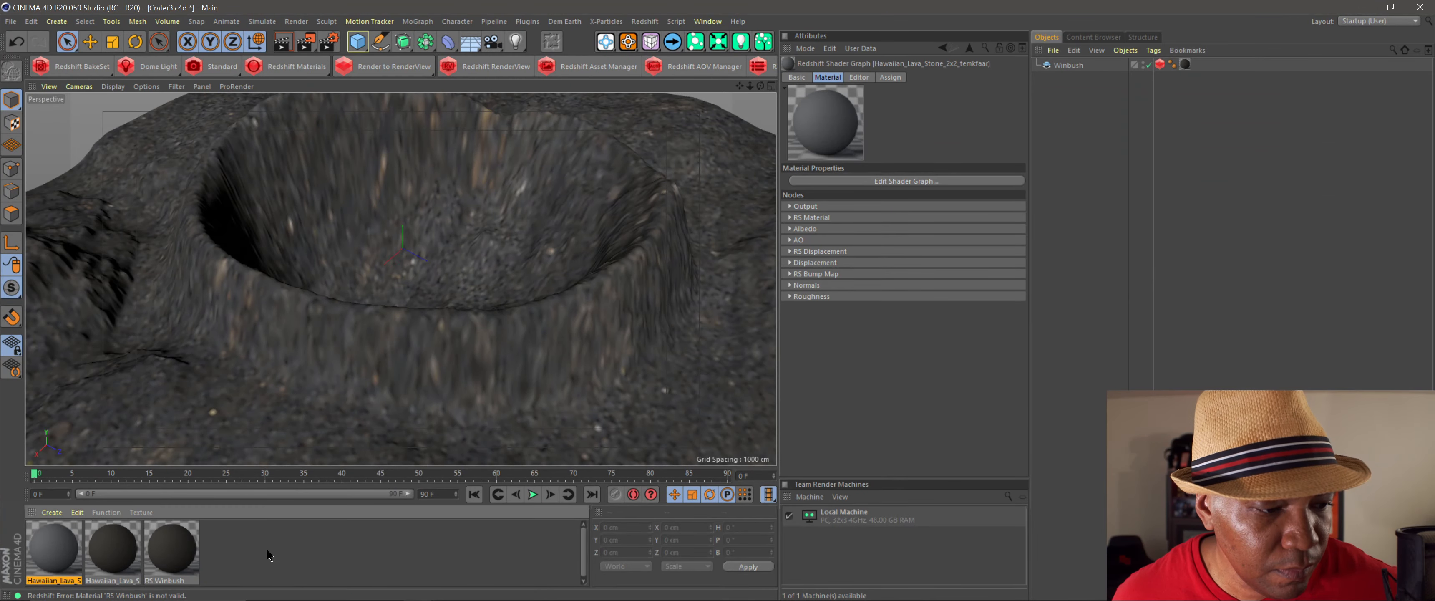
pyautogui.click(70, 565)
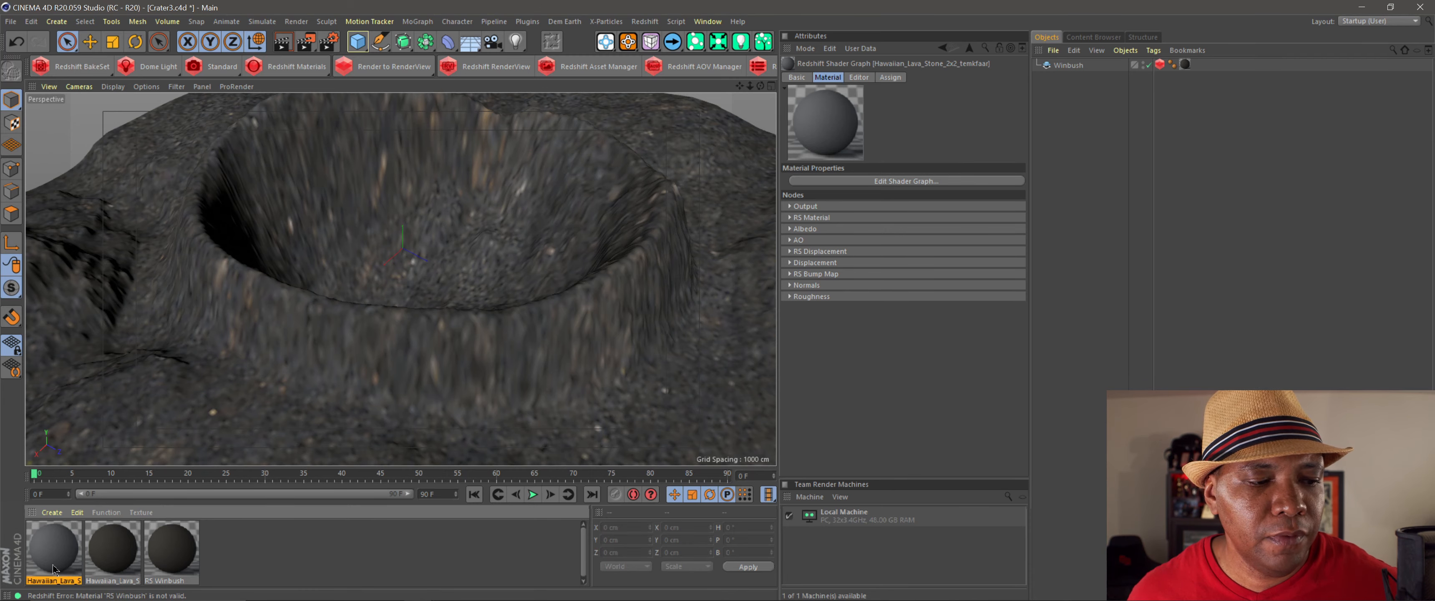
pyautogui.doubleClick(171, 549)
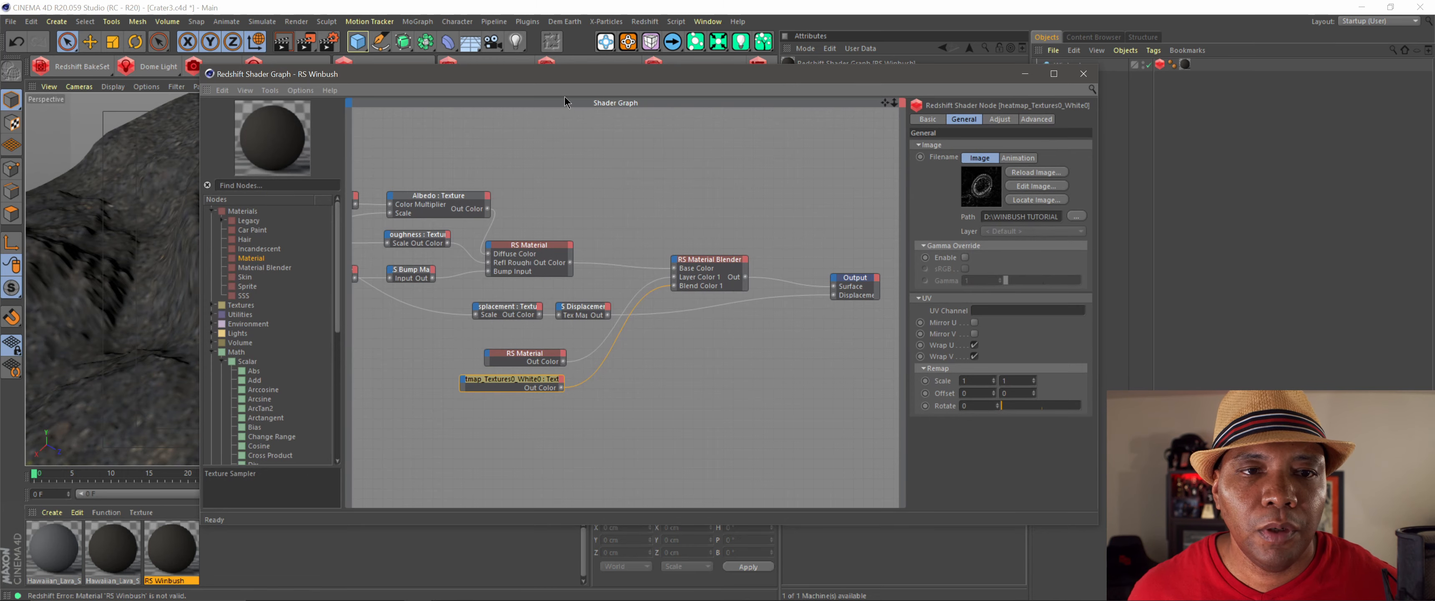
pyautogui.moveTo(568, 78); pyautogui.dragTo(665, 80)
pyautogui.scroll(-4, 552, 312)
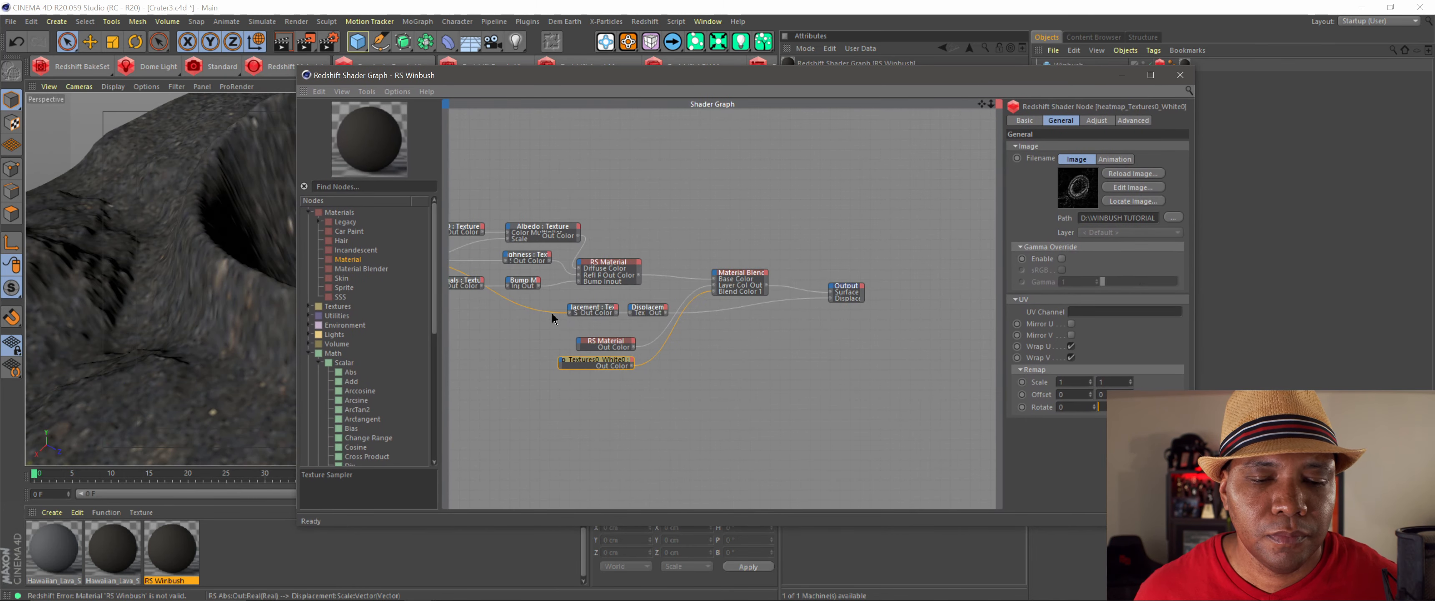
pyautogui.moveTo(551, 313); pyautogui.dragTo(654, 311, button='middle')
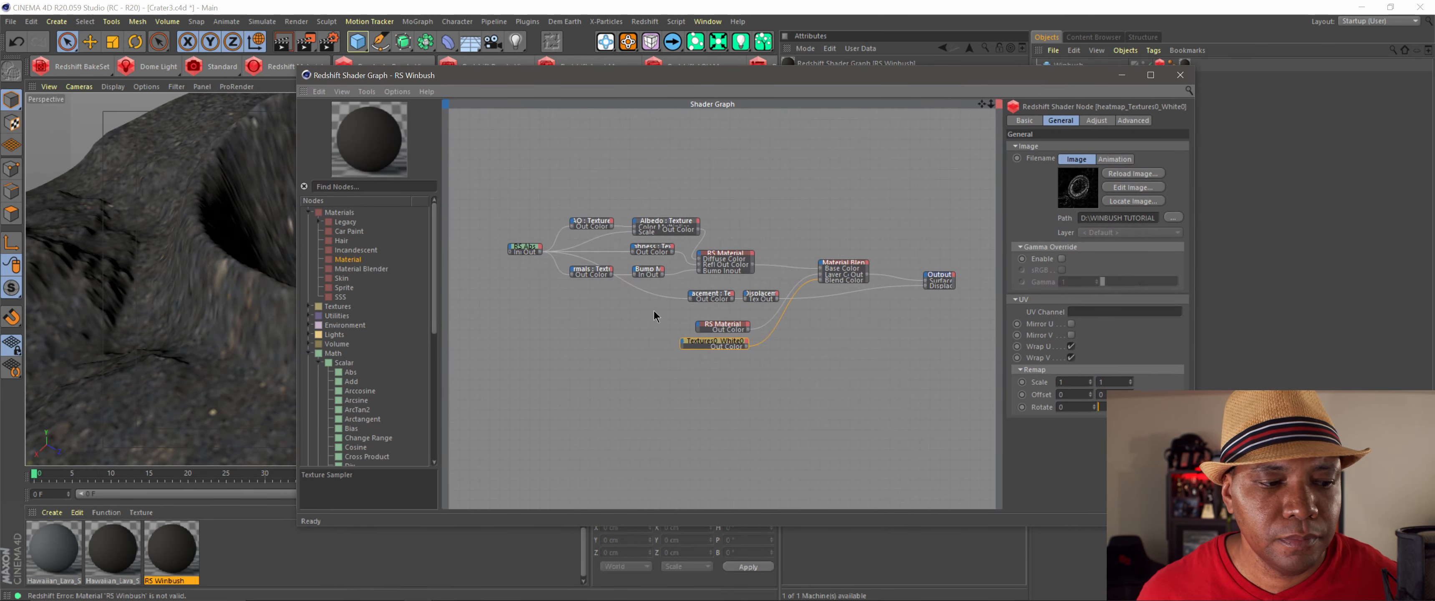
# Step: Copy the RS Material with its AO, Albedo, Roughness, Normals and Bump Map nodes from the Hawaiian Lava Stone 2x2 shader graph
pyautogui.doubleClick(66, 557)
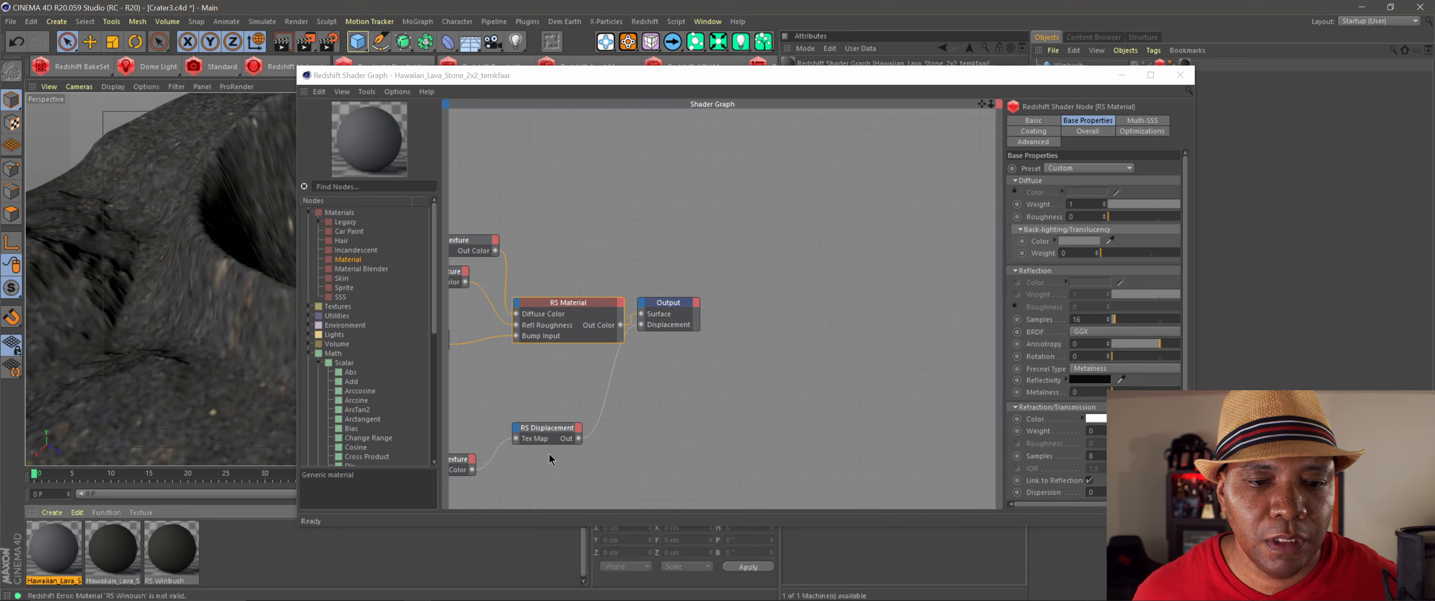
pyautogui.moveTo(540, 393); pyautogui.dragTo(712, 391, button='middle')
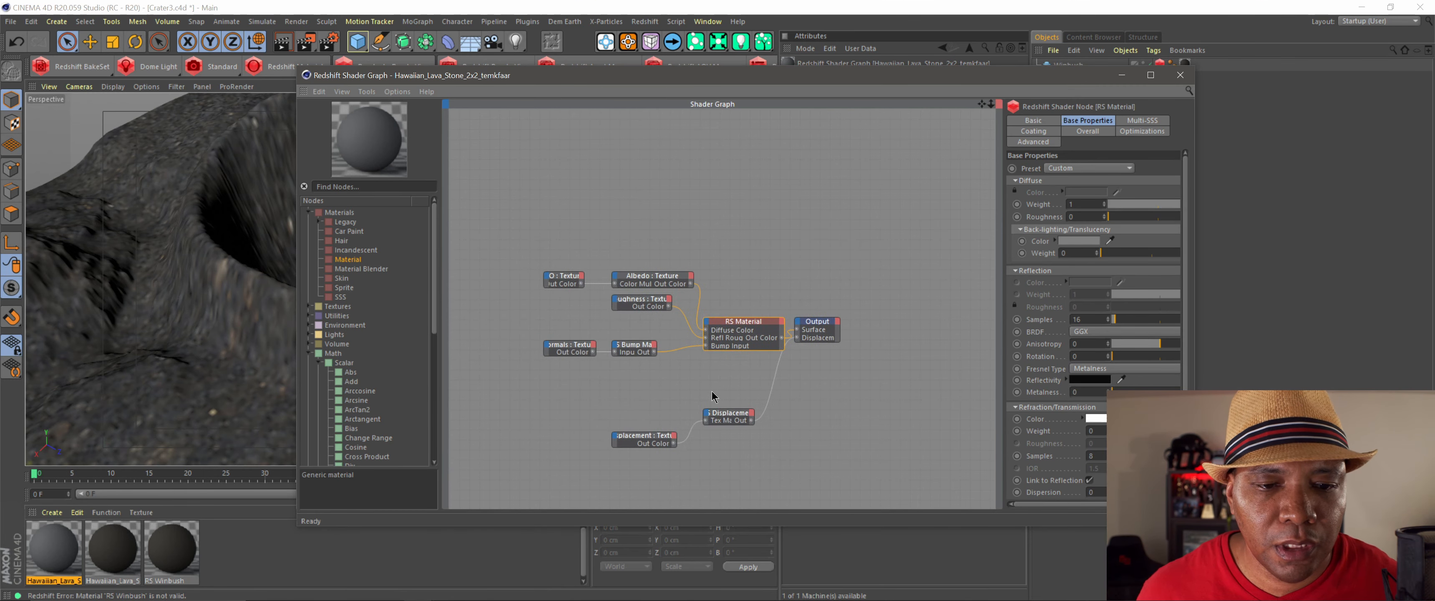
pyautogui.moveTo(539, 207); pyautogui.dragTo(739, 387)
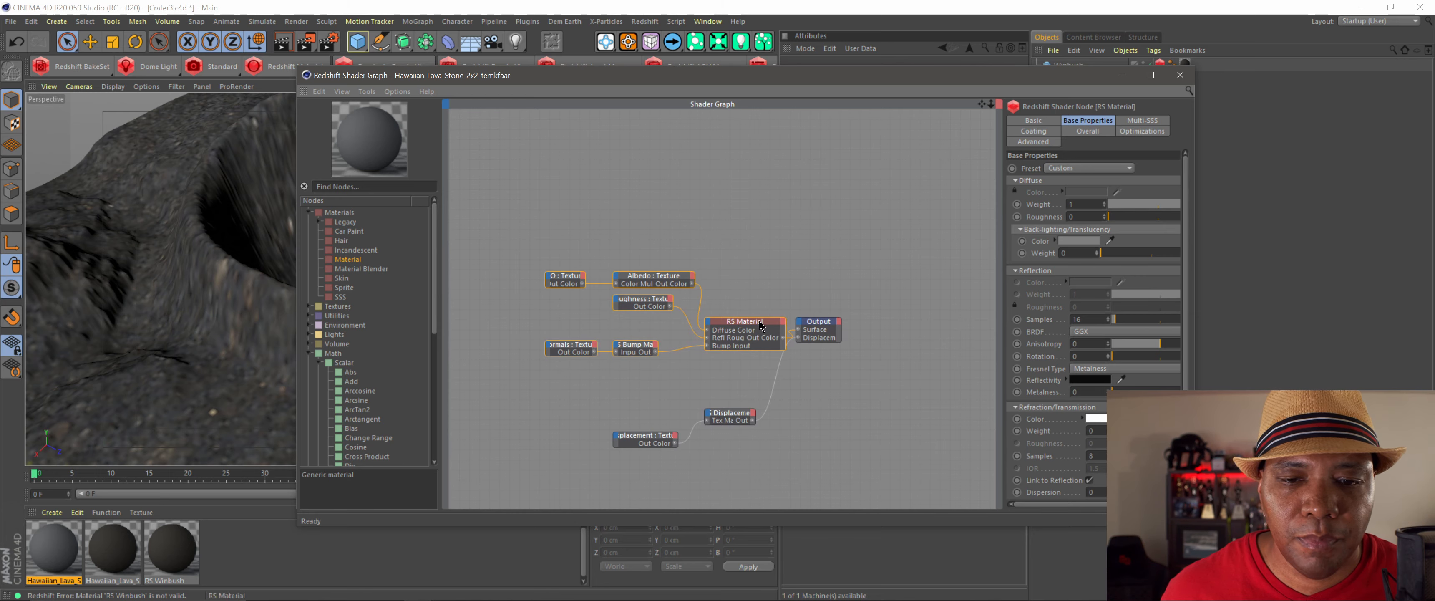
pyautogui.moveTo(759, 321); pyautogui.dragTo(720, 301)
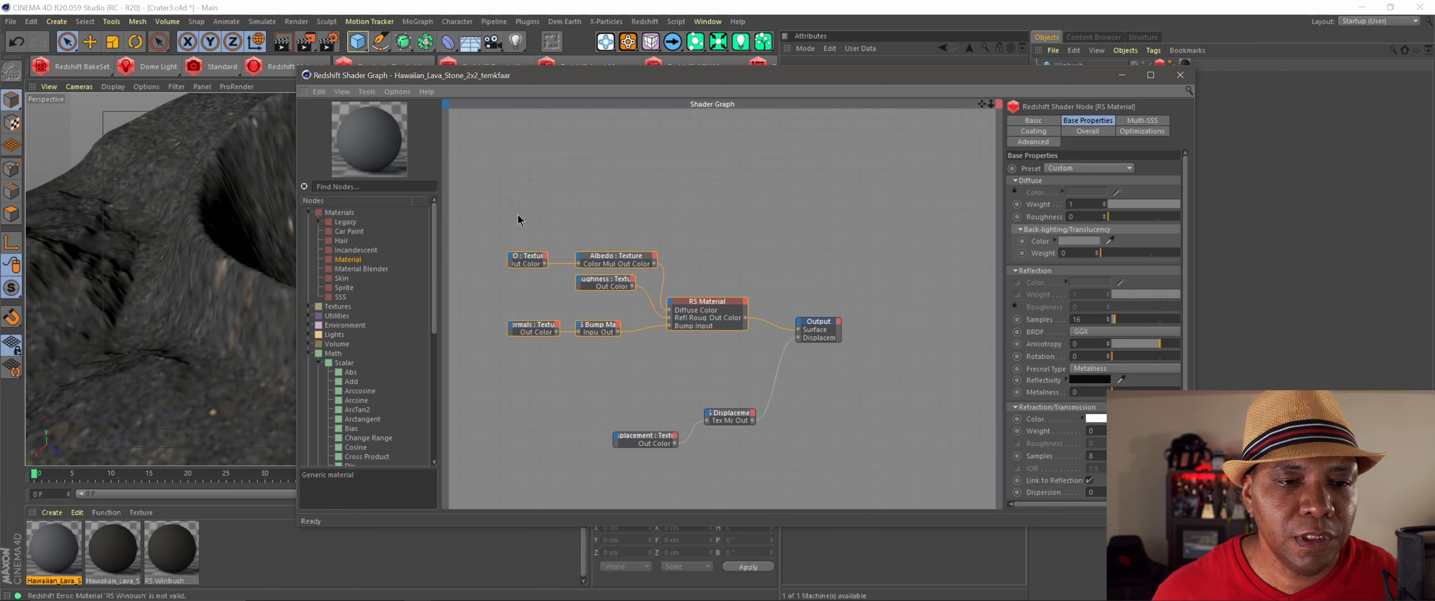
pyautogui.moveTo(499, 212); pyautogui.dragTo(707, 370)
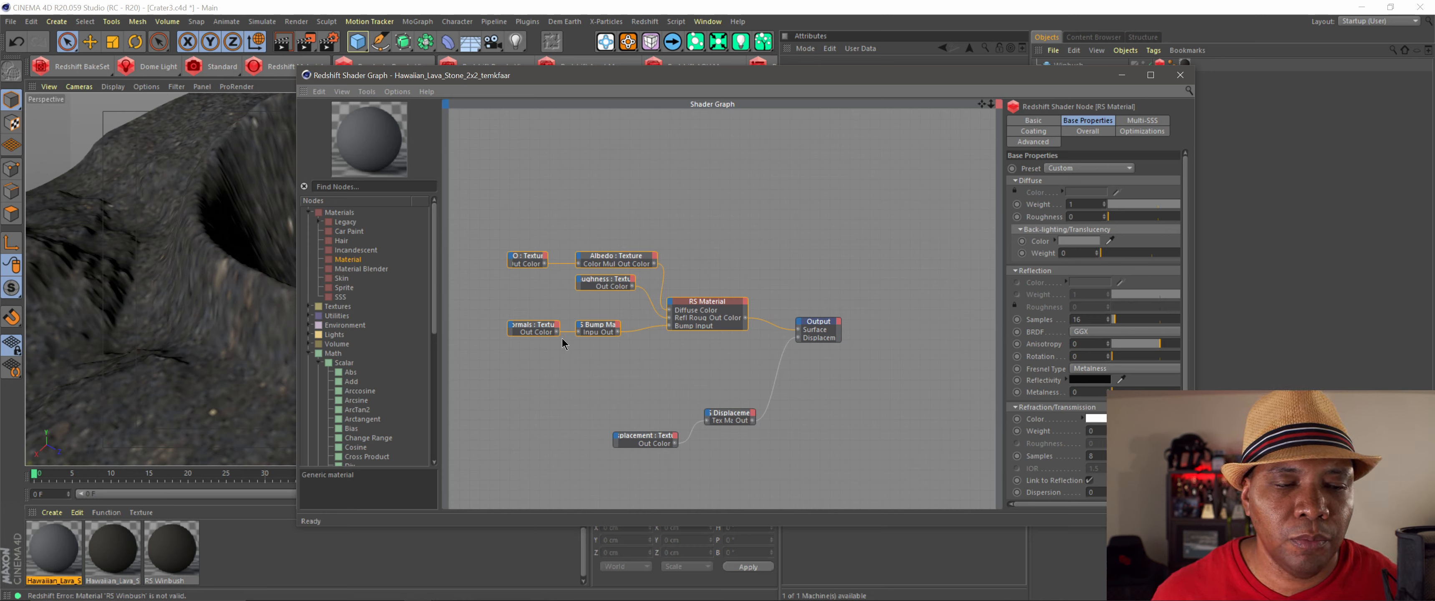
pyautogui.click(319, 92)
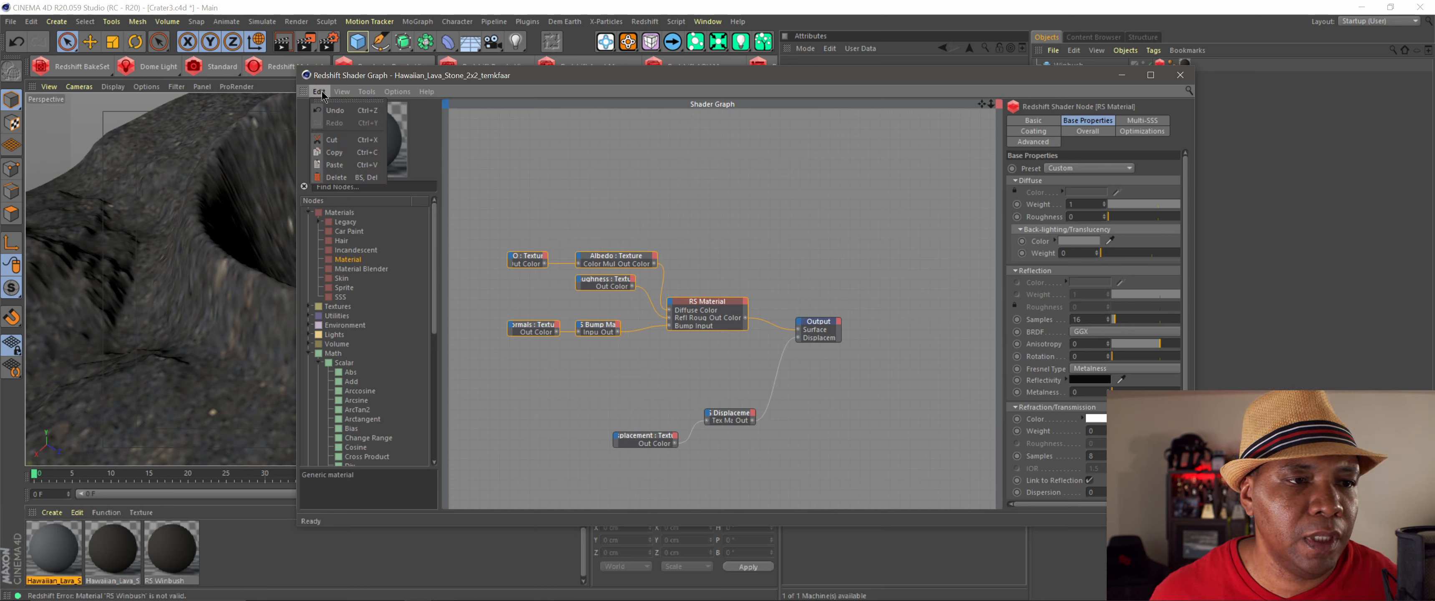
pyautogui.click(334, 152)
# Step: Paste the copied lava stone nodes into the RS Winbush shader graph and place them below the existing nodes
pyautogui.click(187, 551)
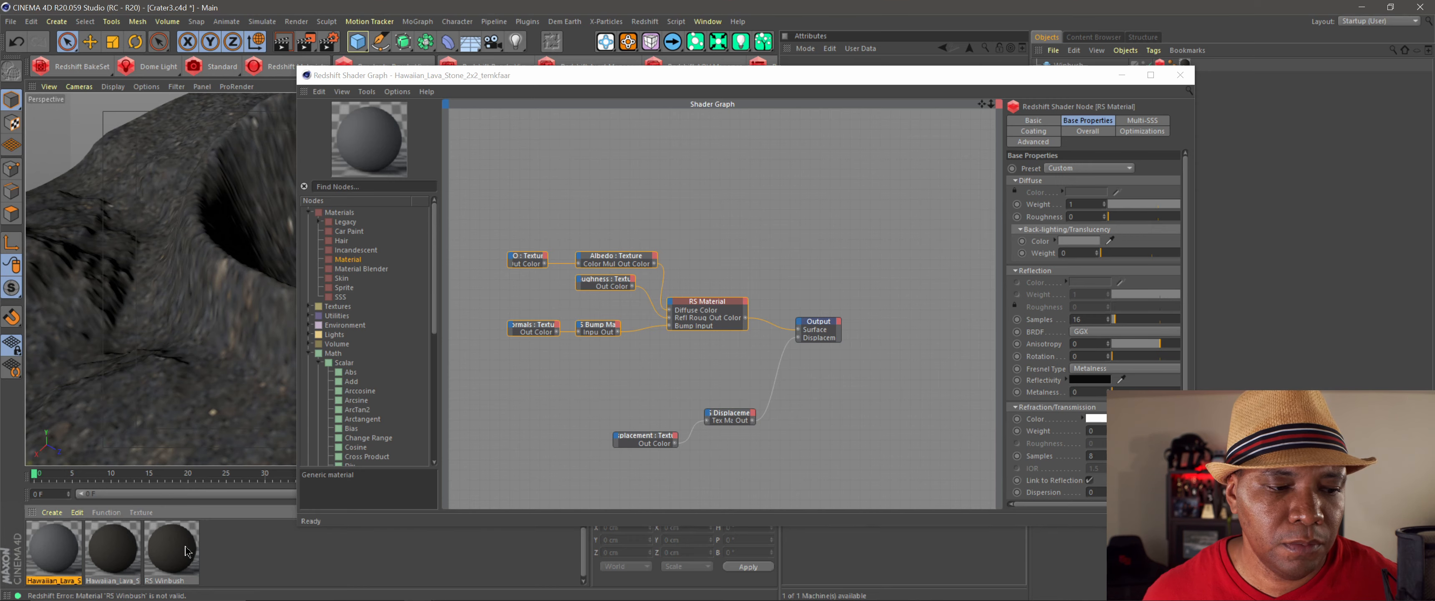
pyautogui.click(187, 552)
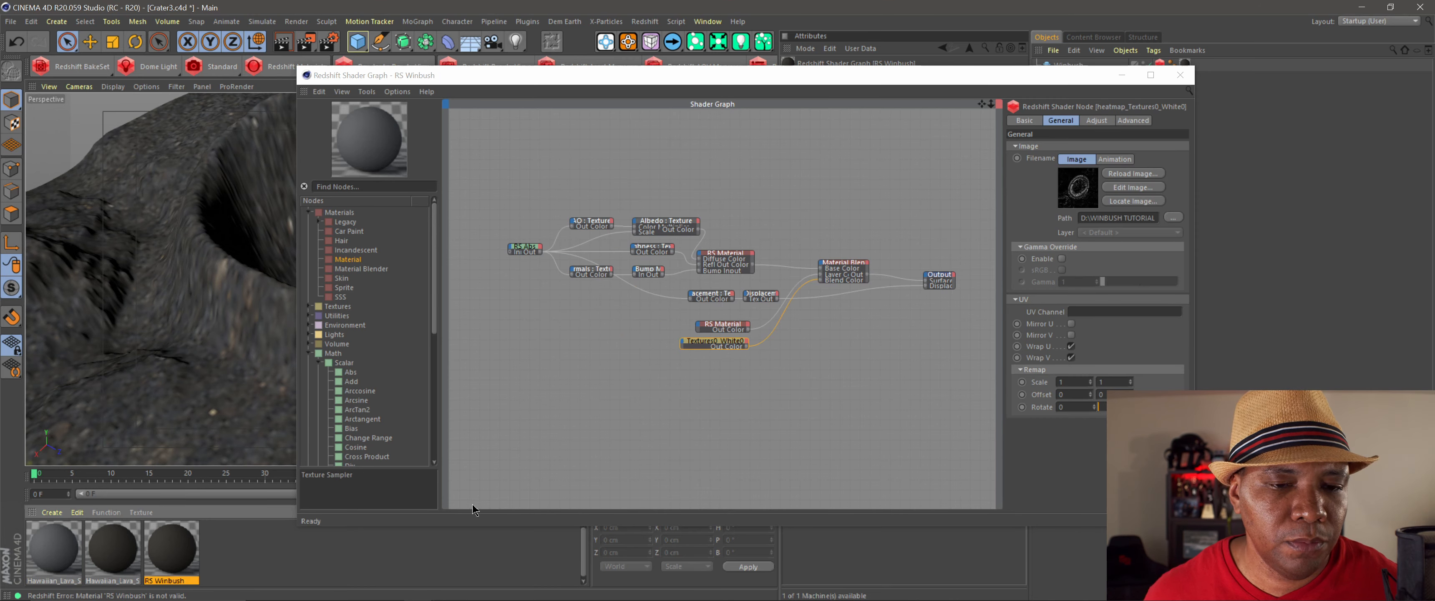
pyautogui.click(320, 90)
pyautogui.click(342, 165)
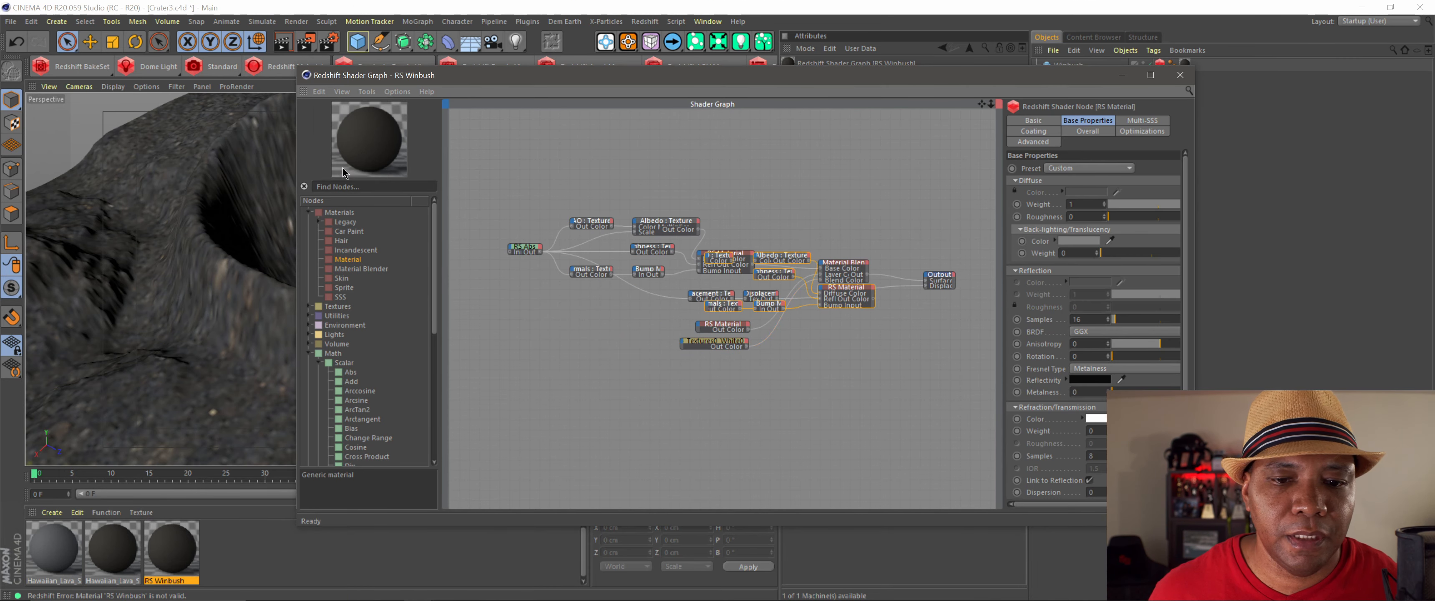
pyautogui.moveTo(846, 290); pyautogui.dragTo(711, 393)
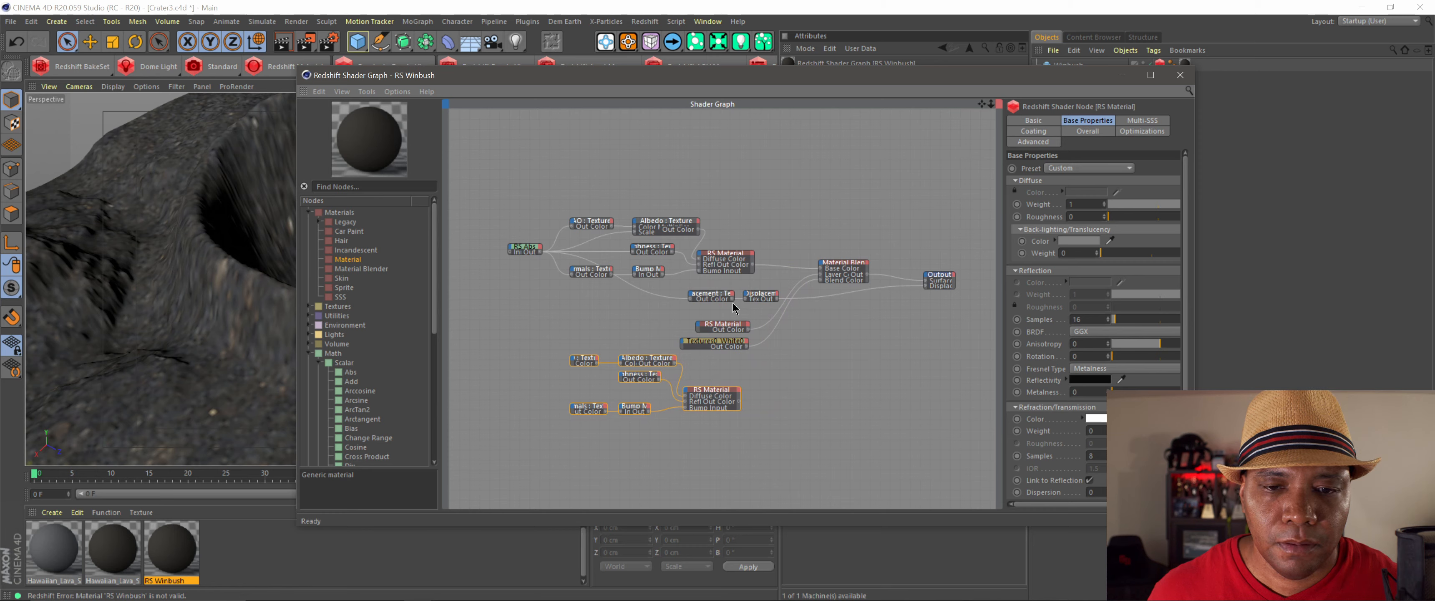
# Step: Delete the green RS Material node from the RS Winbush shader graph
pyautogui.click(784, 348)
pyautogui.moveTo(715, 315); pyautogui.dragTo(726, 328)
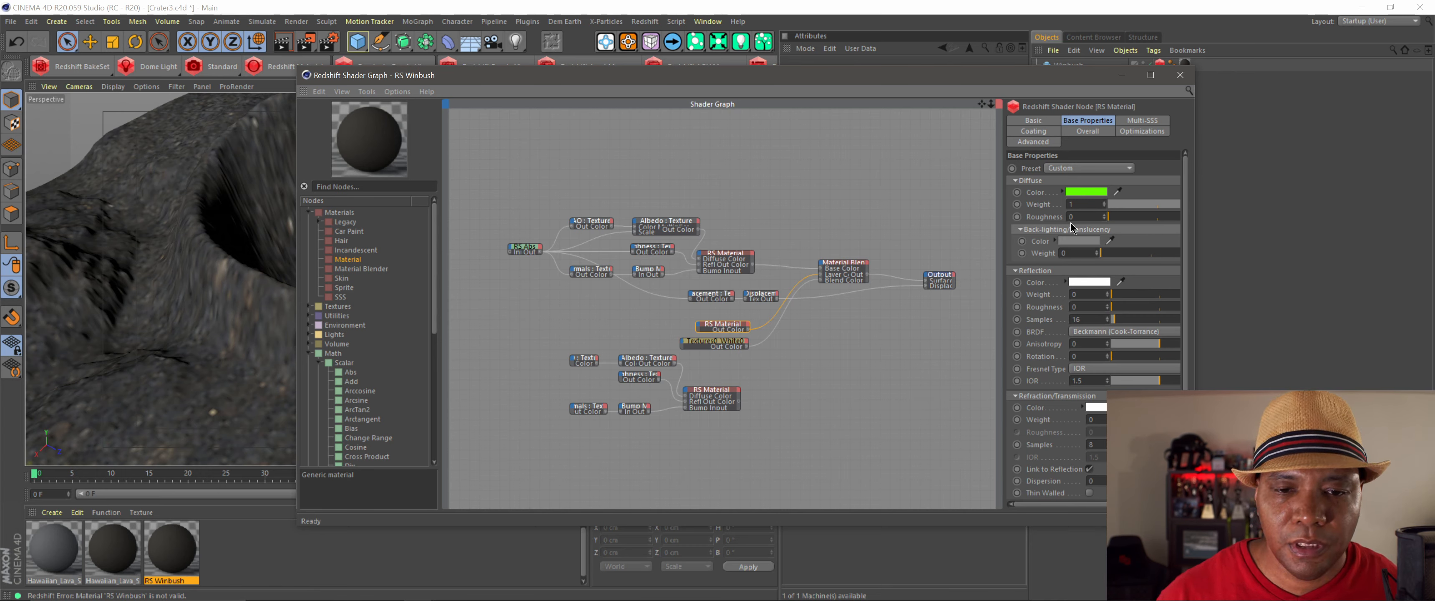
pyautogui.press('Delete')
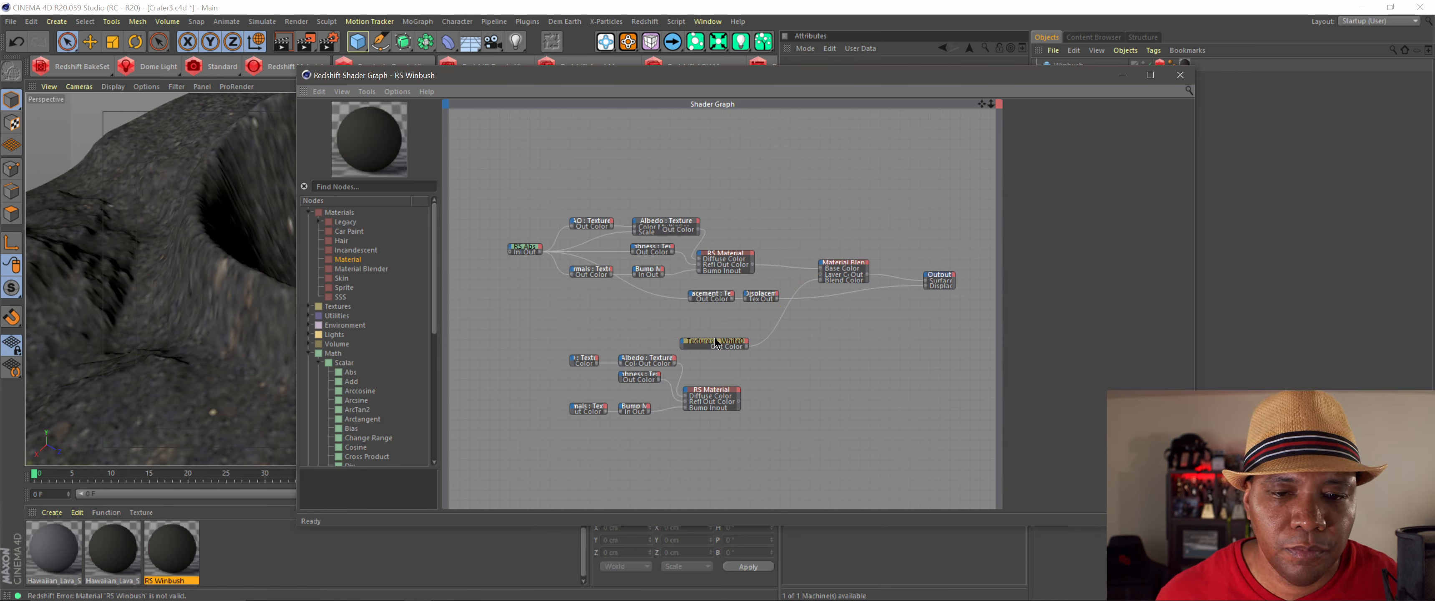
pyautogui.hotkey('ctrl', 'z')
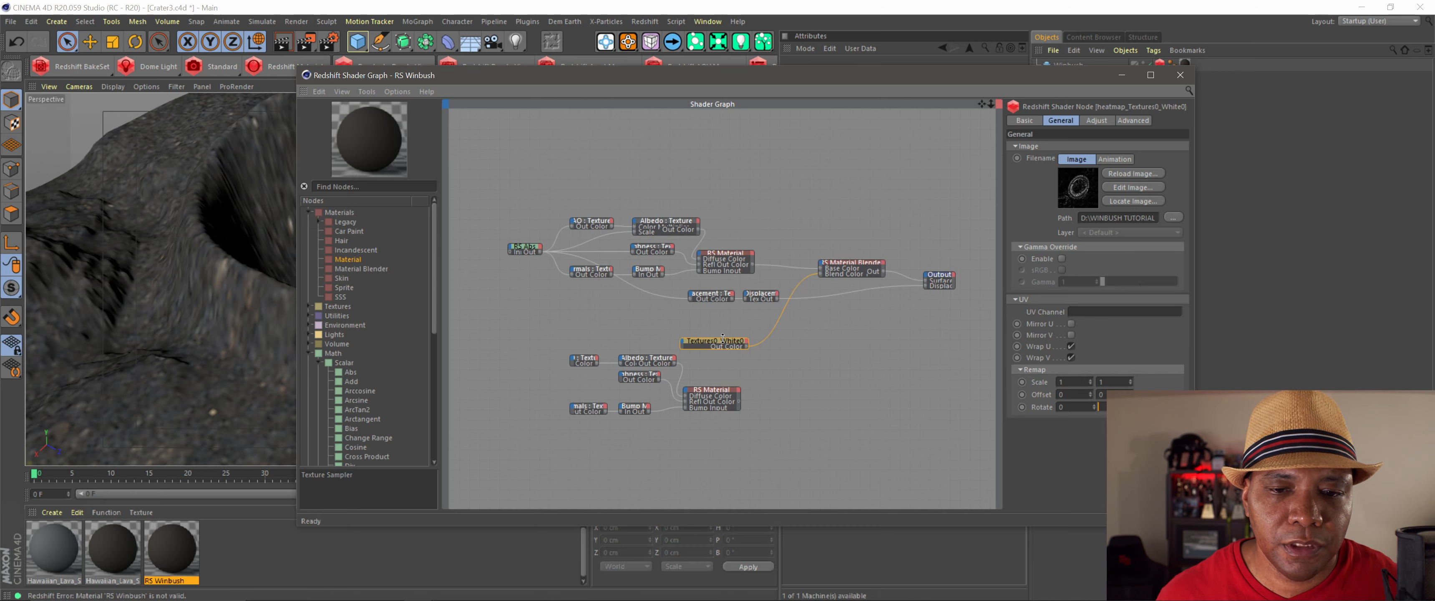
# Step: Place the heatmap texture below the pasted RS Material and connect that material's Out Color to Layer Color 1 of the RS Material Blender
pyautogui.moveTo(722, 342); pyautogui.dragTo(733, 387)
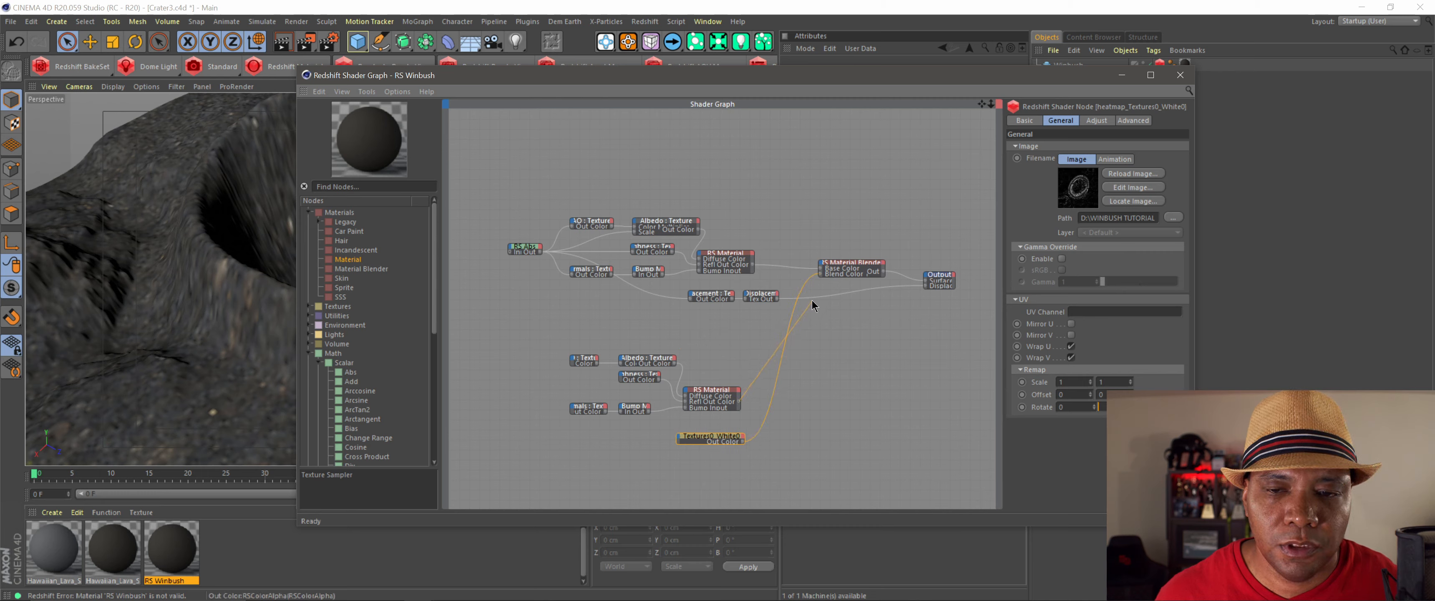
pyautogui.moveTo(818, 267); pyautogui.dragTo(821, 267)
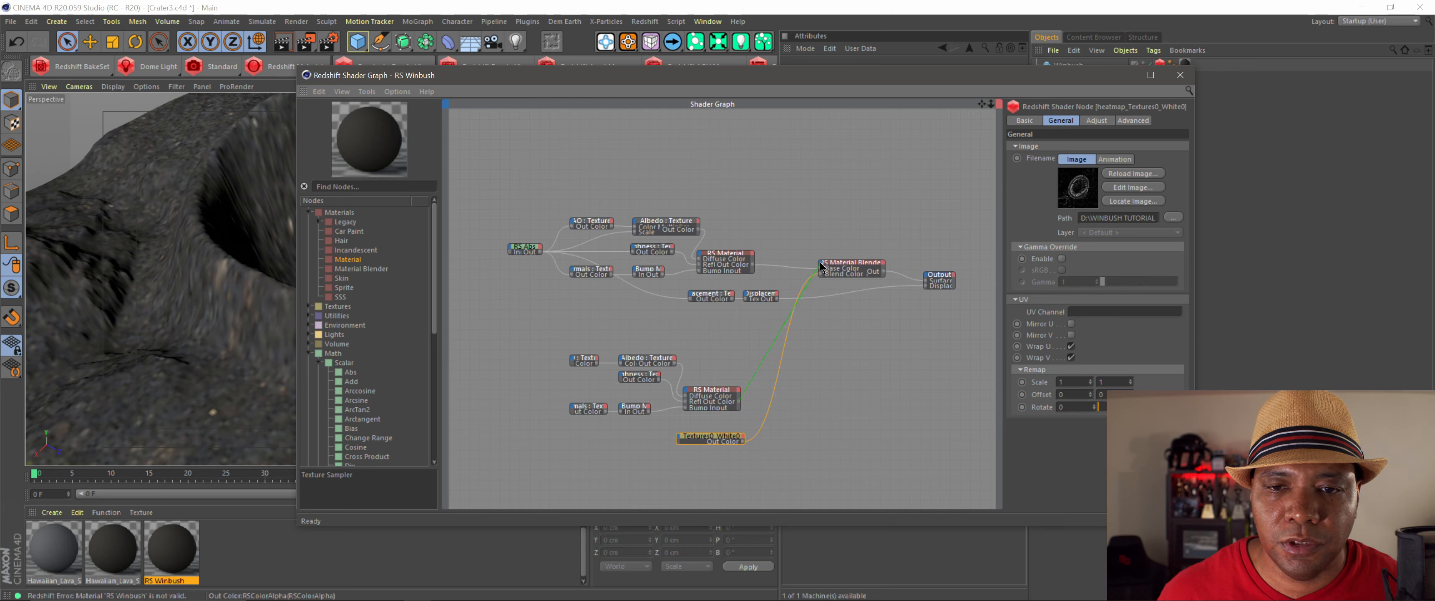
pyautogui.click(821, 266)
pyautogui.moveTo(841, 283)
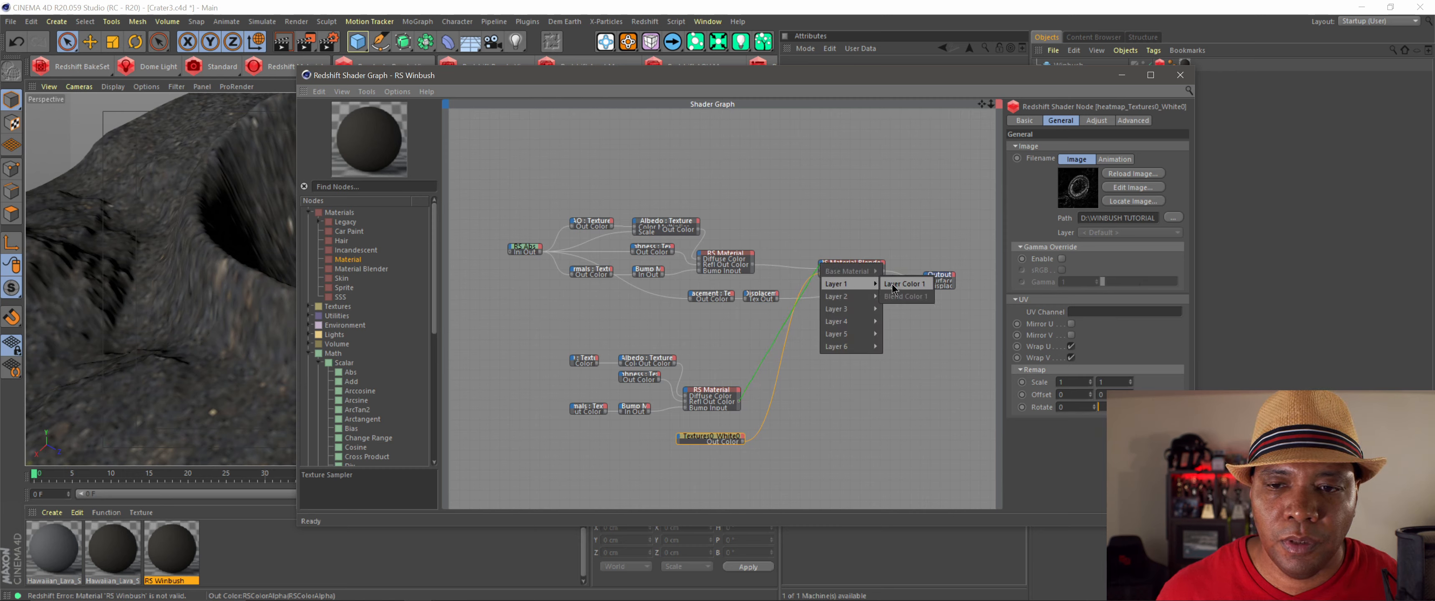
pyautogui.click(914, 287)
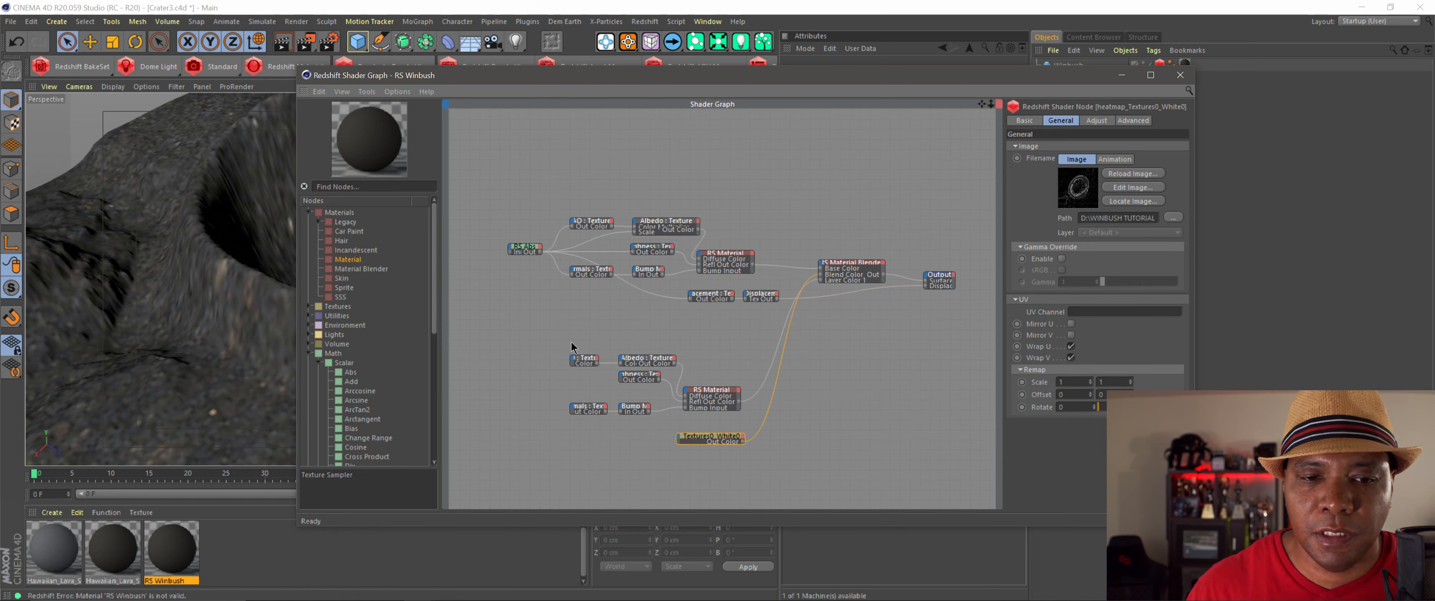
# Step: Move the pasted nodes and heatmap texture closer to the upper network, add an Abs node beside them and connect it to the AO texture's Scale
pyautogui.moveTo(570, 342); pyautogui.dragTo(729, 349)
pyautogui.moveTo(726, 438); pyautogui.dragTo(721, 384)
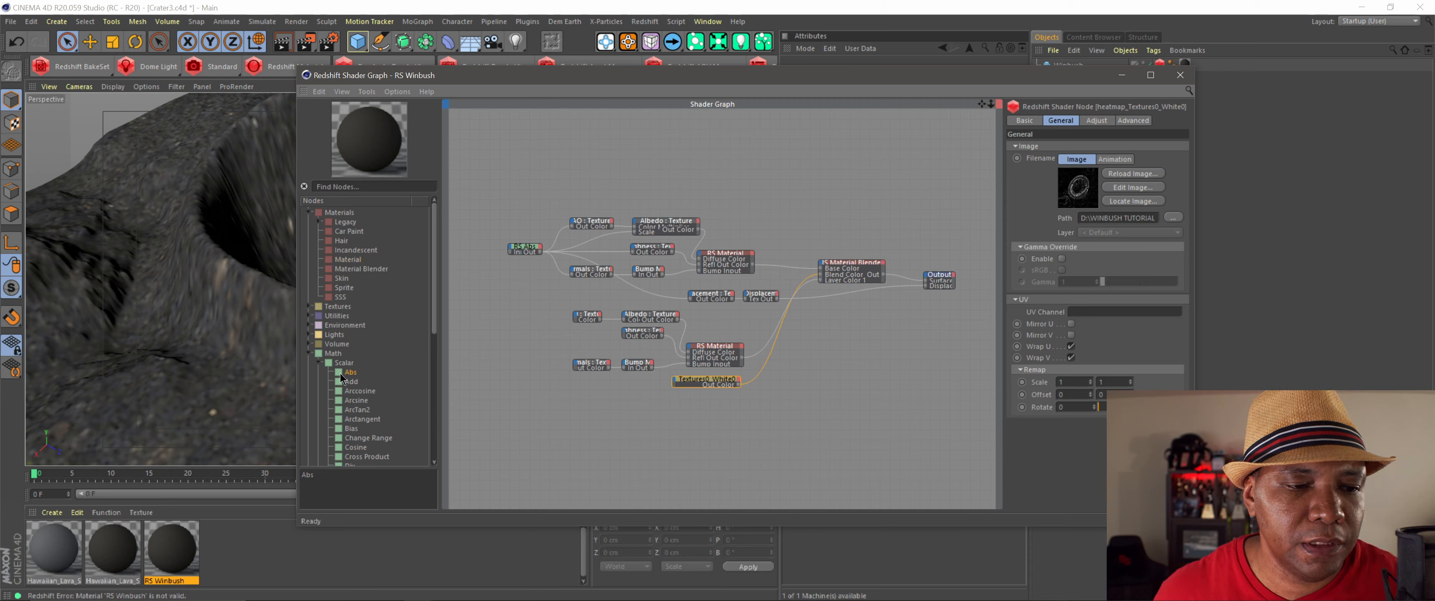
pyautogui.moveTo(342, 380); pyautogui.dragTo(507, 341)
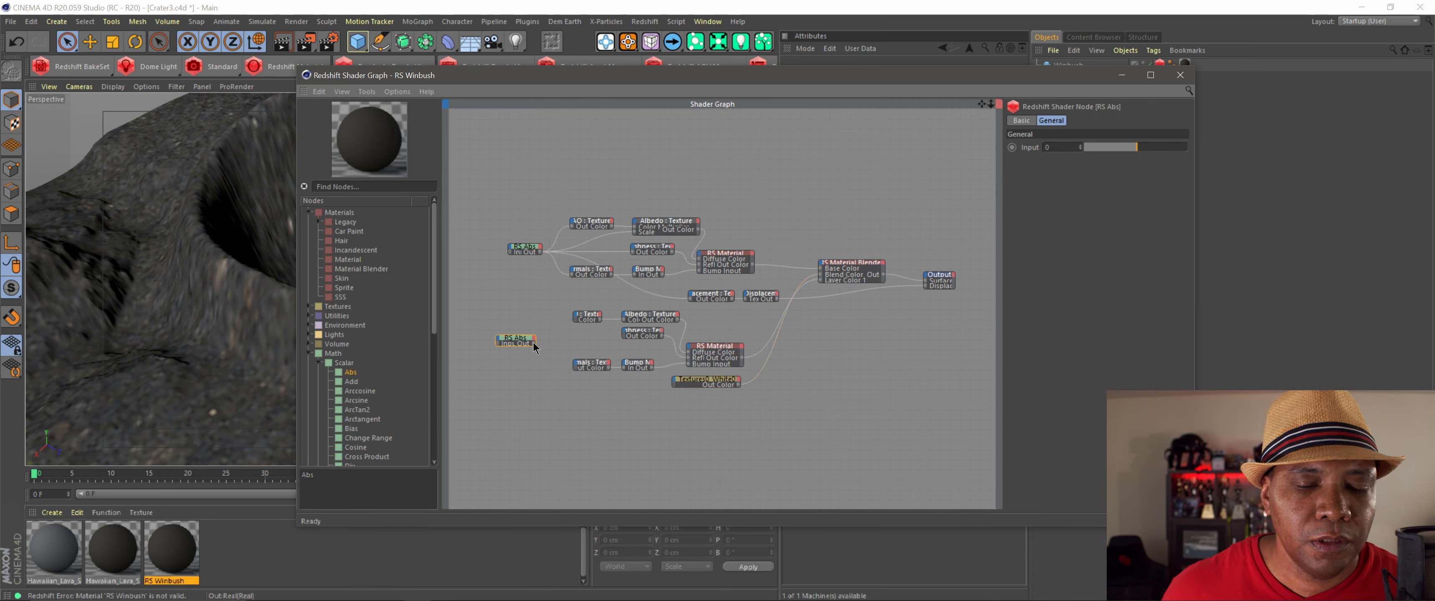
pyautogui.moveTo(579, 313); pyautogui.dragTo(576, 314)
pyautogui.moveTo(631, 347)
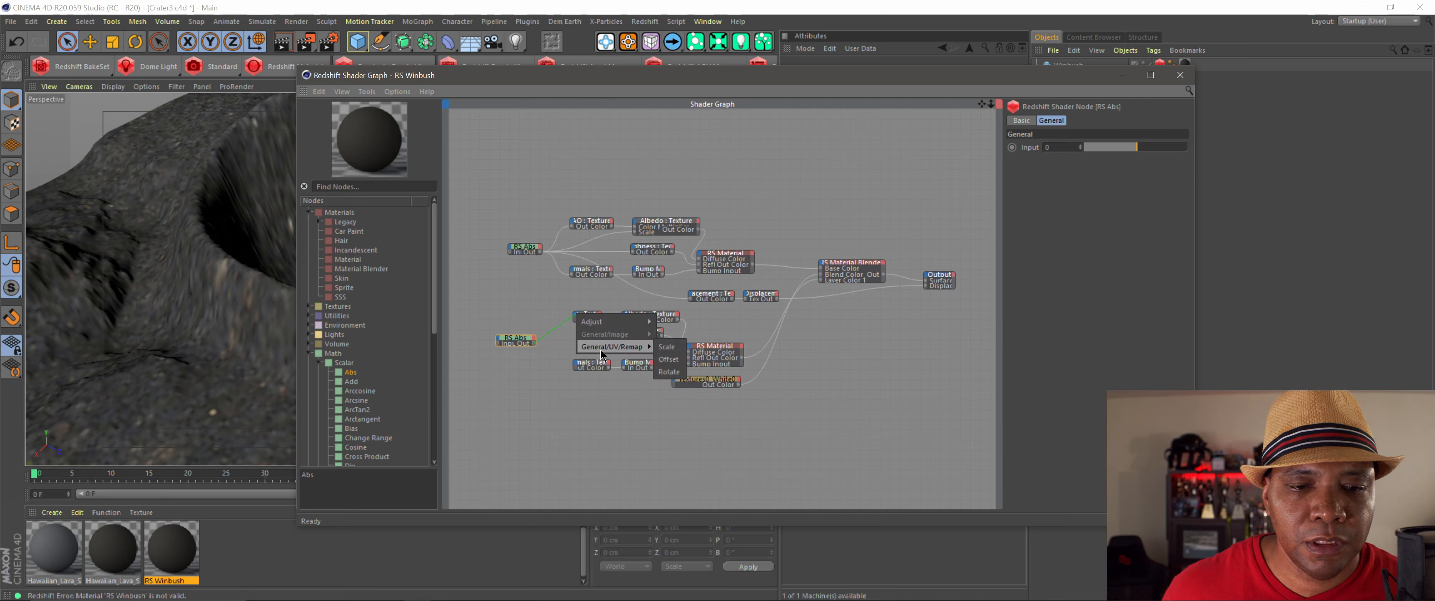
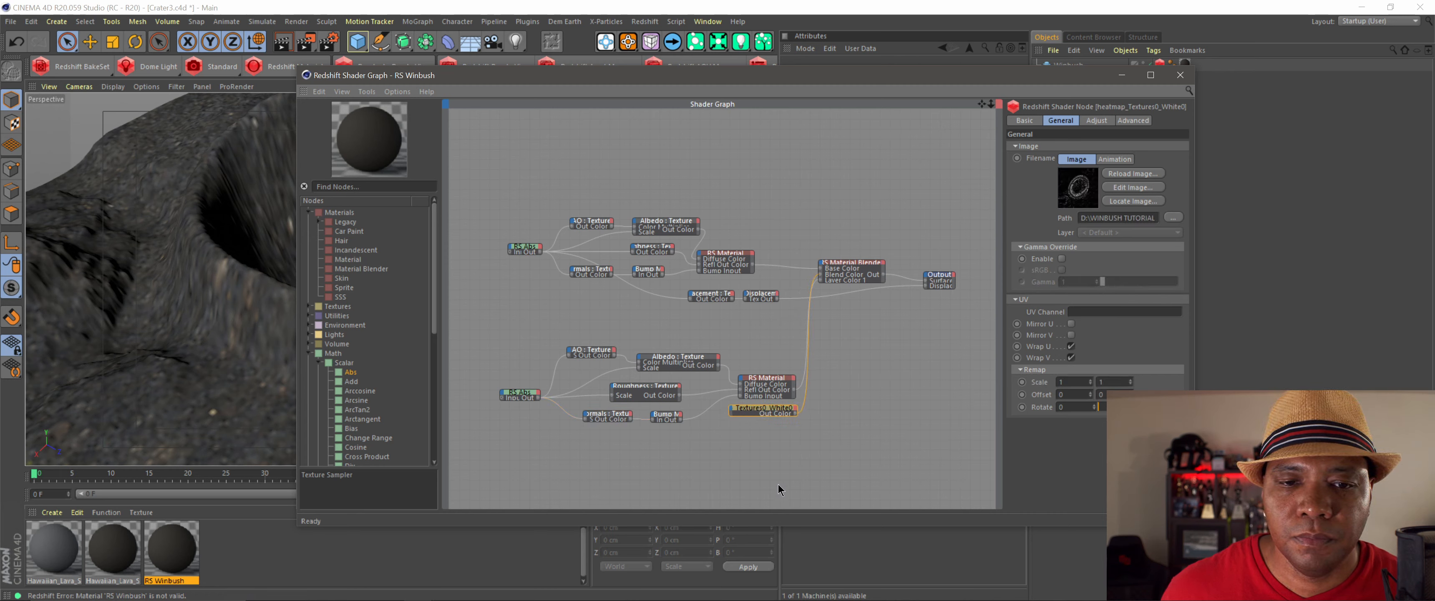
# Step: Move the RS Material Blender and Output nodes down together, between the two material branches
pyautogui.moveTo(869, 237); pyautogui.dragTo(927, 317)
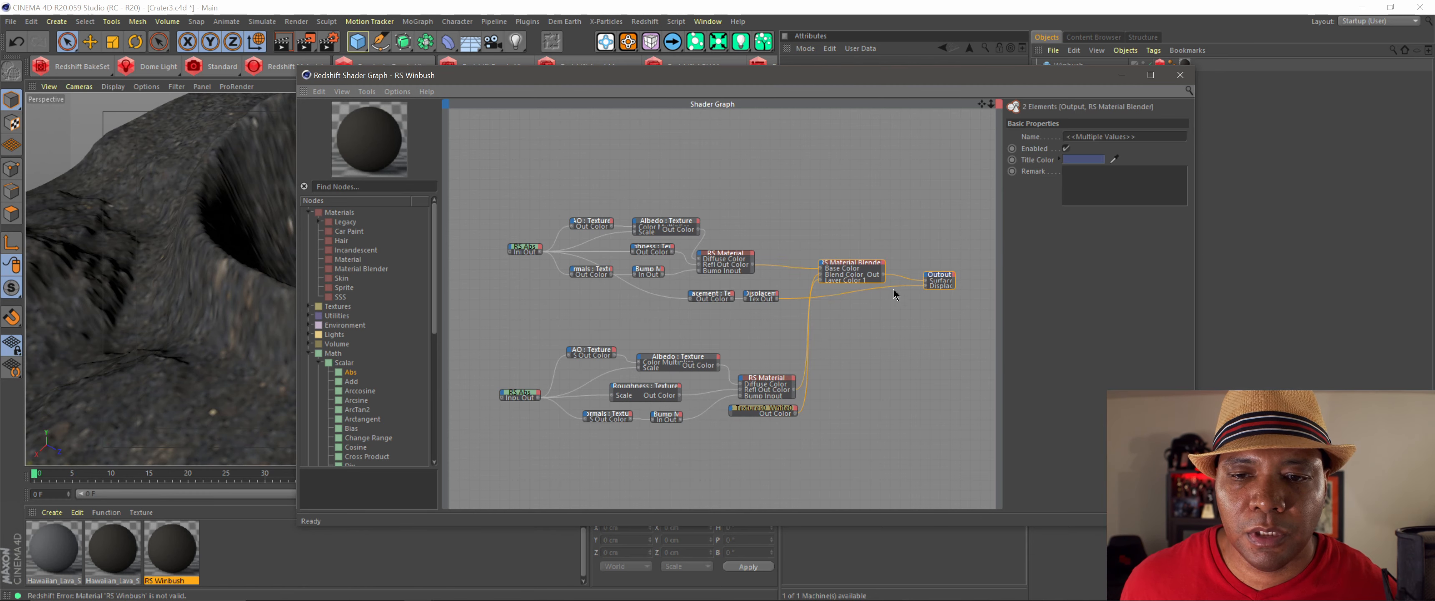
pyautogui.moveTo(859, 263); pyautogui.dragTo(890, 334)
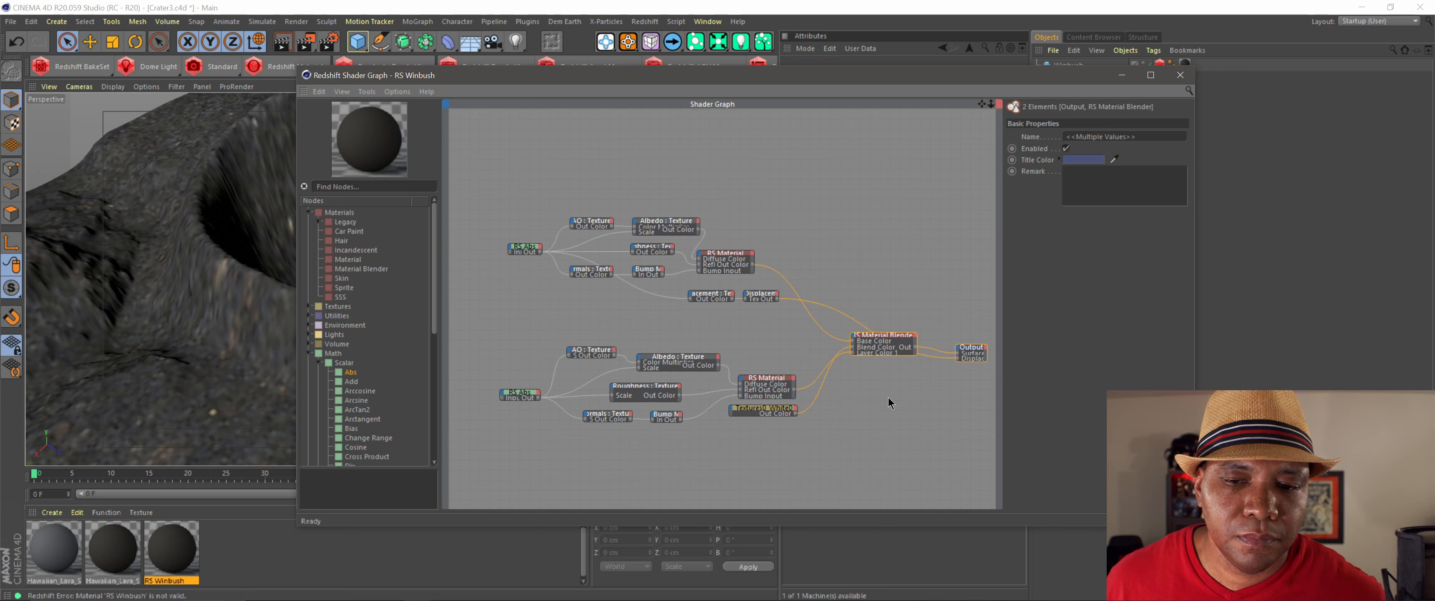
pyautogui.click(882, 412)
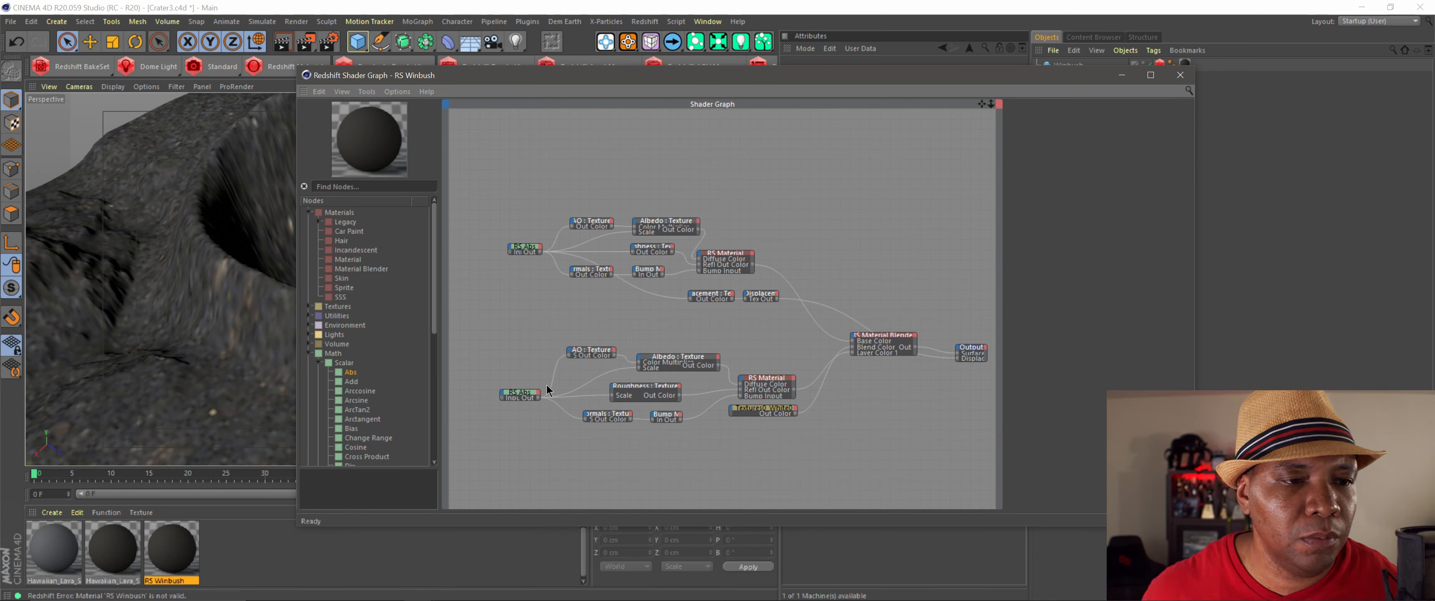
# Step: Add a new RS Material node below the heatmap texture and maximize the shader graph window
pyautogui.click(355, 259)
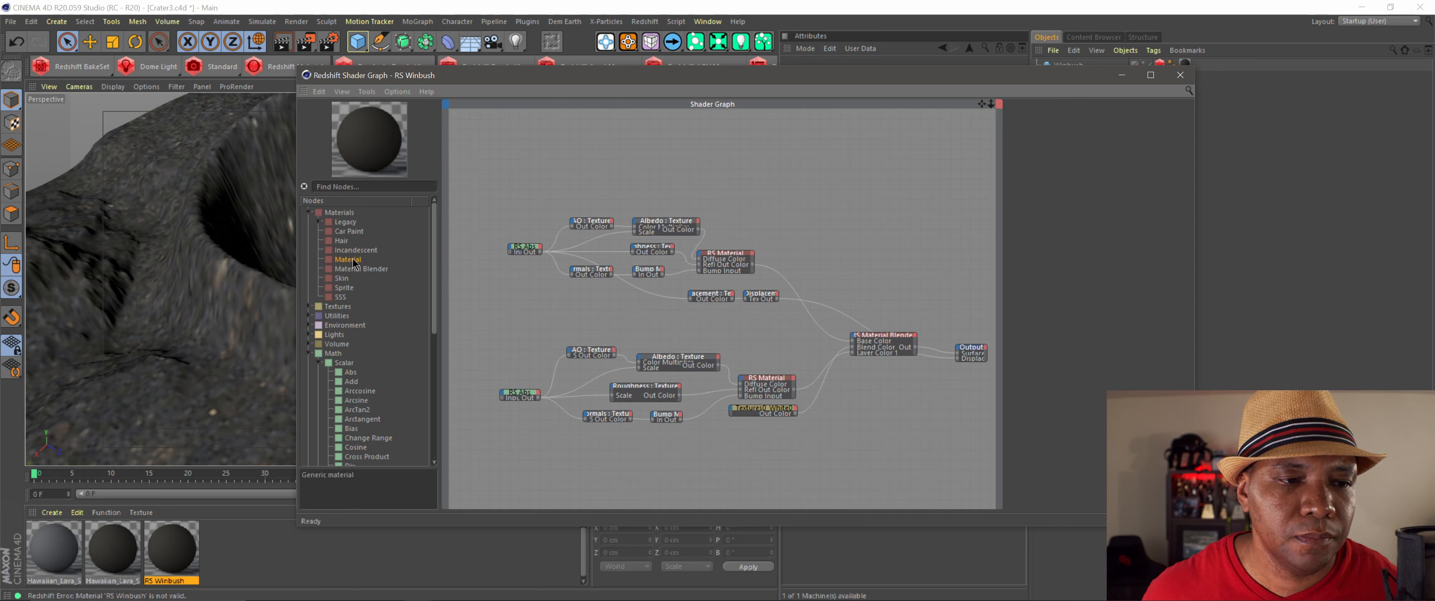
pyautogui.moveTo(353, 262); pyautogui.dragTo(742, 473)
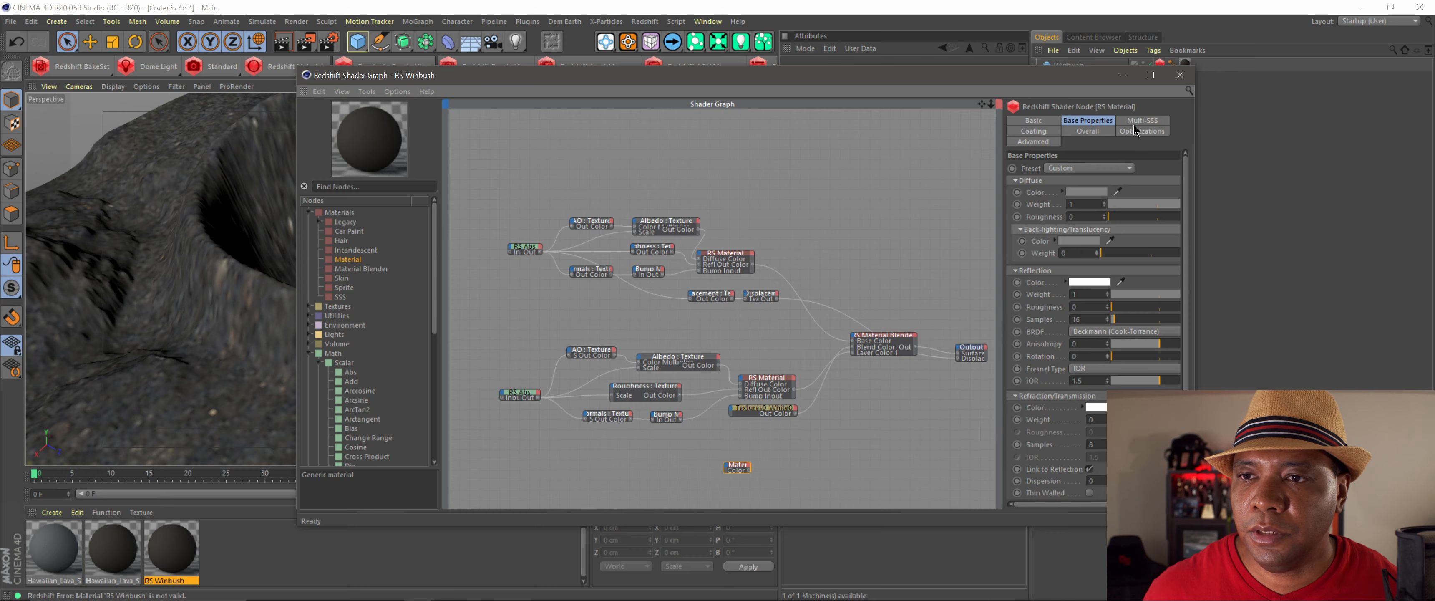
pyautogui.click(1151, 75)
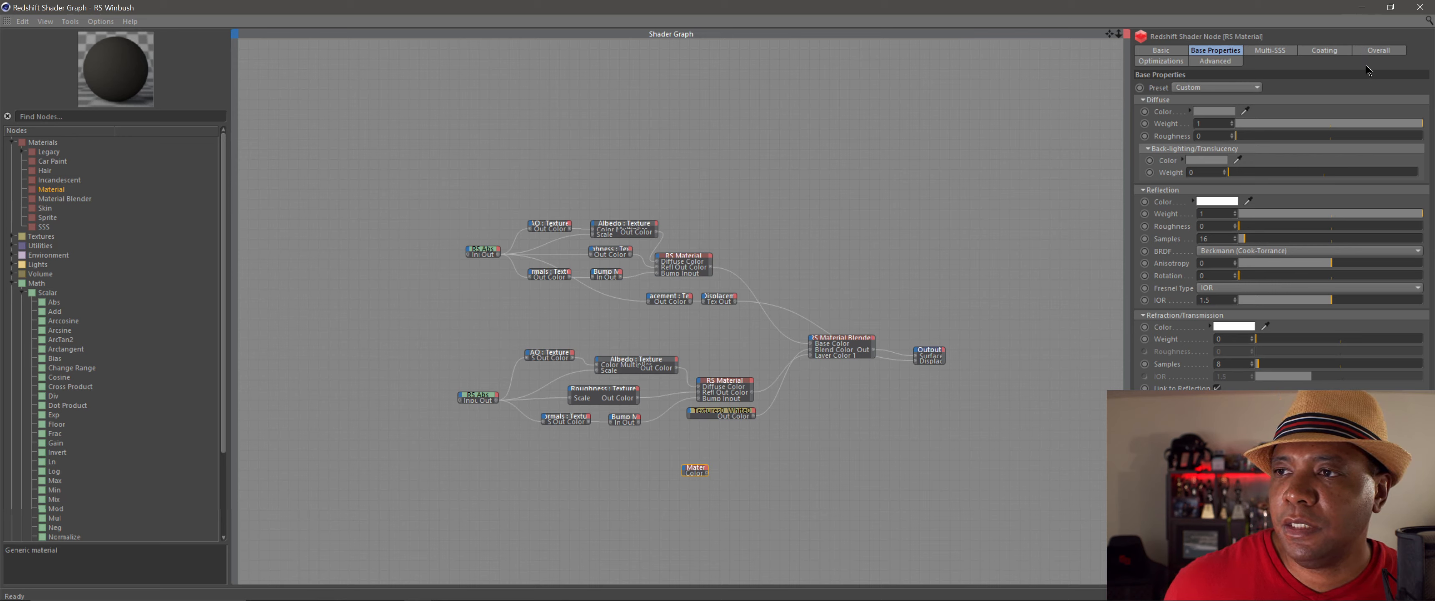
# Step: Give the new RS Material an orange emission color with hue 37° and saturation 100%, and set its Emission Weight to 10
pyautogui.click(1377, 52)
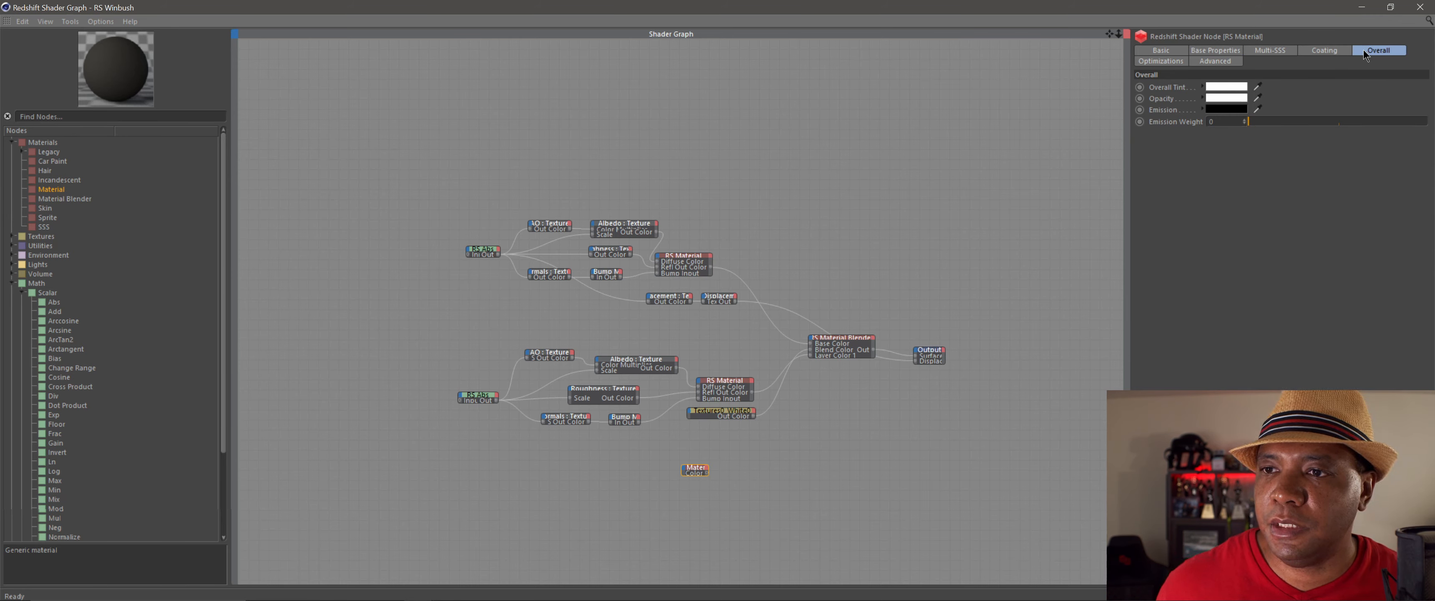
pyautogui.click(1220, 108)
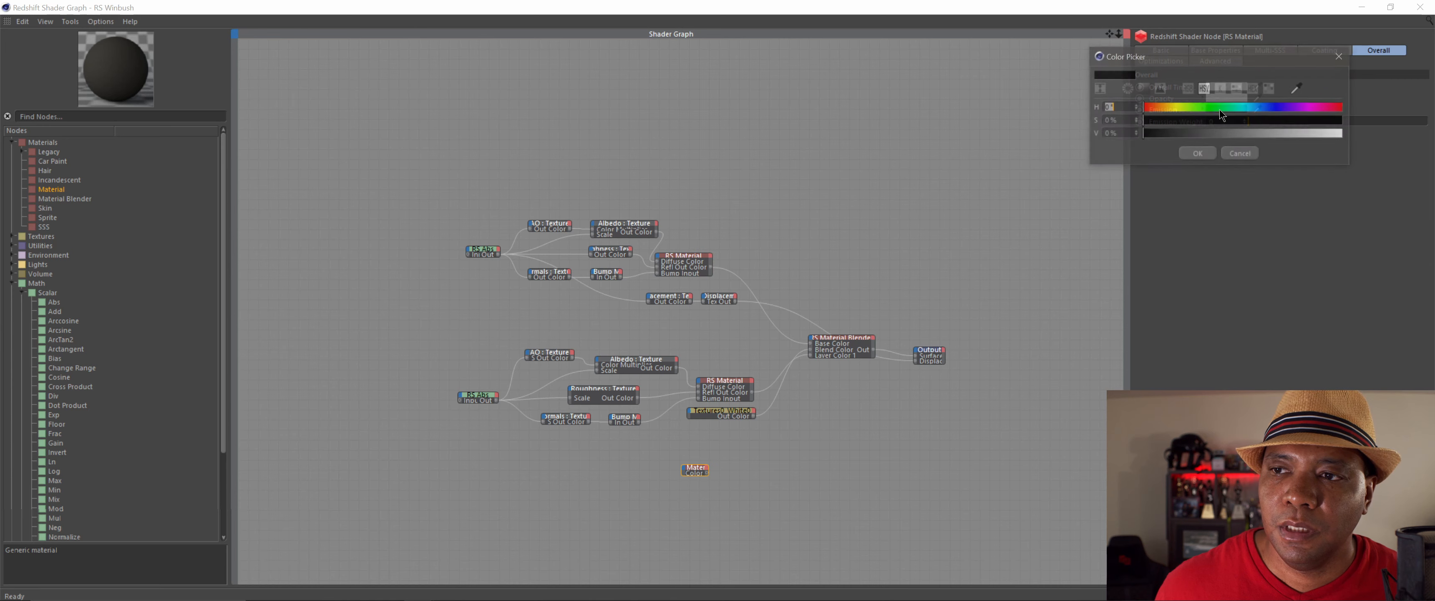
pyautogui.moveTo(1235, 113); pyautogui.dragTo(1223, 123)
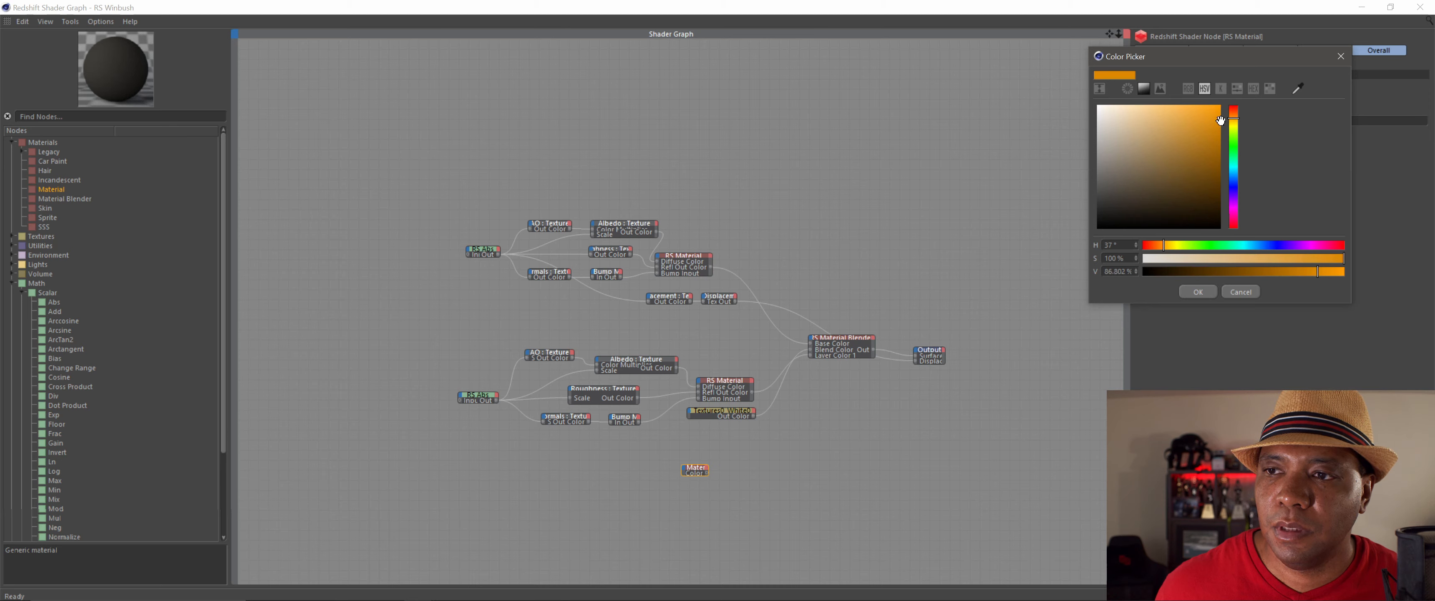
pyautogui.click(1196, 292)
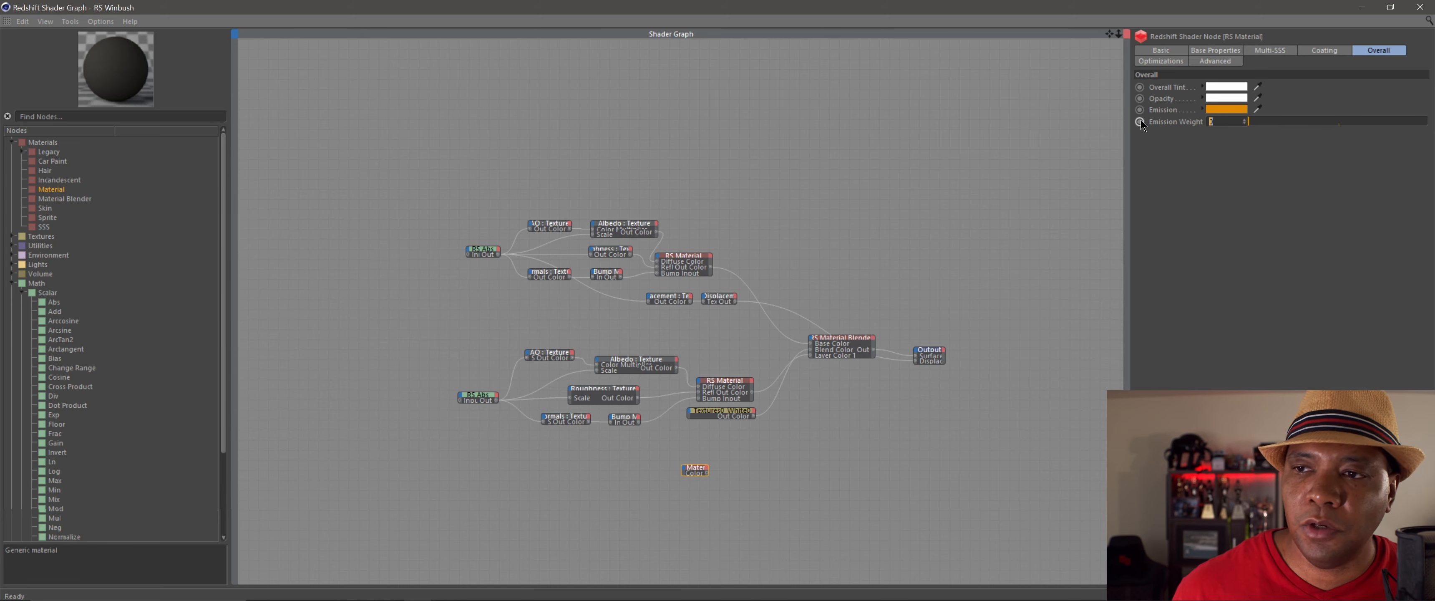
pyautogui.write('12')
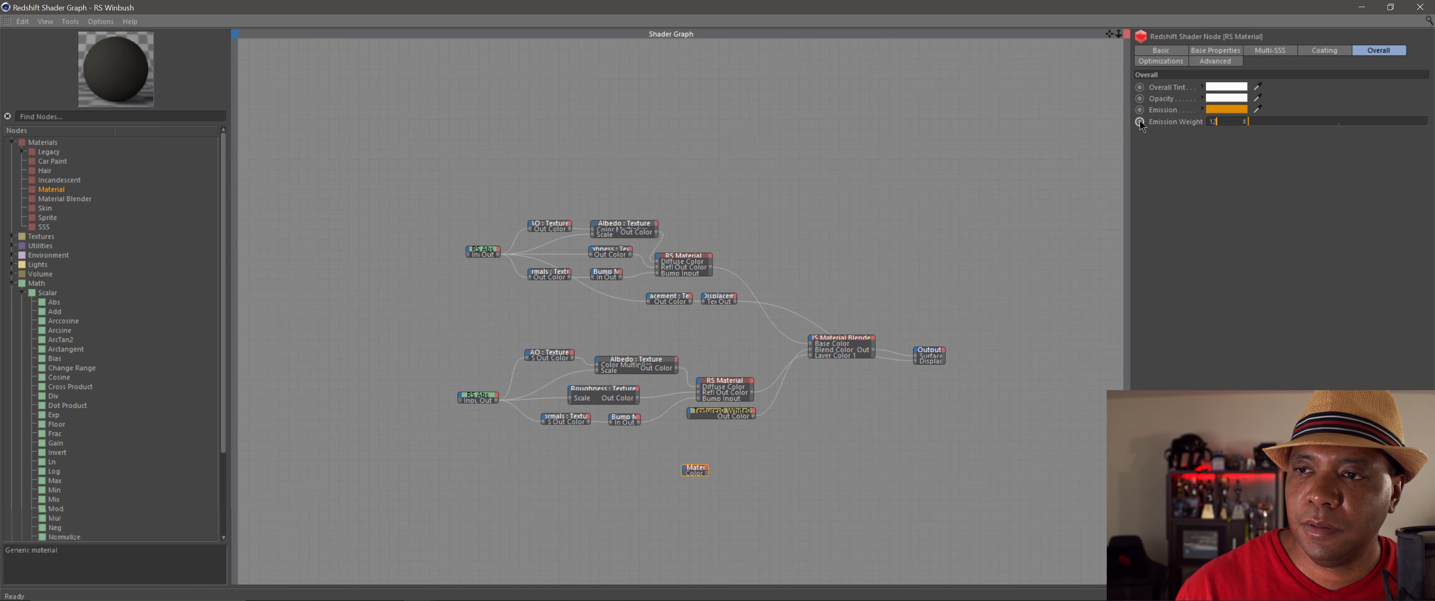
pyautogui.write('0')
pyautogui.press('Return')
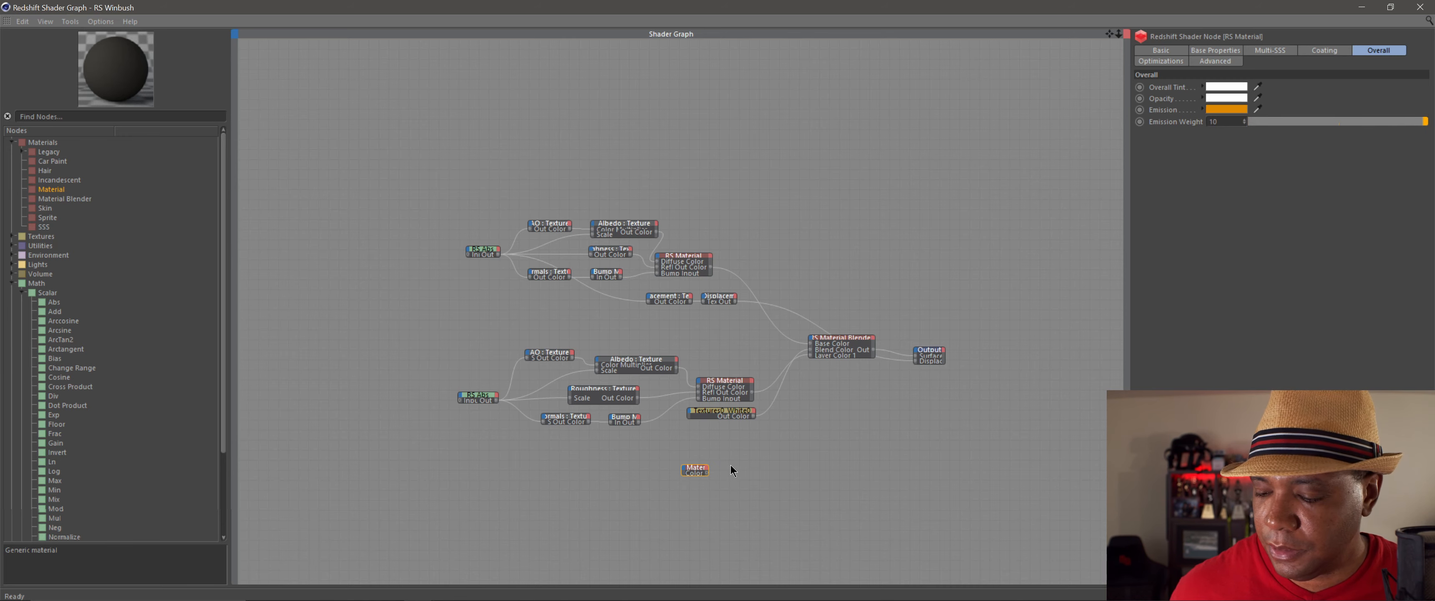
# Step: Connect the emissive material's output to Layer Color 2 of the RS Material Blender and place the material just below the lower heatmap texture
pyautogui.moveTo(697, 465); pyautogui.dragTo(705, 462)
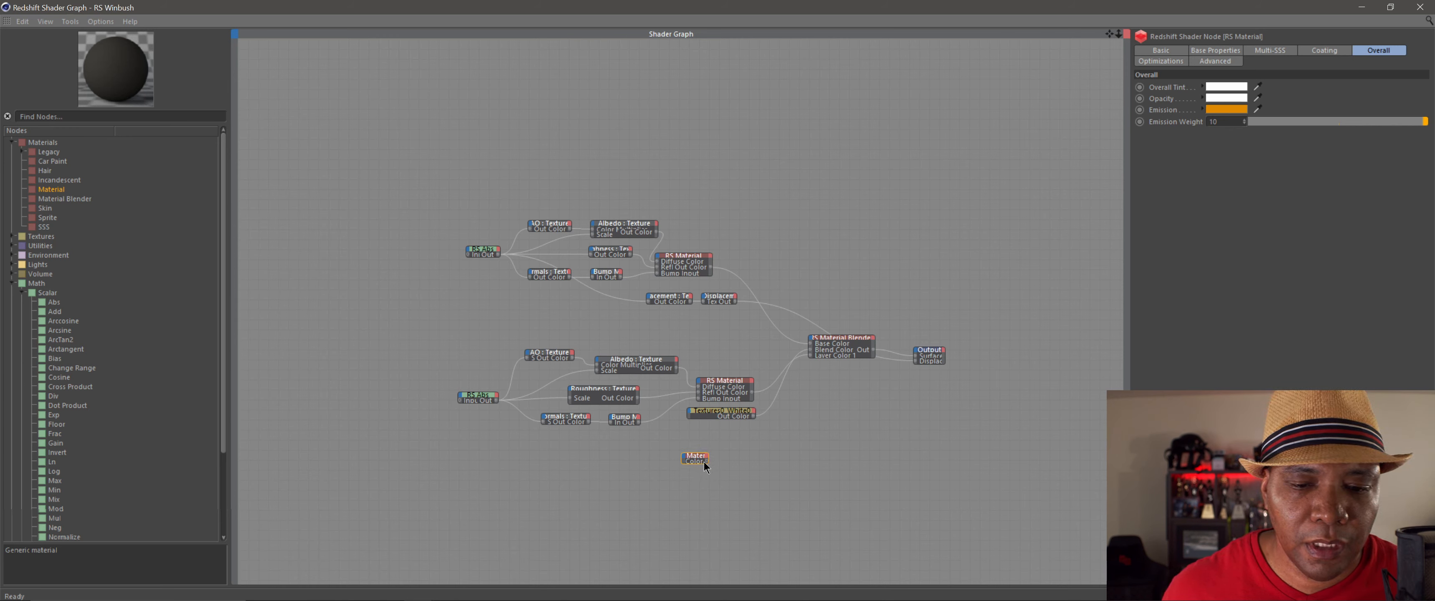
pyautogui.moveTo(809, 344)
pyautogui.mouseDown()
pyautogui.moveTo(828, 342)
pyautogui.moveTo(811, 342)
pyautogui.mouseUp()
pyautogui.moveTo(828, 373)
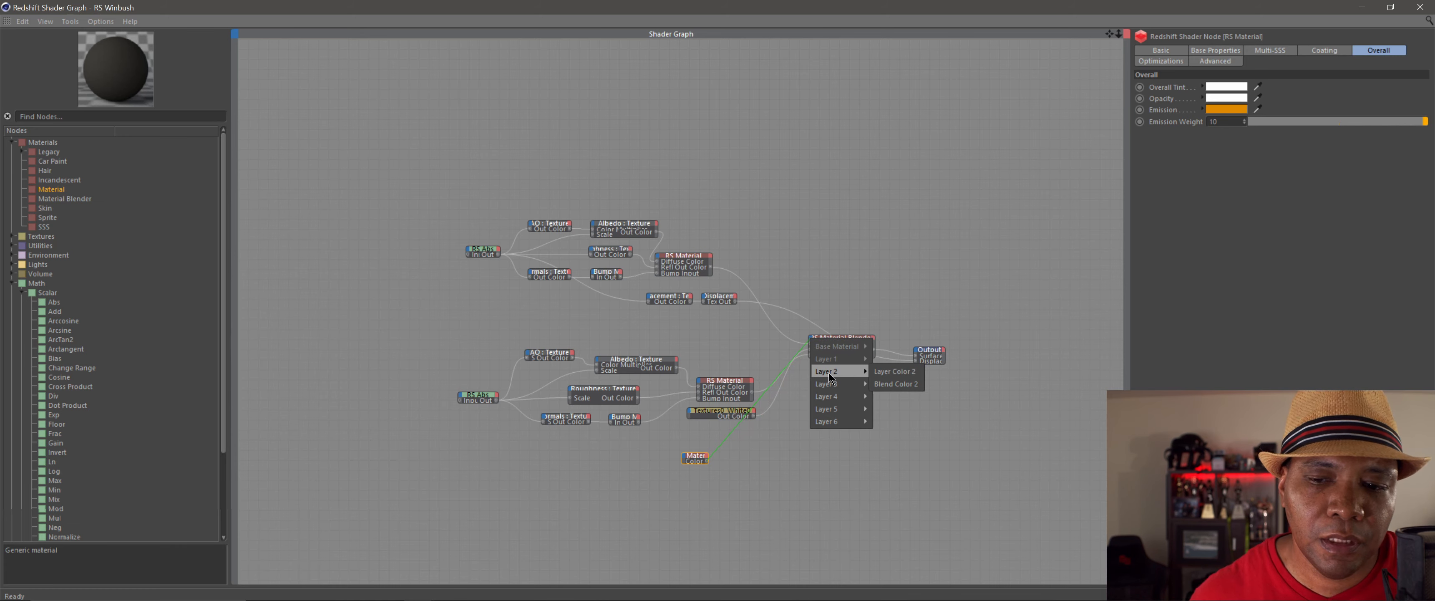
pyautogui.click(890, 372)
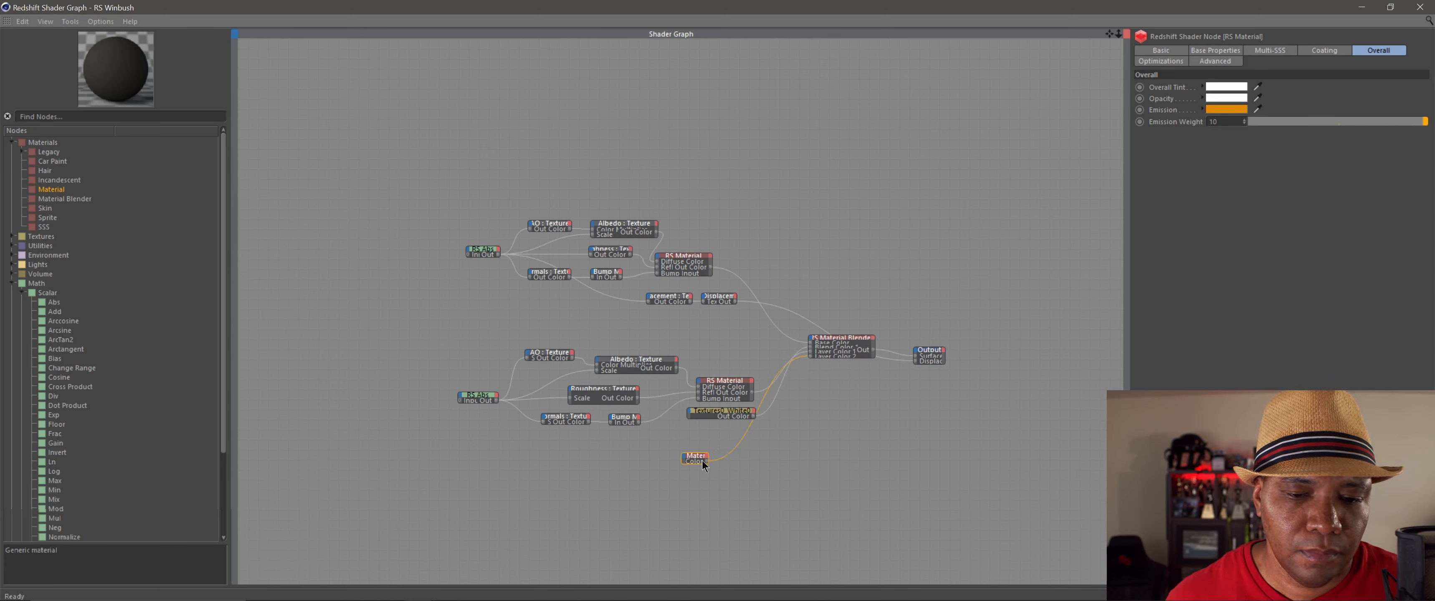
pyautogui.moveTo(699, 462); pyautogui.dragTo(742, 445)
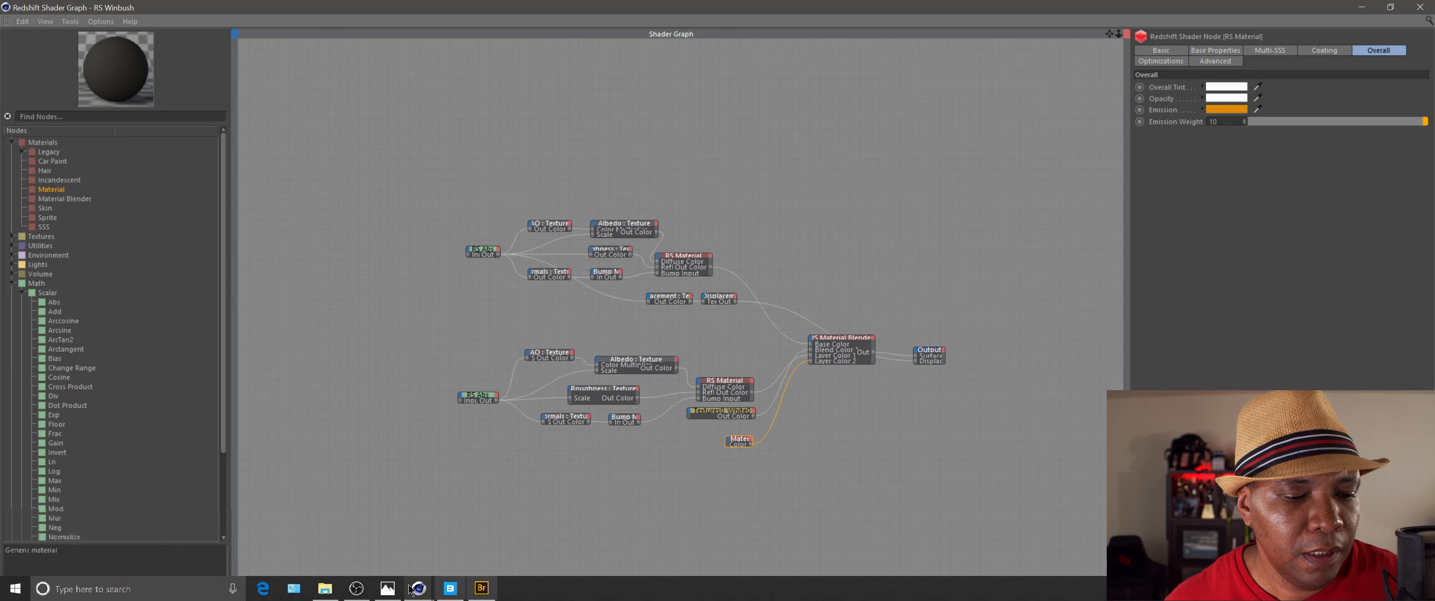
# Step: Preview heatmap_Textures0_Red0.png from the IMAGES folder and add it to the shader graph without creating a copy at the project location
pyautogui.click(325, 588)
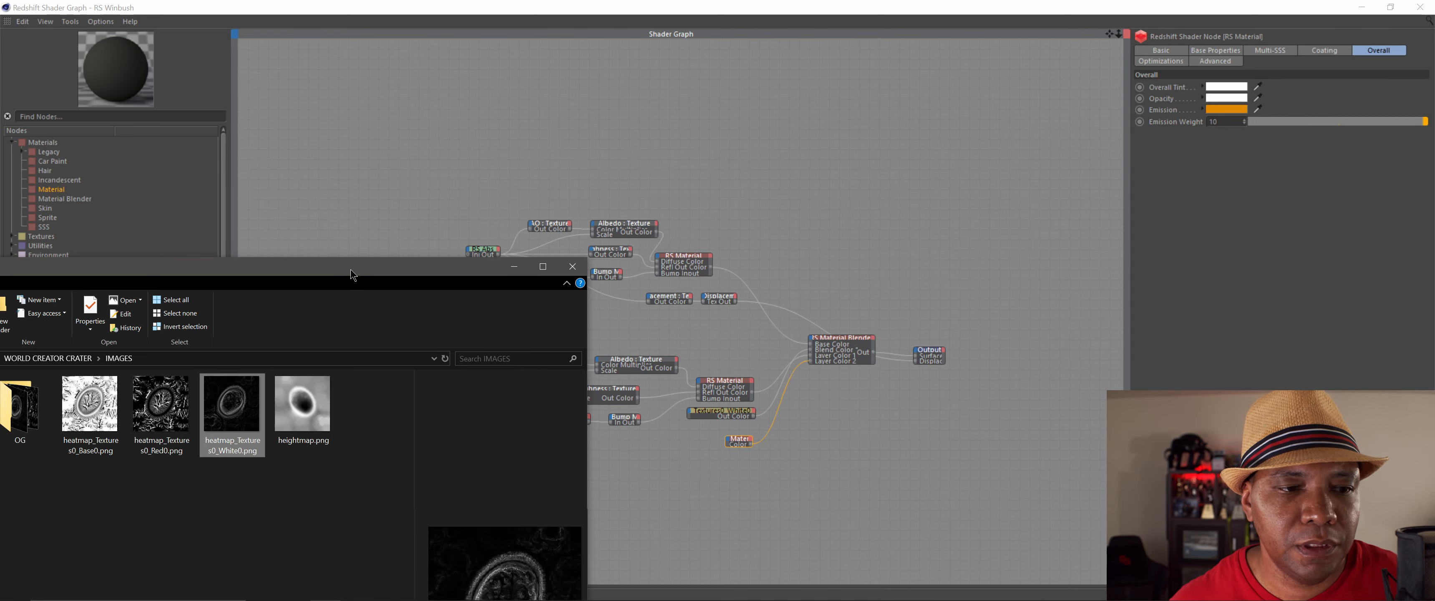
pyautogui.moveTo(351, 270); pyautogui.dragTo(807, 69)
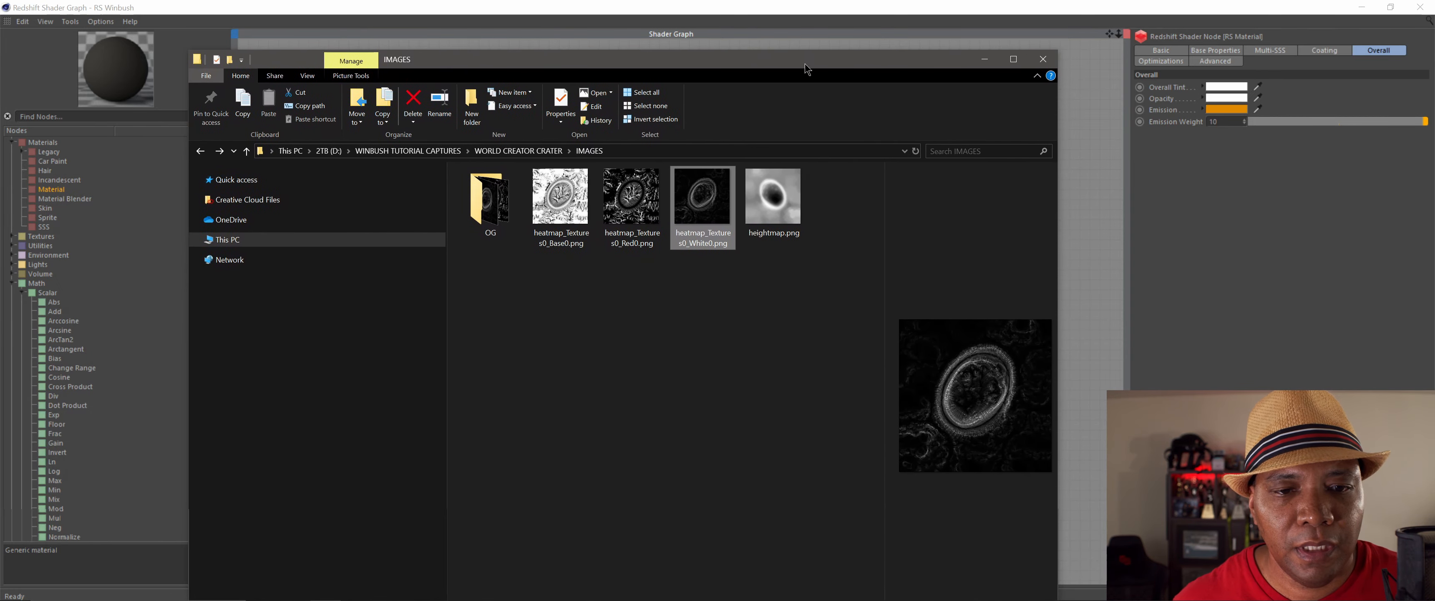
pyautogui.doubleClick(639, 206)
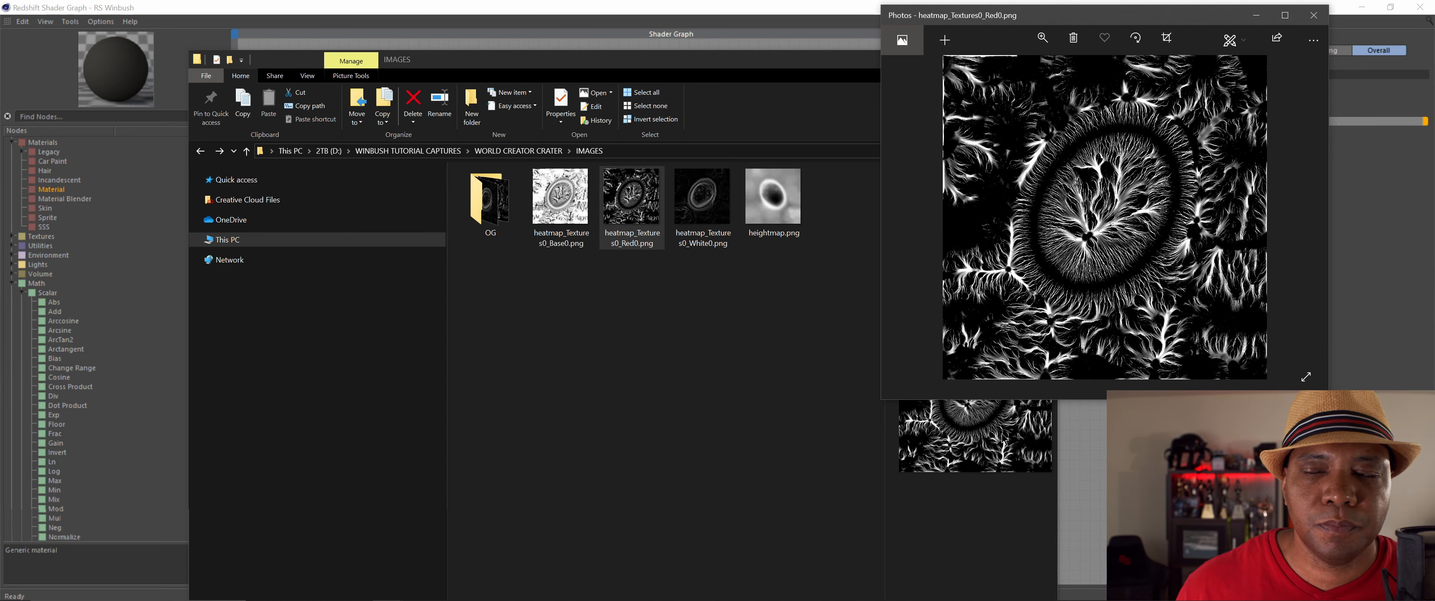
pyautogui.click(1314, 17)
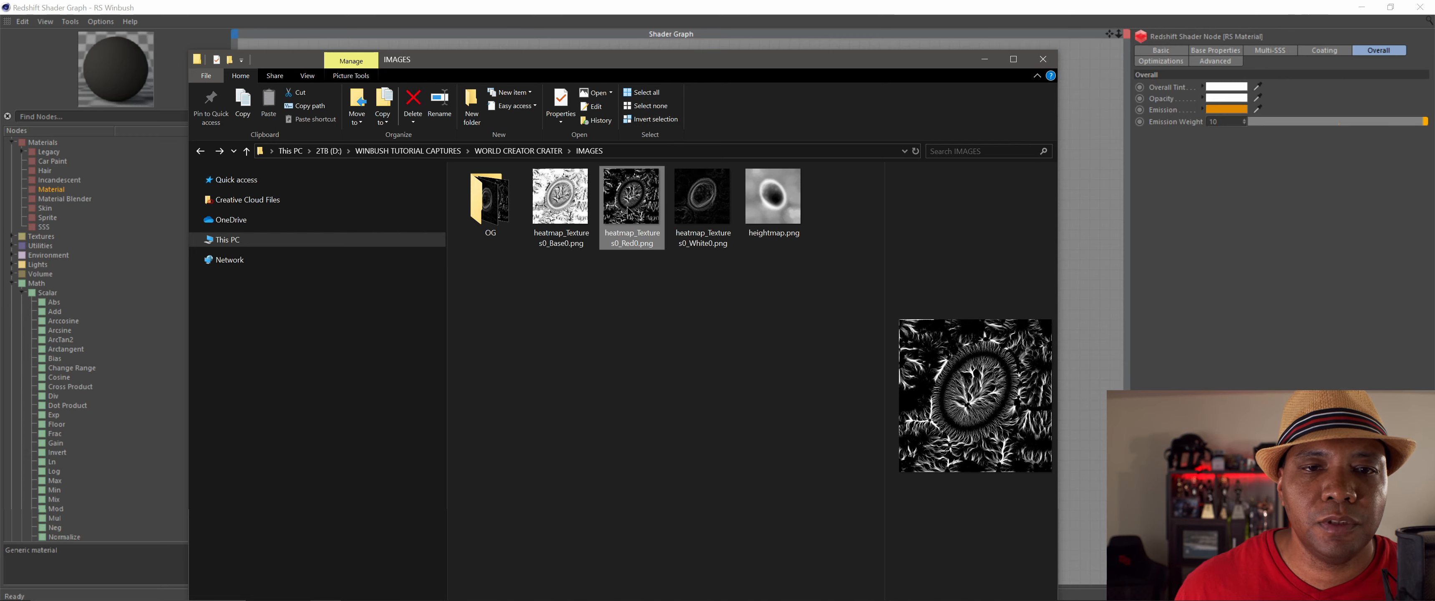
pyautogui.moveTo(710, 67); pyautogui.dragTo(416, 61)
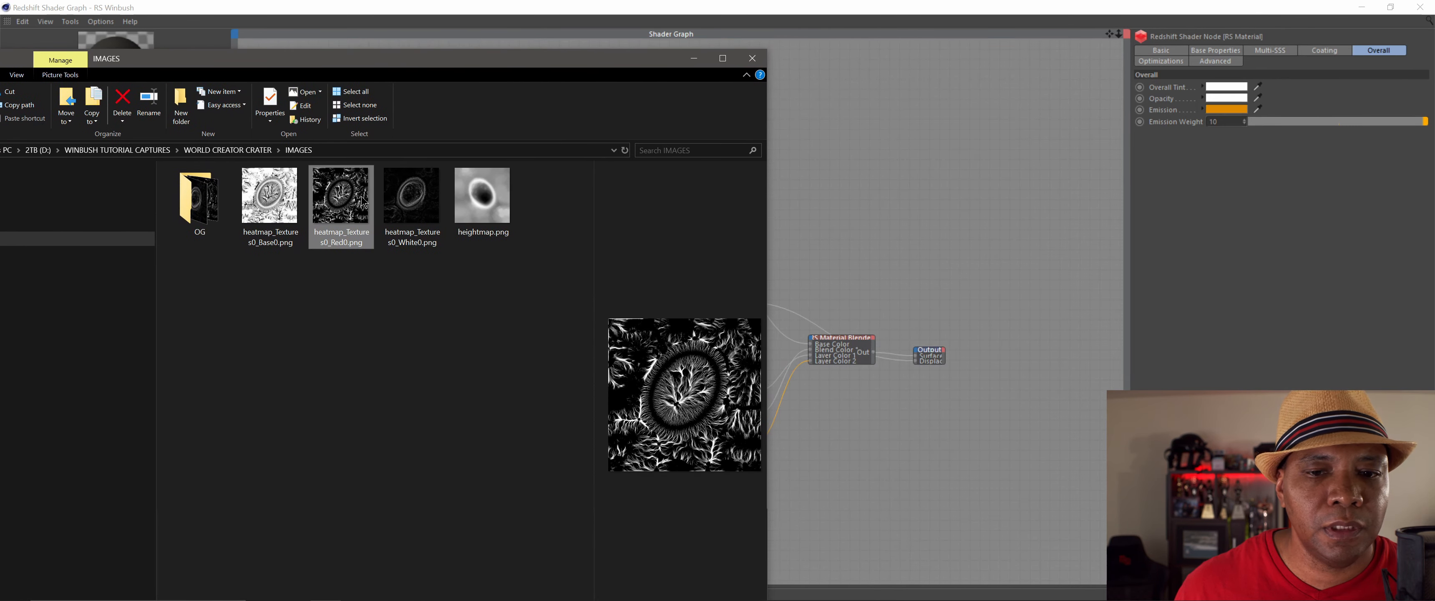
pyautogui.moveTo(341, 200); pyautogui.dragTo(847, 473)
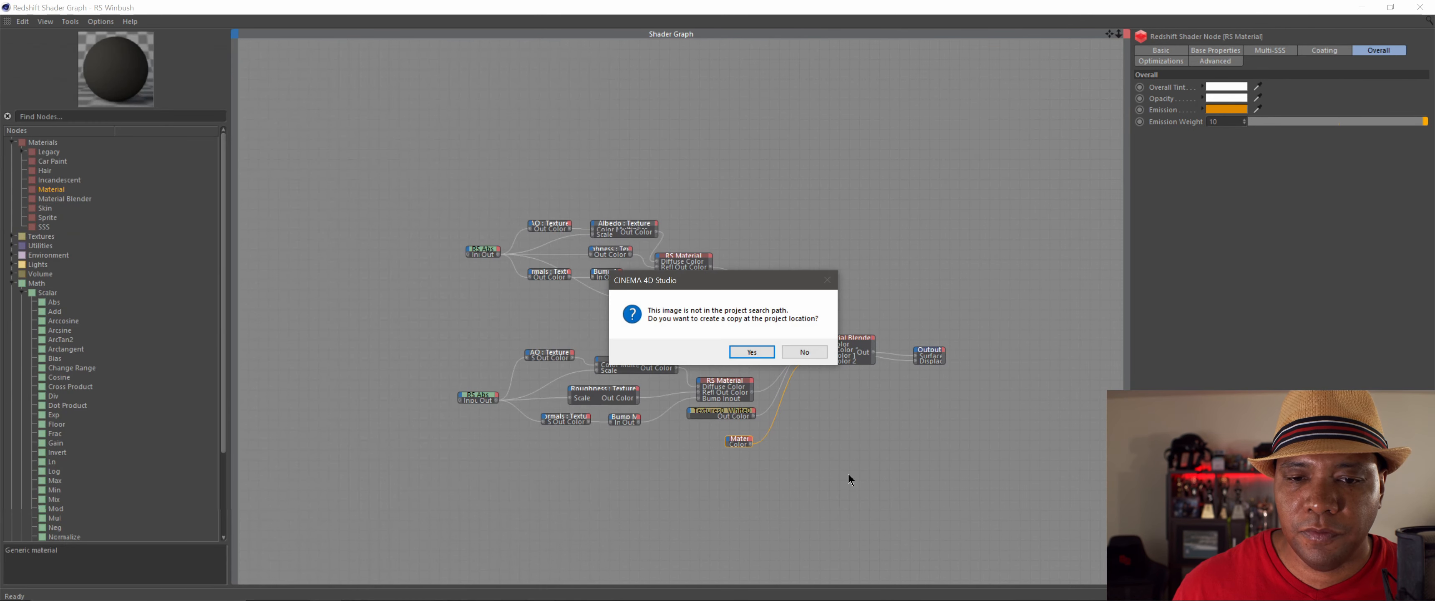
pyautogui.click(798, 351)
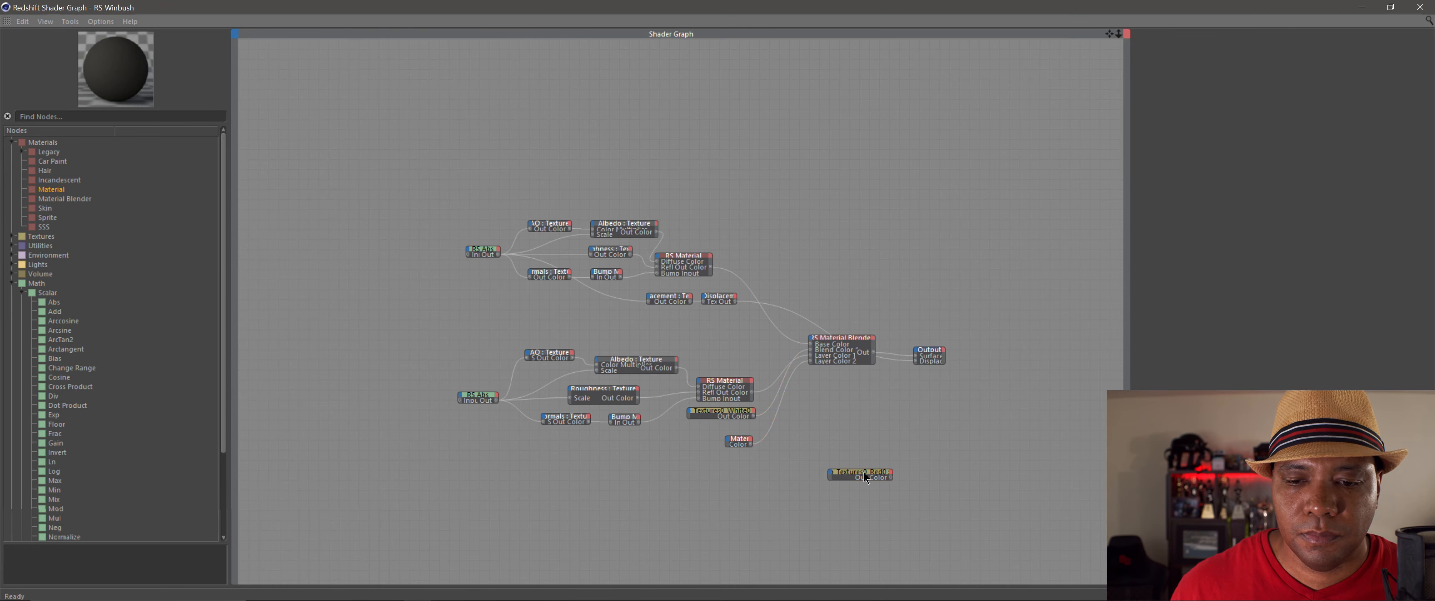
# Step: Place the Red0 heatmap texture below the emissive material and connect it to Blend Color 2 of the RS Material Blender
pyautogui.moveTo(863, 471); pyautogui.dragTo(726, 459)
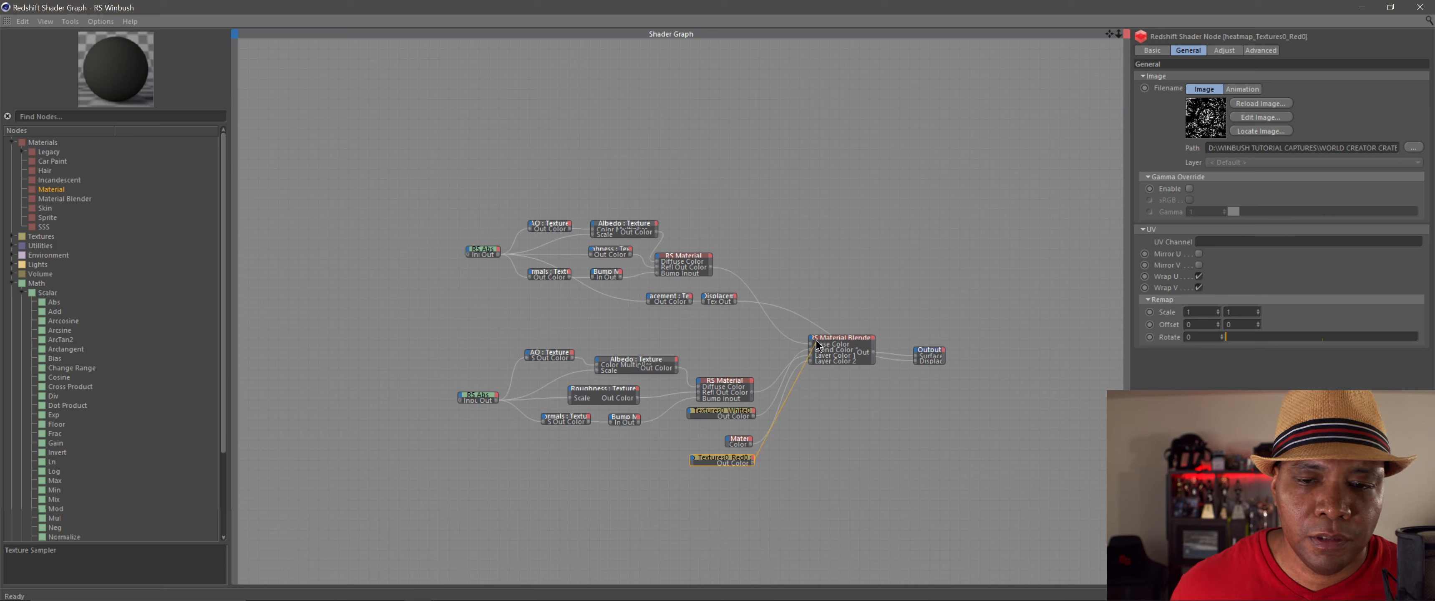
pyautogui.moveTo(812, 342); pyautogui.dragTo(812, 341)
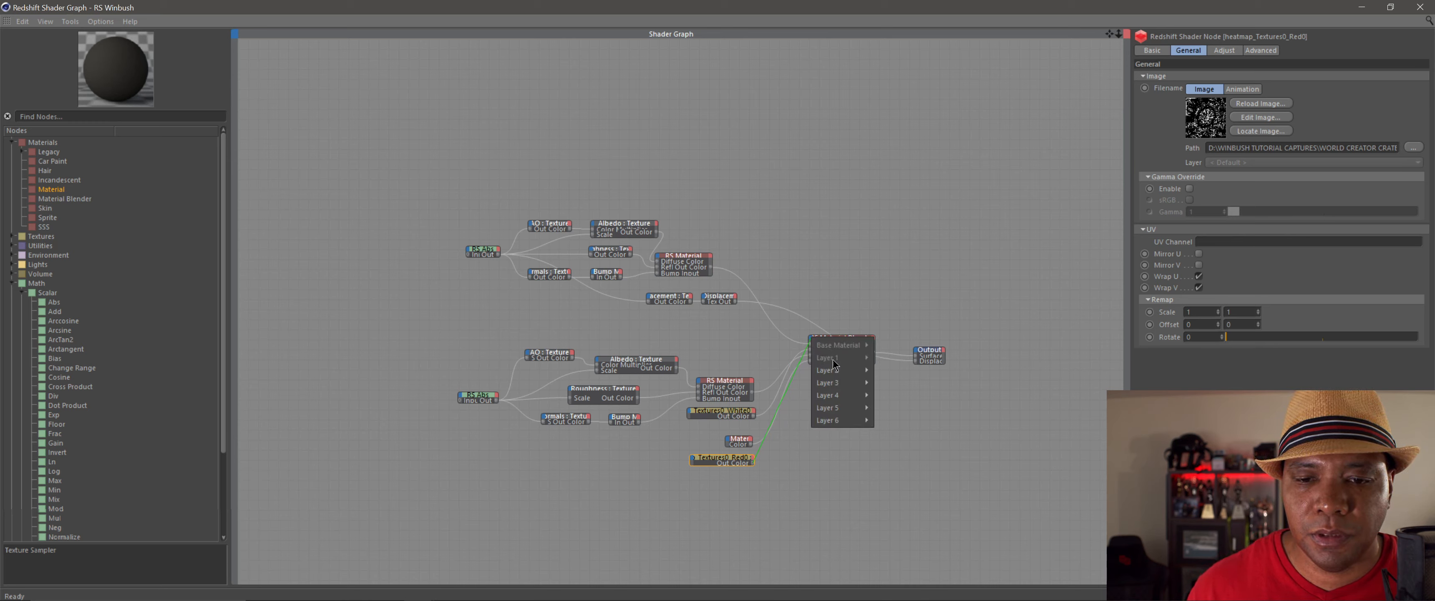
pyautogui.moveTo(836, 370)
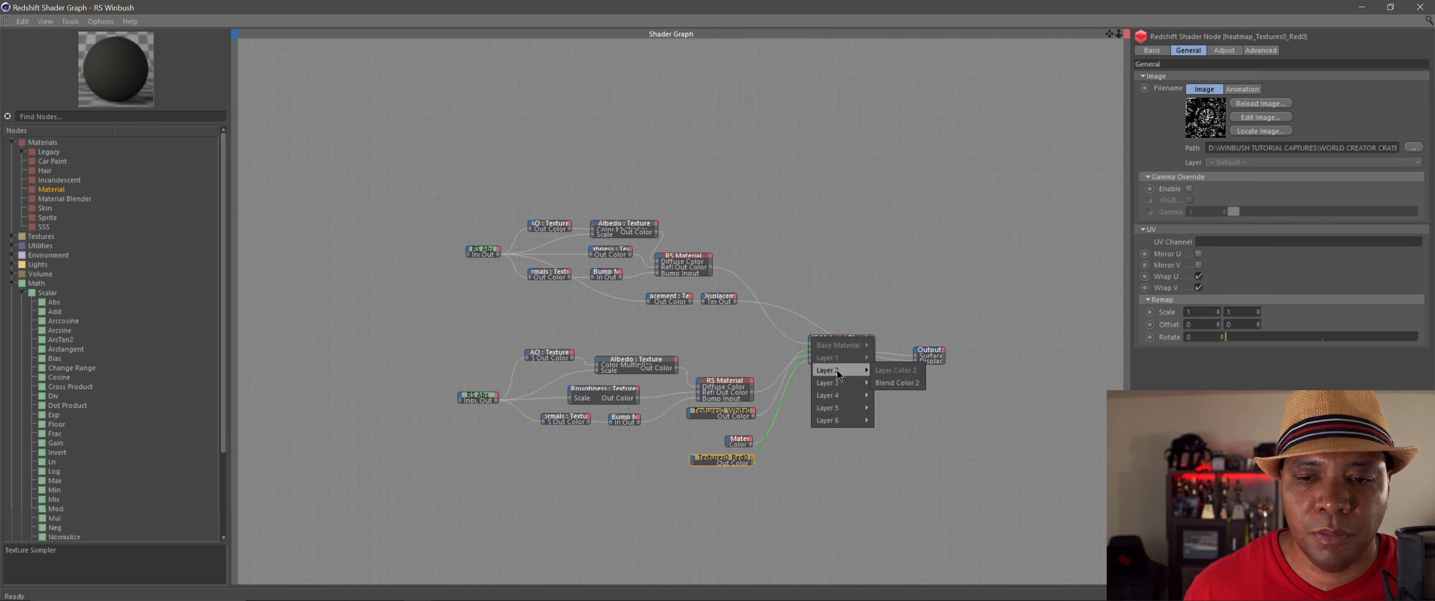
pyautogui.click(898, 381)
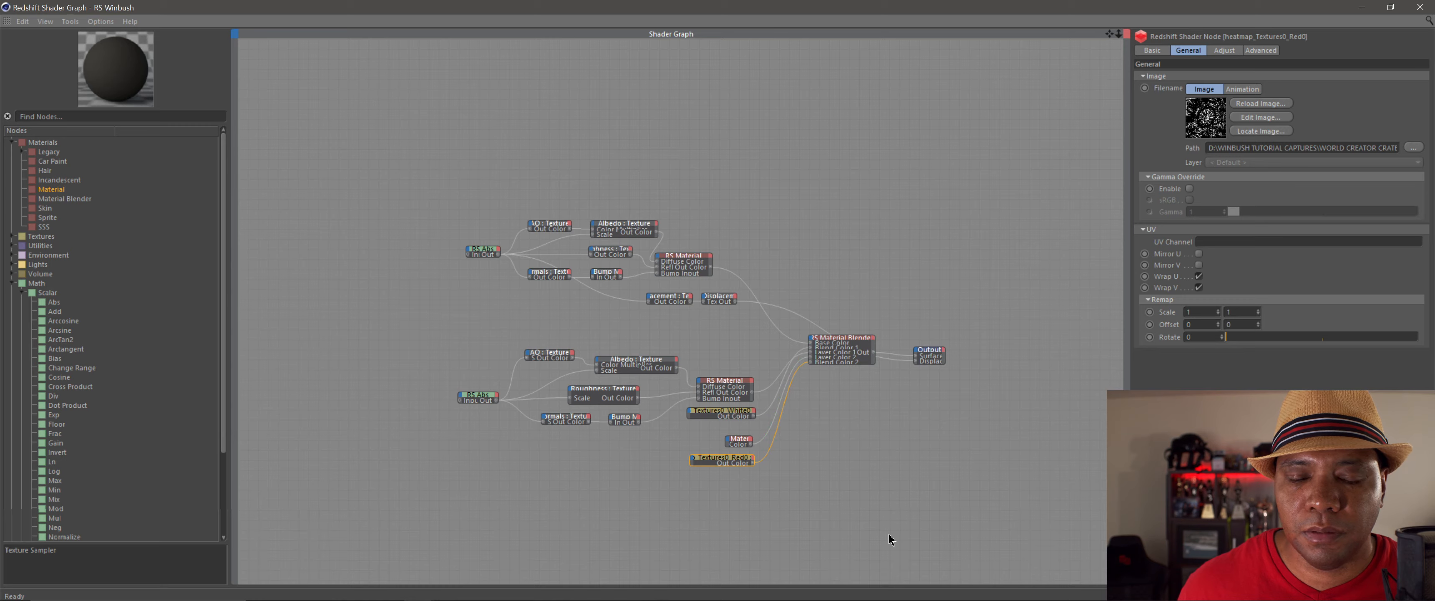
pyautogui.moveTo(934, 367); pyautogui.dragTo(855, 314)
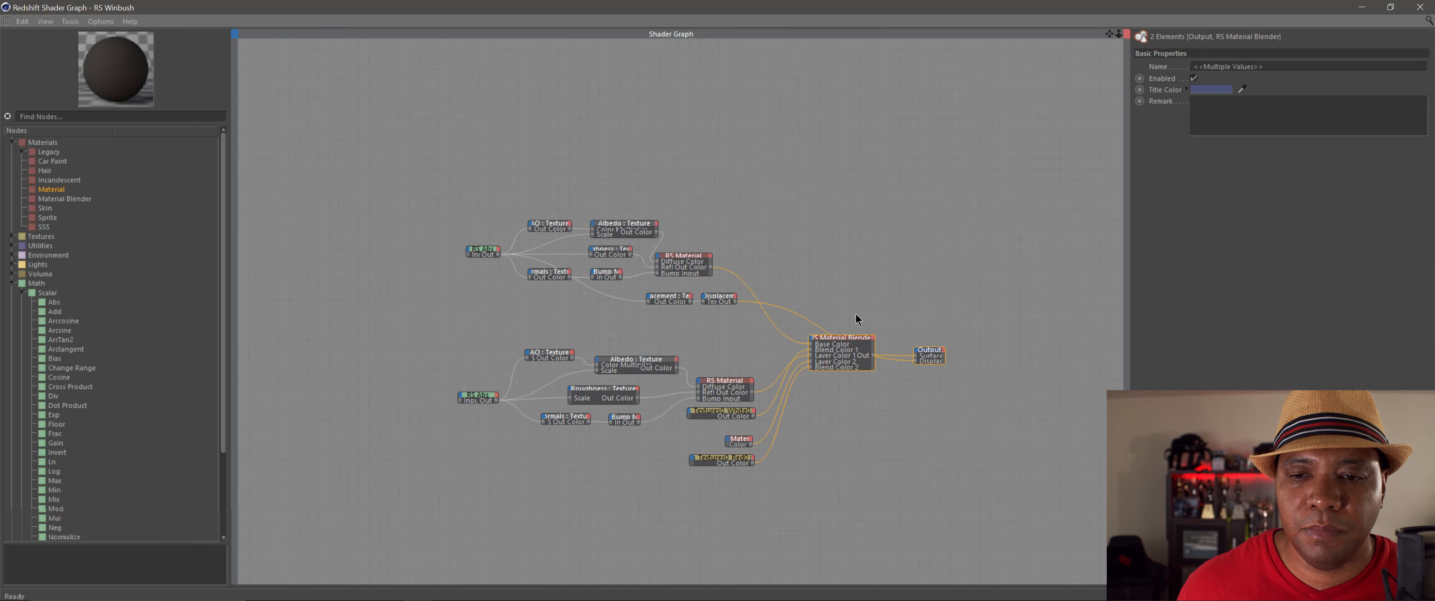
# Step: Close the shader graph and render the crater in the Redshift RenderView
pyautogui.click(1416, 8)
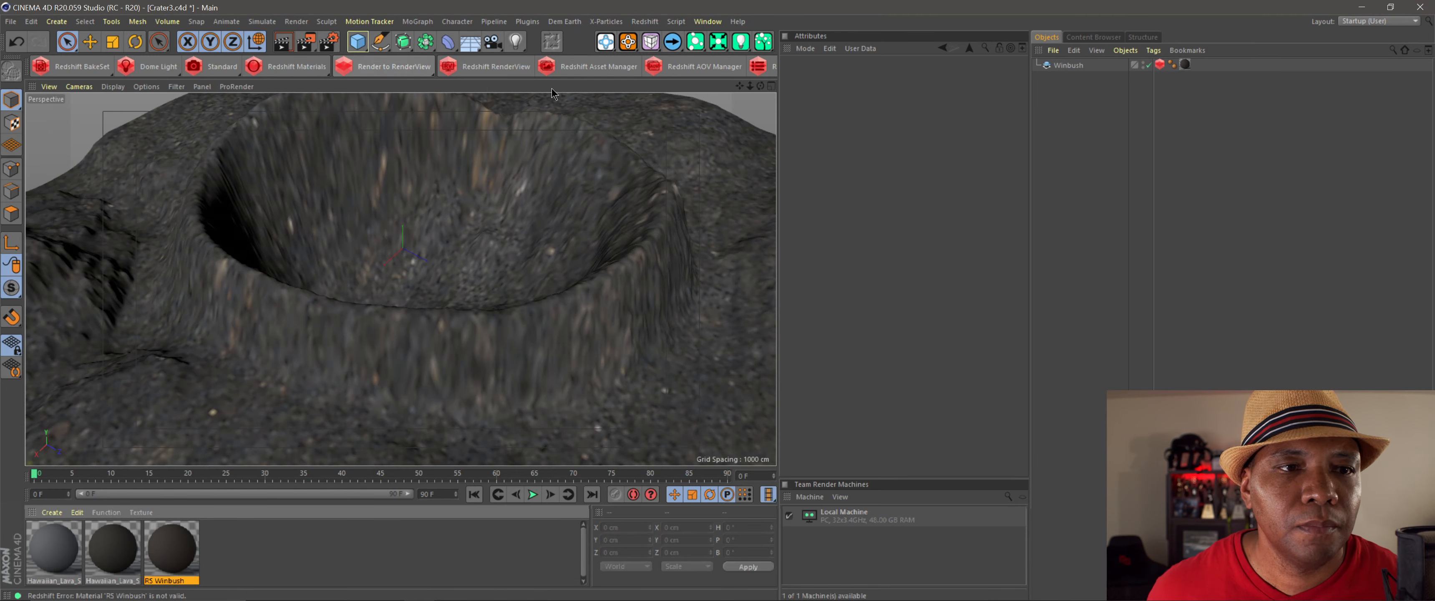
pyautogui.click(498, 68)
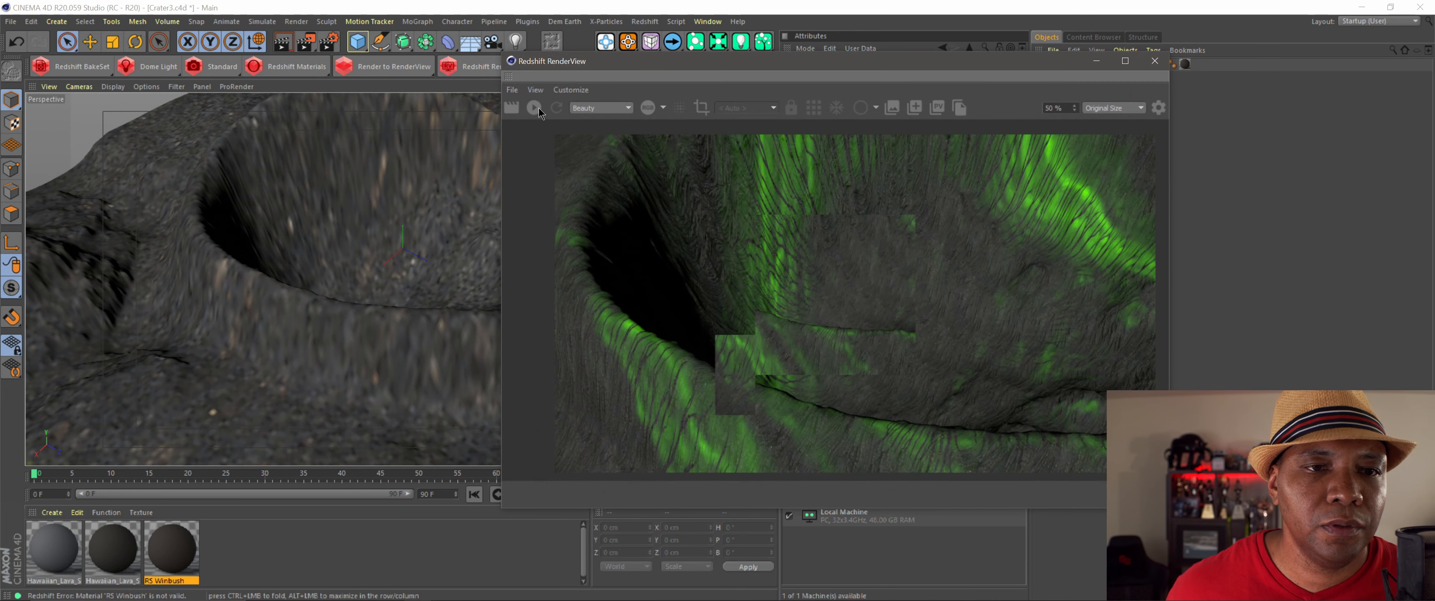
pyautogui.click(535, 109)
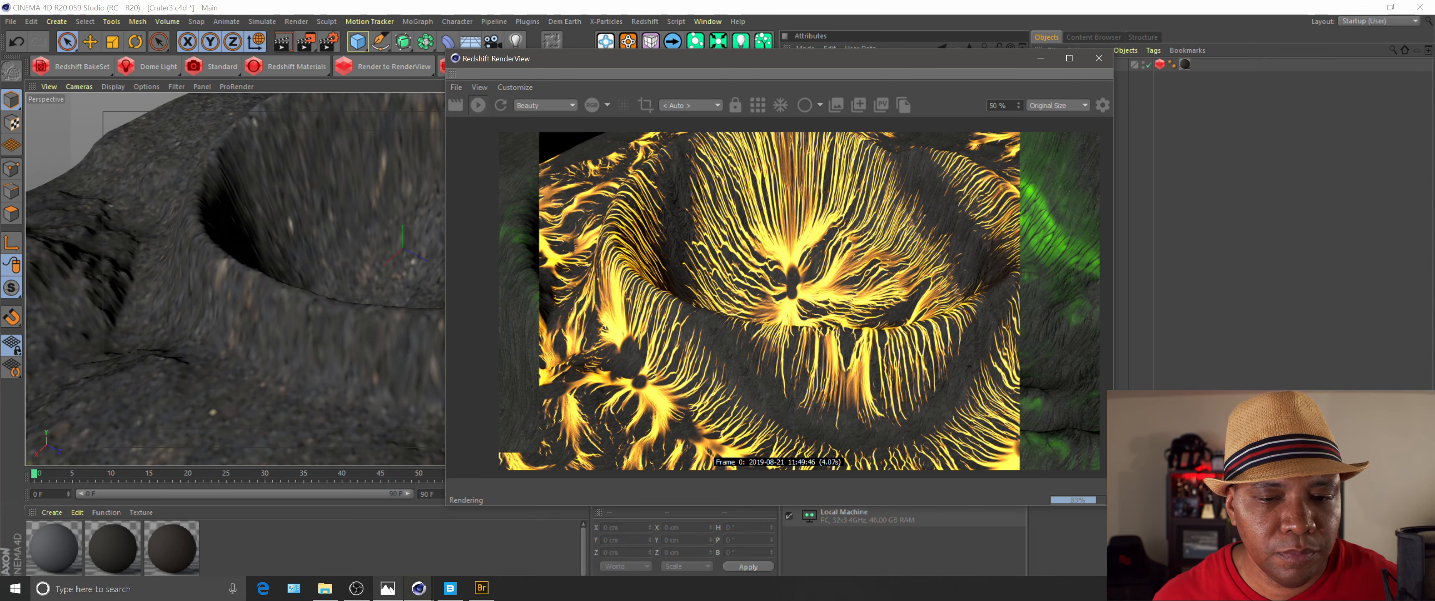
# Step: Compare the render with the reference image crater 4.png, minimize the image and close the Redshift RenderView
pyautogui.click(387, 588)
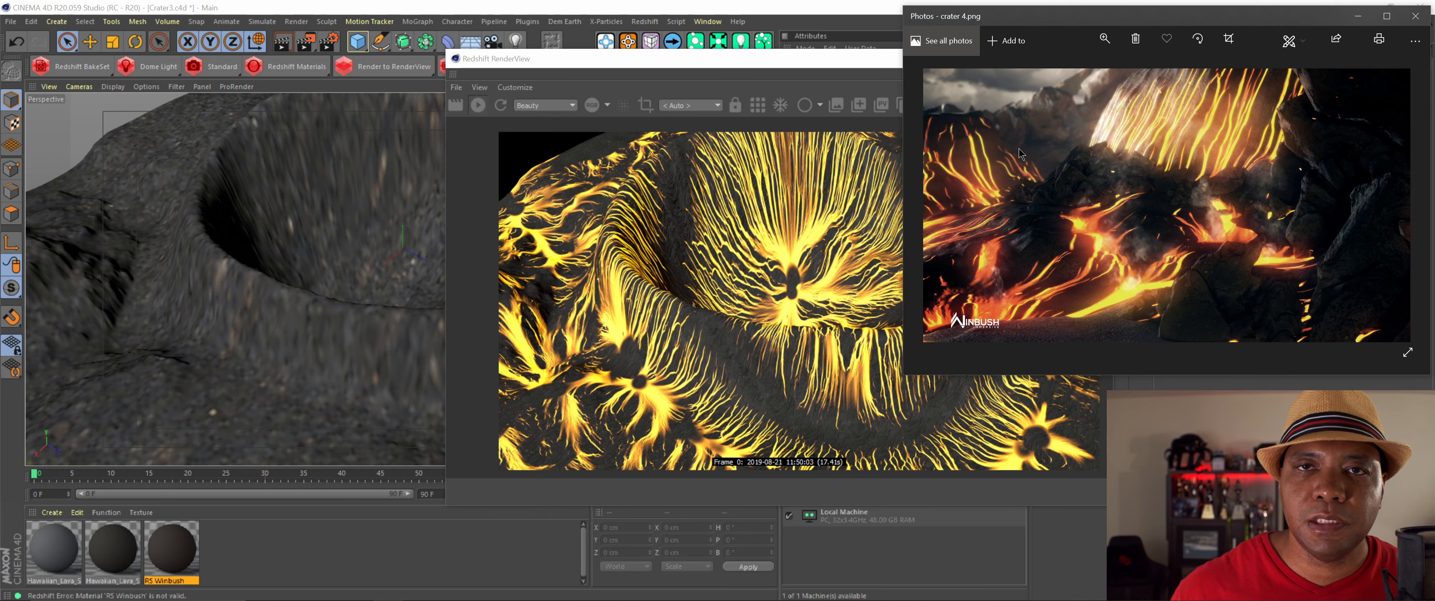
pyautogui.click(1359, 20)
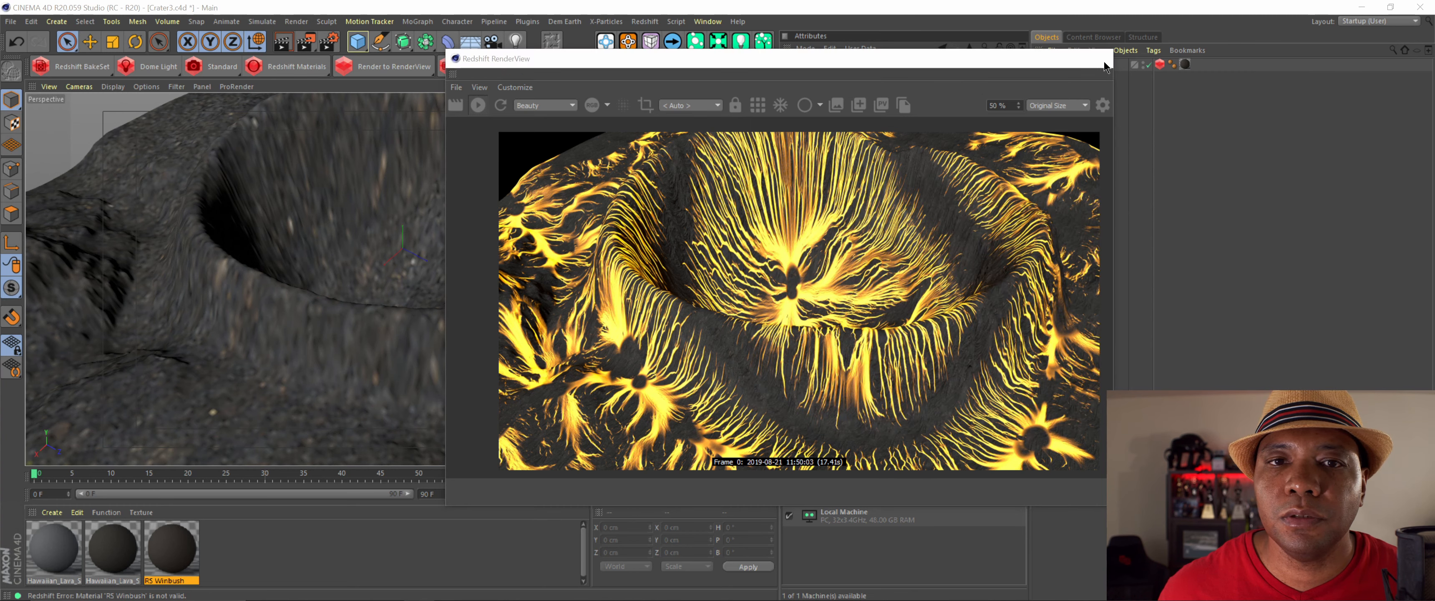
pyautogui.click(1098, 58)
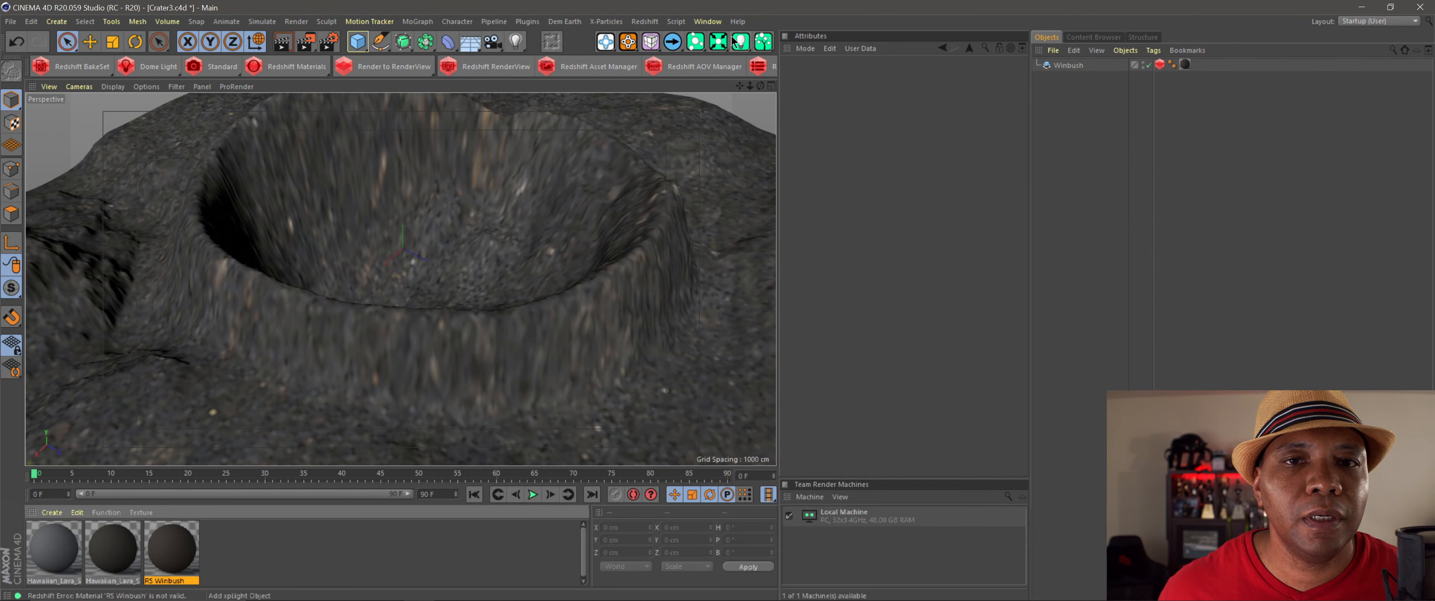
# Step: Switch to the Crater2.c4d project, display its viewport shaded without wireframe, and disable the RS Area Light and RS Dome Light
pyautogui.click(706, 21)
pyautogui.click(733, 355)
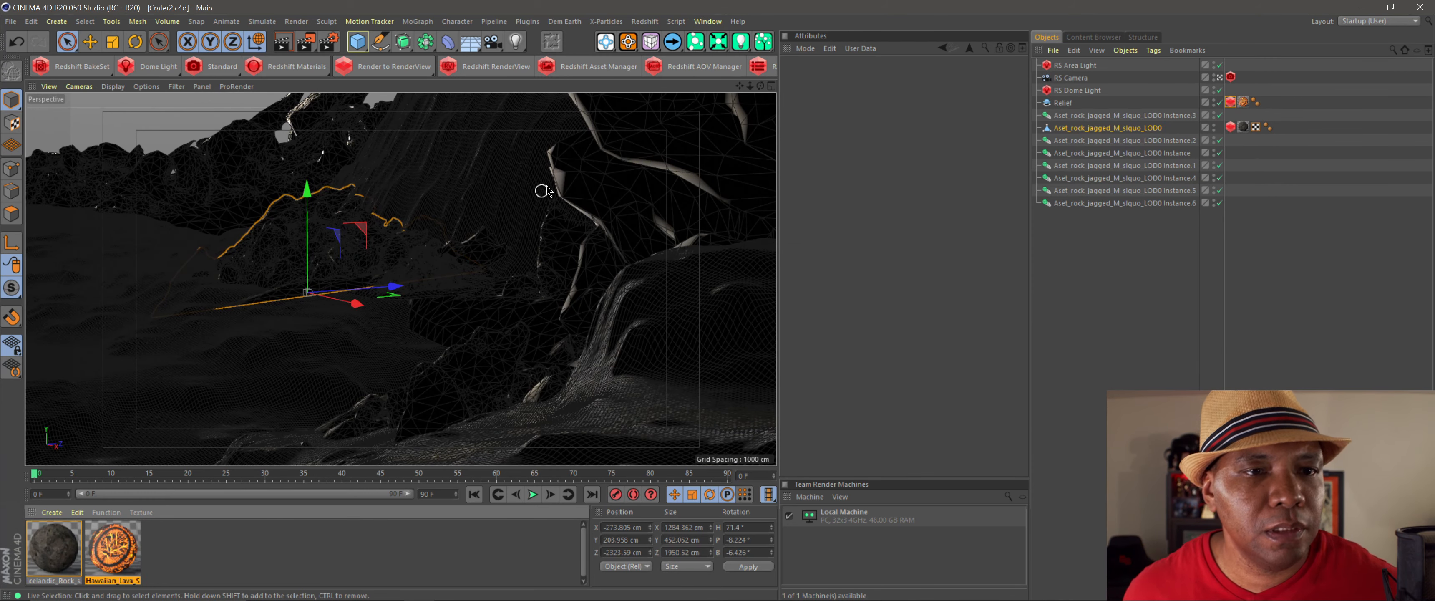
pyautogui.click(113, 86)
pyautogui.click(141, 106)
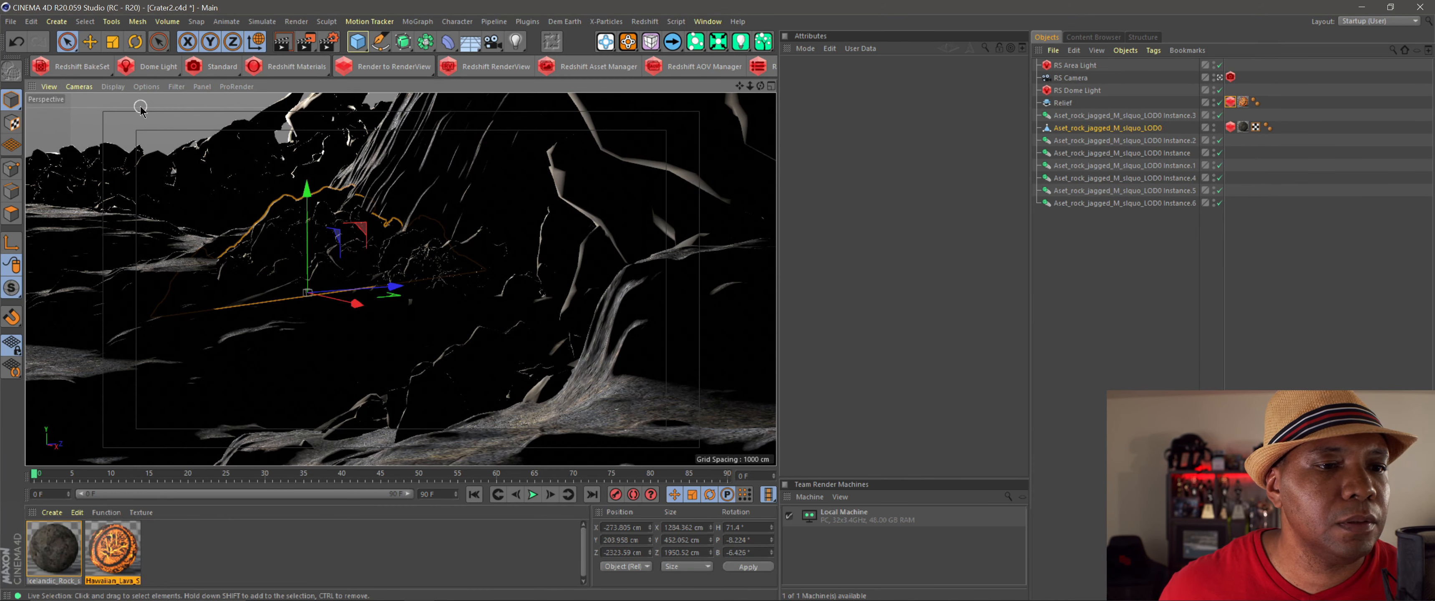
pyautogui.click(1219, 65)
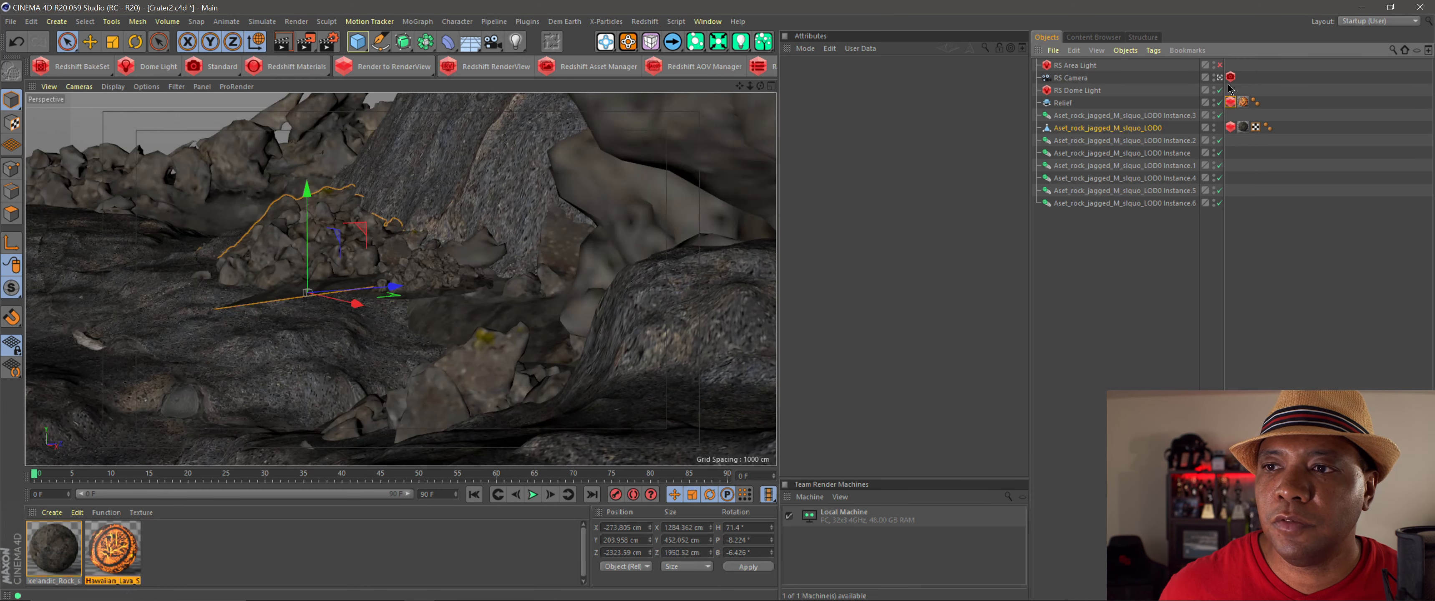
pyautogui.click(1220, 90)
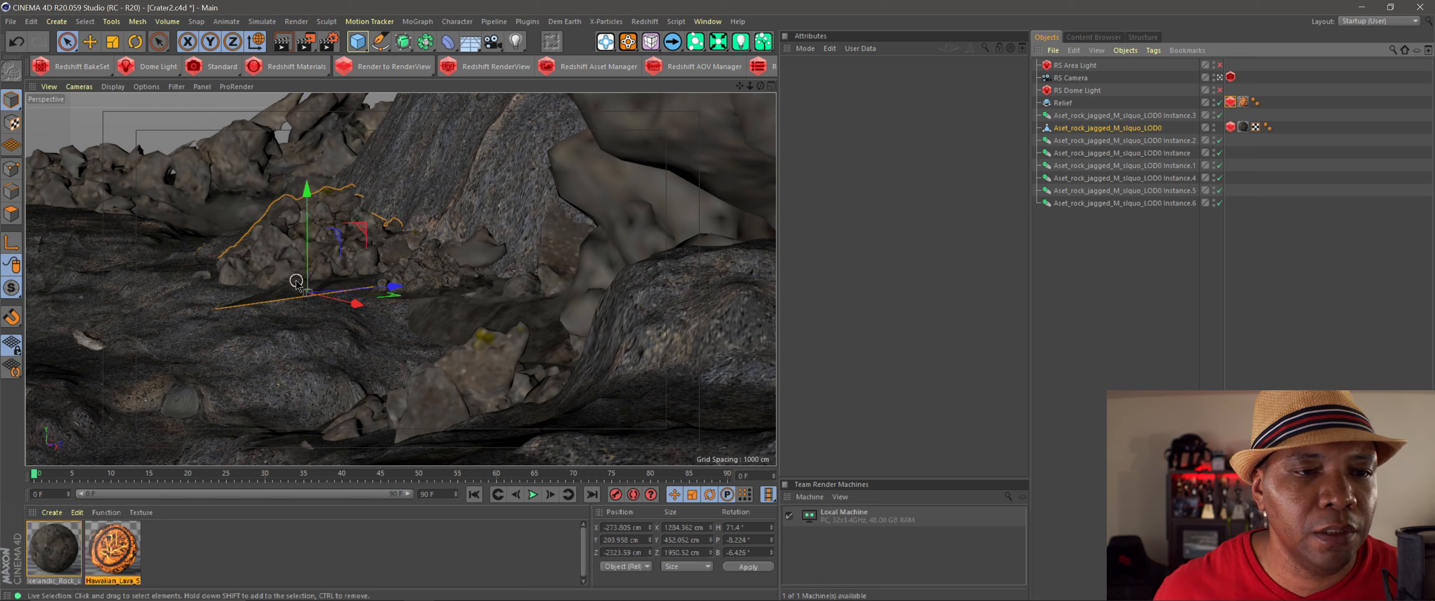
# Step: Review the Emission, Z depth and Reflections passes in the Redshift AOV Manager, then close it
pyautogui.click(699, 76)
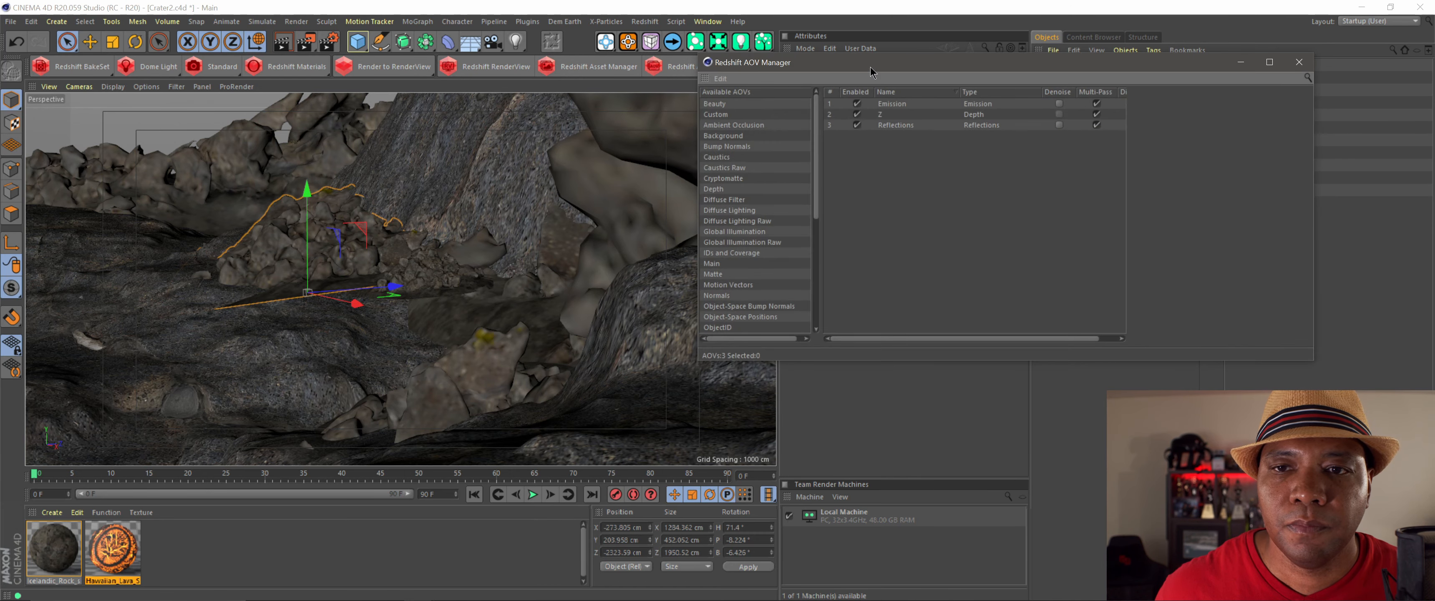
pyautogui.moveTo(841, 64); pyautogui.dragTo(510, 70)
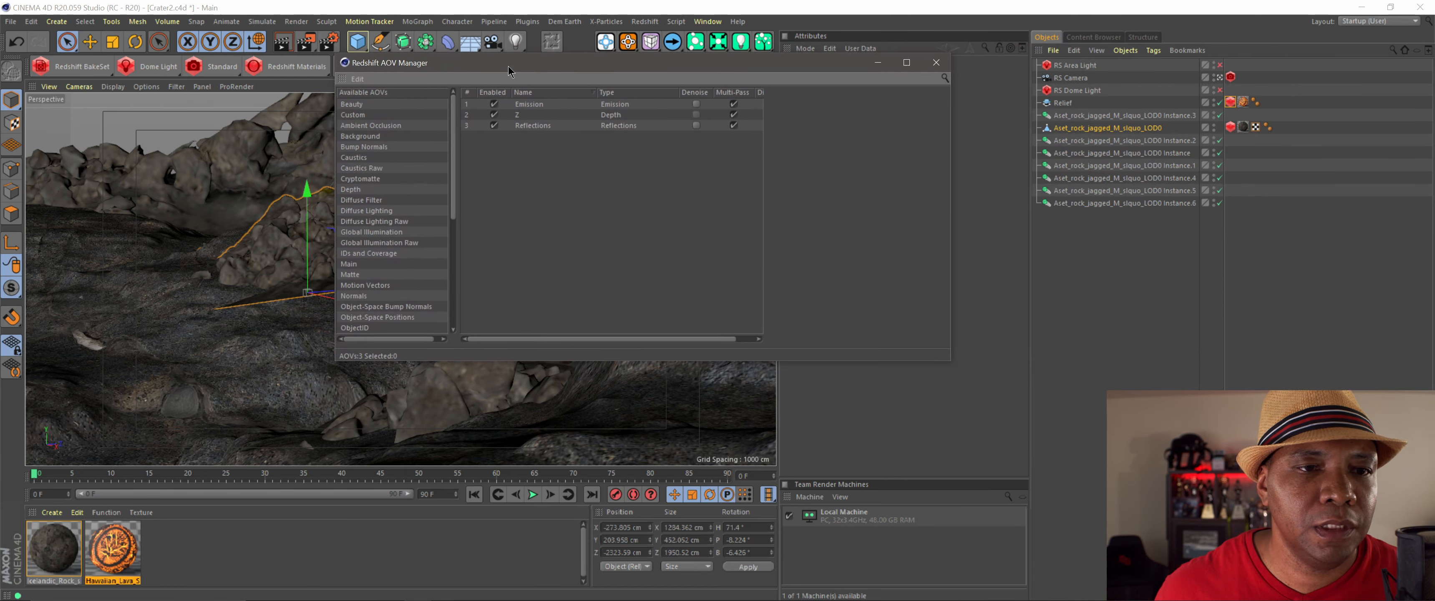
pyautogui.click(530, 105)
pyautogui.click(519, 116)
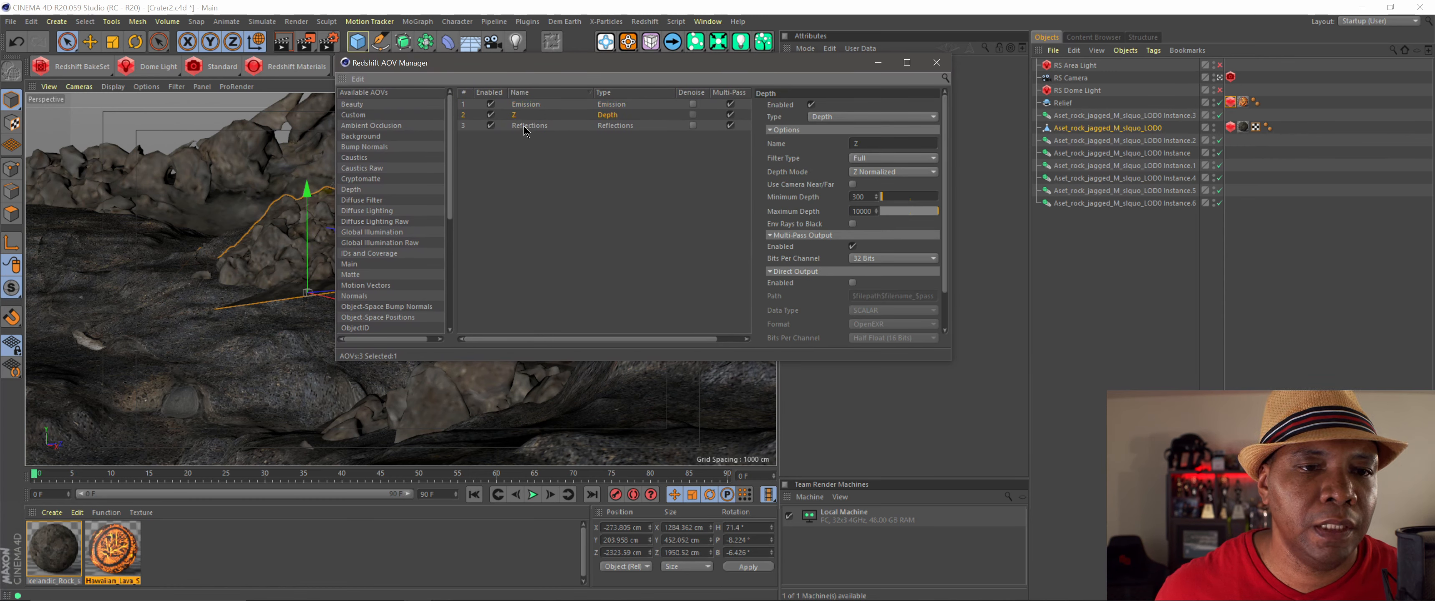
pyautogui.click(525, 126)
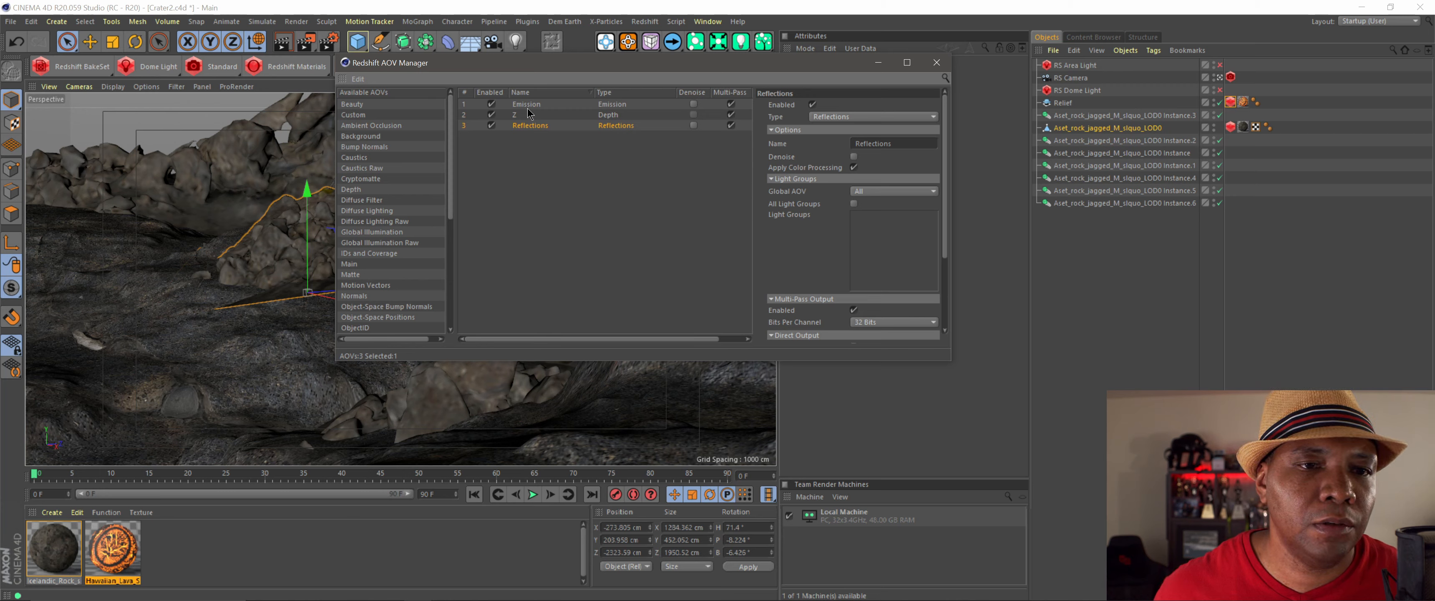
pyautogui.click(937, 63)
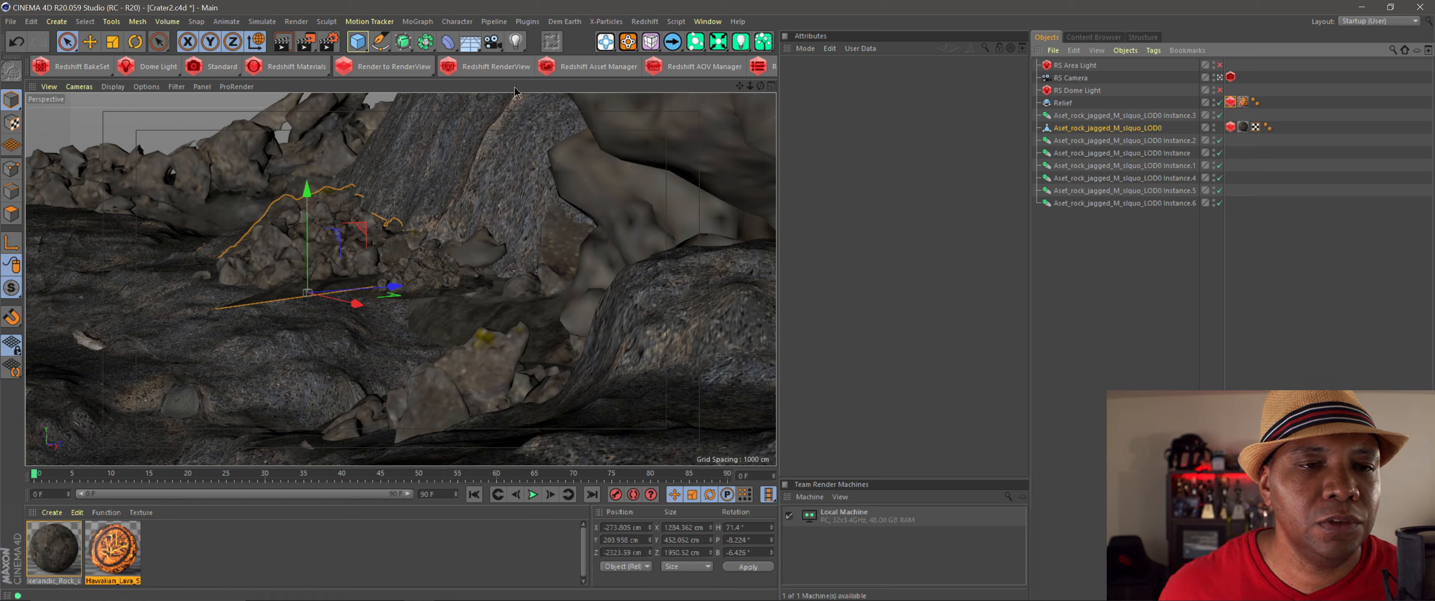
# Step: Open the Redshift RenderView and inspect the Emission, Reflections and Depth 0 passes, ending on Emission
pyautogui.click(499, 69)
pyautogui.moveTo(555, 56); pyautogui.dragTo(406, 91)
pyautogui.click(445, 136)
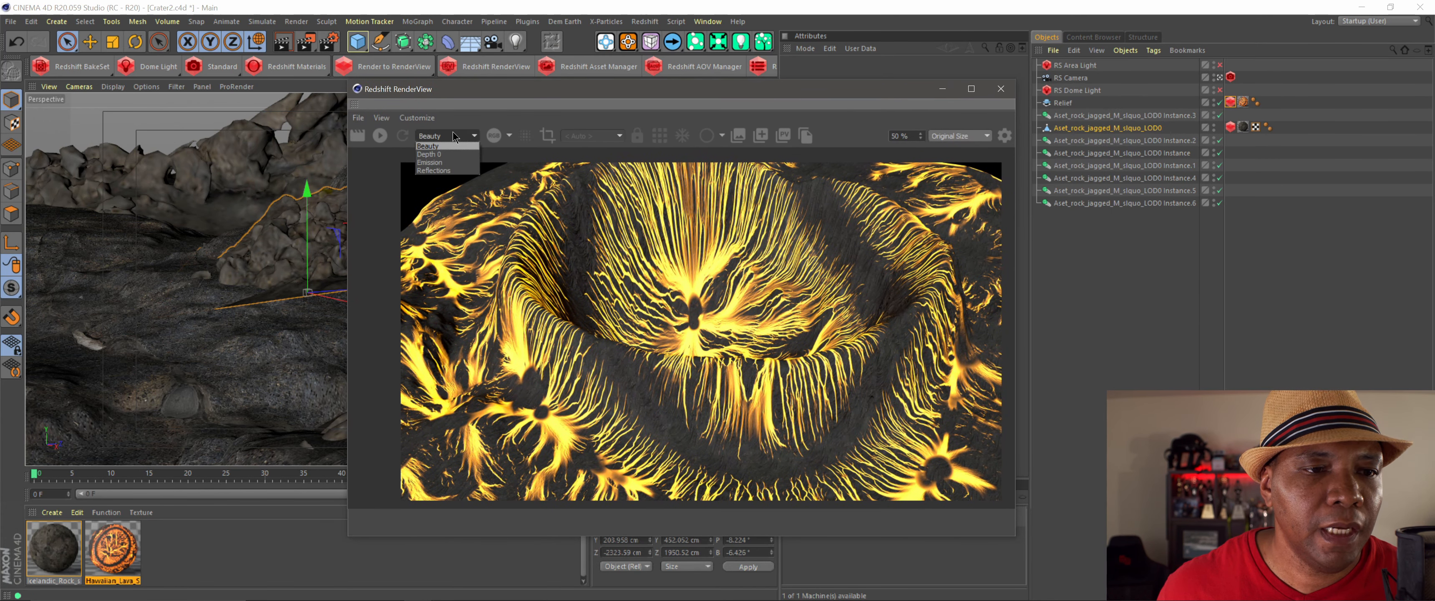
pyautogui.click(440, 162)
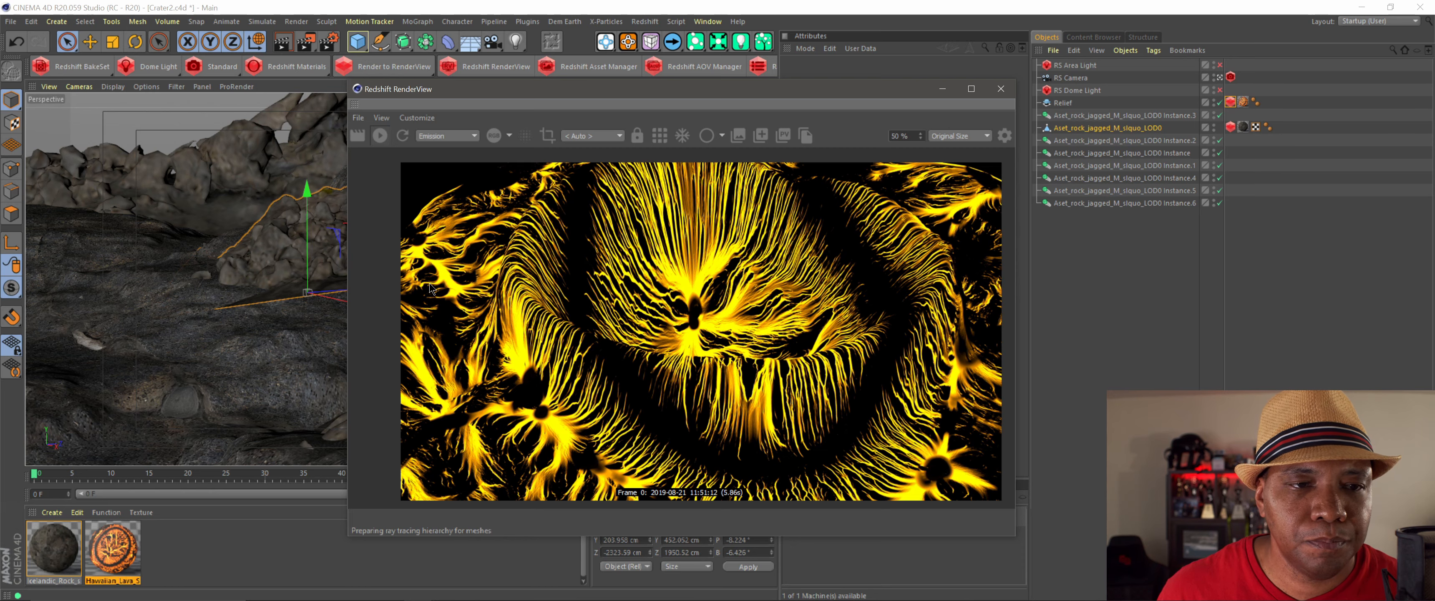
pyautogui.click(440, 170)
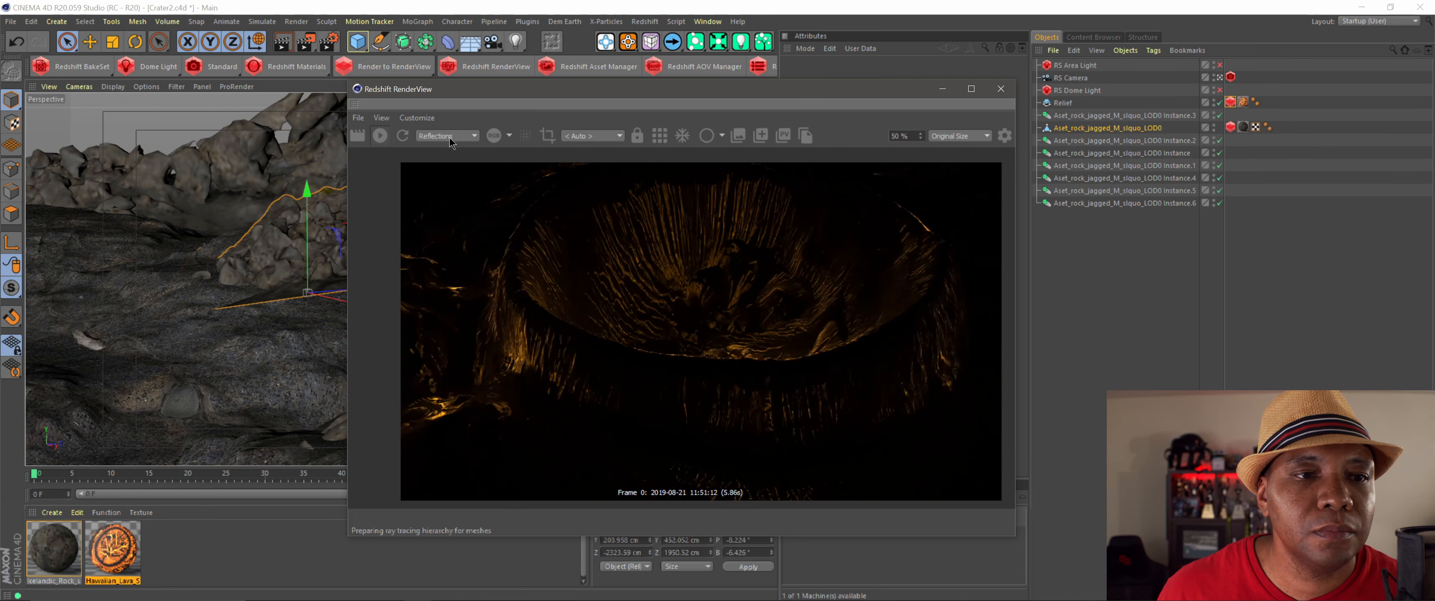
pyautogui.click(451, 136)
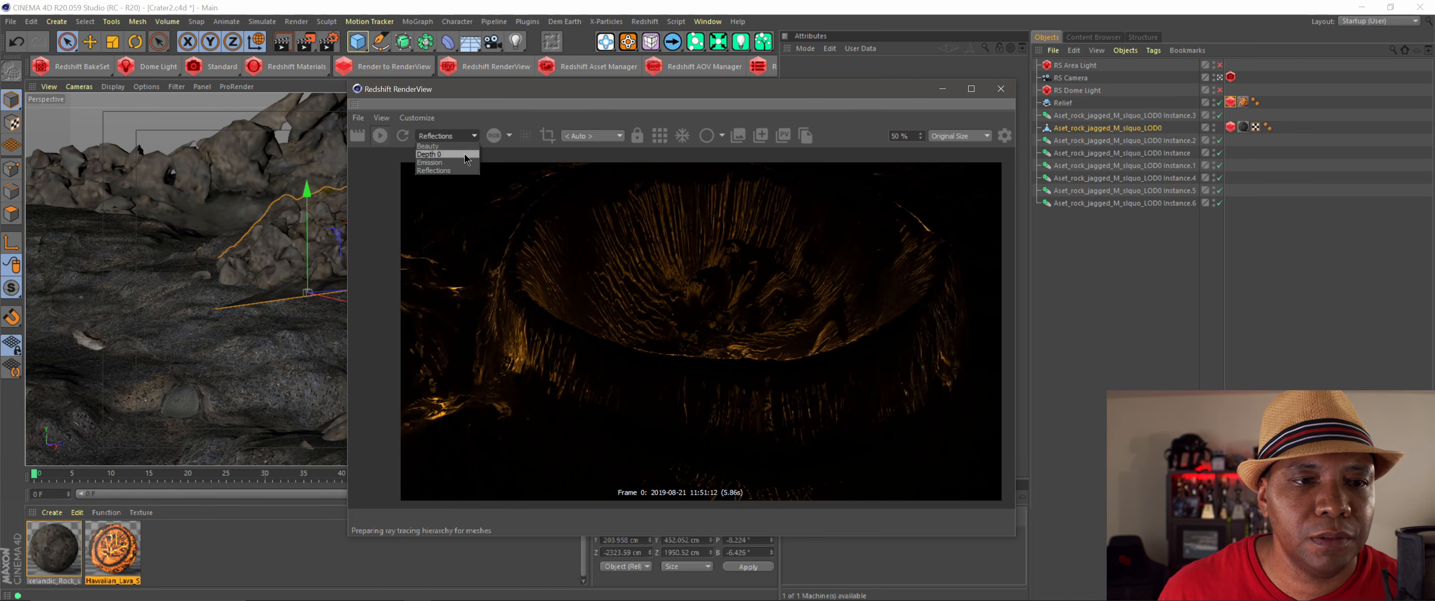
pyautogui.click(445, 166)
pyautogui.click(452, 136)
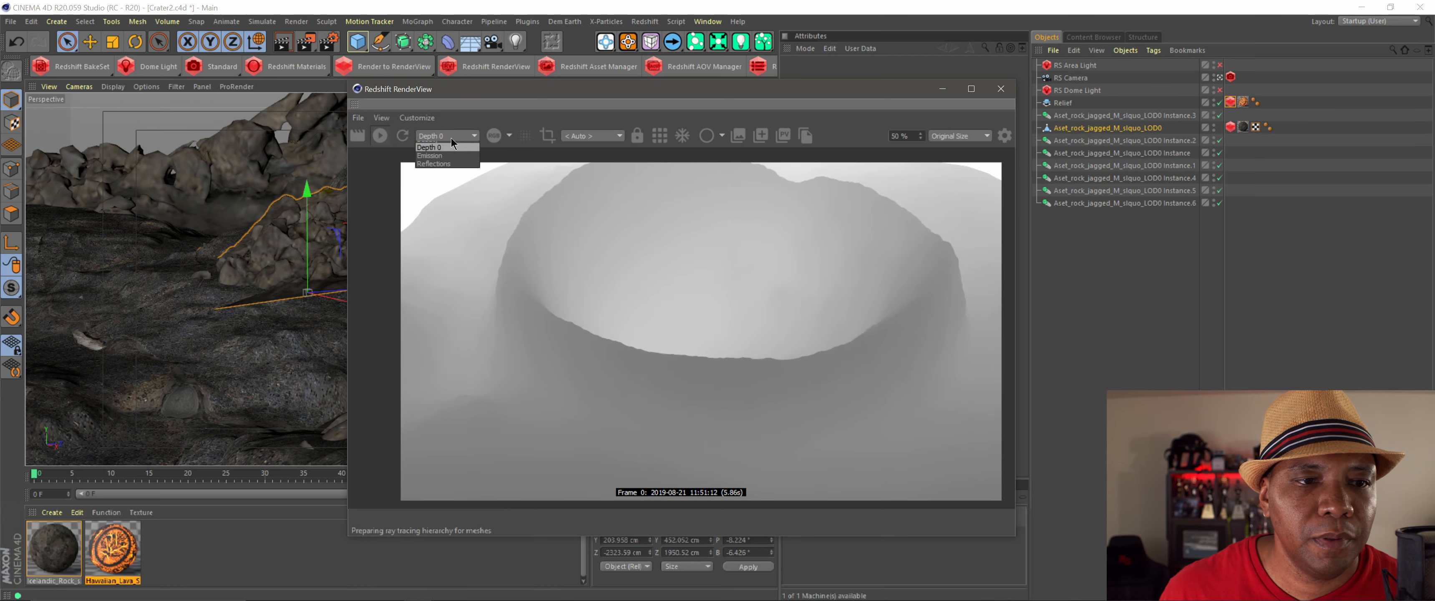
pyautogui.click(454, 164)
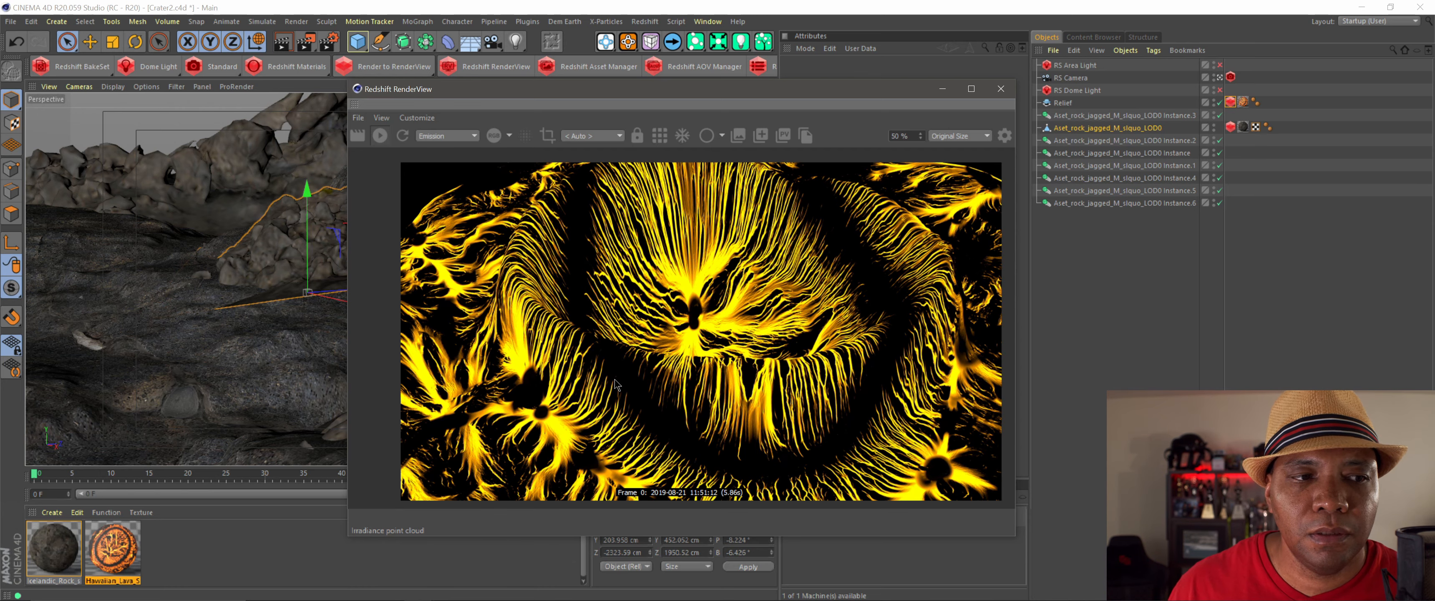
# Step: Move the RenderView aside to see the viewport and display the Beauty pass of the lava scene
pyautogui.moveTo(538, 104); pyautogui.dragTo(780, 110)
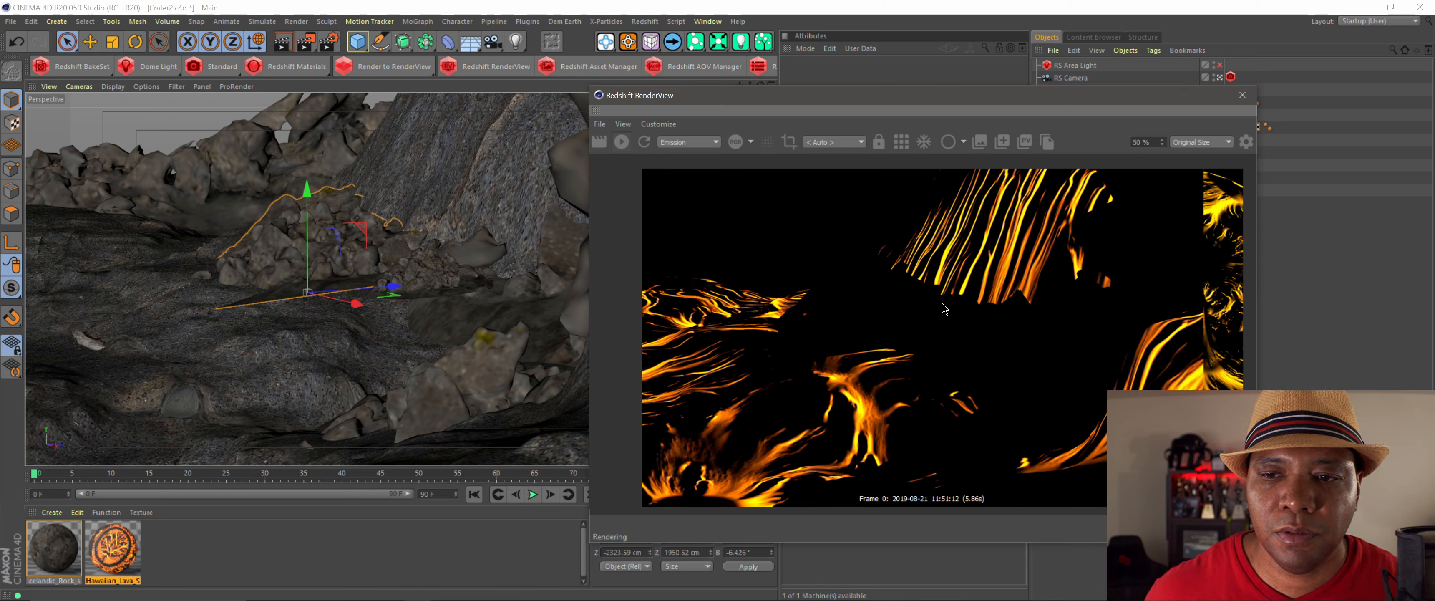
pyautogui.click(686, 143)
pyautogui.click(688, 153)
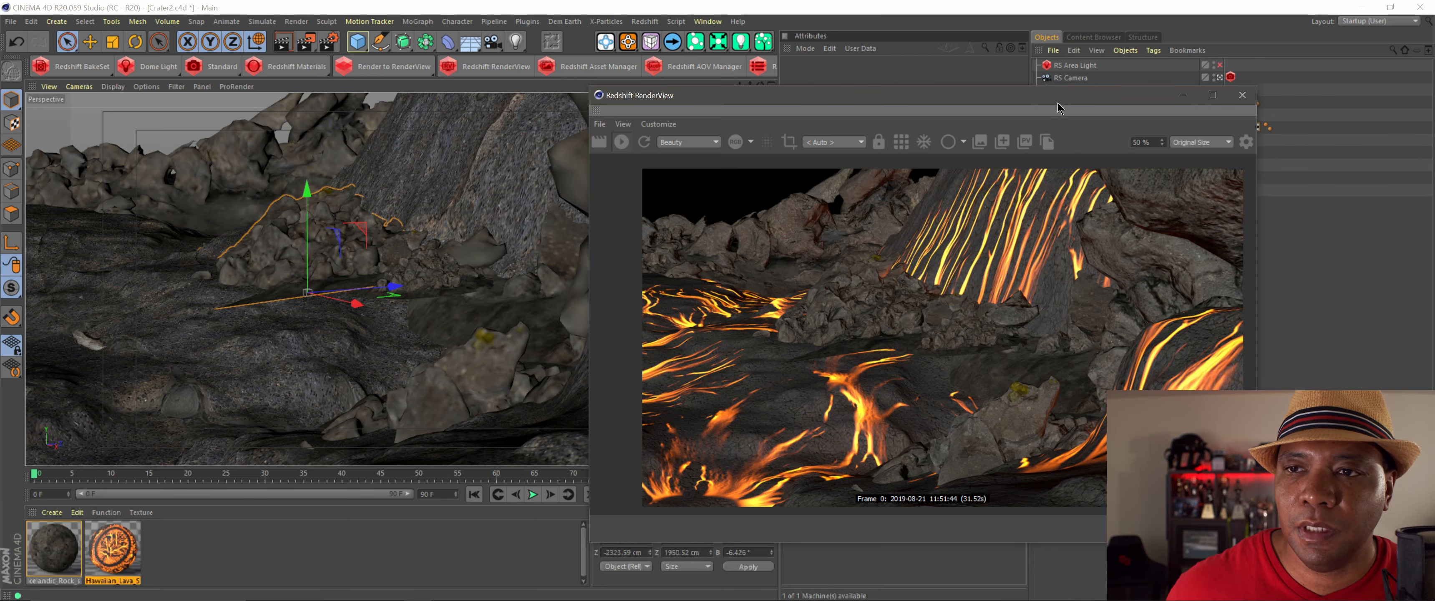
# Step: Enable the RS Dome Light and RS Area Light while keeping the RenderView clear of the object list
pyautogui.moveTo(1059, 107); pyautogui.dragTo(828, 100)
pyautogui.click(1219, 90)
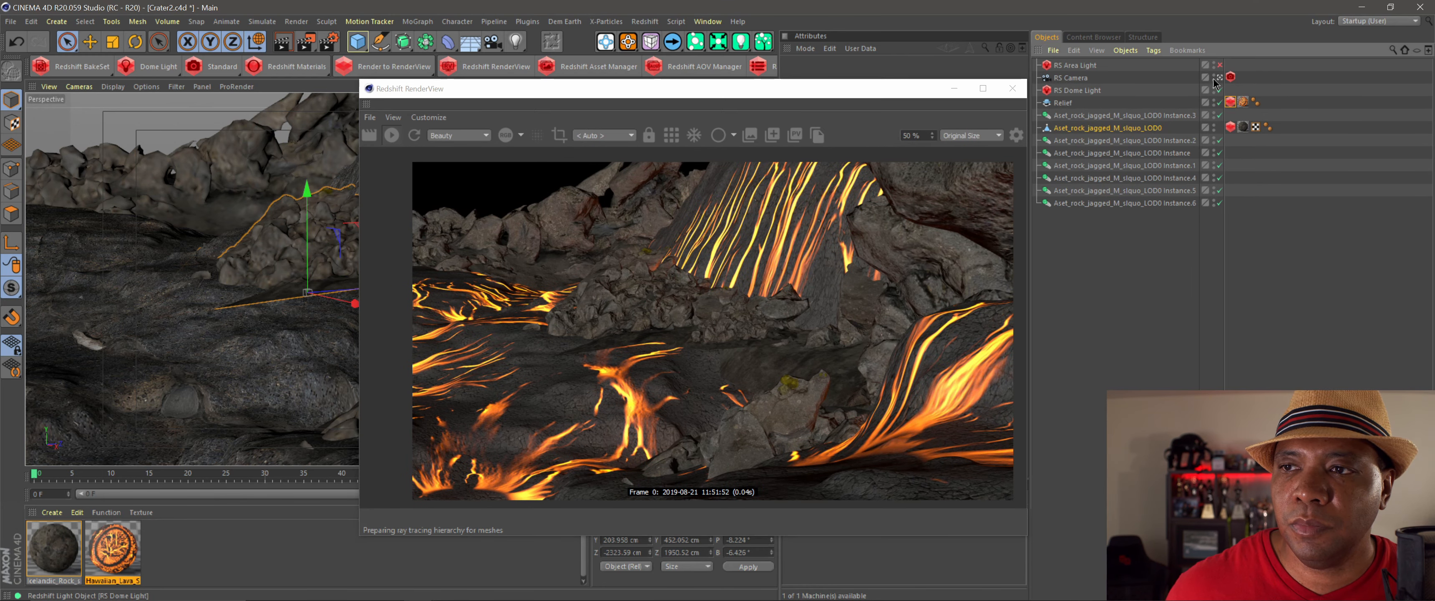
pyautogui.click(1219, 65)
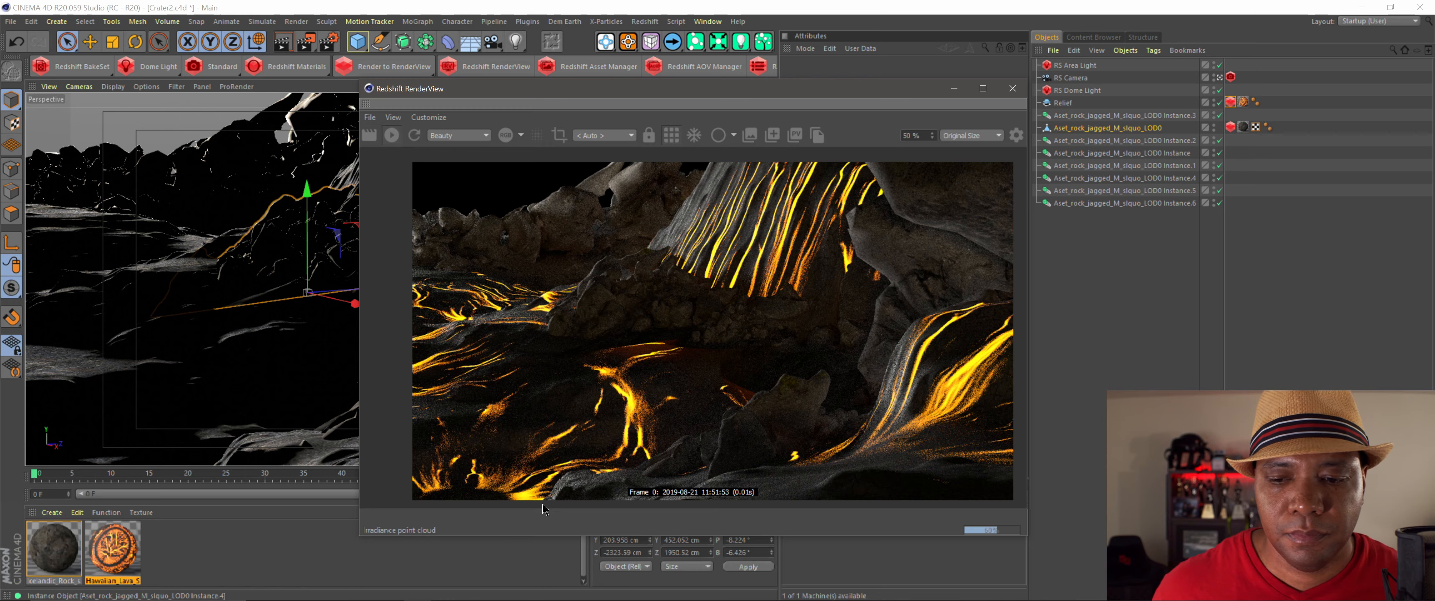
# Step: Compare the Depth 0, Reflections and Emission passes of the lit scene, then return to Beauty
pyautogui.click(458, 135)
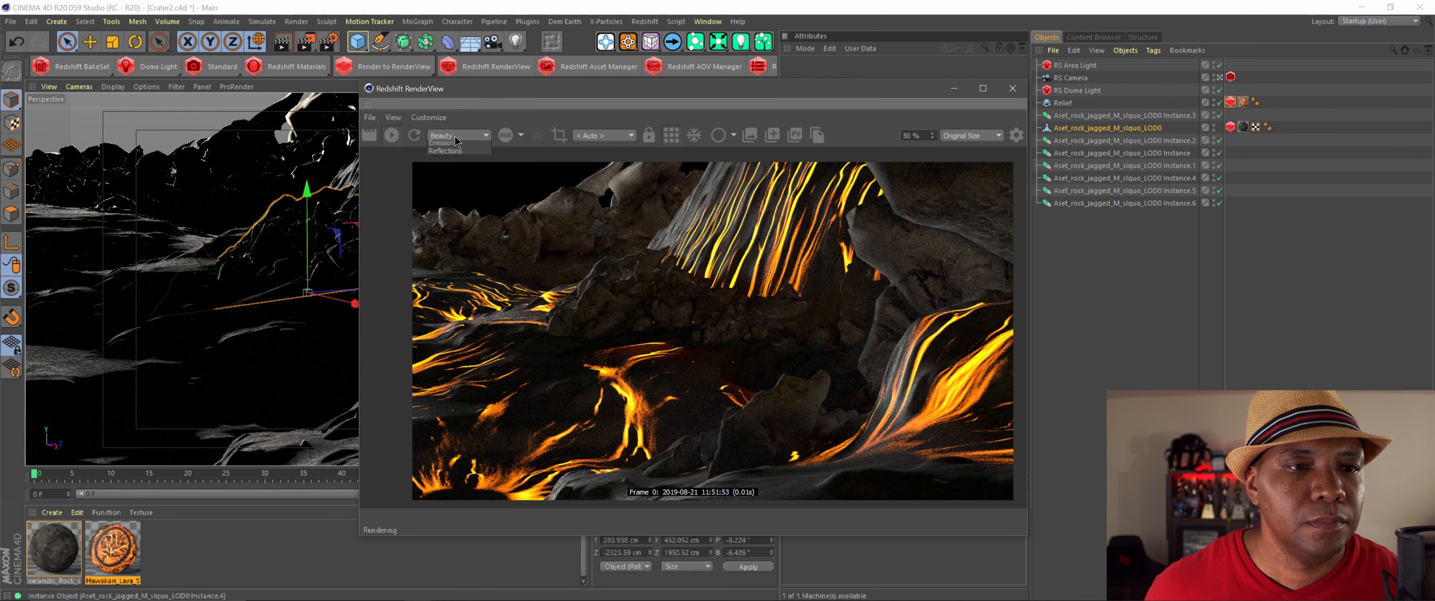
pyautogui.click(446, 159)
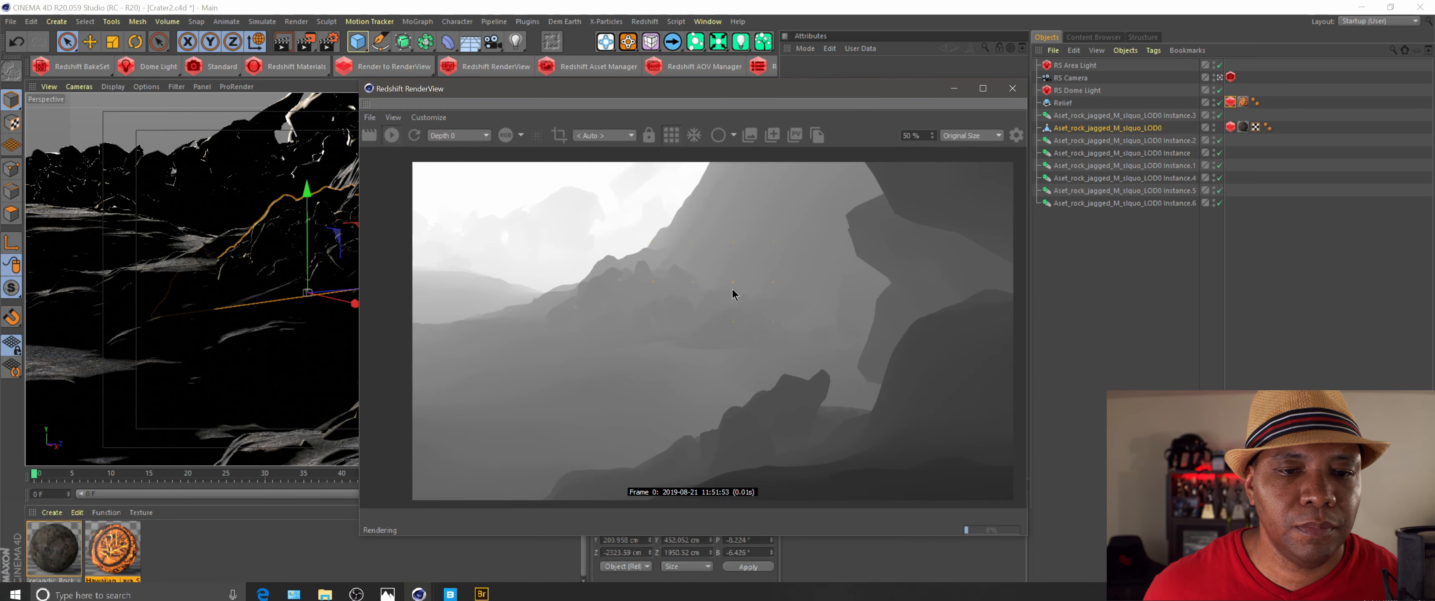
pyautogui.click(468, 135)
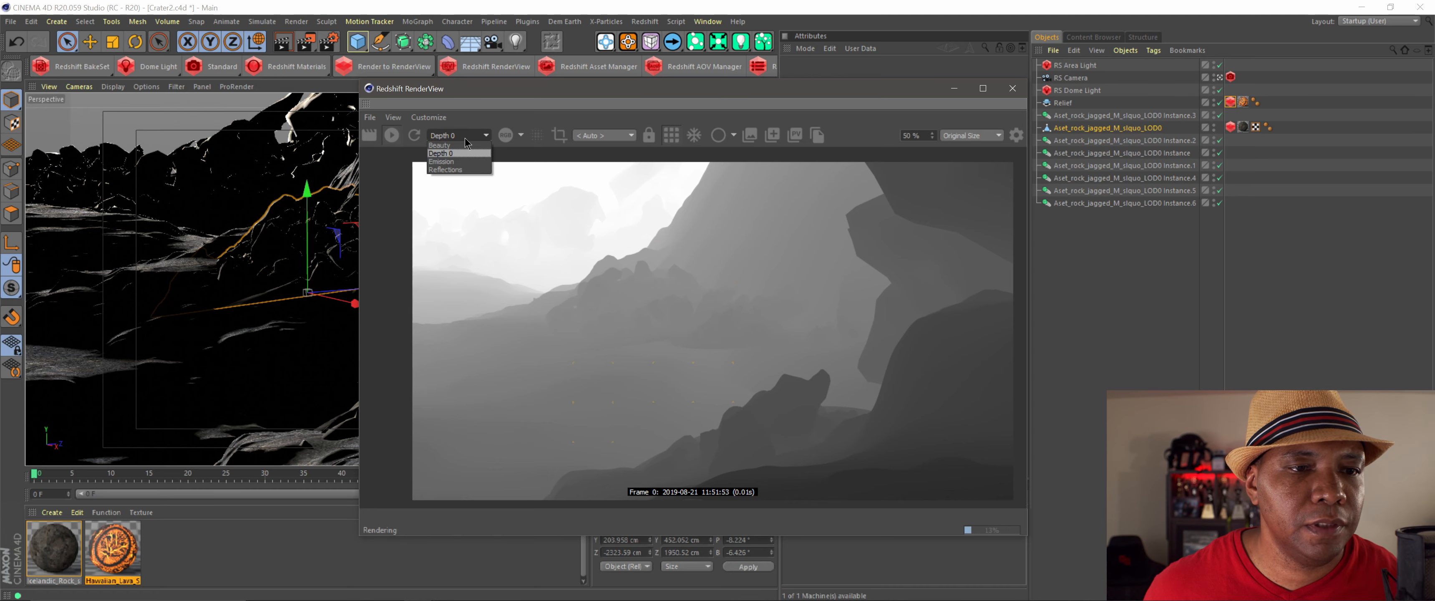
pyautogui.click(445, 170)
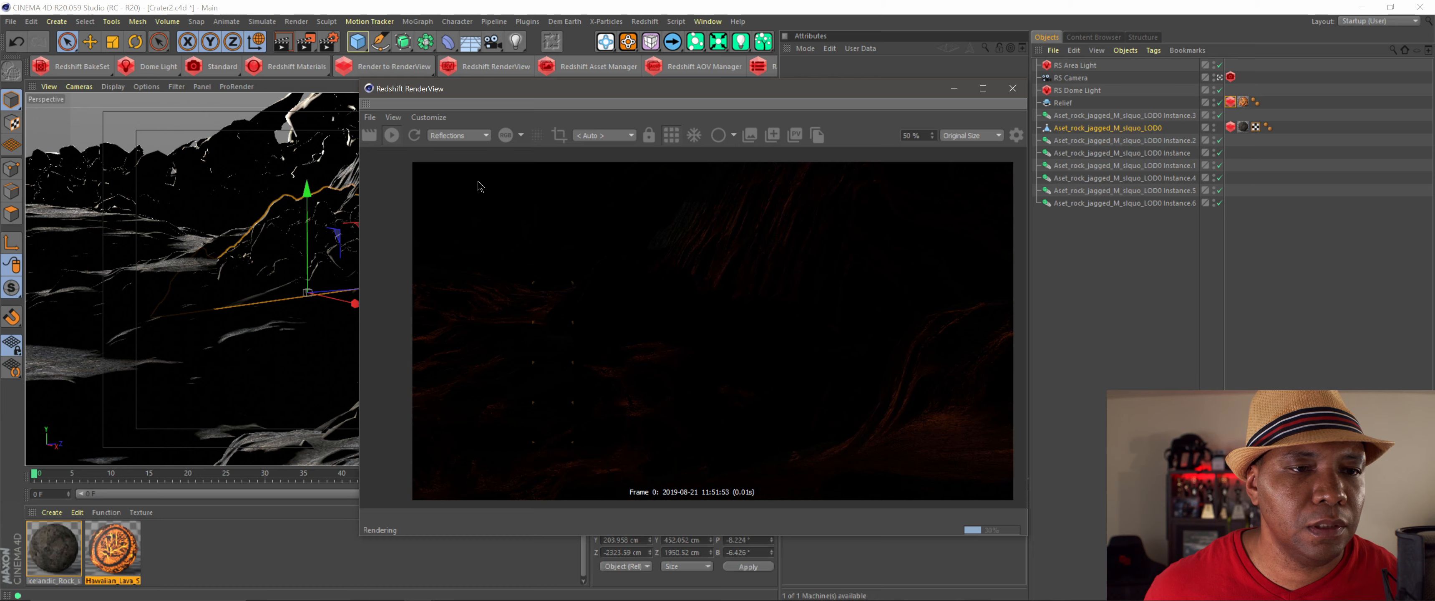
pyautogui.click(455, 140)
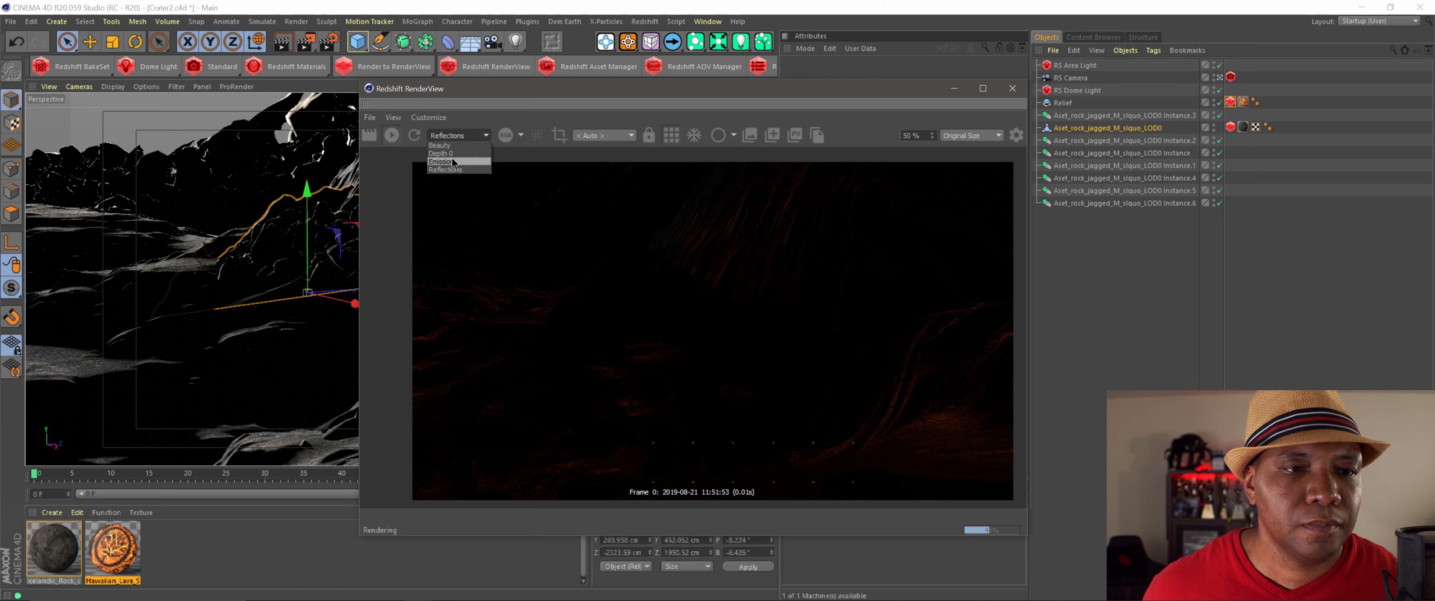
pyautogui.click(443, 162)
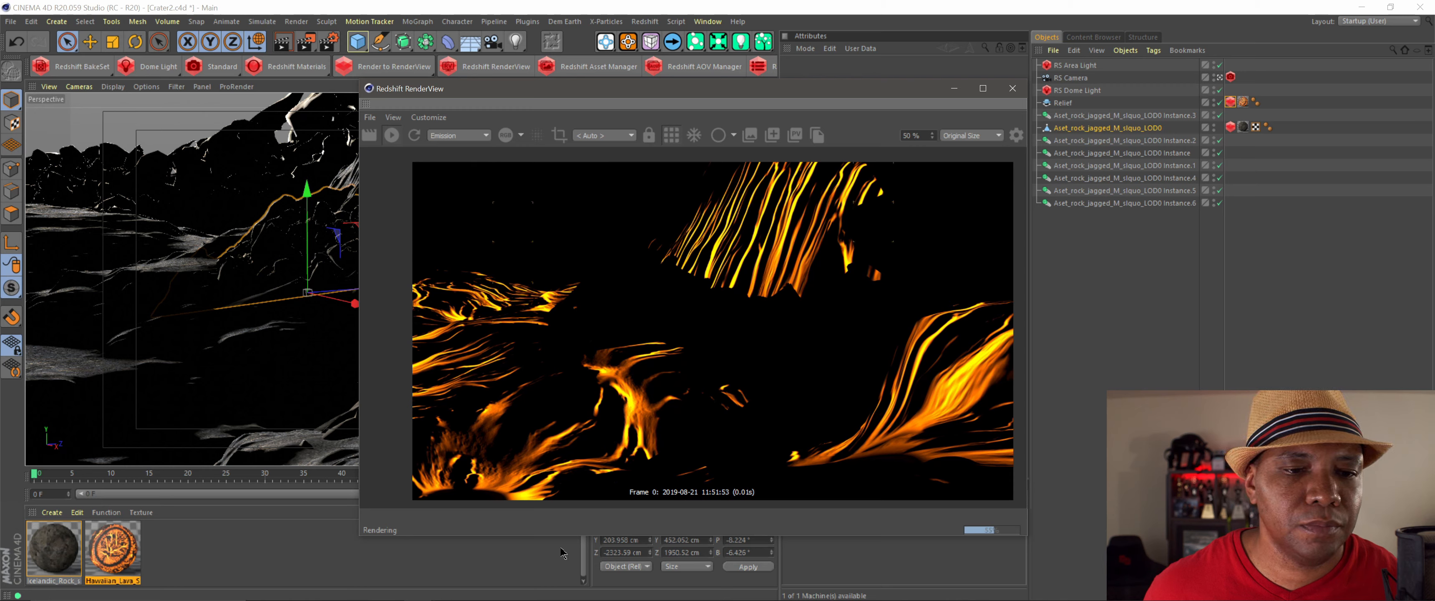
pyautogui.click(461, 135)
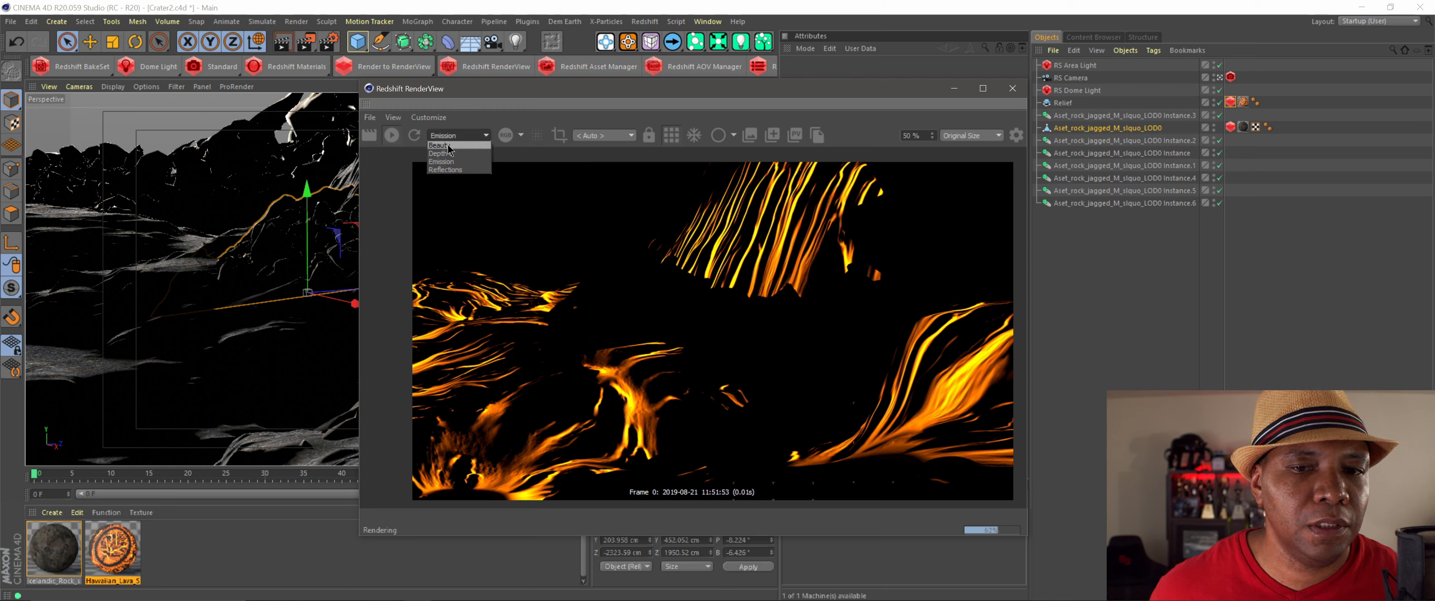
pyautogui.click(443, 146)
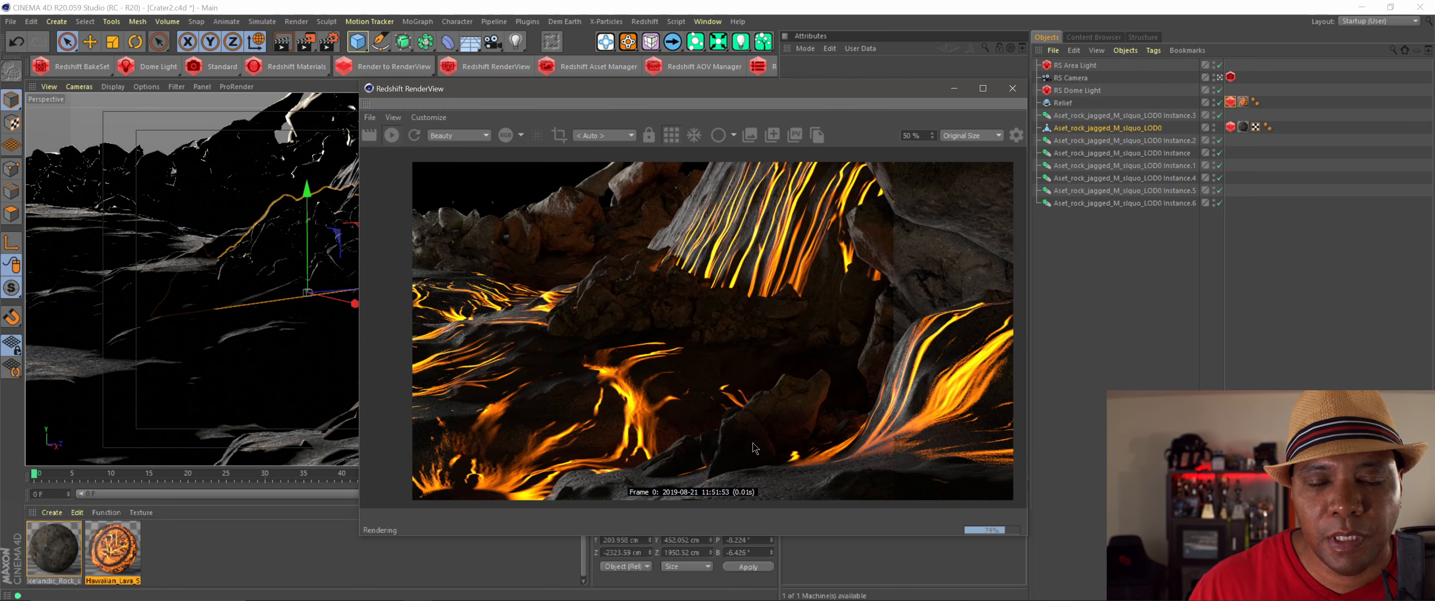